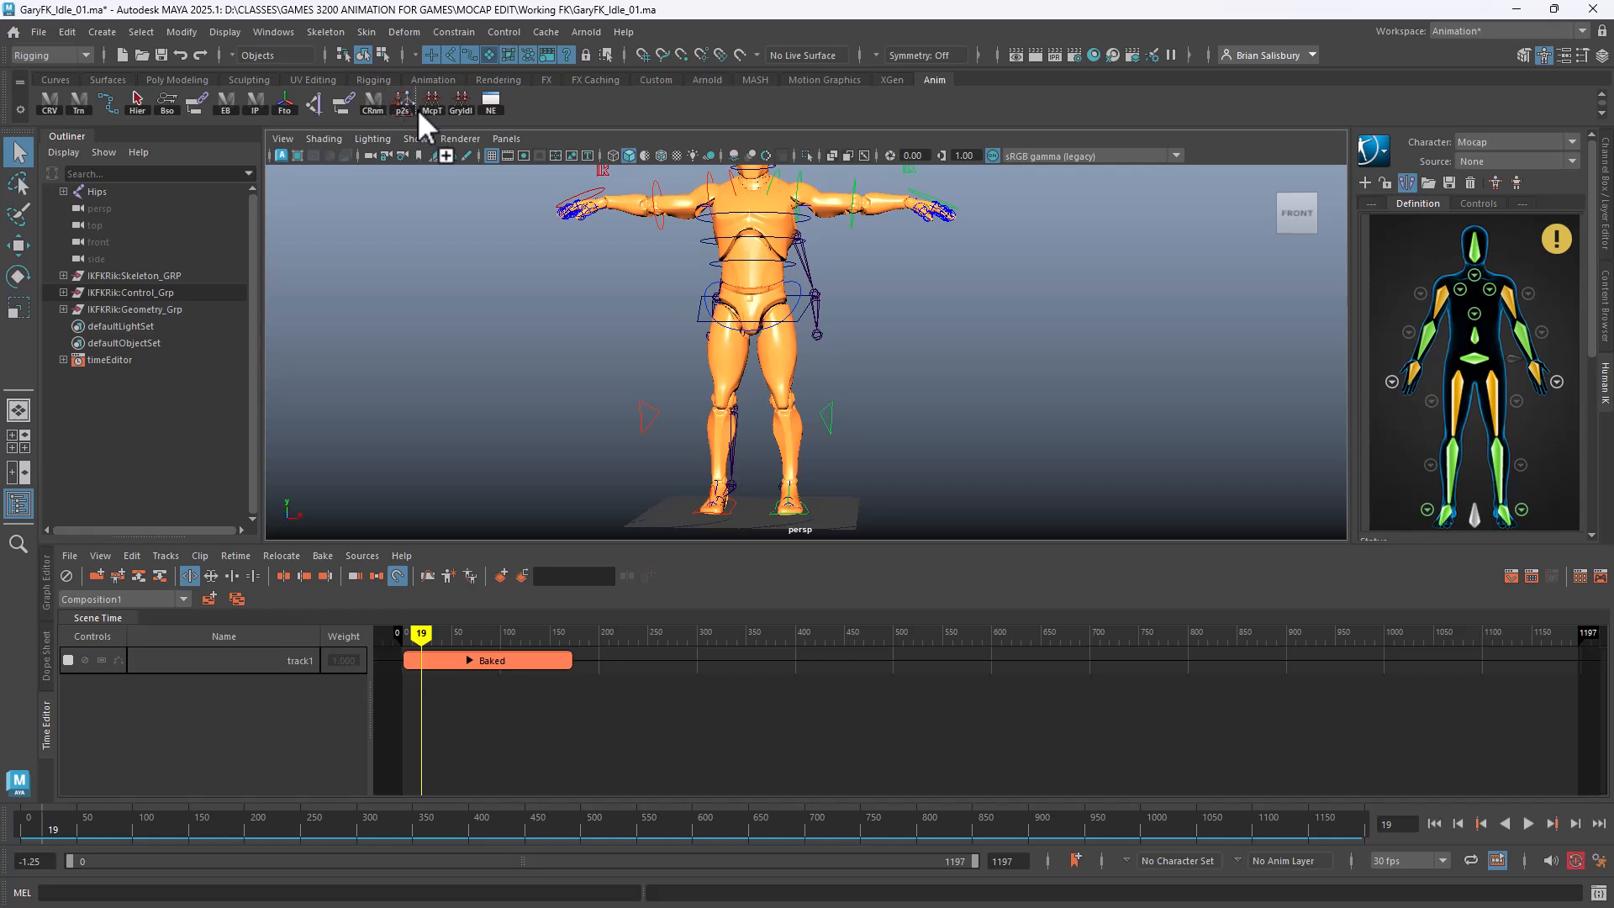
Move the Namespace Editor shelf button left, relabel it NmSP, and save all shelves
{"action": "middle_click_drag", "start_coordinate": [373, 107], "coordinate": [372, 105]}
{"action": "right_click", "coordinate": [373, 107]}
{"action": "left_click", "coordinate": [413, 126]}
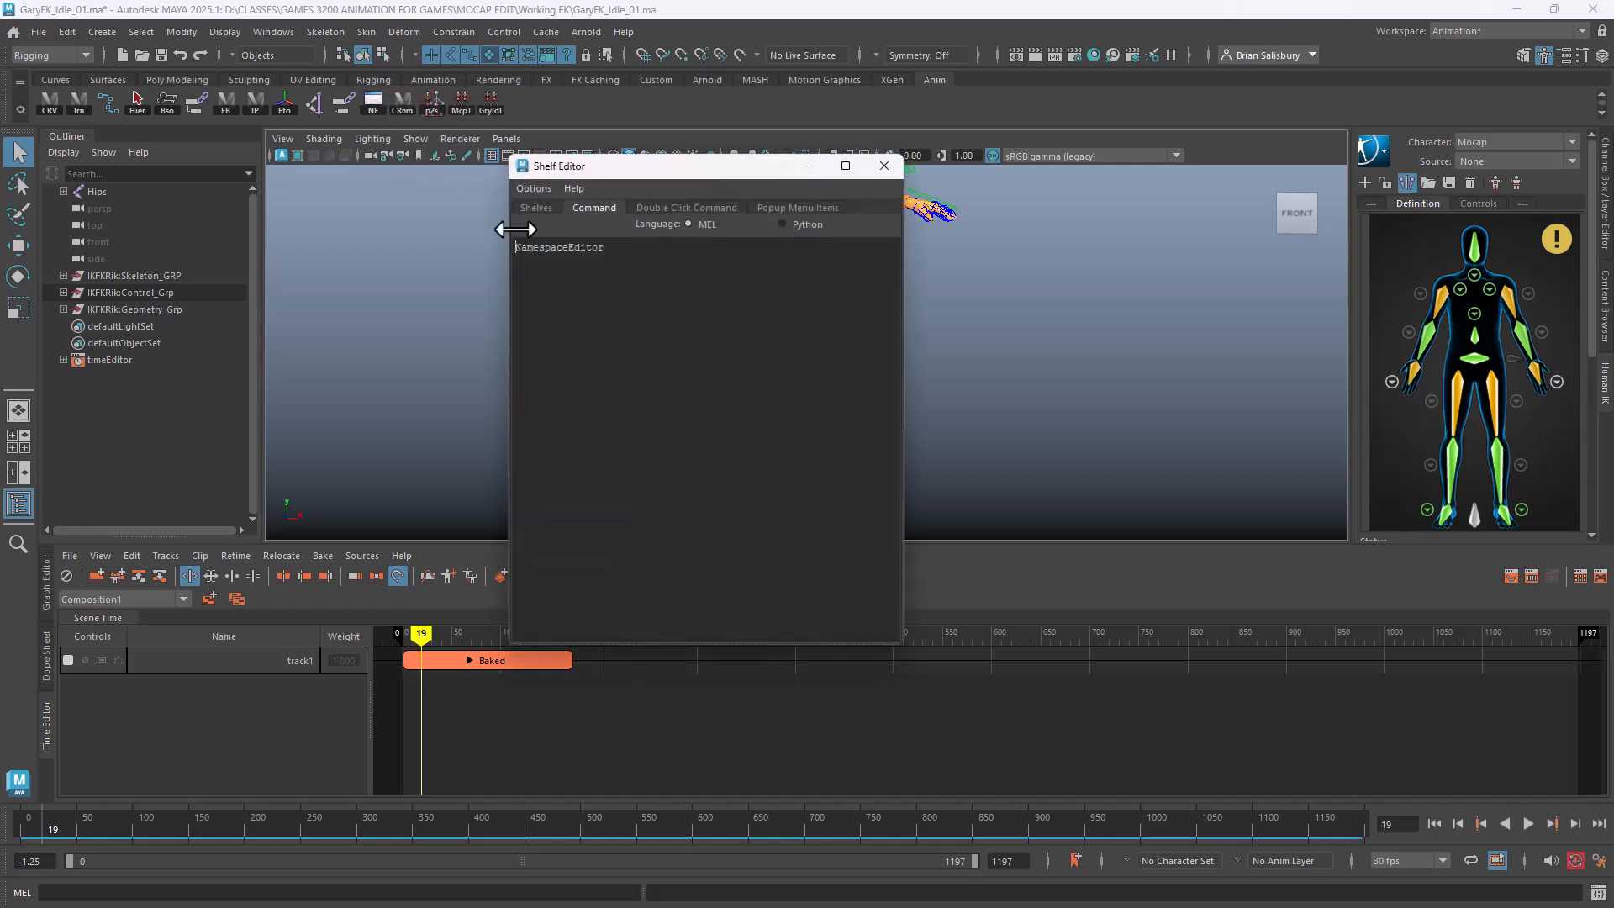
{"action": "left_click", "coordinate": [537, 206]}
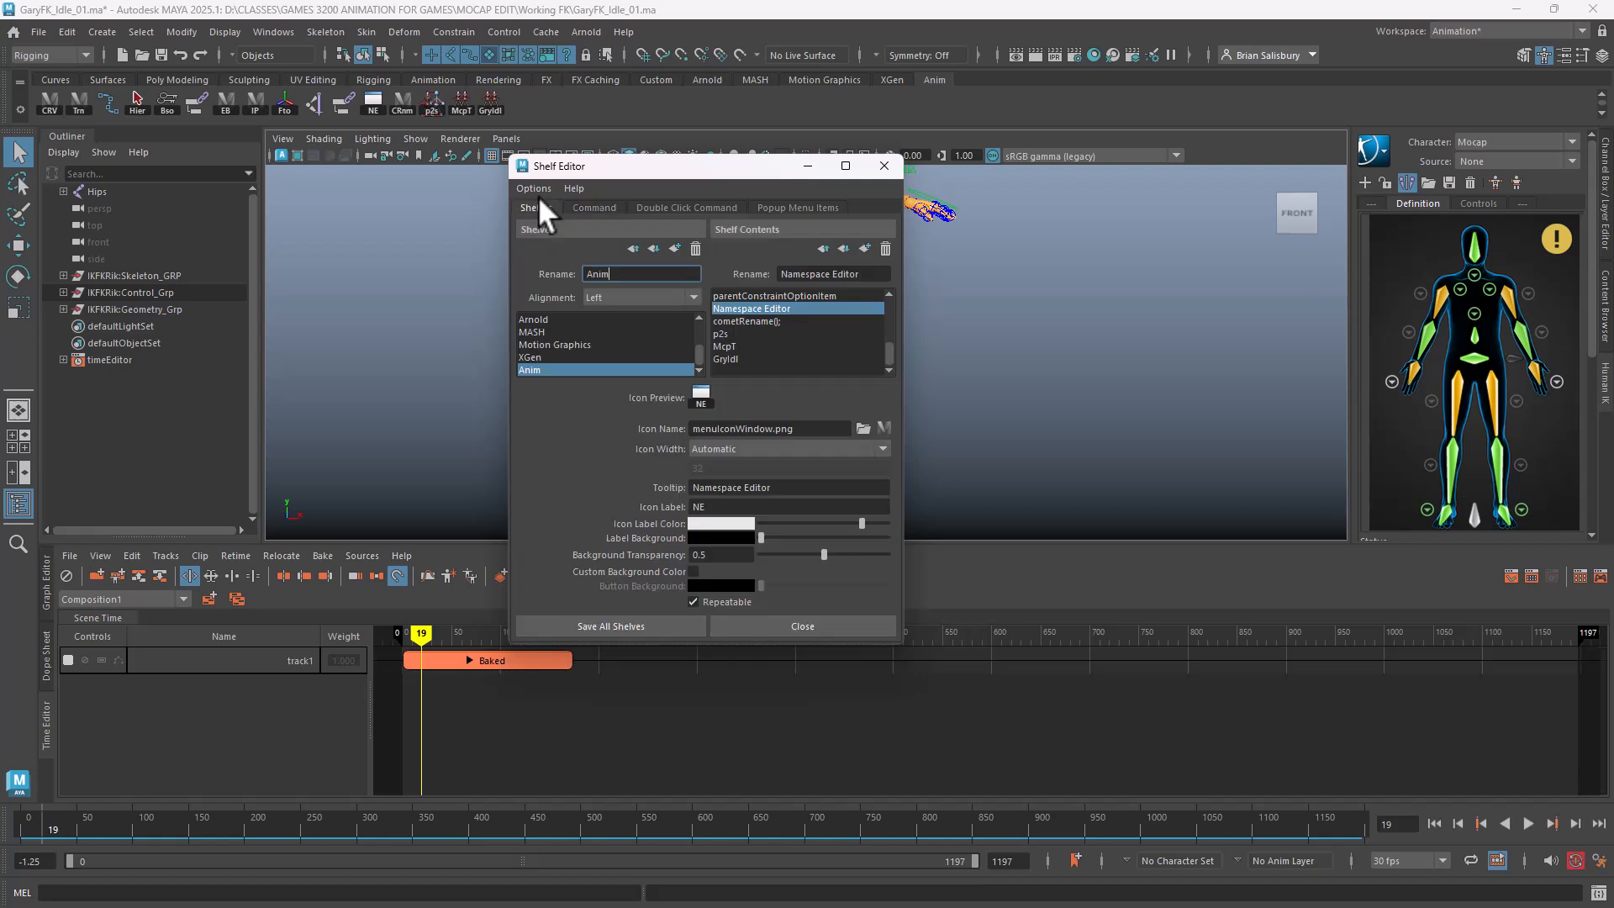
{"action": "left_click", "coordinate": [721, 507]}
{"action": "key", "text": "BackSpace"}
{"action": "key", "text": "BackSpace"}
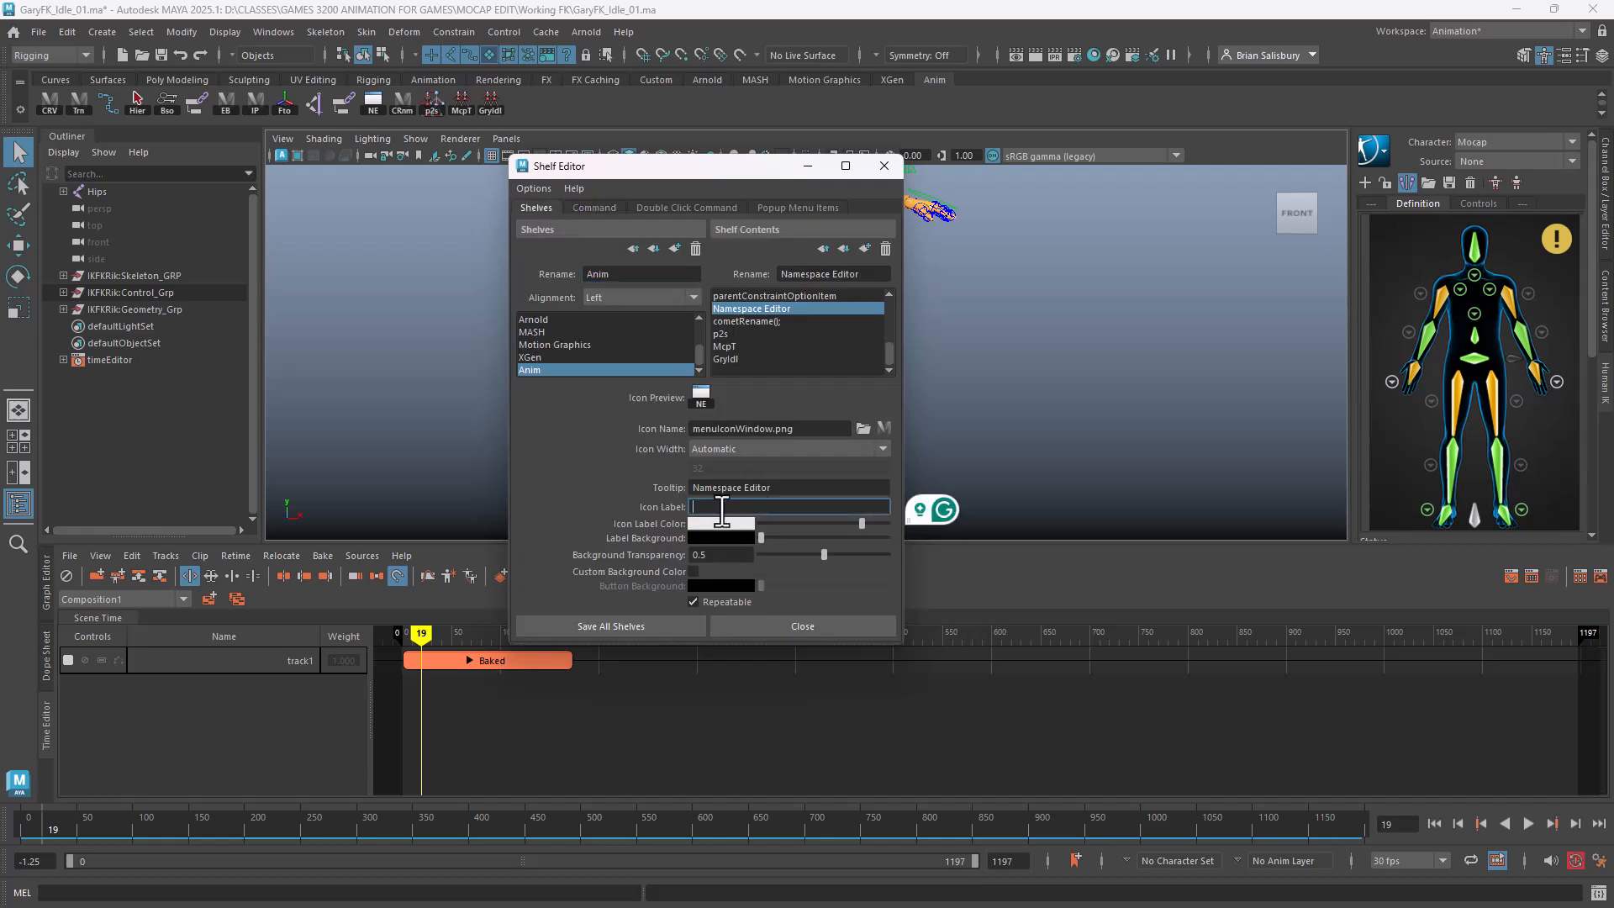
{"action": "type", "text": "NmSP"}
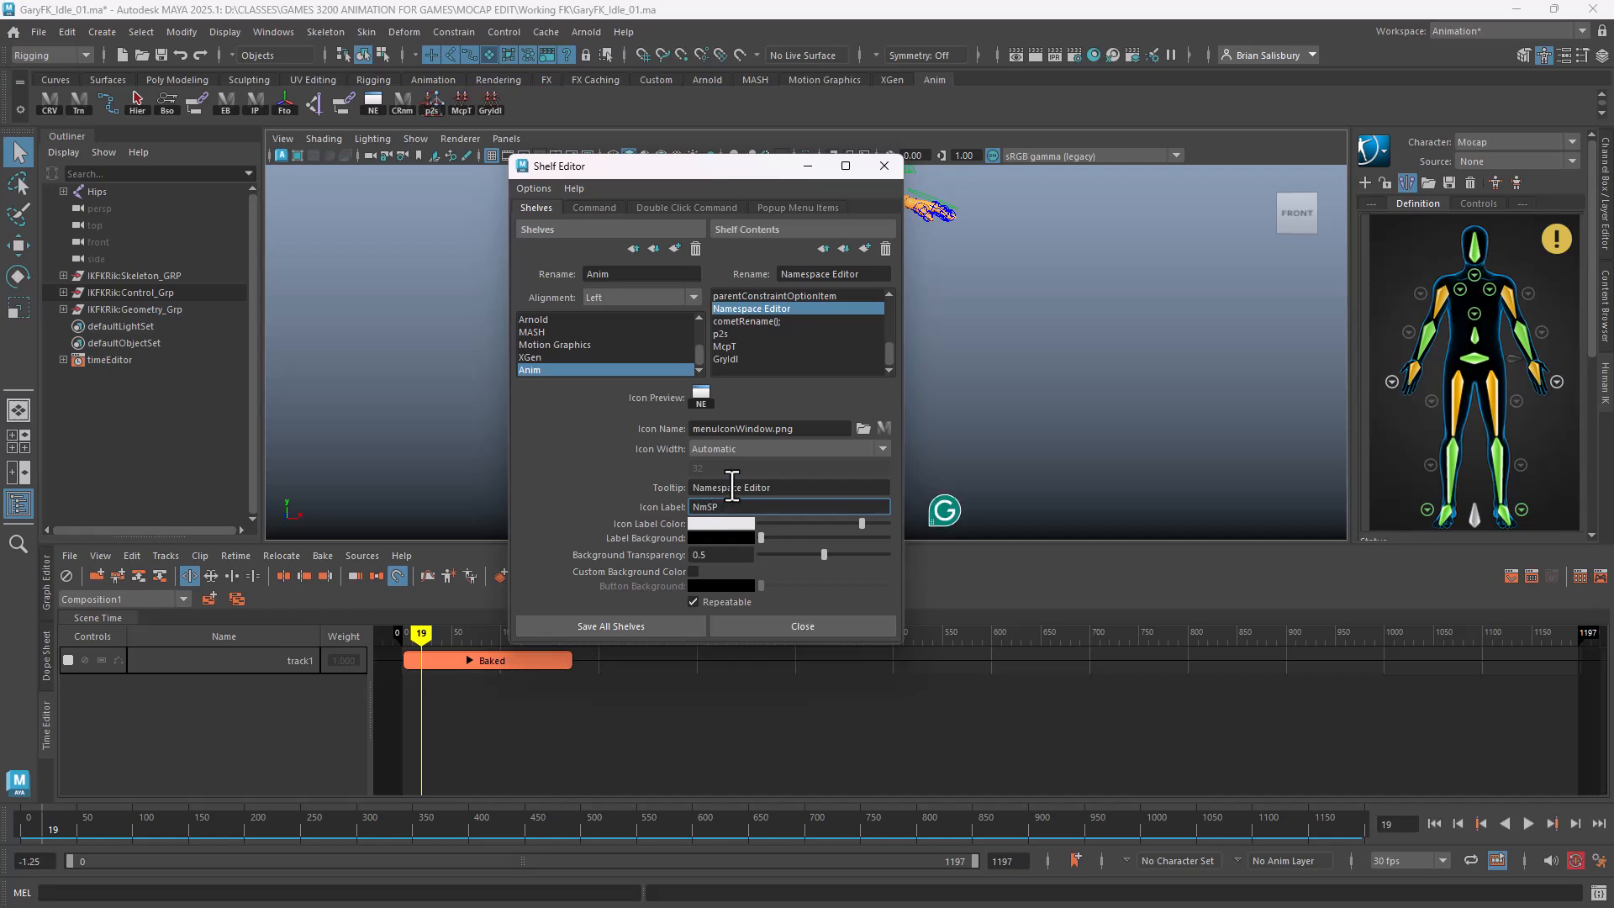
{"action": "left_click", "coordinate": [639, 627]}
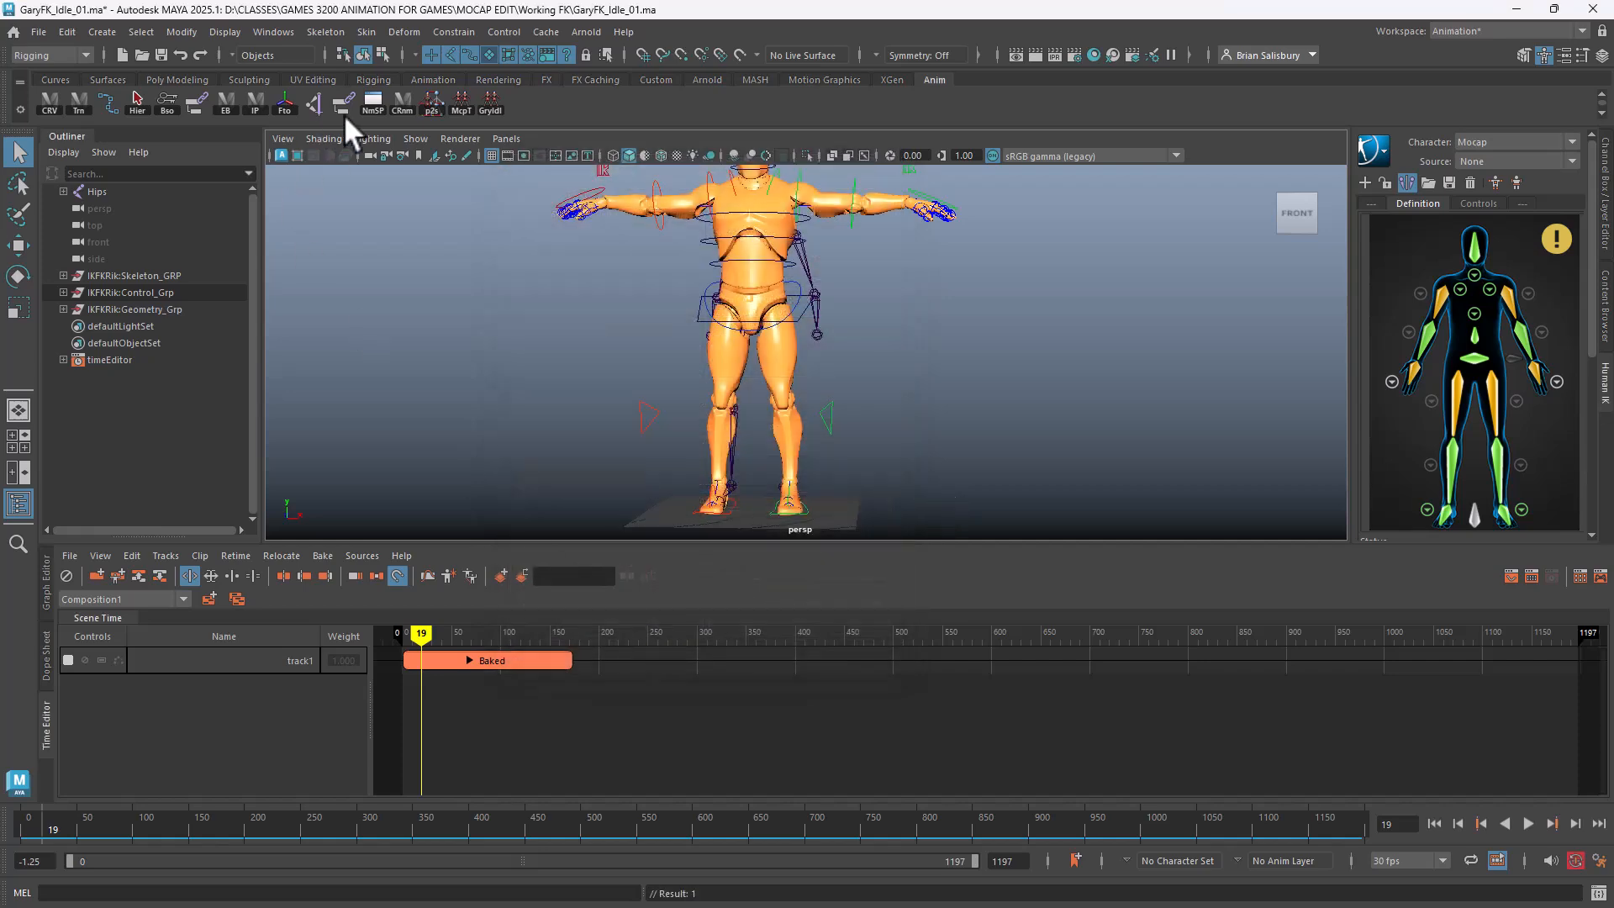
{"action": "left_click", "coordinate": [19, 105]}
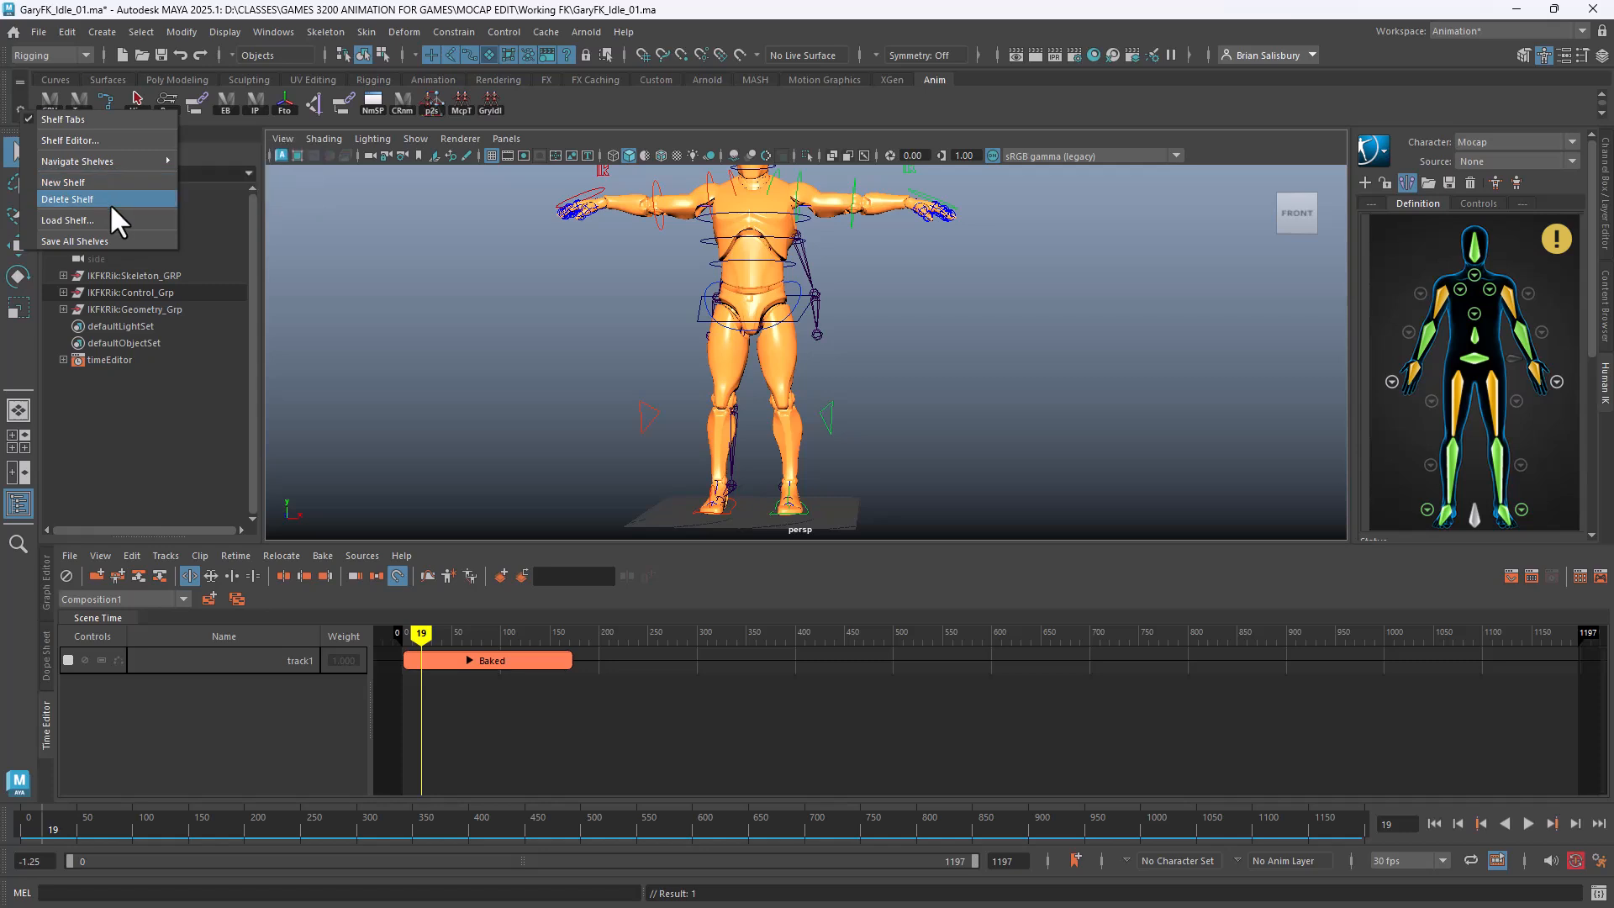
{"action": "left_click", "coordinate": [115, 234]}
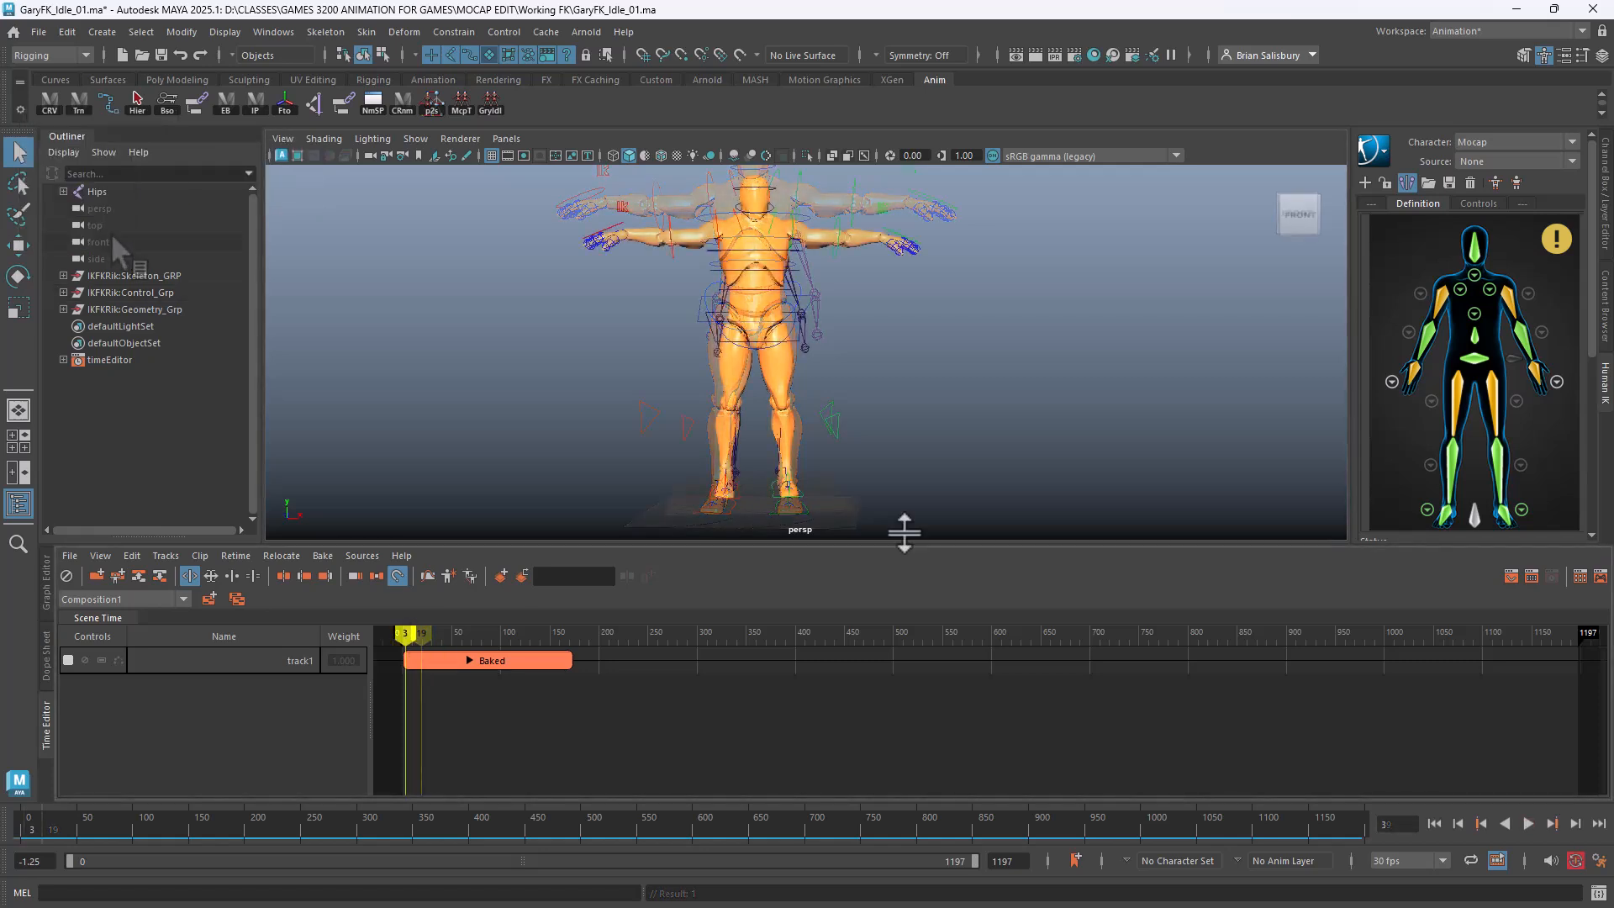
Delete the IKFKRik namespace by merging it with root in the Namespace Editor
{"action": "left_click", "coordinate": [1492, 141]}
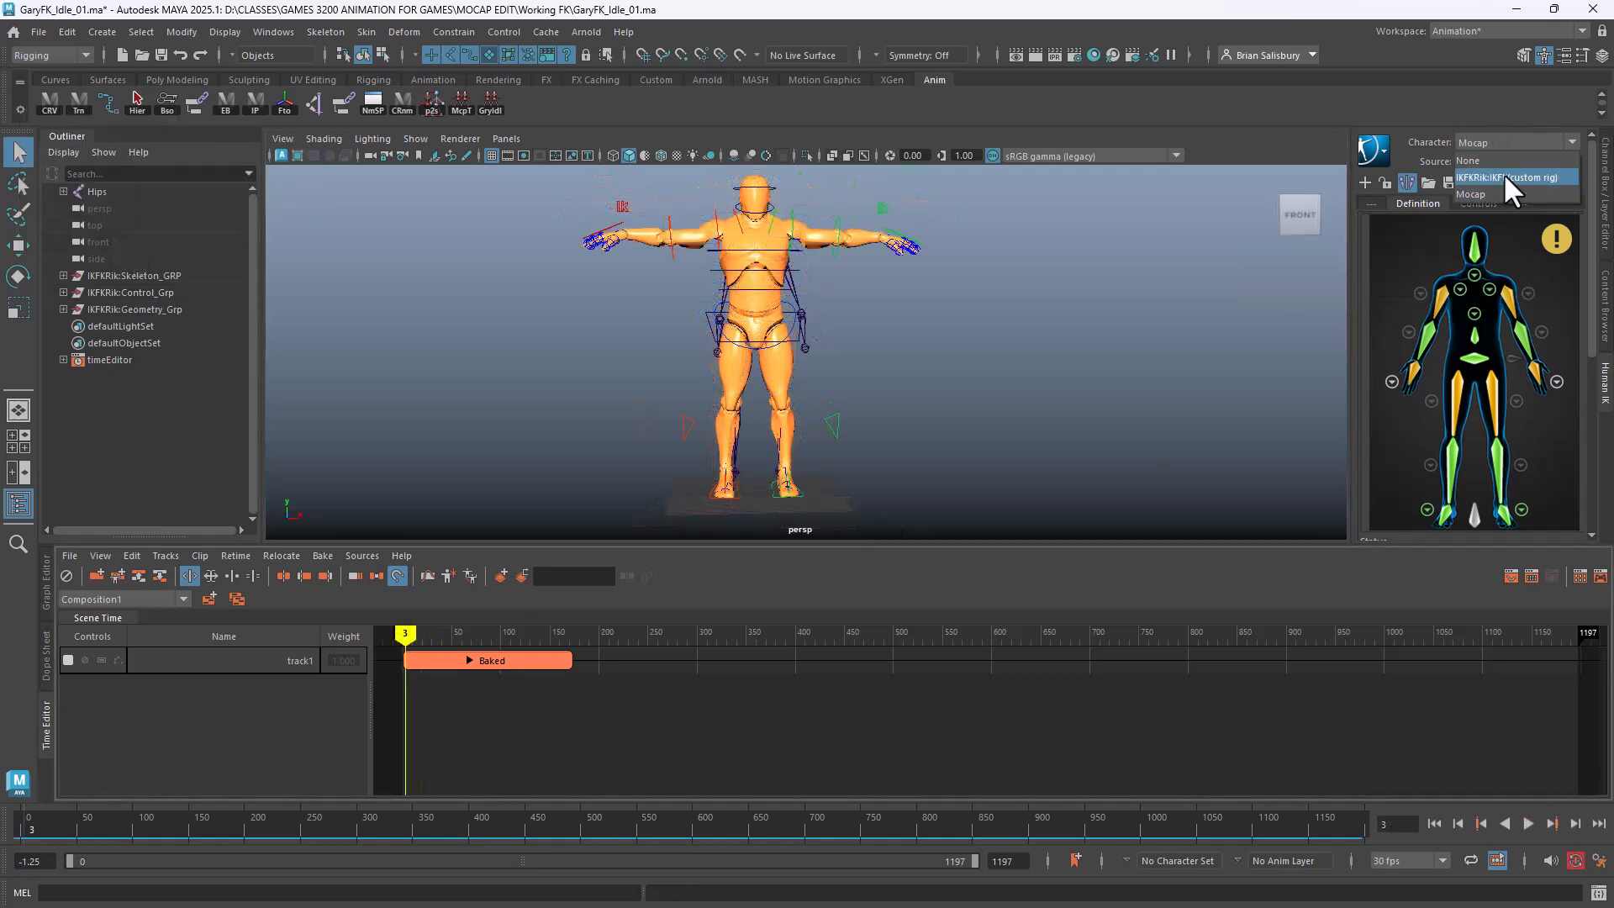
{"action": "left_click", "coordinate": [417, 258]}
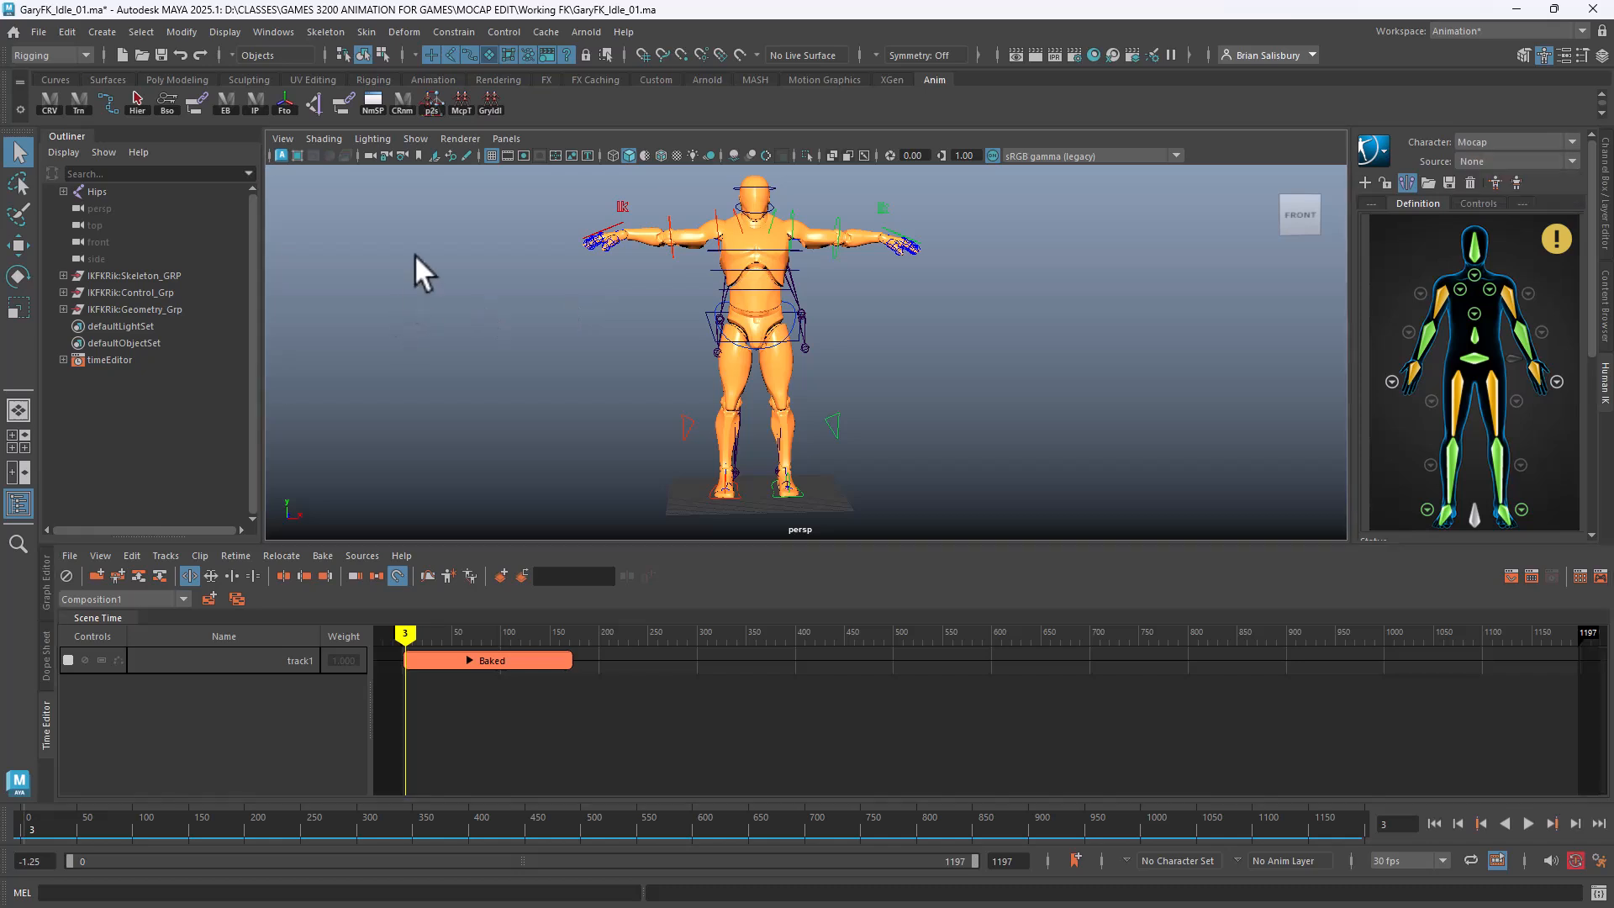
{"action": "left_click", "coordinate": [373, 104]}
{"action": "left_click", "coordinate": [599, 380]}
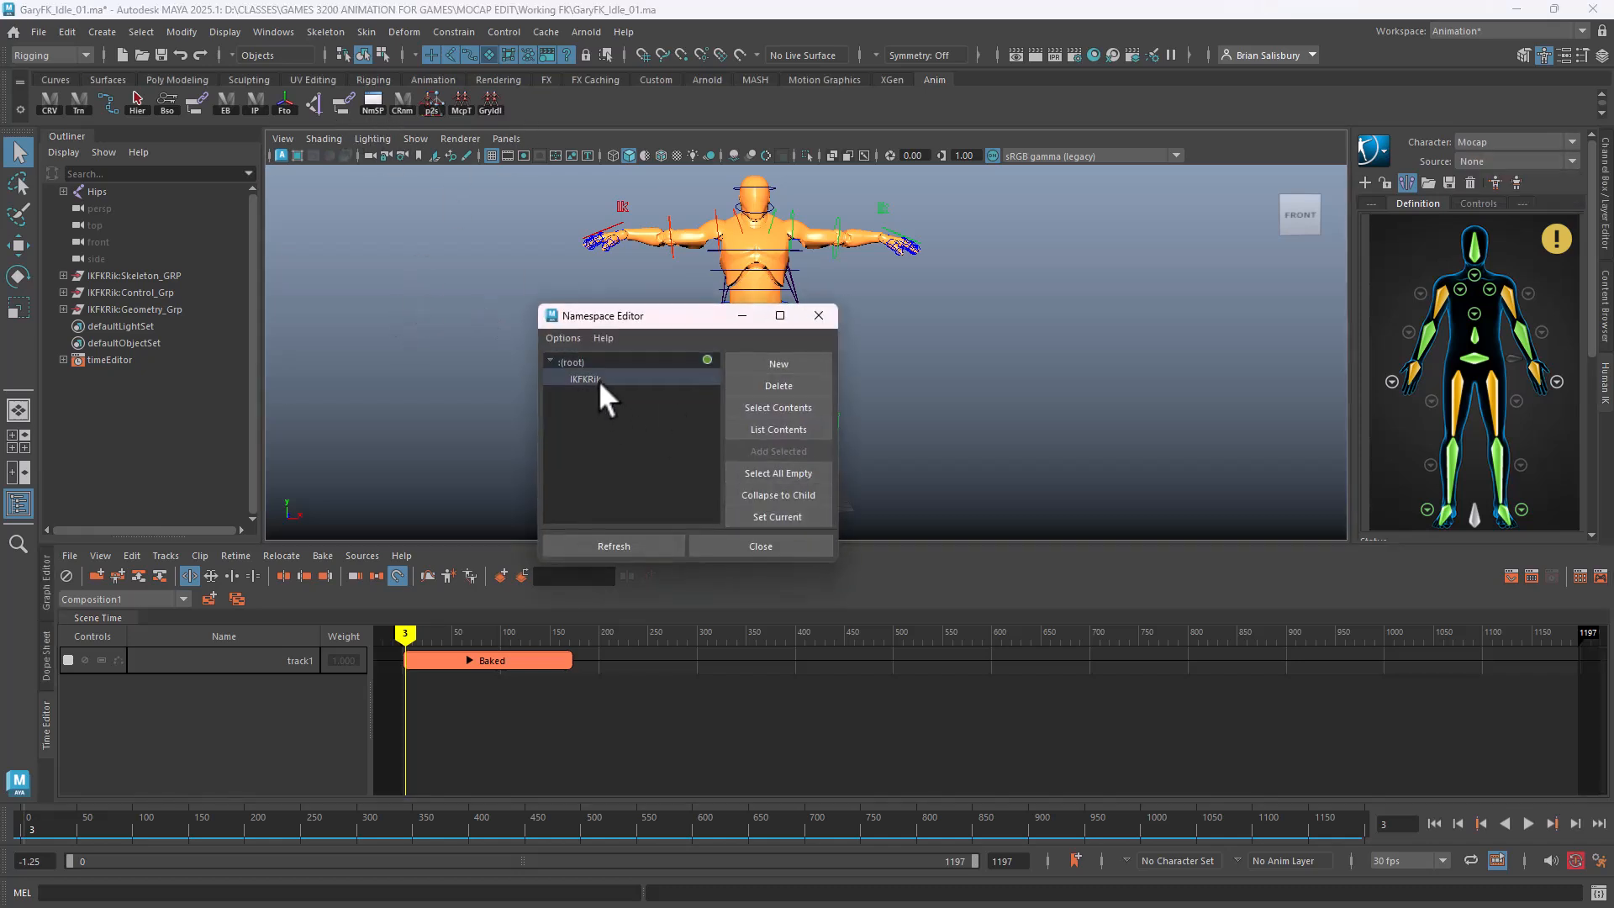
{"action": "left_click", "coordinate": [779, 385]}
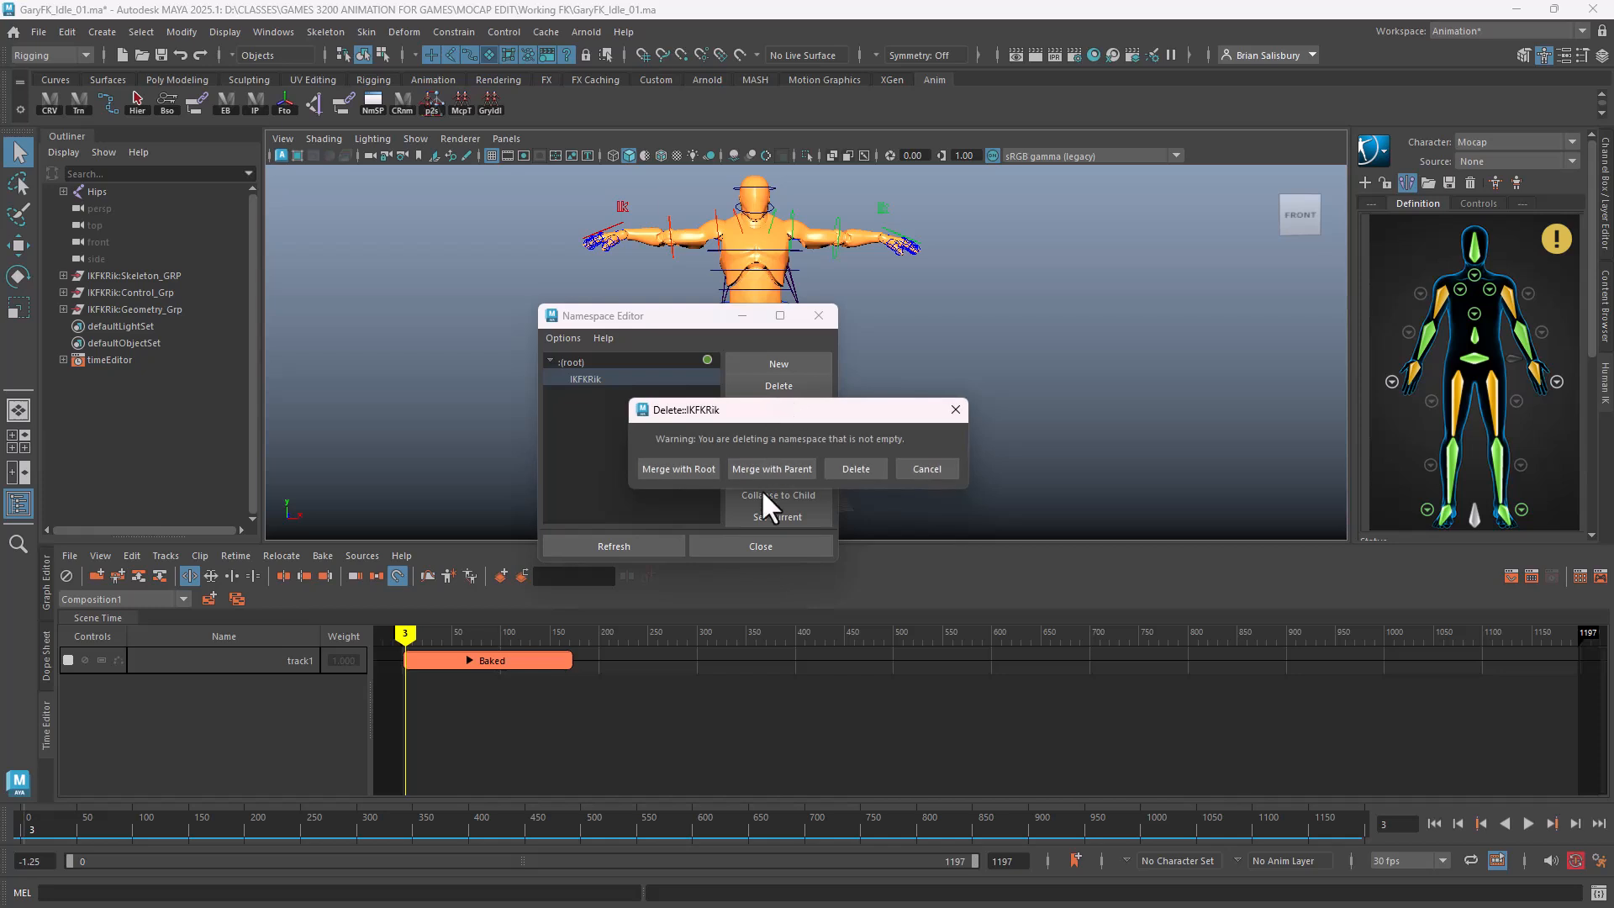
{"action": "left_click", "coordinate": [669, 468]}
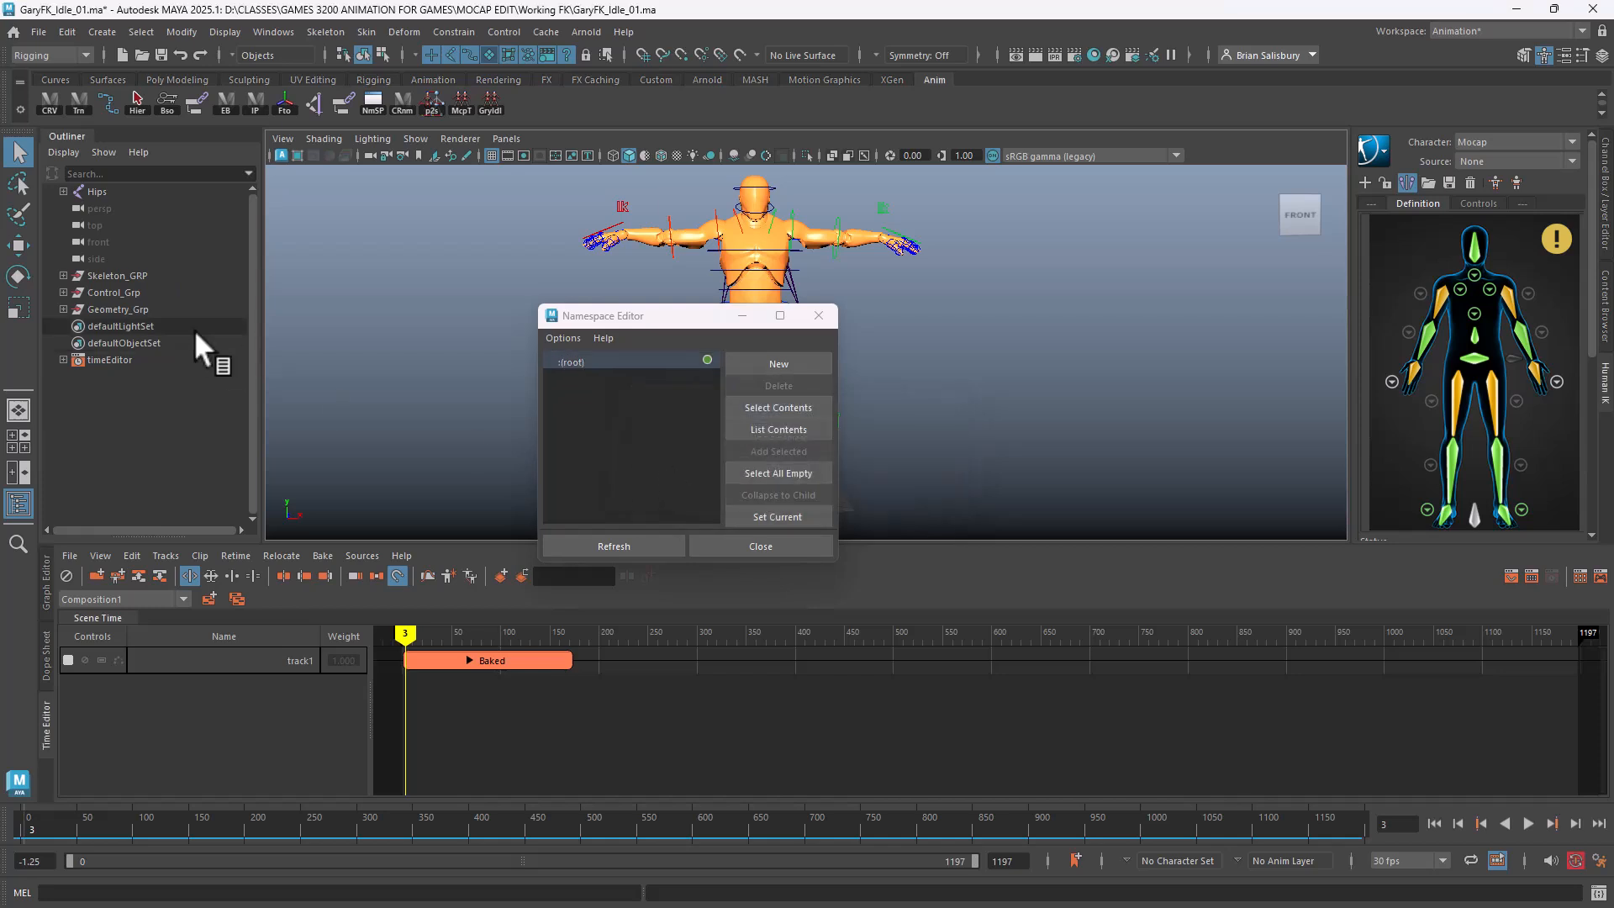
{"action": "left_click", "coordinate": [782, 546]}
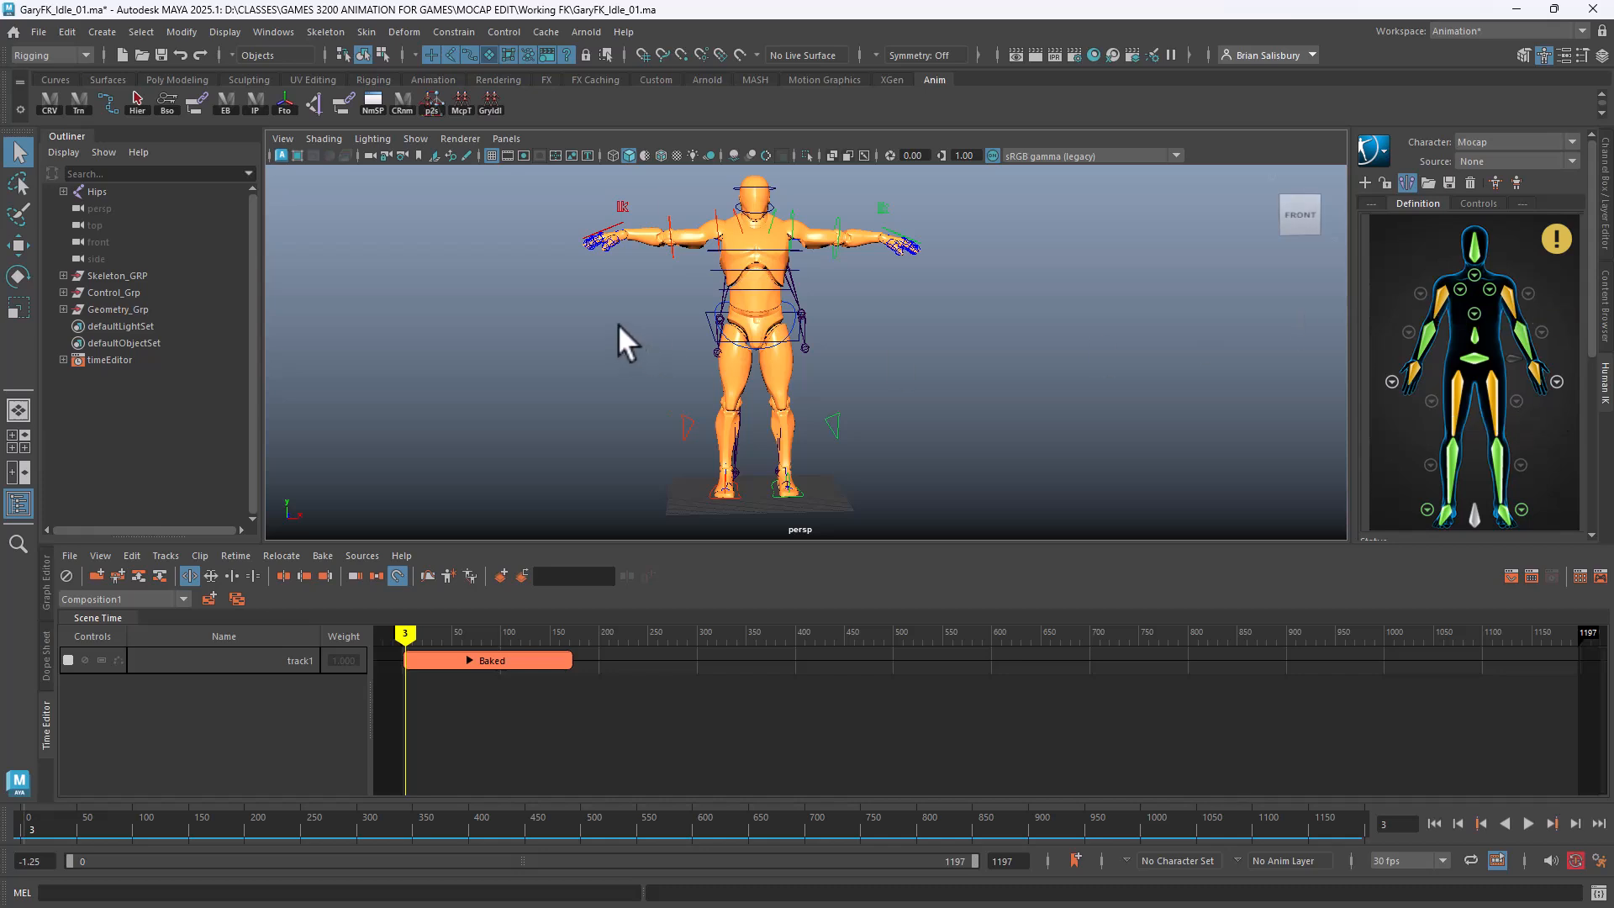
Set the HumanIK character to IKFK(custom rig) and its source to Mocap
{"action": "left_click", "coordinate": [1490, 144]}
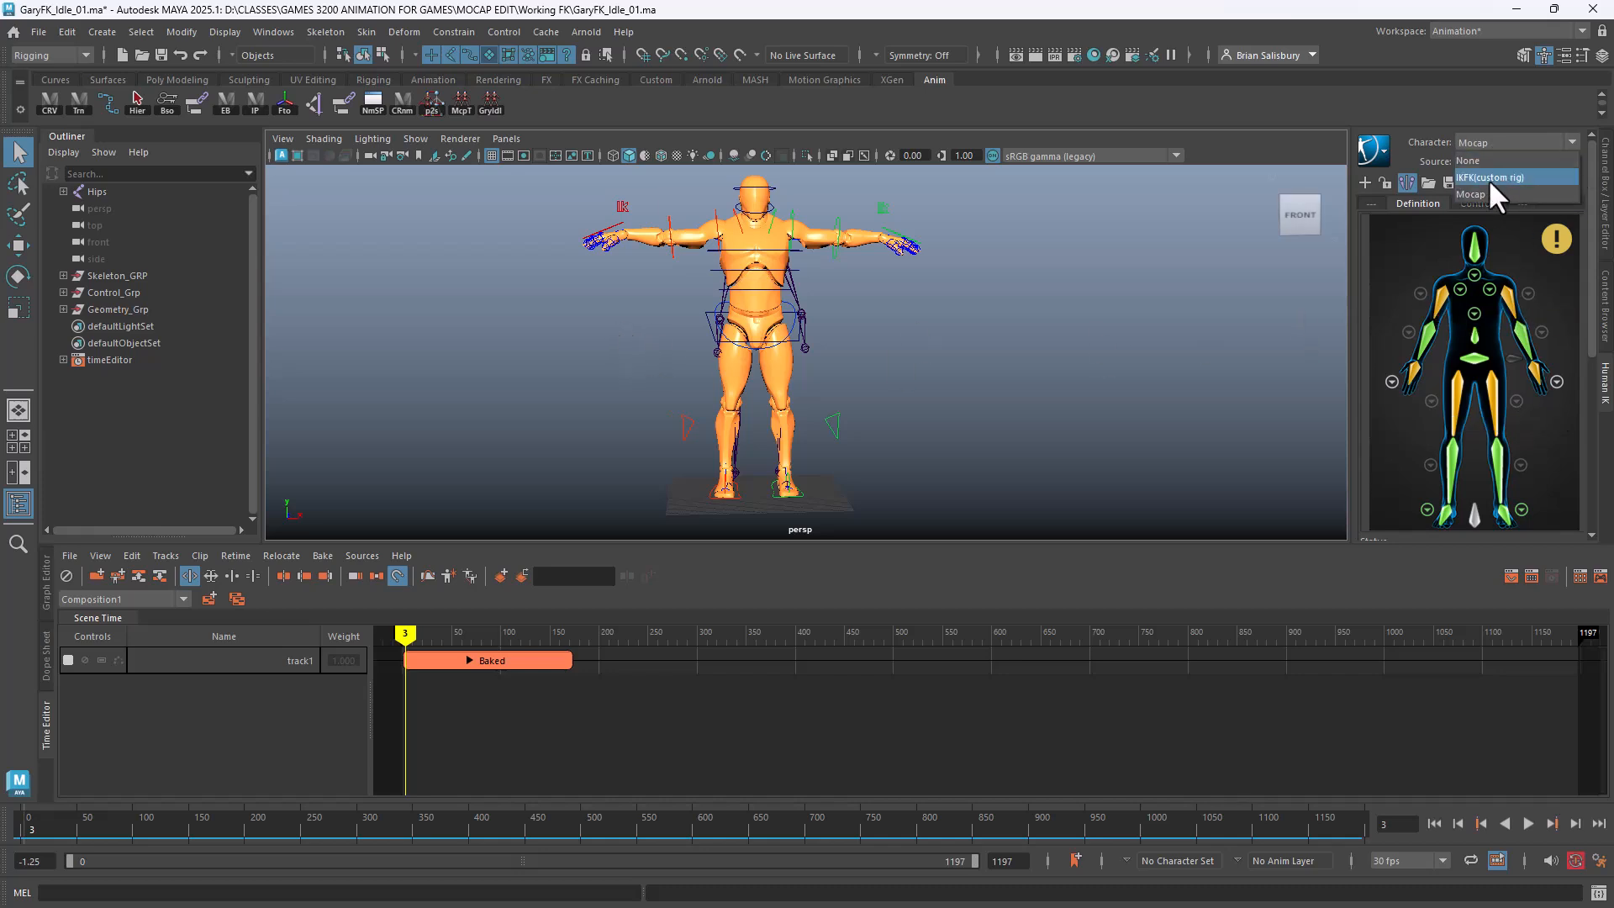
{"action": "left_click", "coordinate": [1490, 178]}
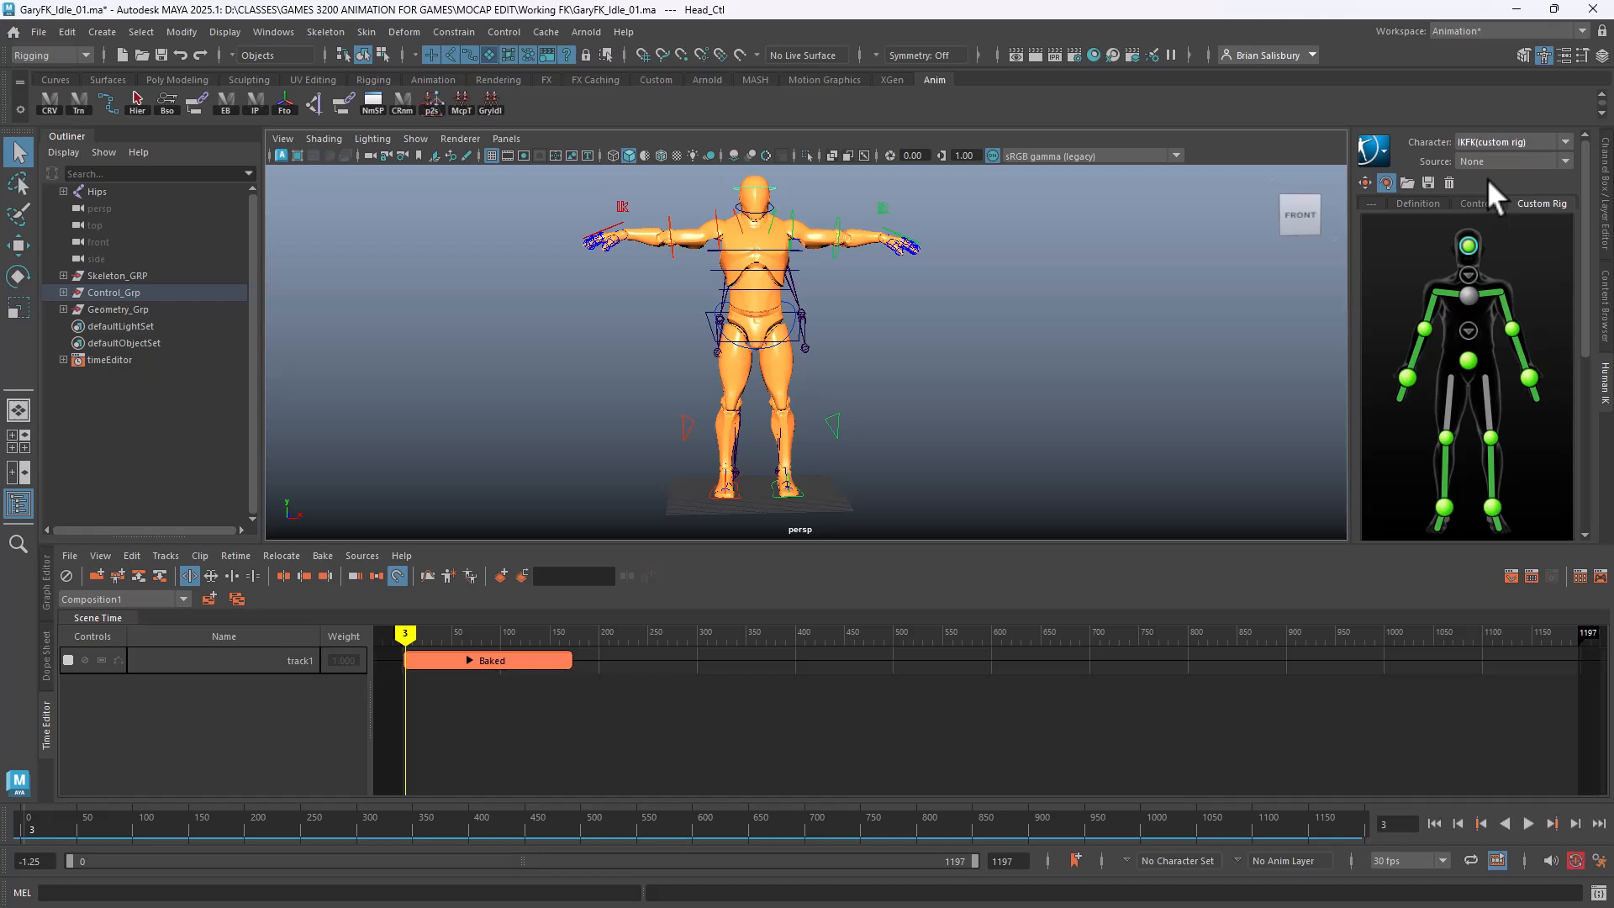
{"action": "left_click_drag", "start_coordinate": [407, 629], "coordinate": [405, 629]}
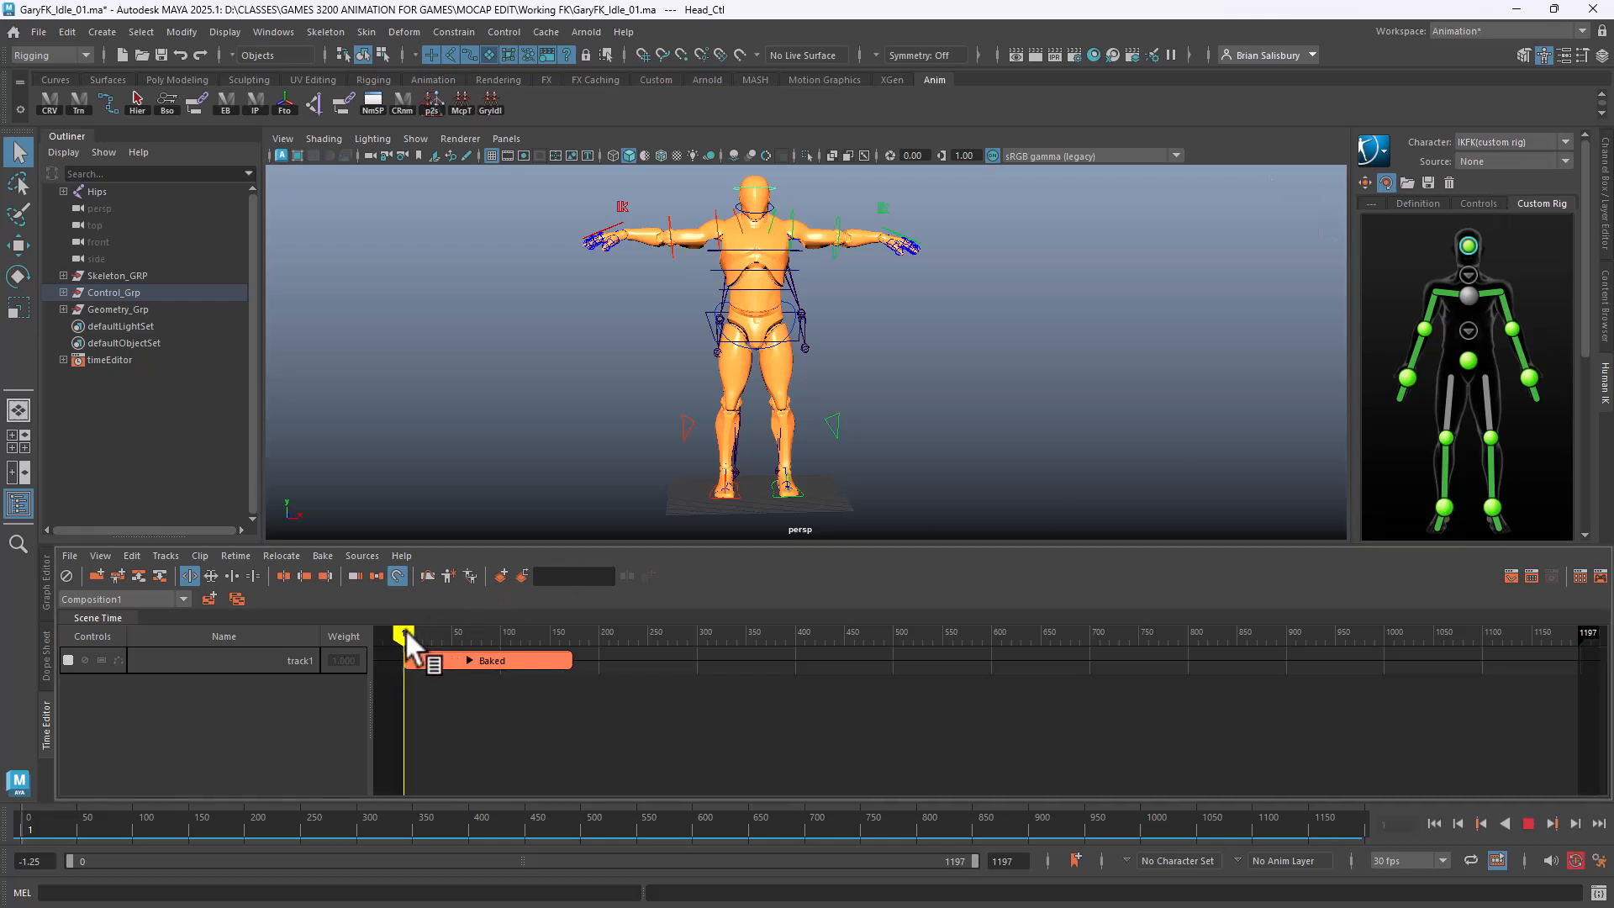
{"action": "left_click", "coordinate": [1485, 160]}
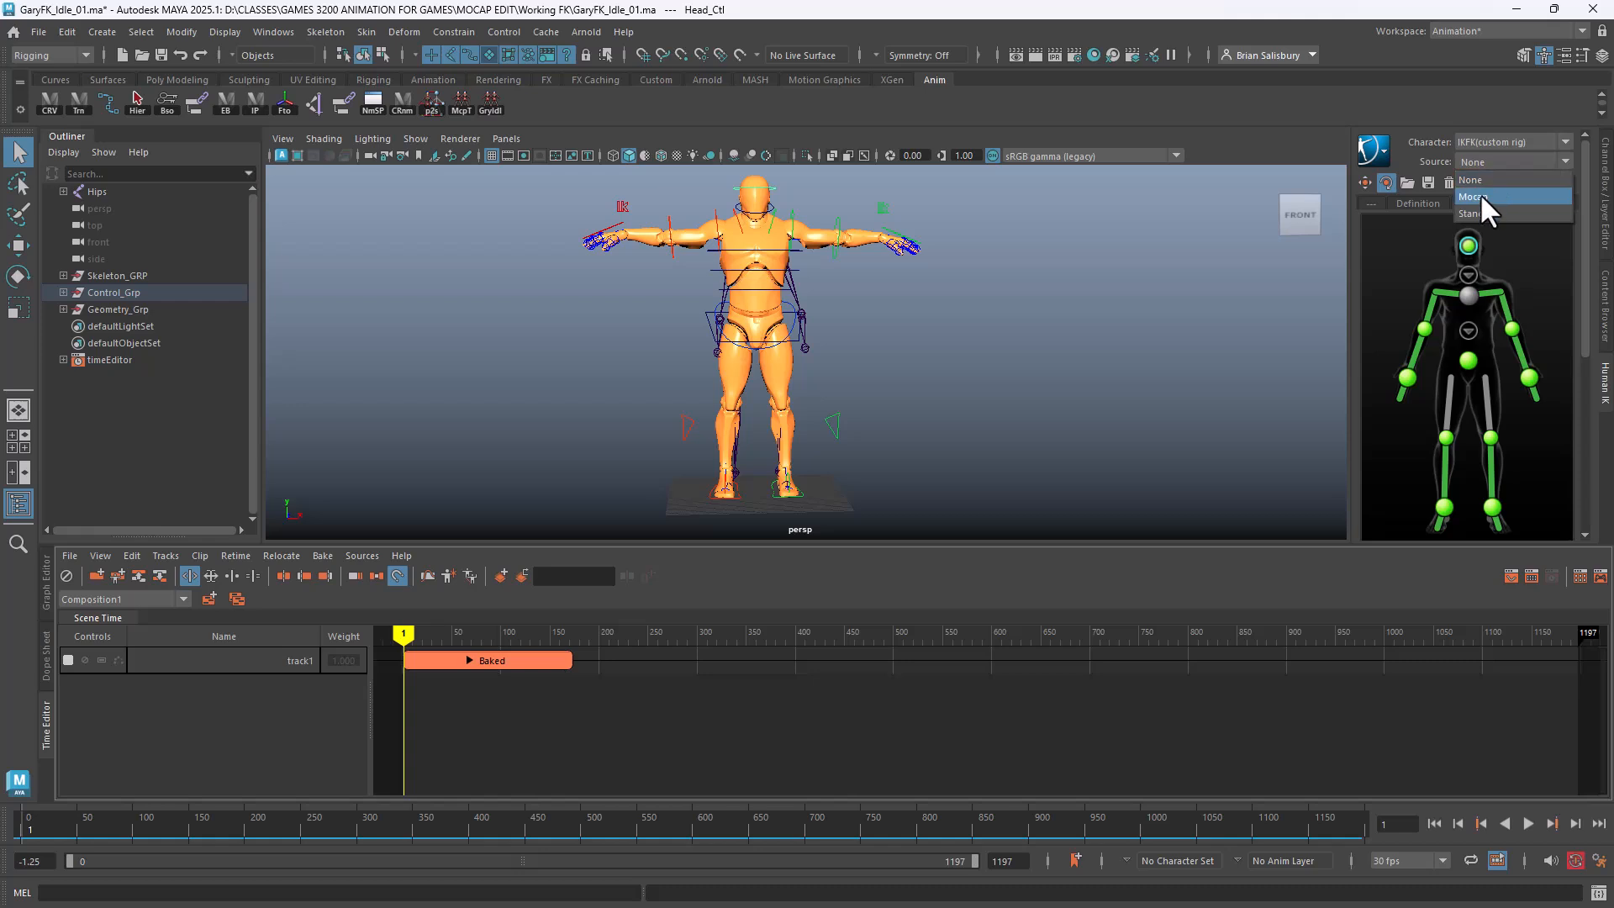
{"action": "left_click", "coordinate": [1481, 196]}
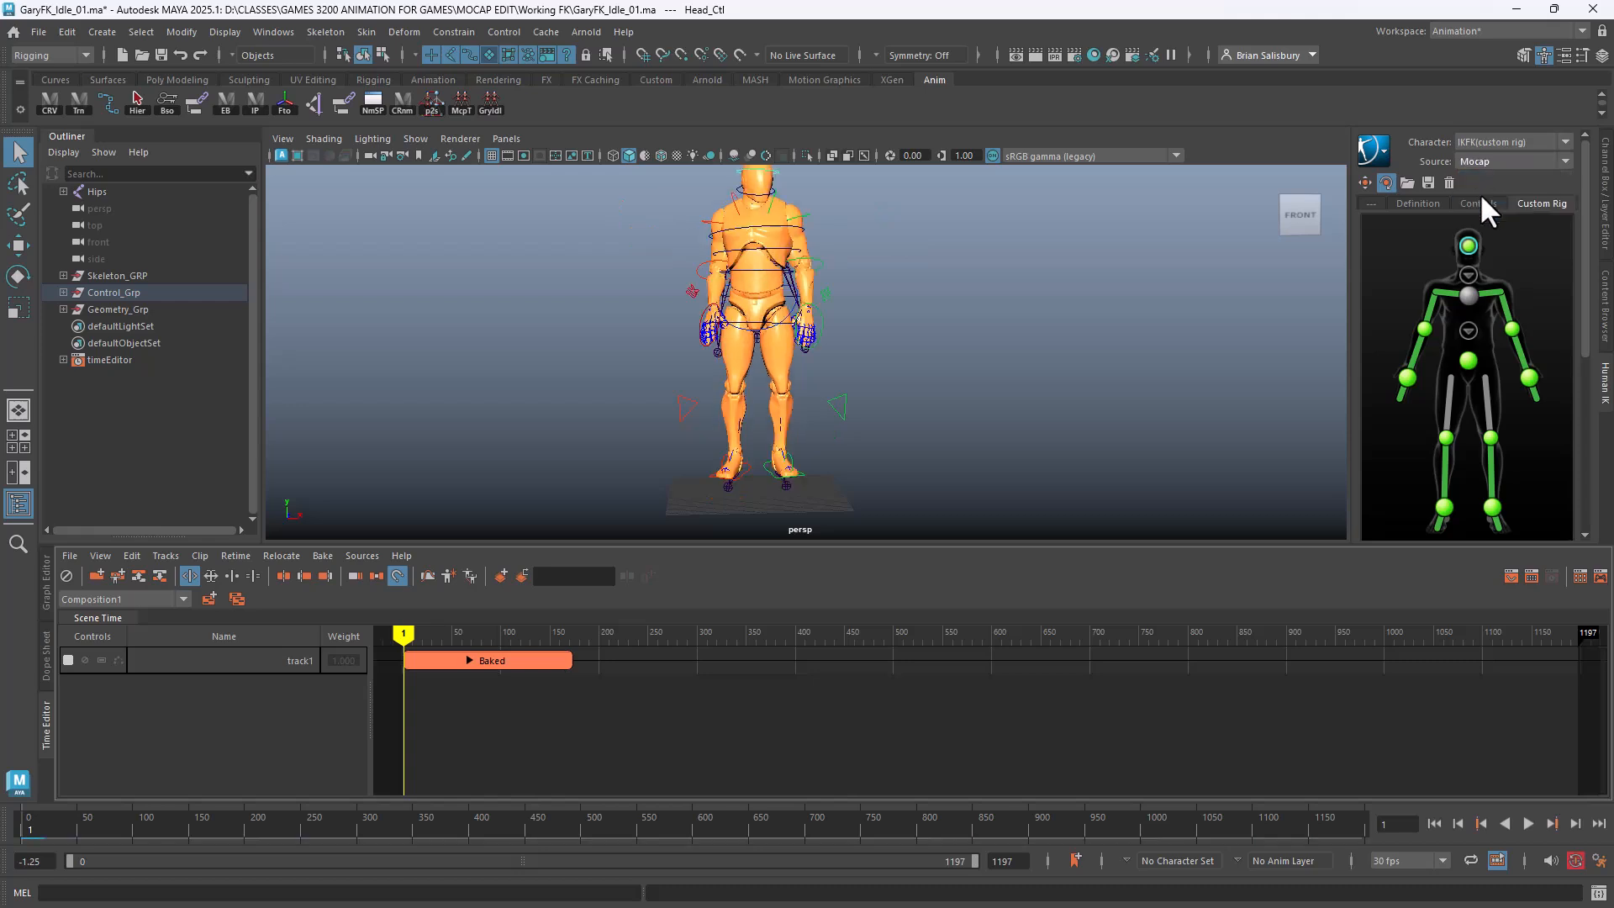
{"action": "middle_click_drag", "start_coordinate": [1183, 502], "coordinate": [1135, 468], "text": "alt"}
{"action": "left_click_drag", "start_coordinate": [1135, 468], "coordinate": [1043, 463], "text": "alt"}
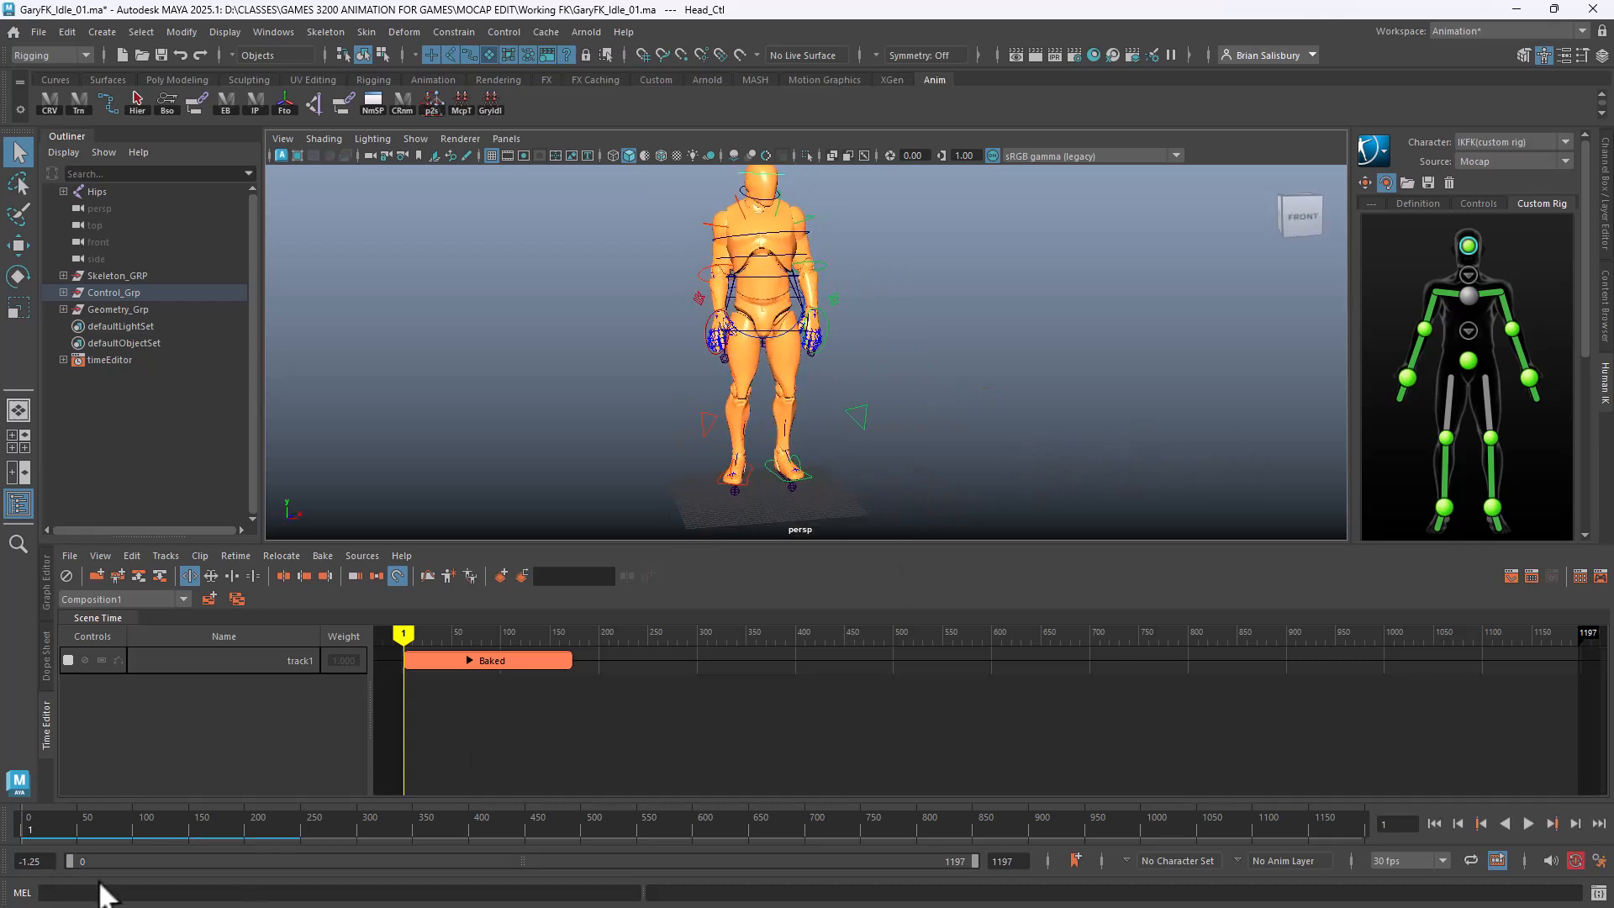
Change the animation start from -1.25 to 0 and scrub through the idle
{"action": "left_click_drag", "start_coordinate": [43, 861], "coordinate": [5, 861]}
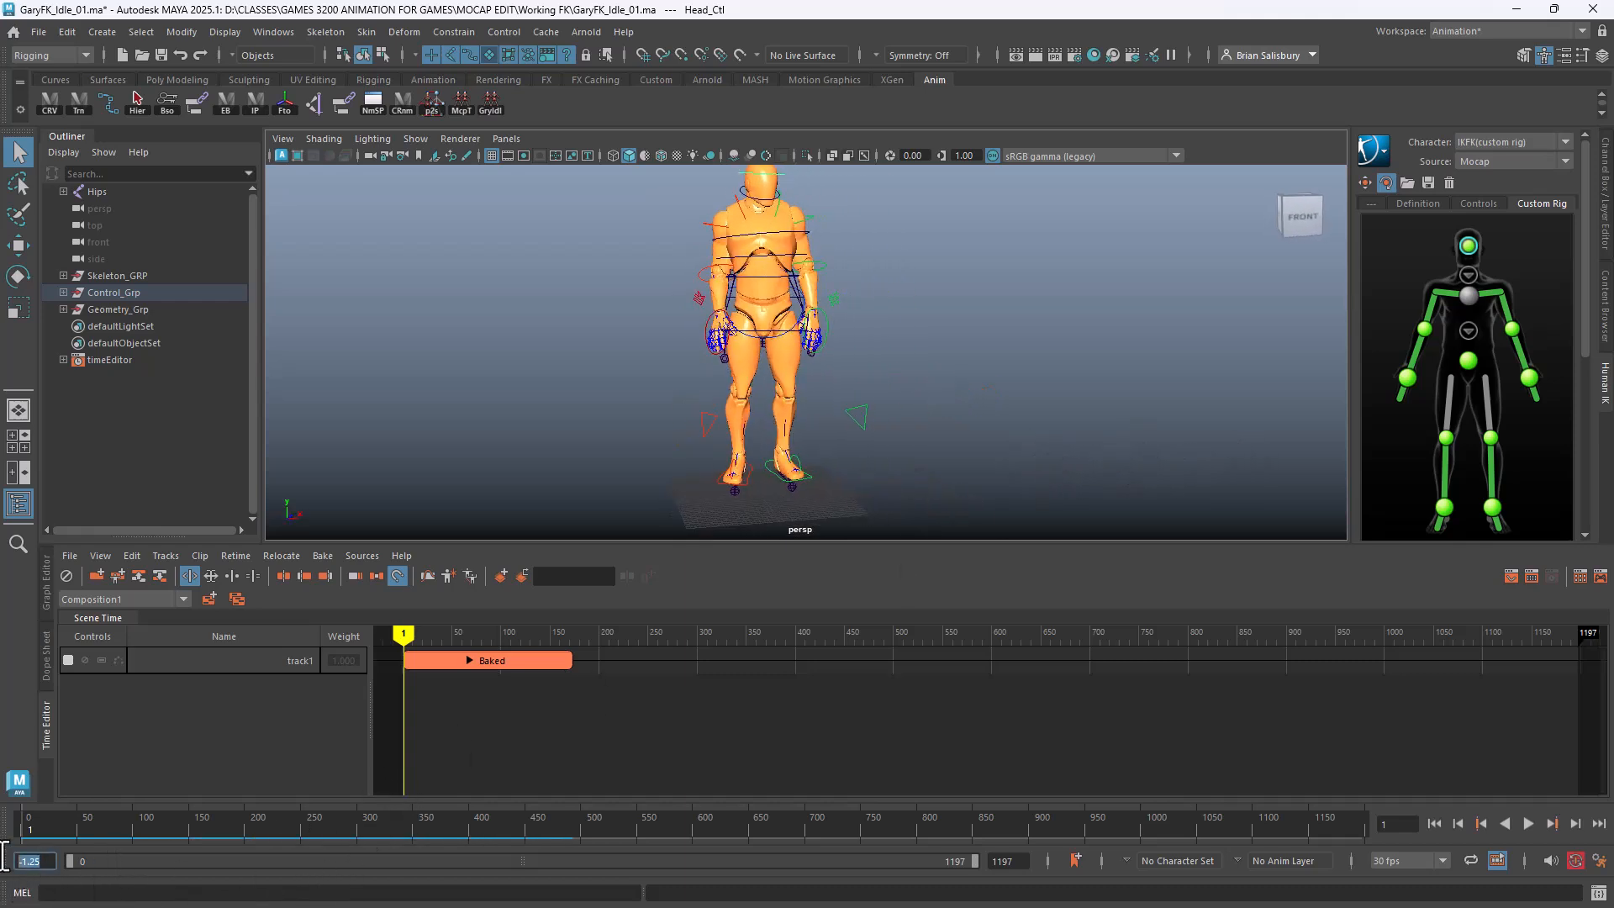
{"action": "type", "text": "0"}
{"action": "key", "text": "Return"}
{"action": "left_click_drag", "start_coordinate": [10, 822], "coordinate": [225, 821]}
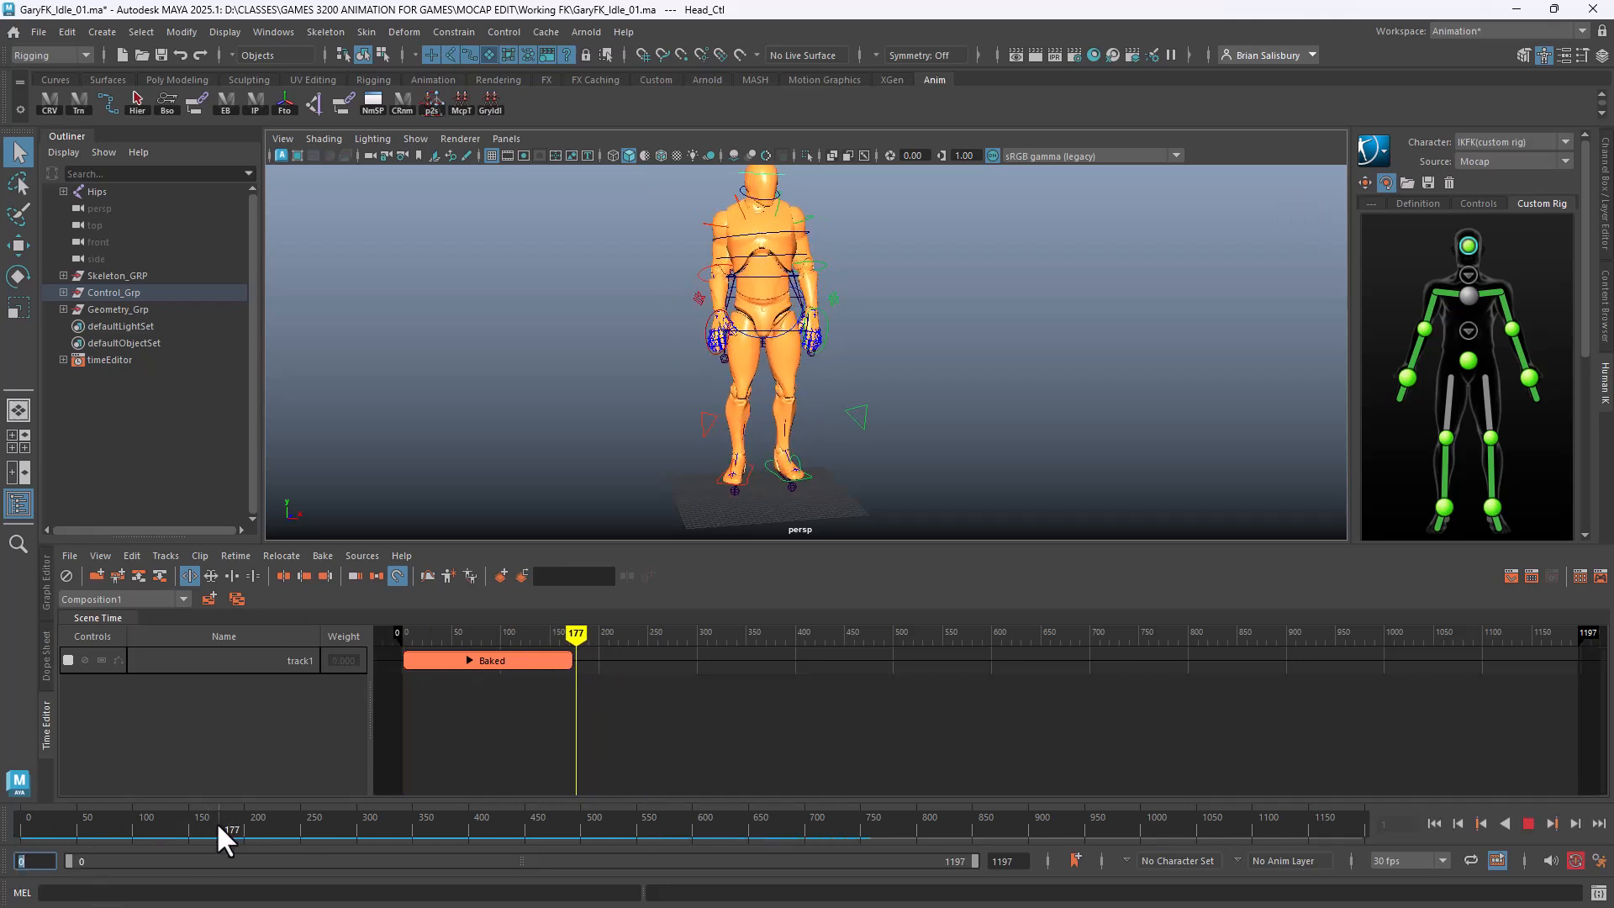
Set the end time from 1197 to 172, frame the Baked clip, and scrub to review
{"action": "double_click", "coordinate": [1004, 860]}
{"action": "type", "text": "1"}
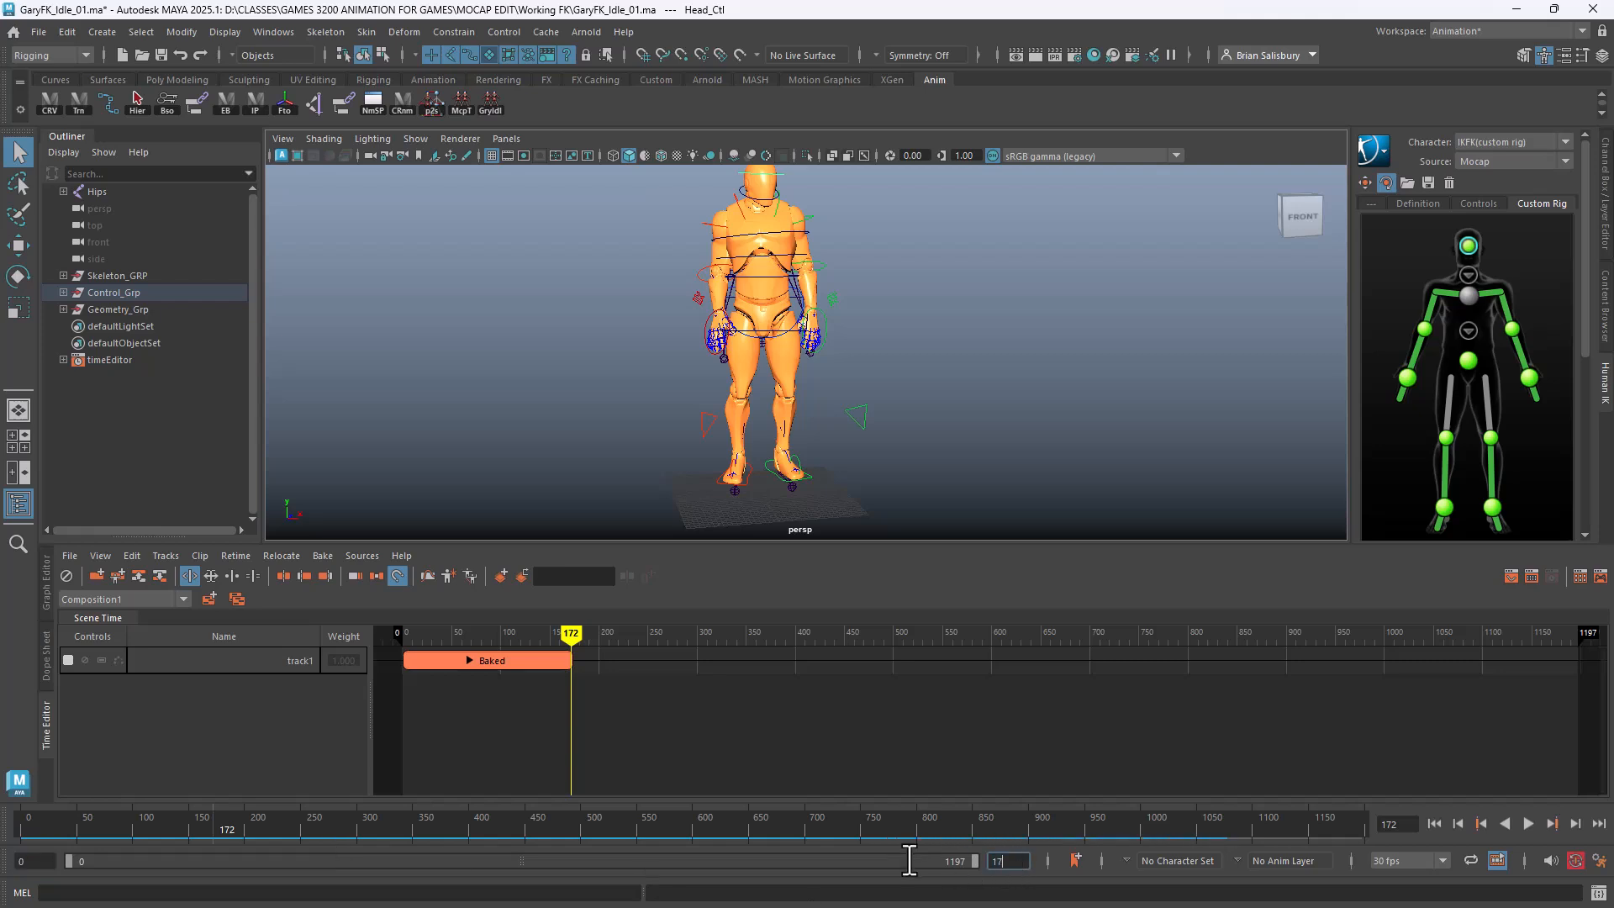
{"action": "type", "text": "72"}
{"action": "key", "text": "Return"}
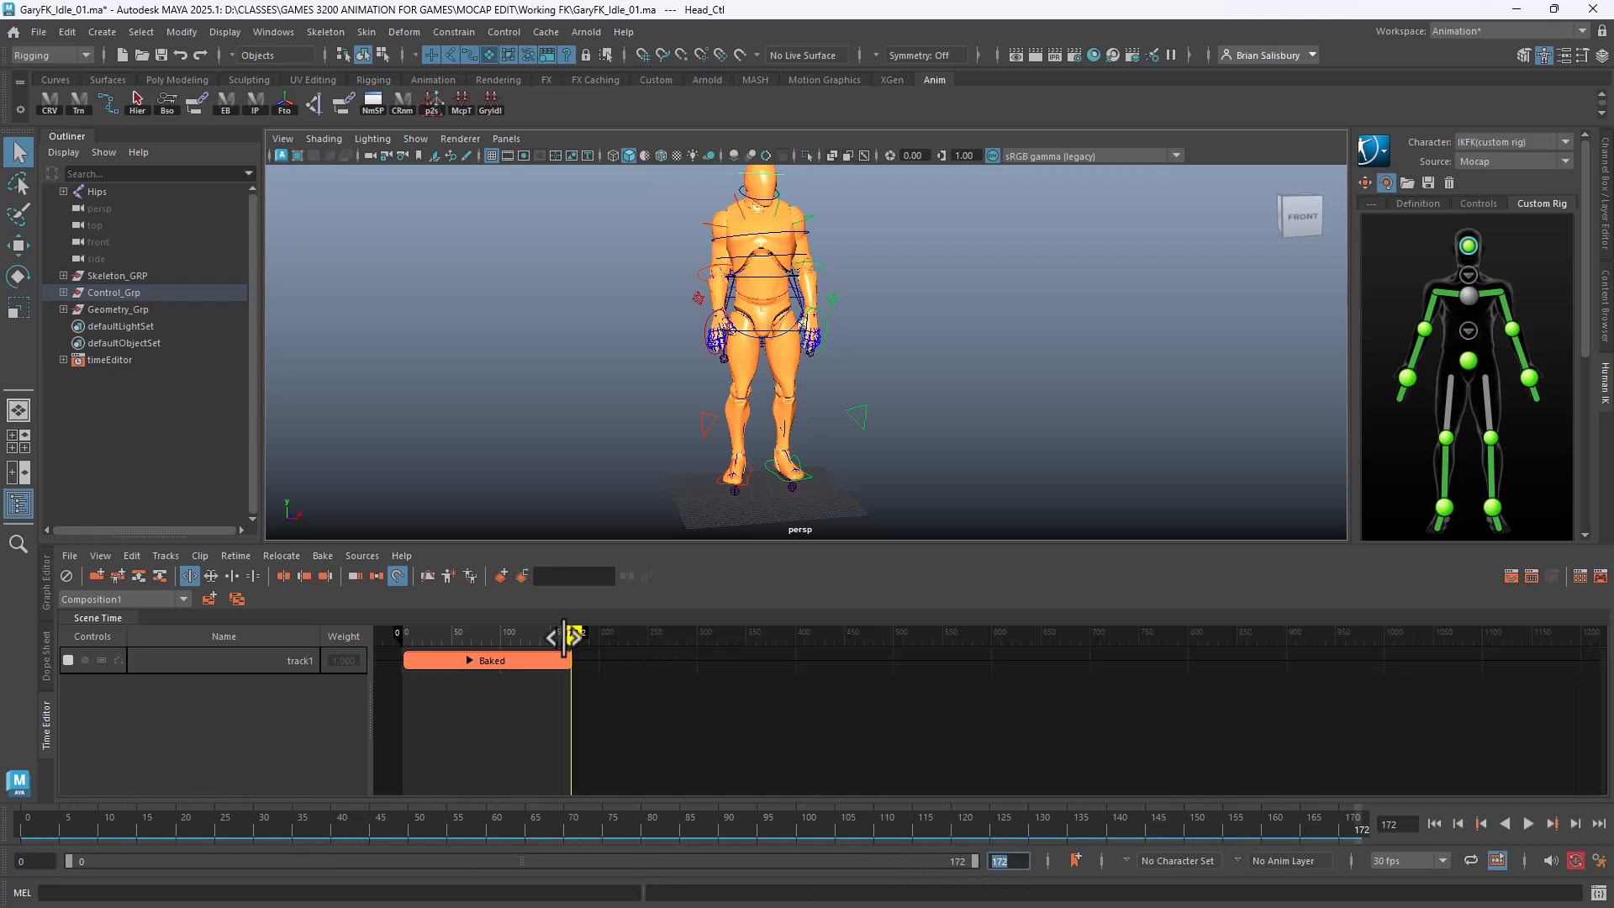
{"action": "scroll", "coordinate": [476, 764], "scroll_direction": "up", "scroll_amount": 2}
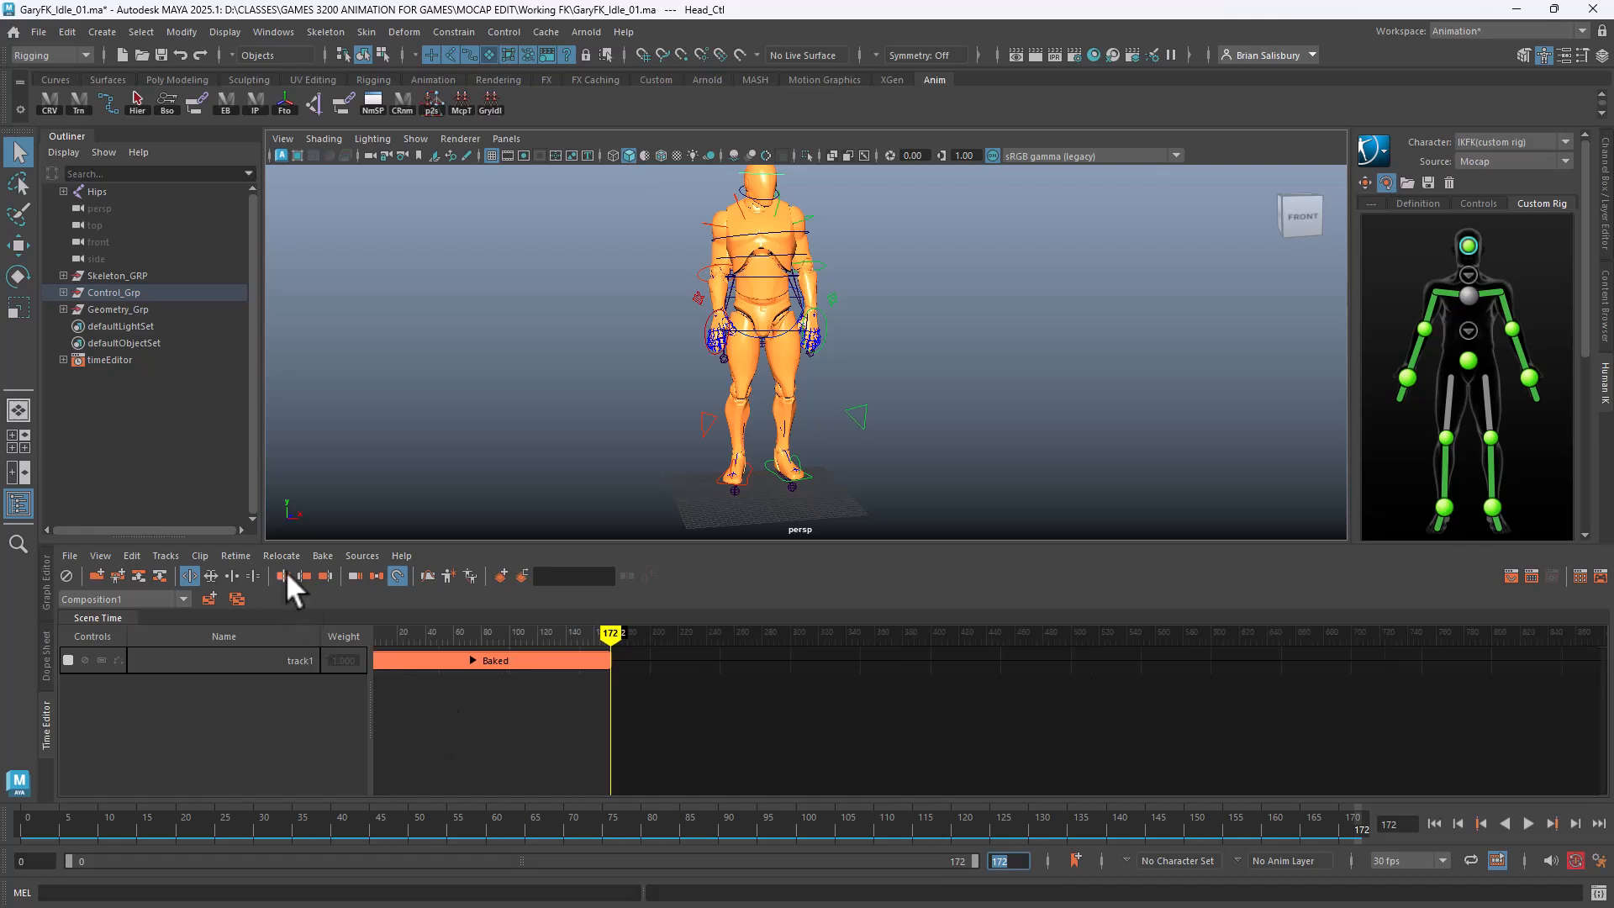
{"action": "middle_click_drag", "start_coordinate": [442, 746], "coordinate": [837, 764], "text": "alt"}
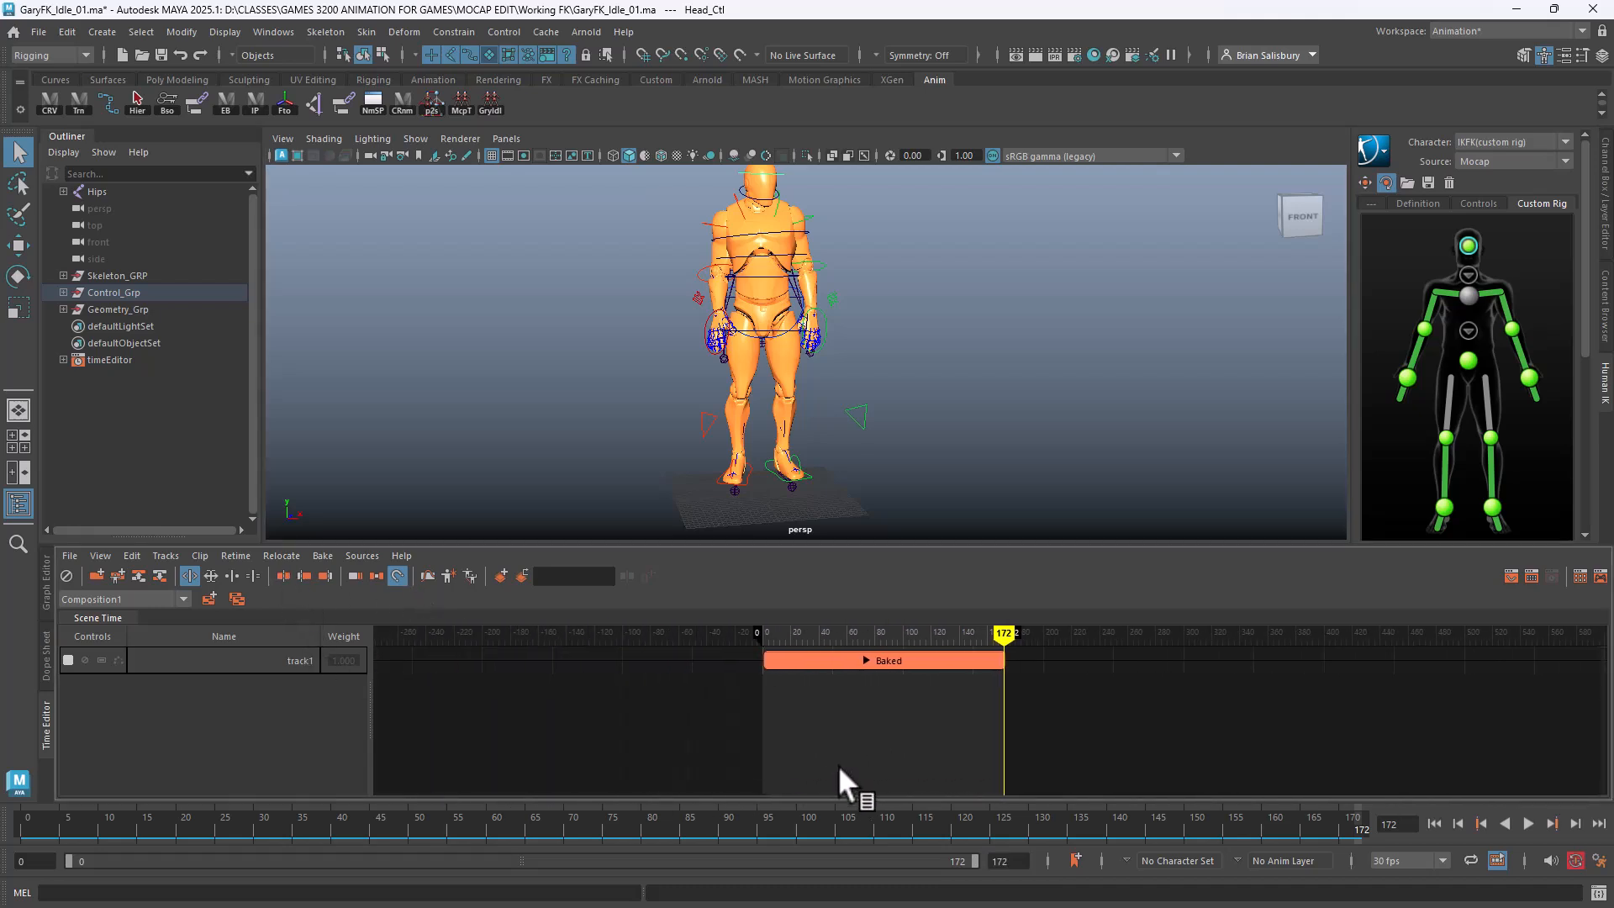
{"action": "scroll", "coordinate": [838, 760], "scroll_direction": "up", "scroll_amount": 4}
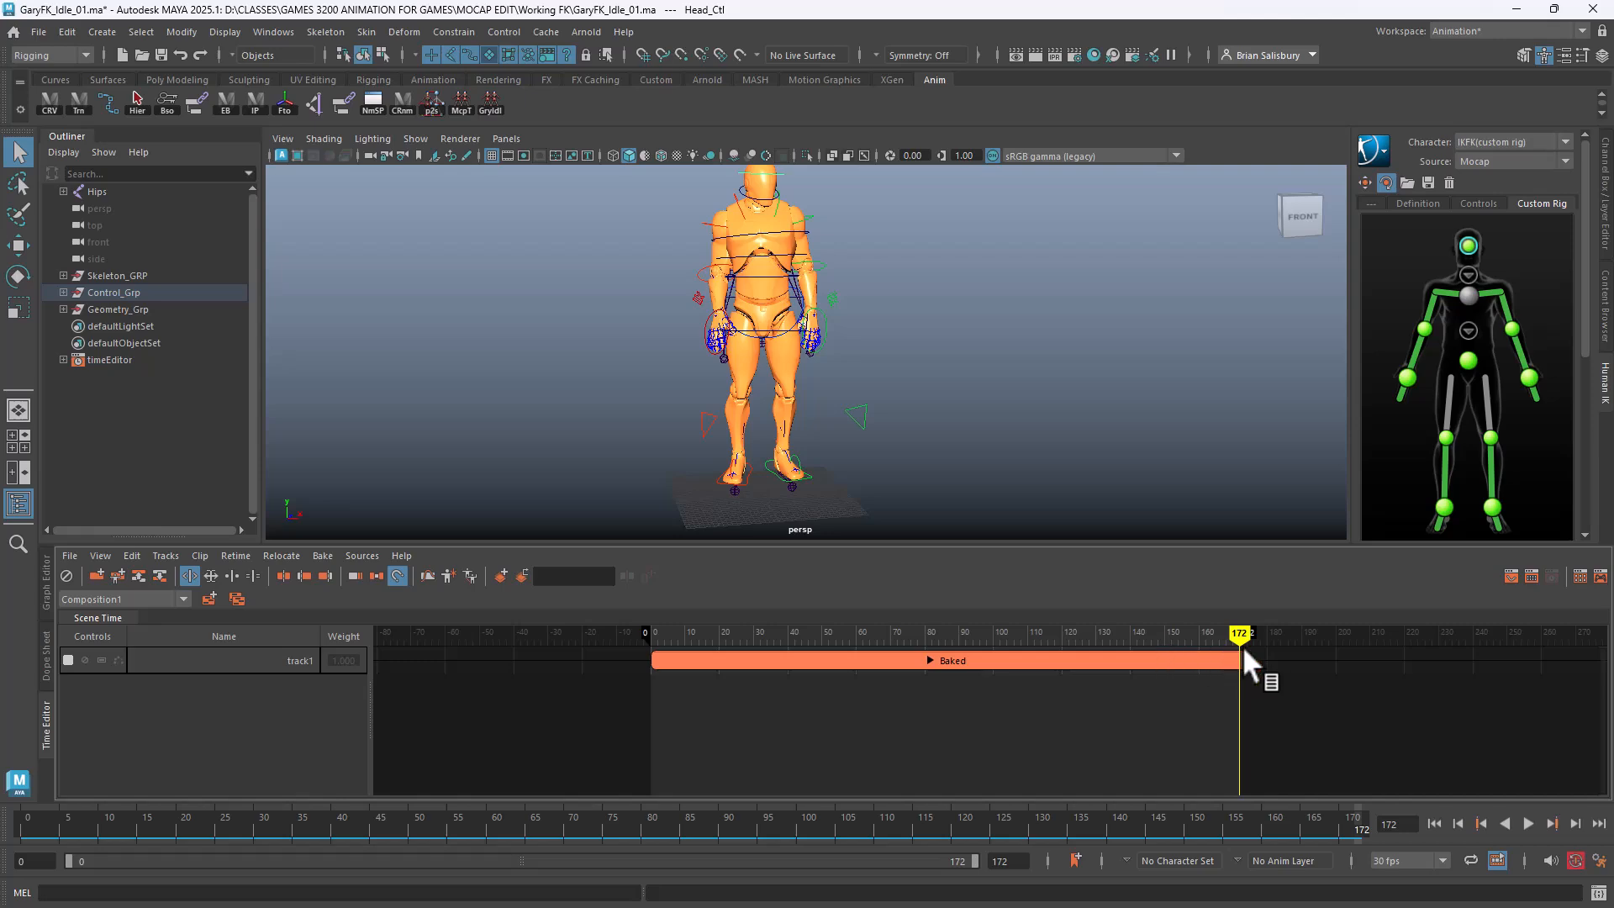
{"action": "mouse_move", "coordinate": [1243, 634]}
{"action": "left_mouse_down"}
{"action": "mouse_move", "coordinate": [634, 644]}
{"action": "mouse_move", "coordinate": [773, 652]}
{"action": "mouse_move", "coordinate": [1188, 641]}
{"action": "mouse_move", "coordinate": [617, 633]}
{"action": "mouse_move", "coordinate": [1112, 612]}
{"action": "mouse_move", "coordinate": [1247, 635]}
{"action": "mouse_move", "coordinate": [657, 632]}
{"action": "mouse_move", "coordinate": [1362, 632]}
{"action": "left_mouse_up"}
{"action": "scroll", "coordinate": [659, 632], "scroll_direction": "up", "scroll_amount": 1}
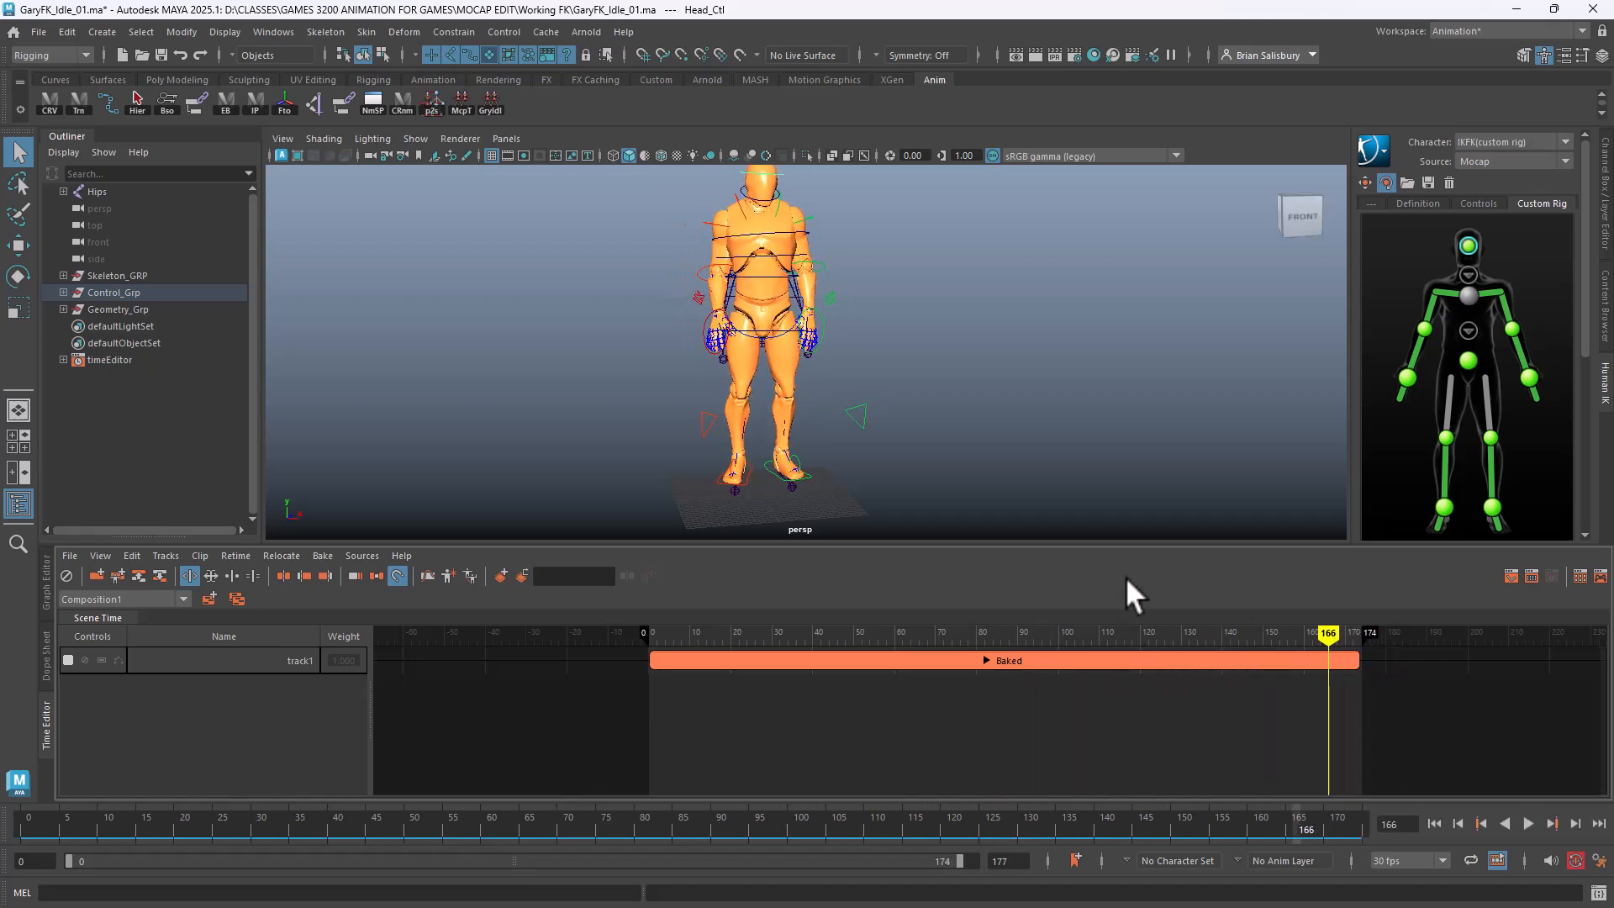
{"action": "left_click_drag", "start_coordinate": [963, 484], "coordinate": [1089, 455], "text": "alt"}
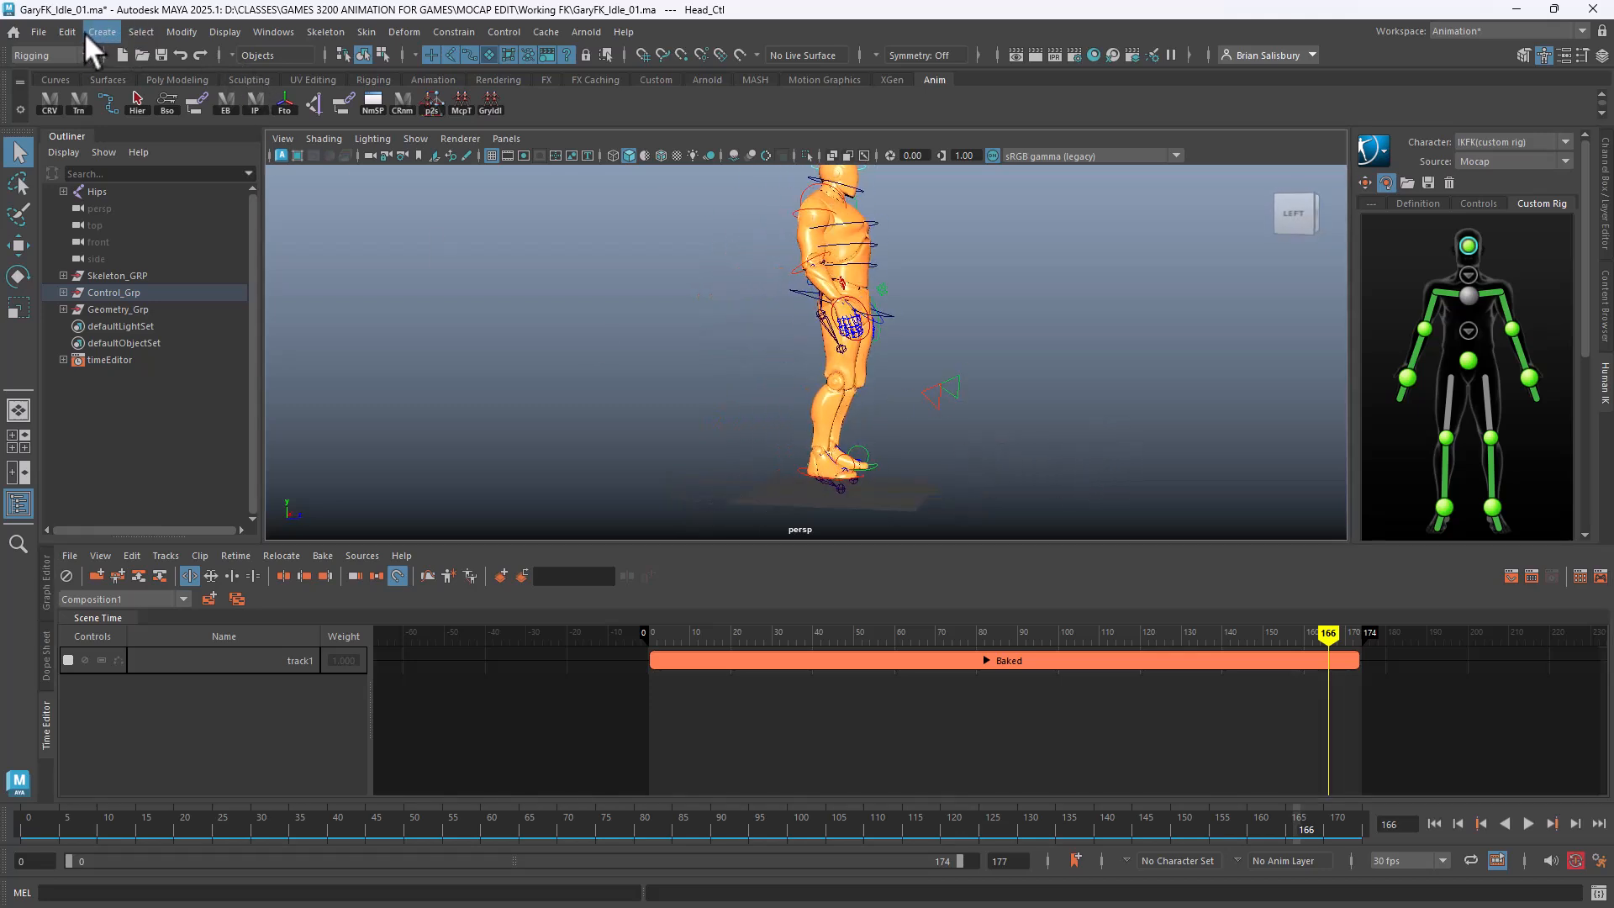
Create a polygon plane from the plane options dialog
{"action": "left_click", "coordinate": [86, 34]}
{"action": "mouse_move", "coordinate": [143, 96]}
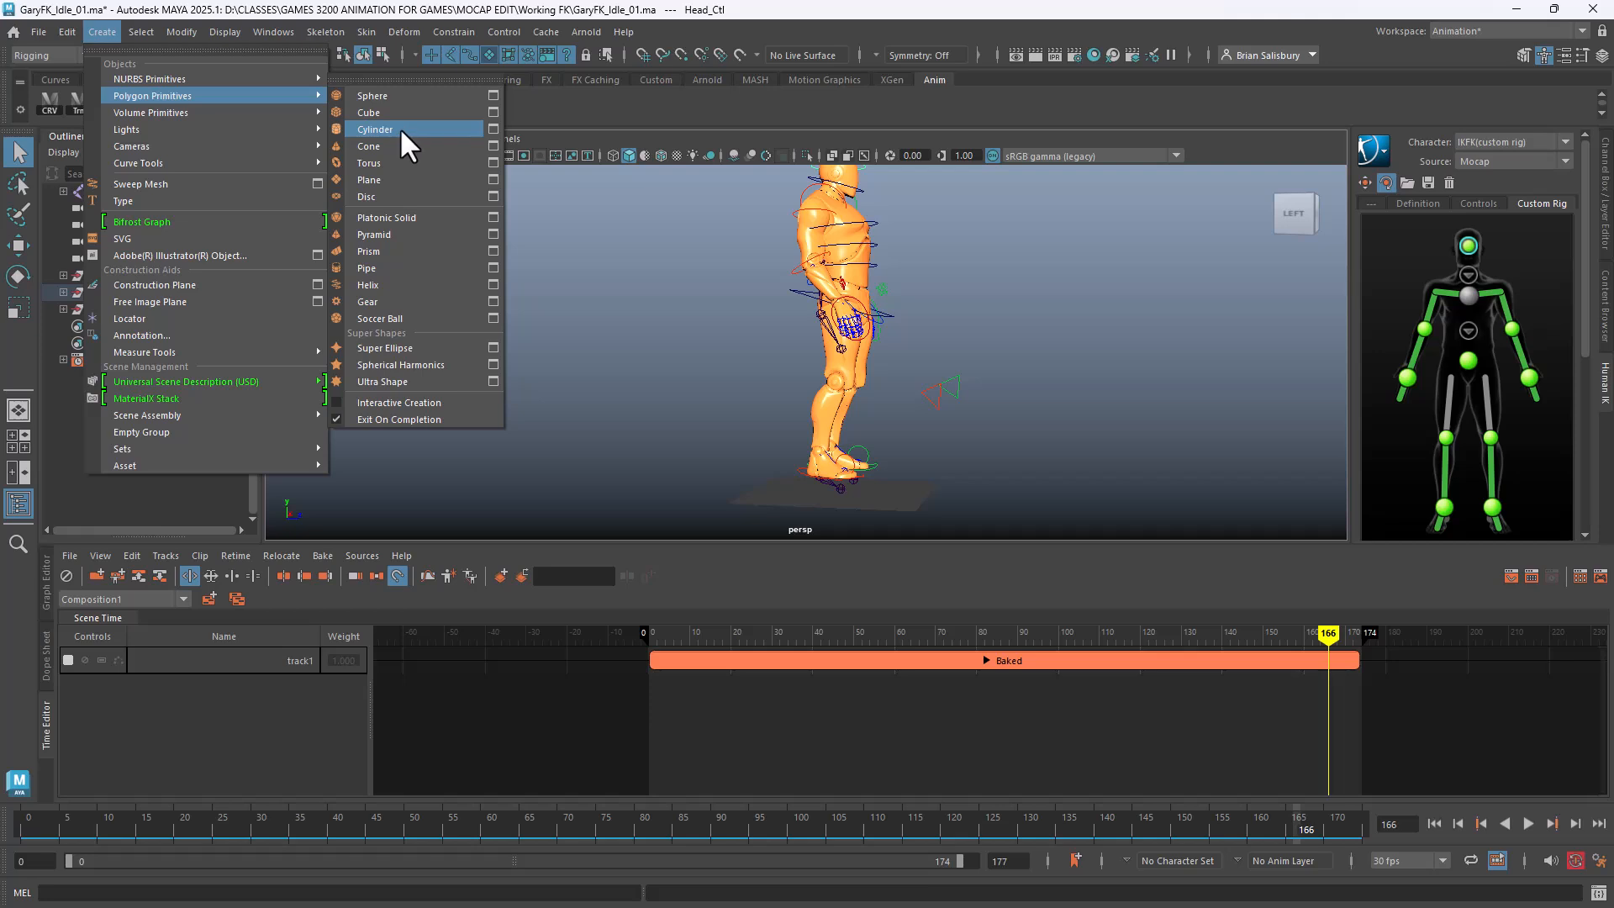
{"action": "left_click", "coordinate": [494, 178]}
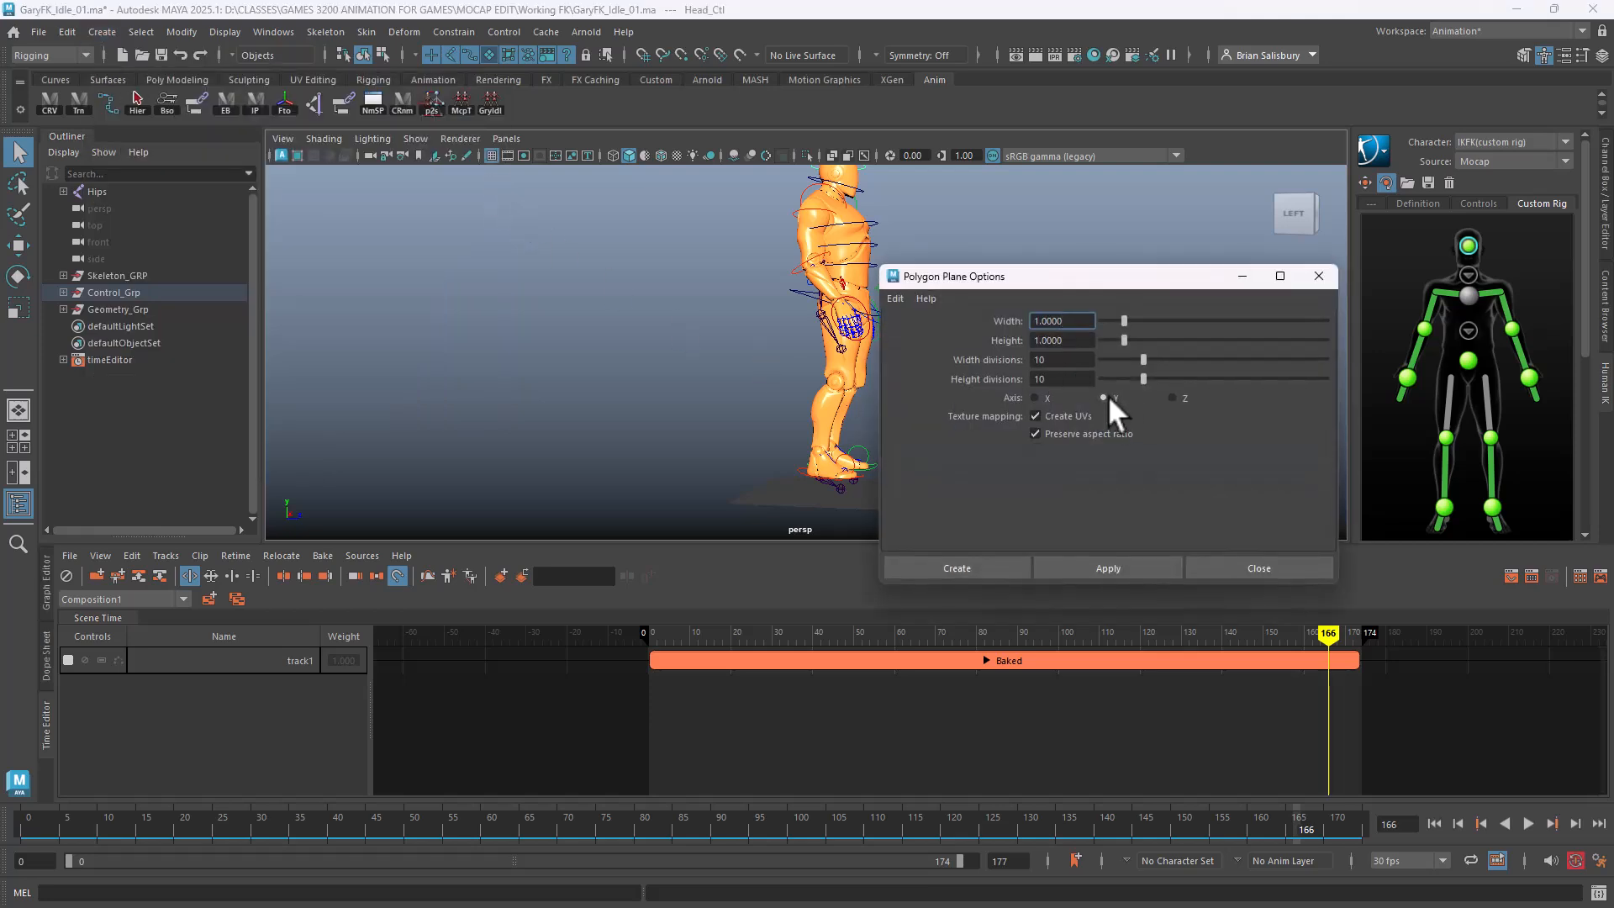
{"action": "left_click", "coordinate": [992, 567]}
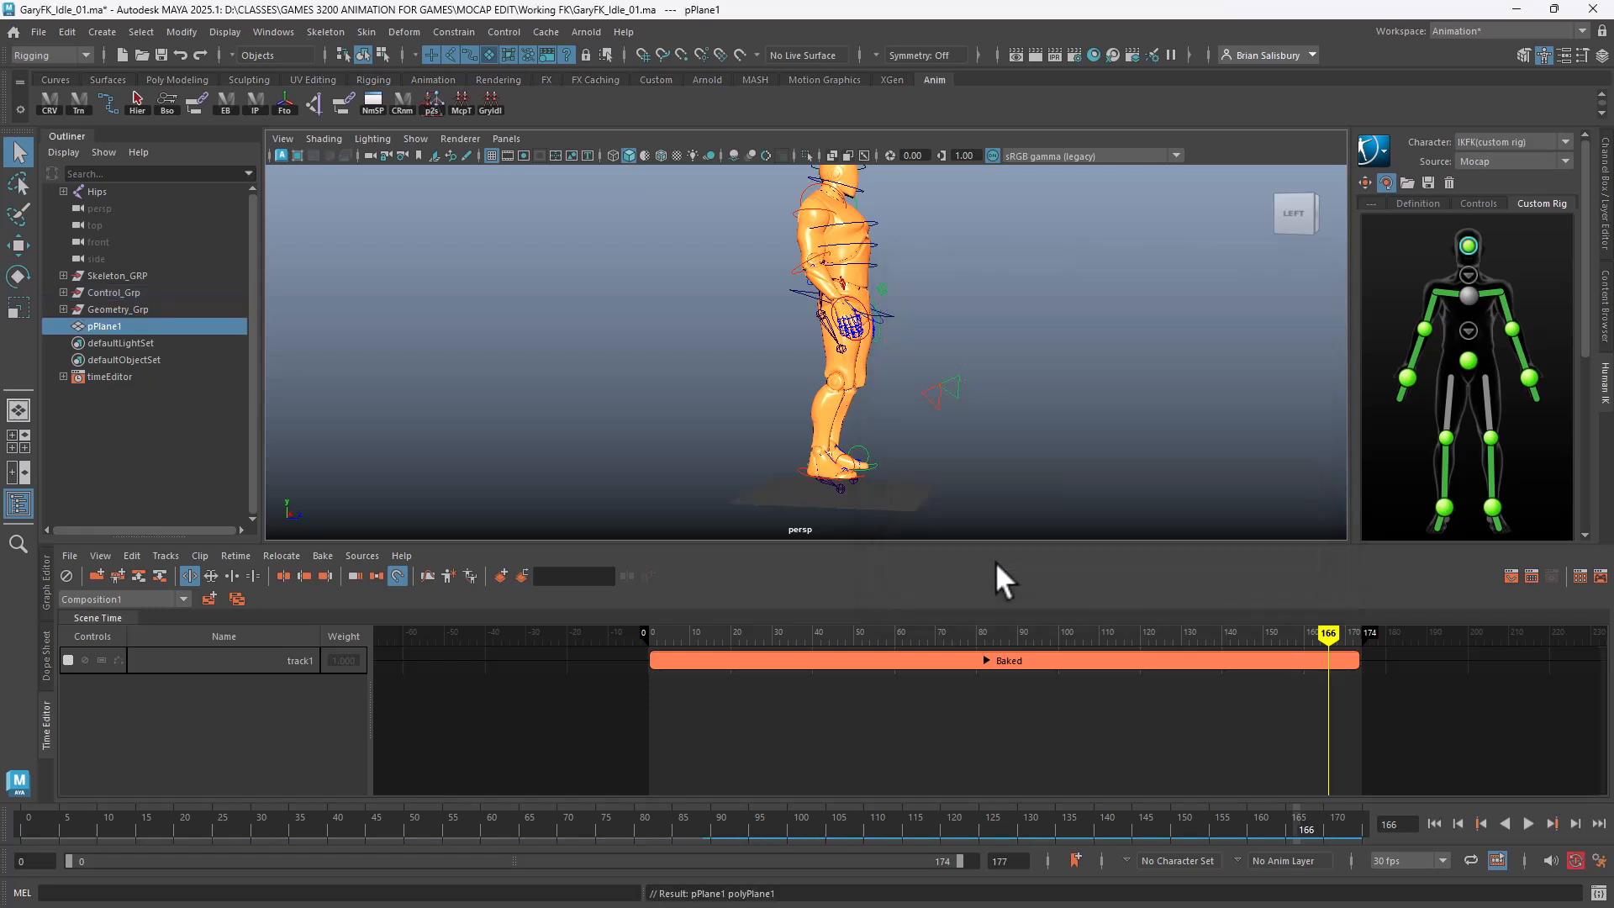
{"action": "left_click", "coordinate": [995, 561]}
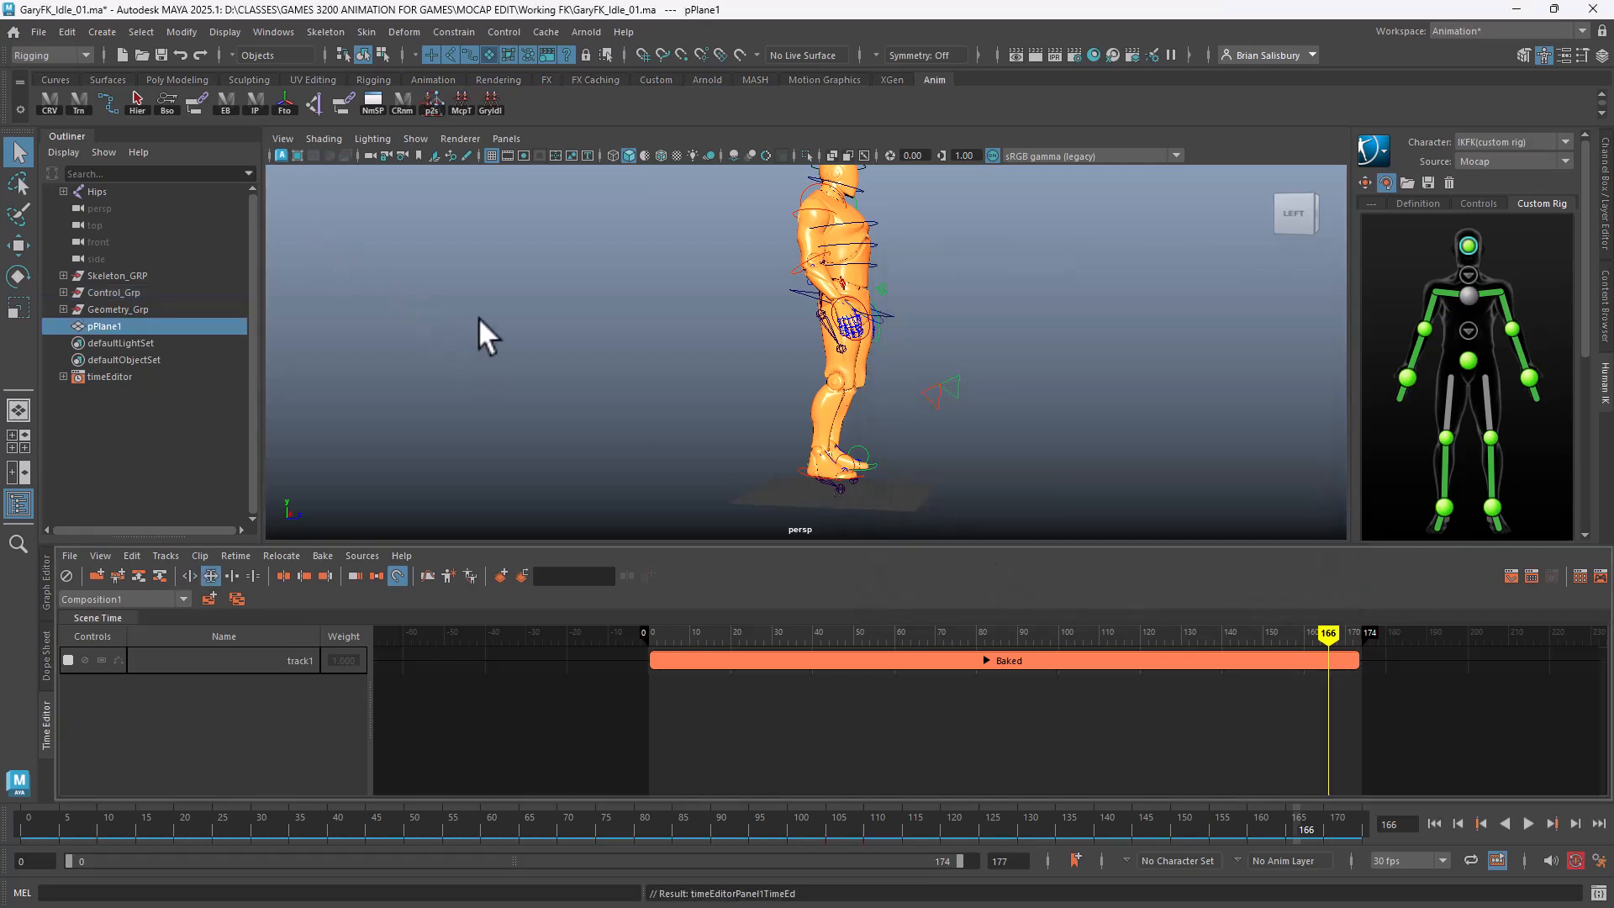
{"action": "left_click_drag", "start_coordinate": [479, 320], "coordinate": [450, 330], "text": "alt"}
Scale pPlane1 up into a large floor under the character and hide the viewport grid
{"action": "left_click", "coordinate": [112, 321]}
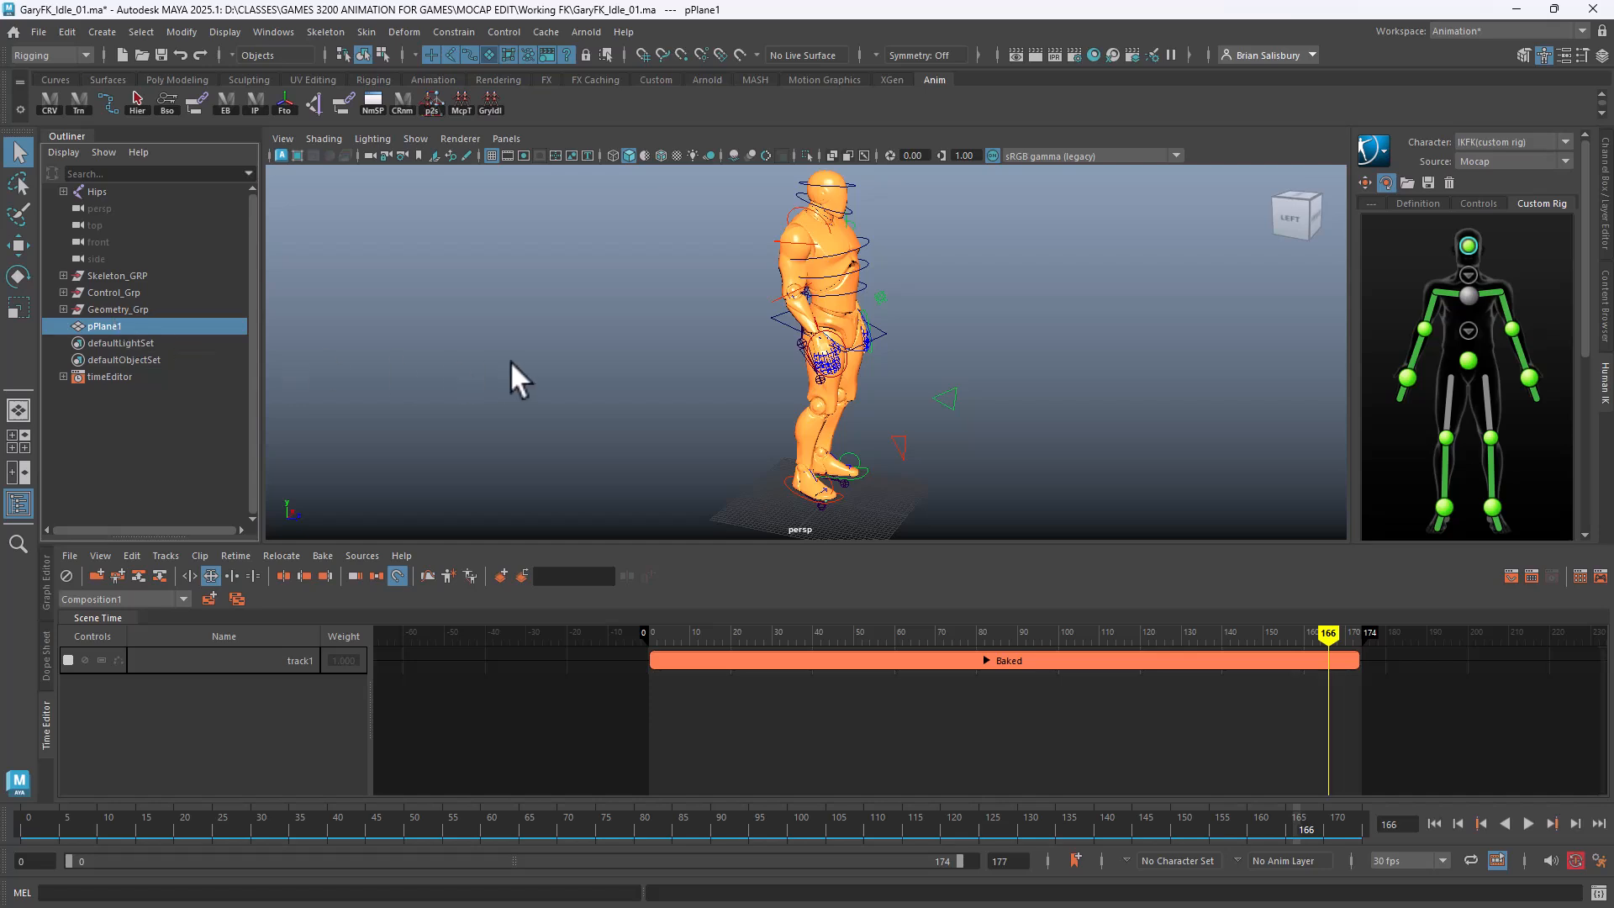
{"action": "key", "text": "r"}
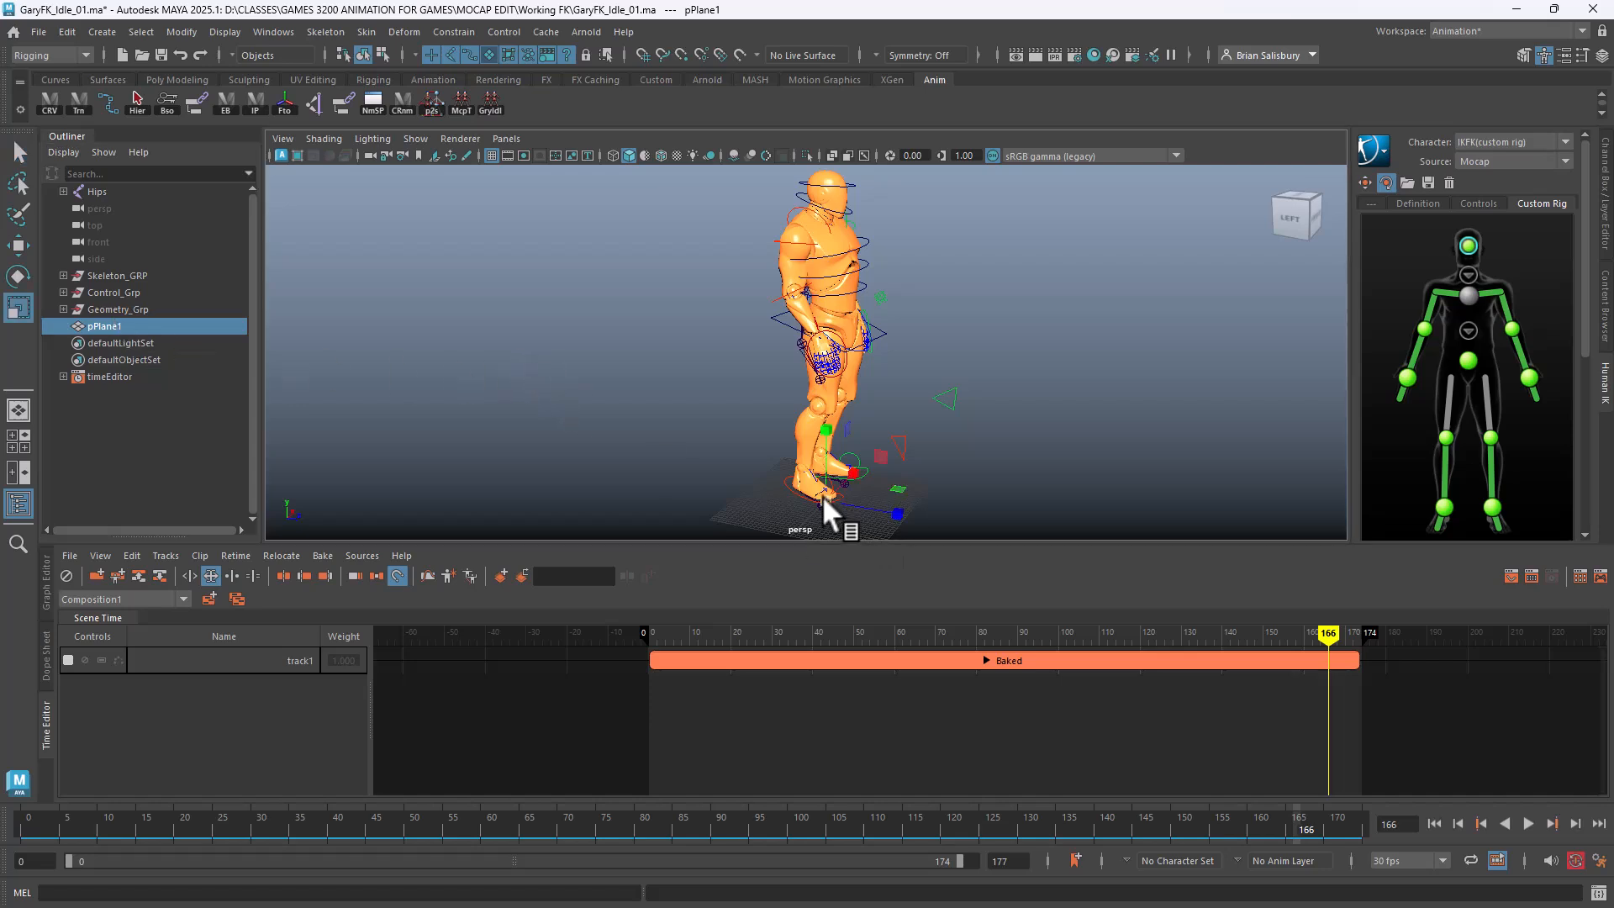
{"action": "left_click_drag", "start_coordinate": [824, 499], "coordinate": [1103, 471]}
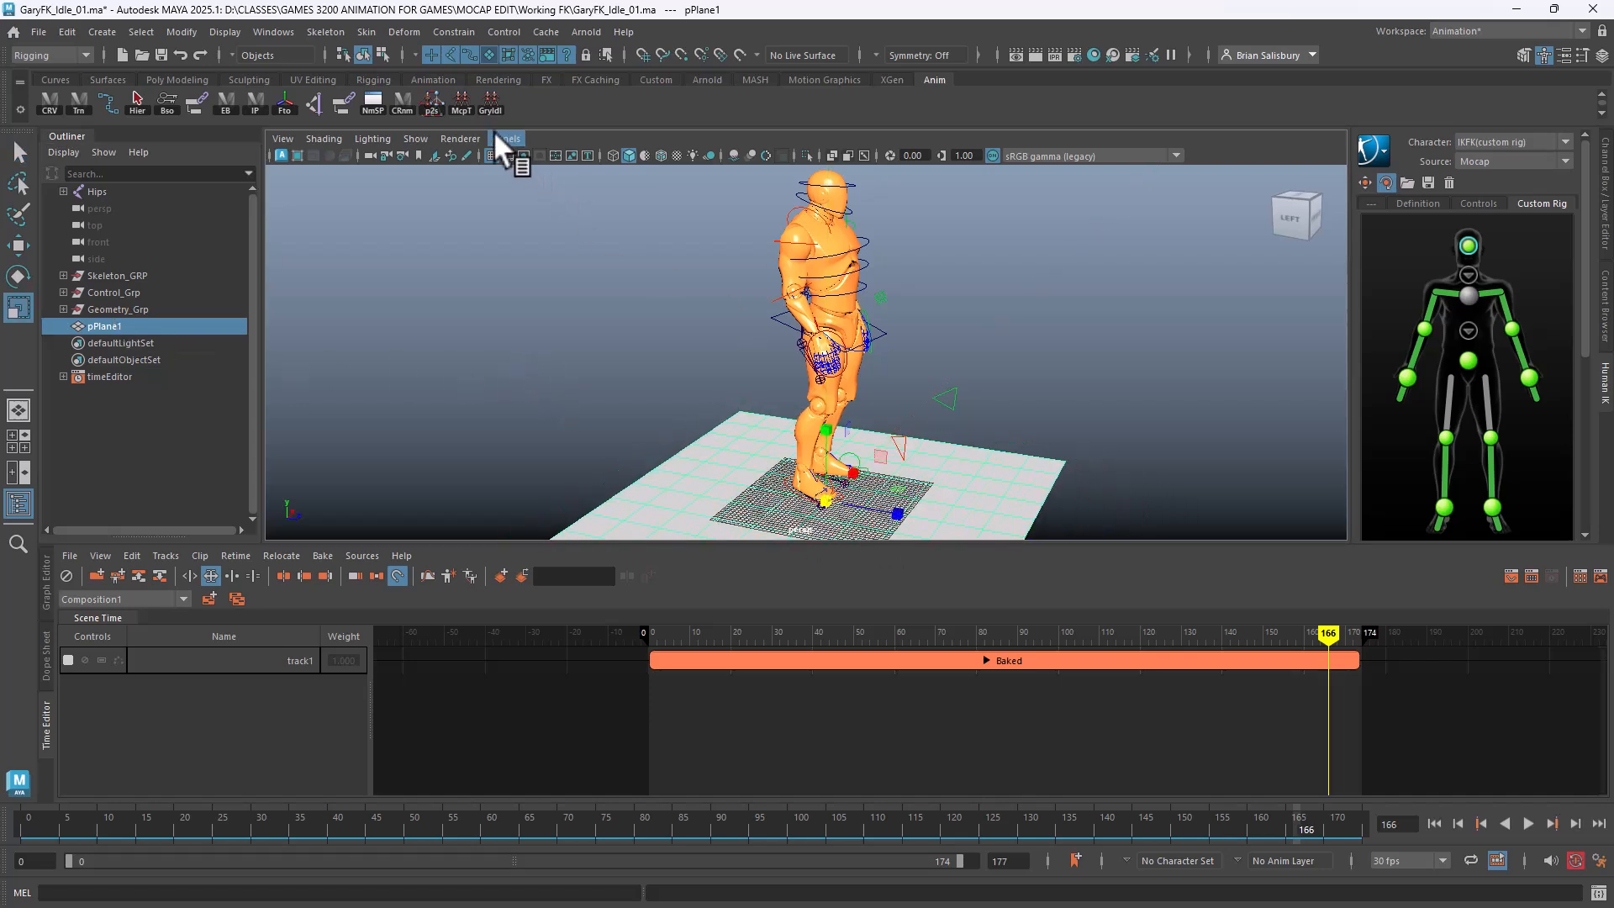
{"action": "left_click", "coordinate": [491, 156]}
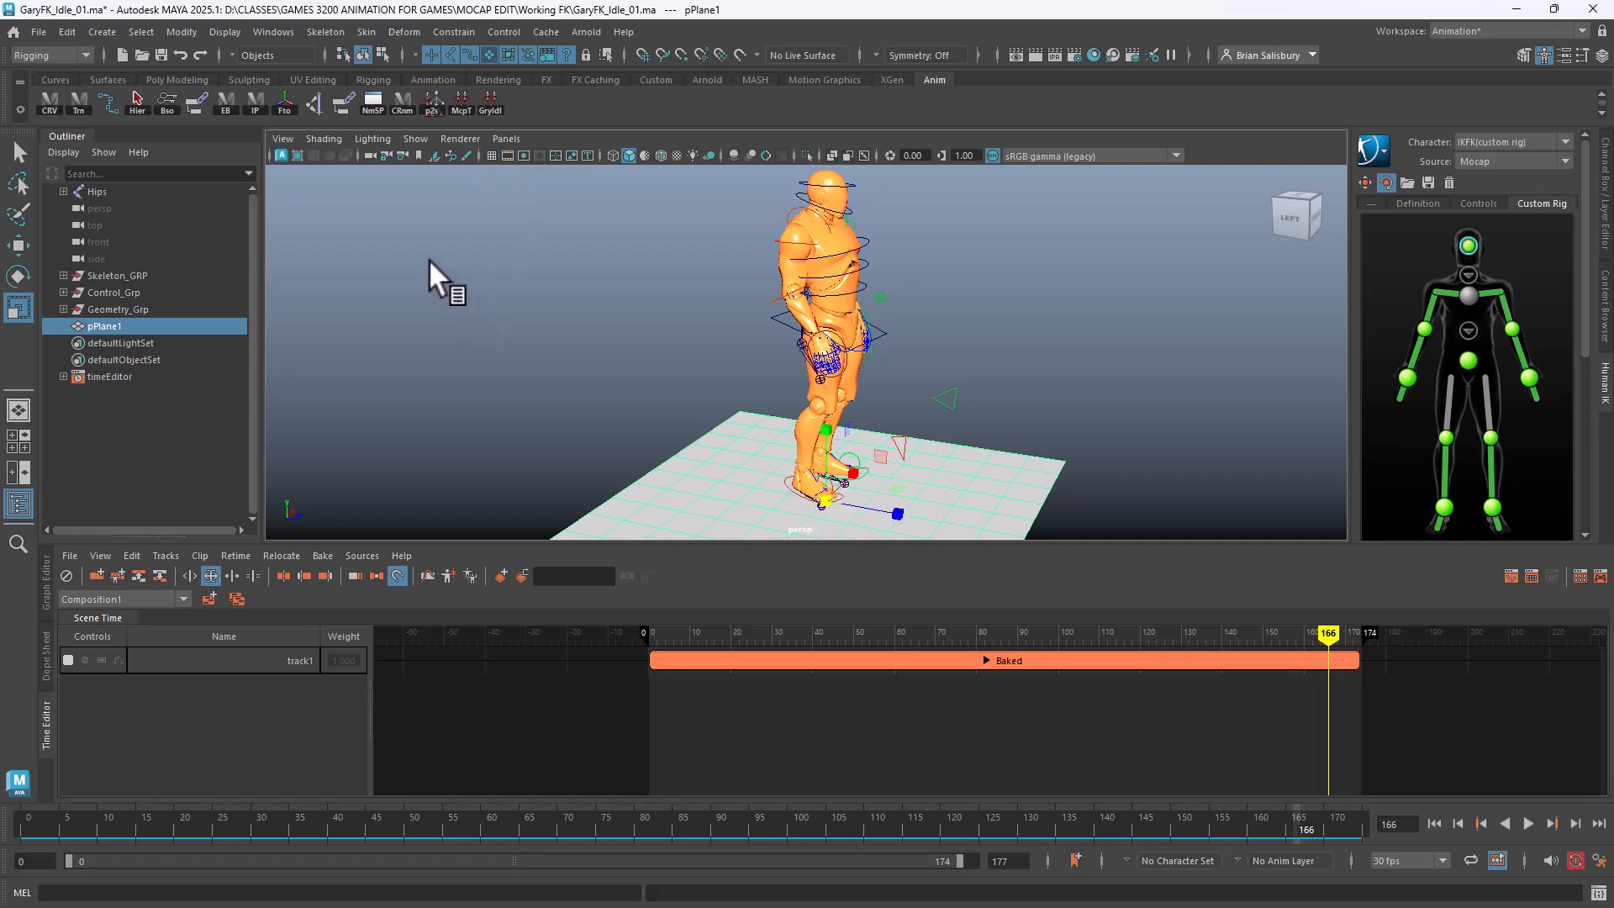
{"action": "mouse_move", "coordinate": [428, 259]}
{"action": "left_mouse_down", "text": "alt"}
{"action": "mouse_move", "coordinate": [370, 219]}
{"action": "mouse_move", "coordinate": [309, 267]}
{"action": "mouse_move", "coordinate": [340, 271]}
{"action": "left_mouse_up", "text": "alt"}
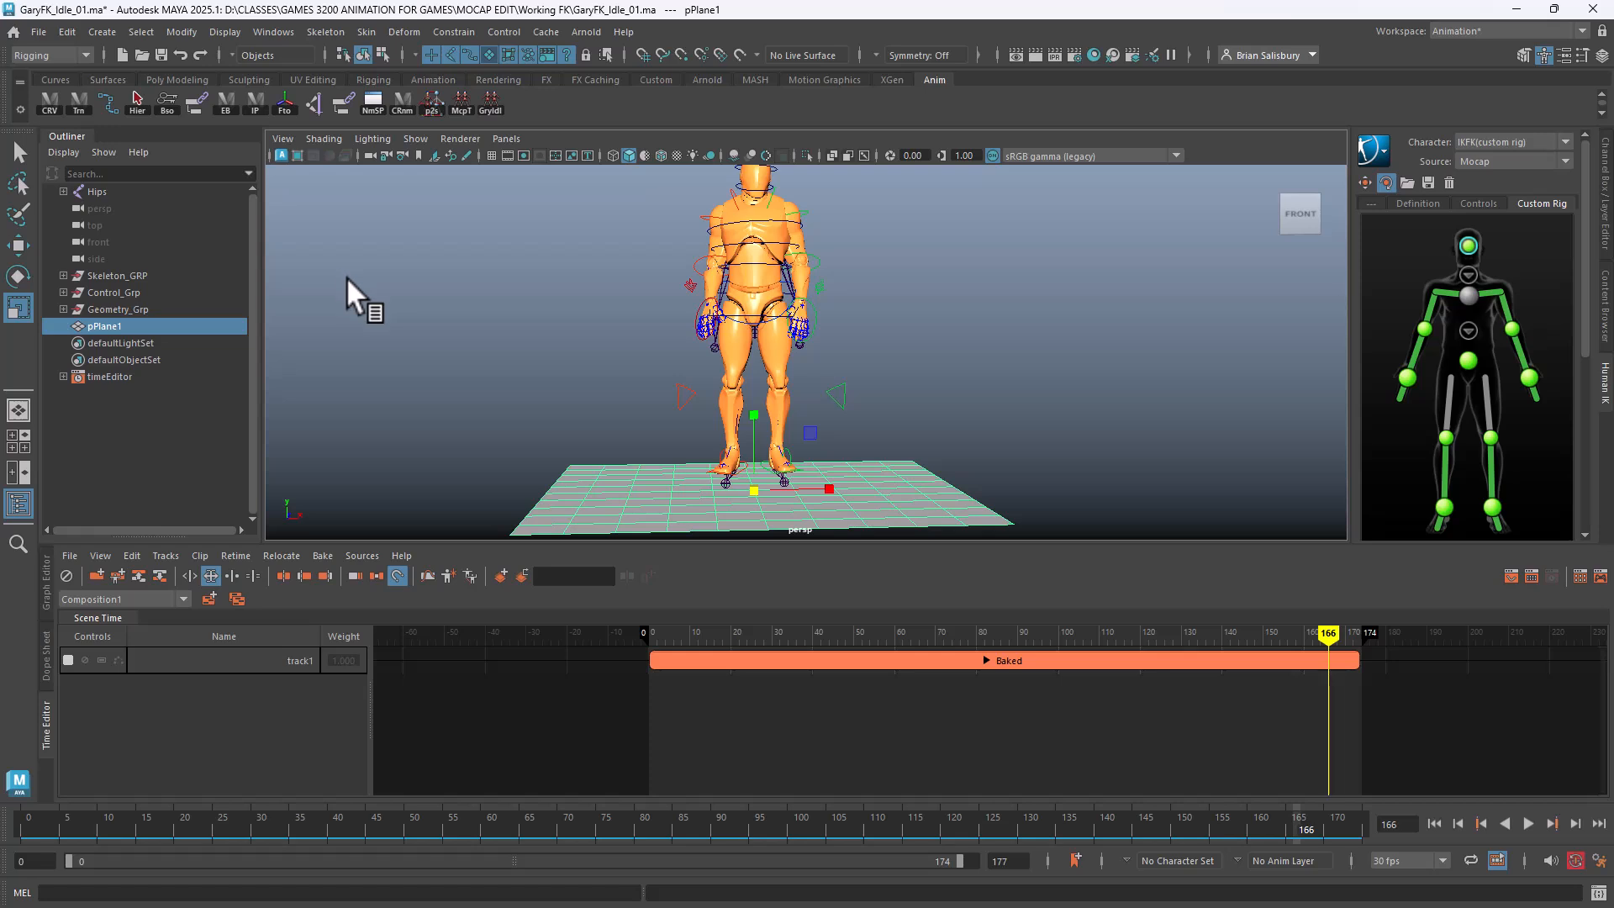
{"action": "left_click", "coordinate": [346, 276]}
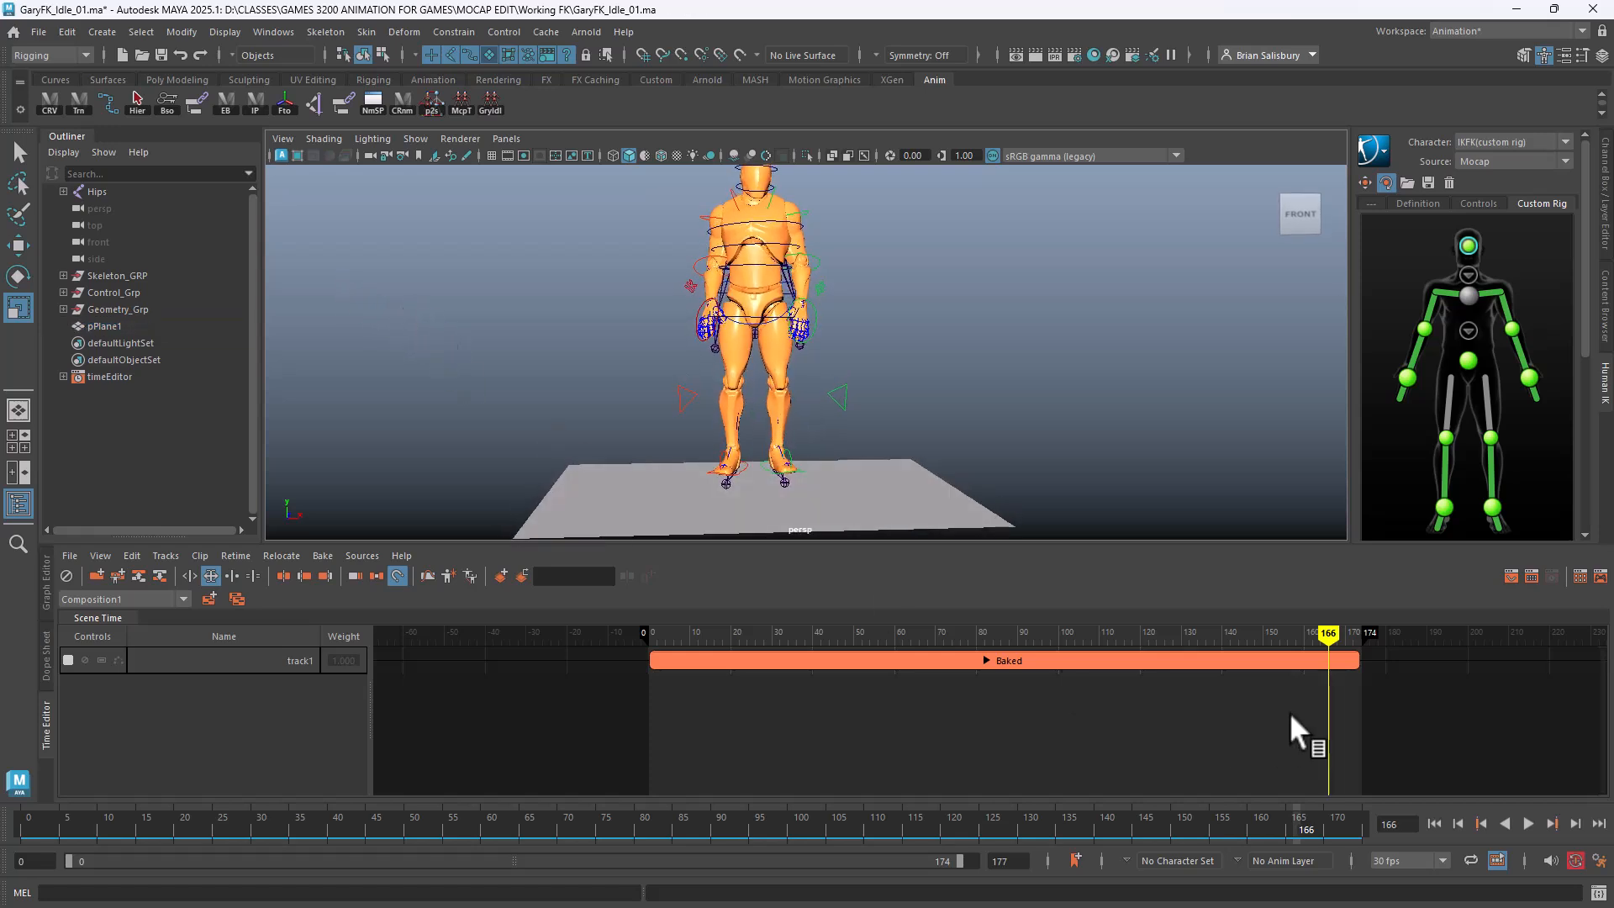
{"action": "left_click_drag", "start_coordinate": [1318, 635], "coordinate": [644, 551]}
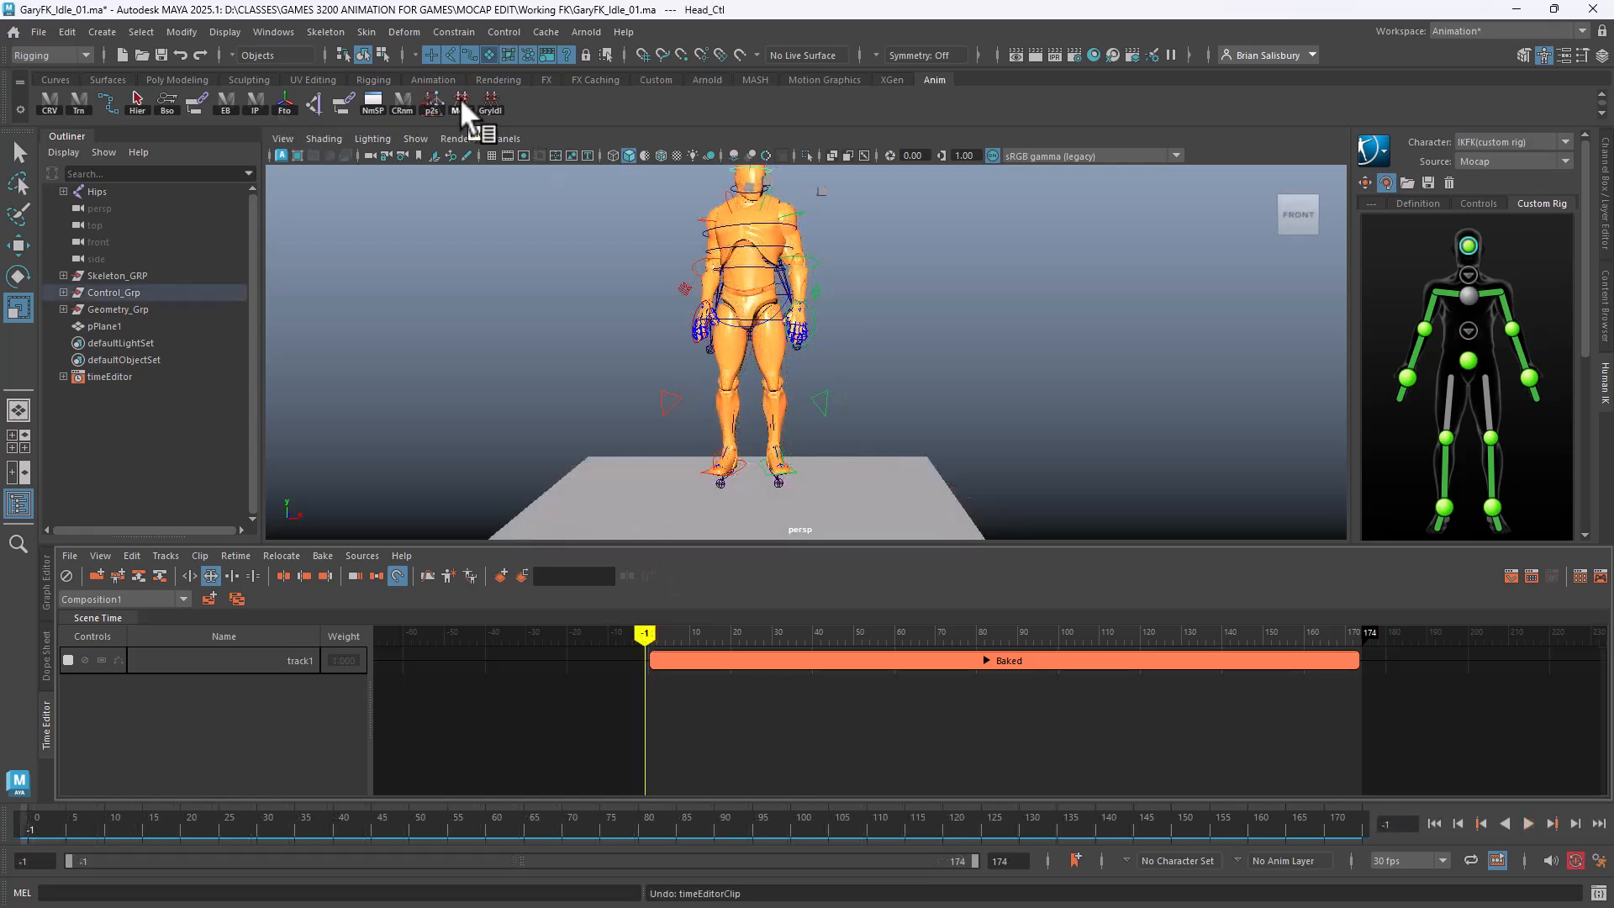
T-pose the character with McpT, then run HumanIK Bake To Custom Rig onto the IKFK controls
{"action": "left_click", "coordinate": [459, 97]}
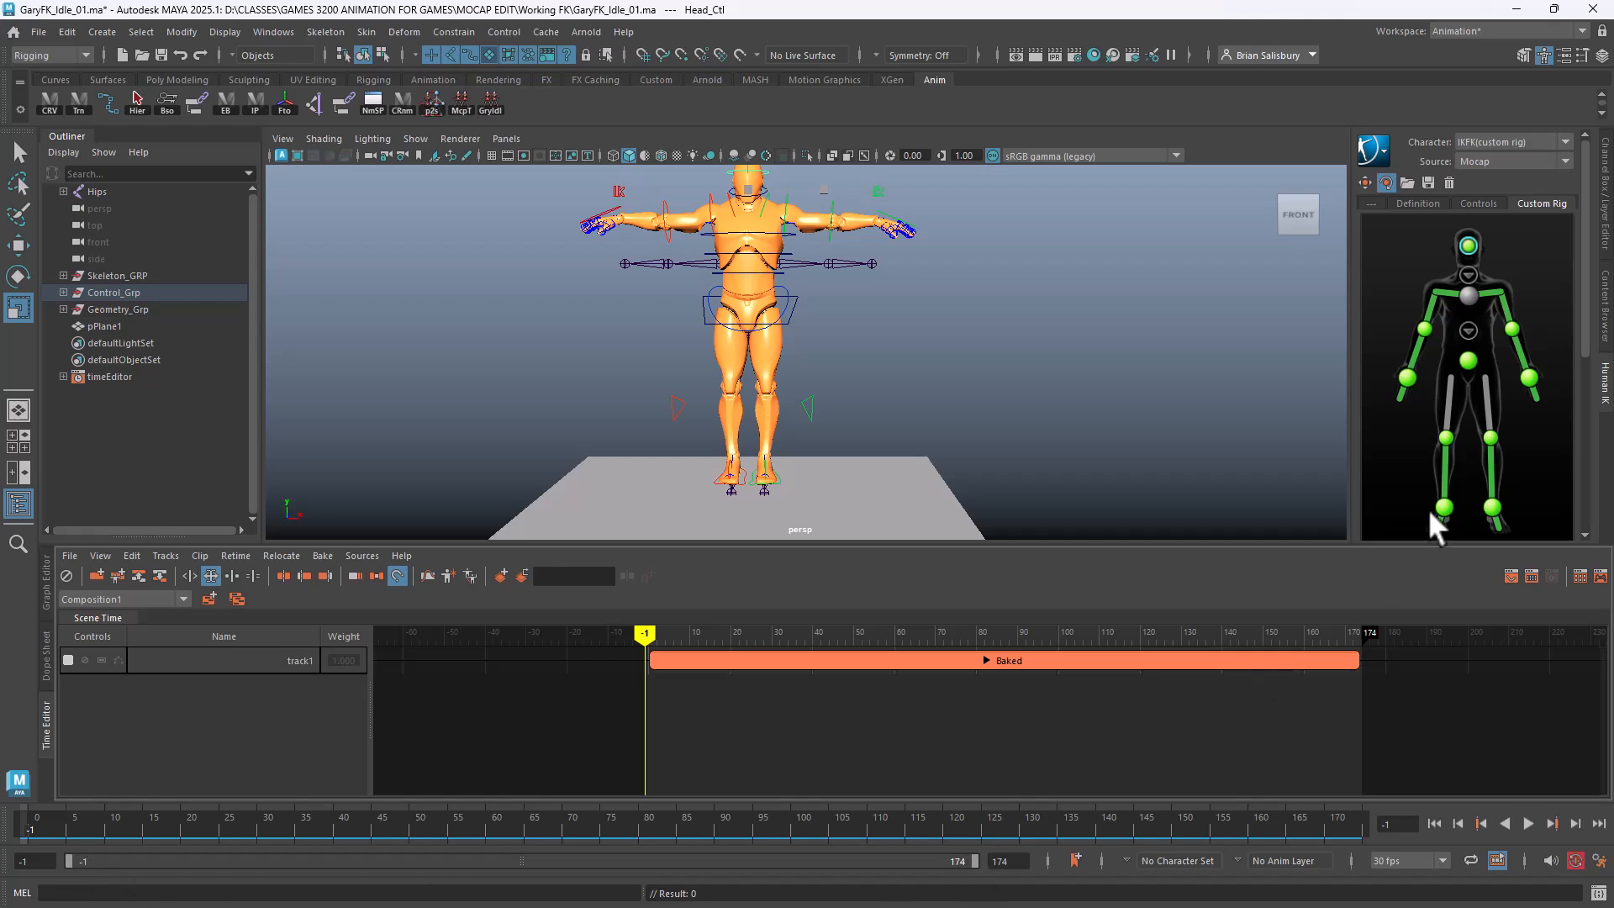
{"action": "left_click", "coordinate": [1380, 148]}
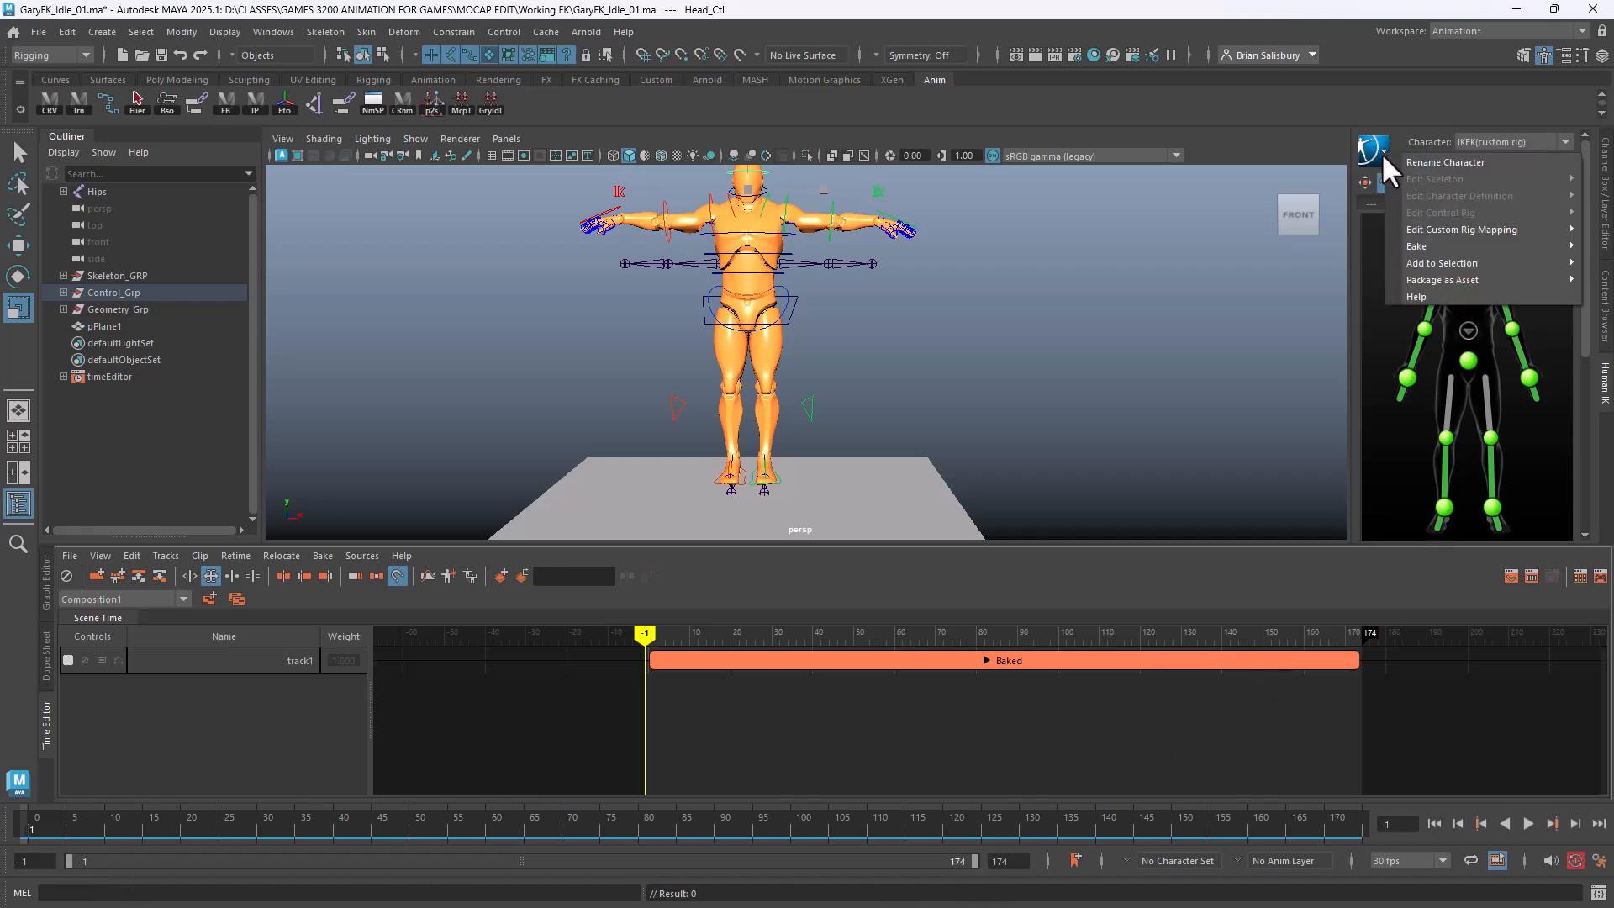
{"action": "mouse_move", "coordinate": [1409, 229]}
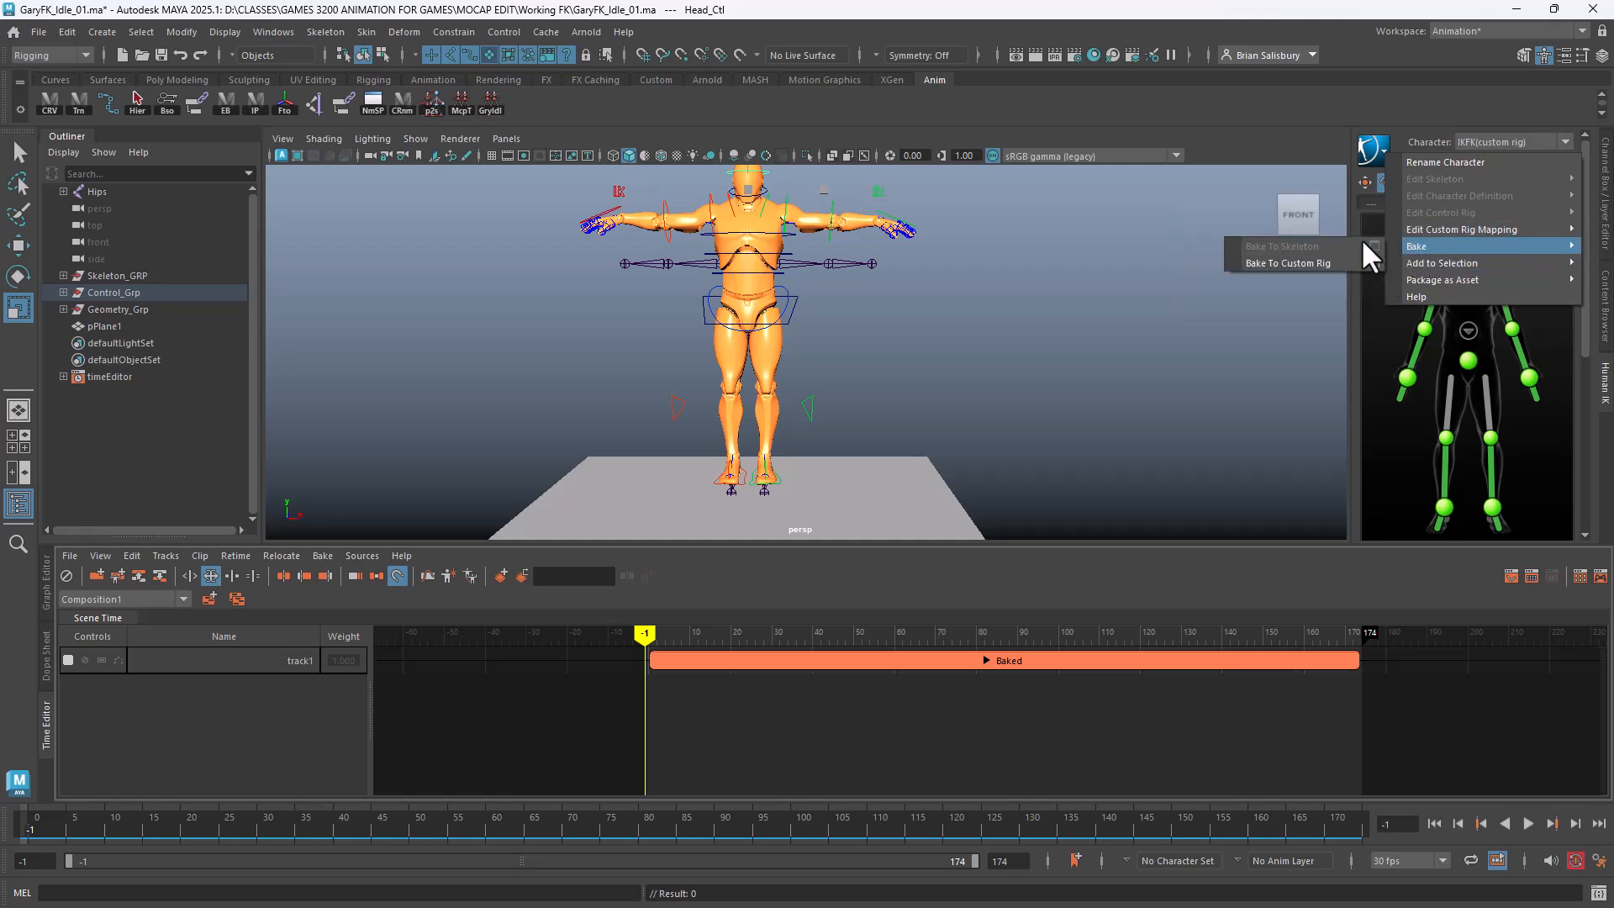
{"action": "left_click", "coordinate": [1375, 262]}
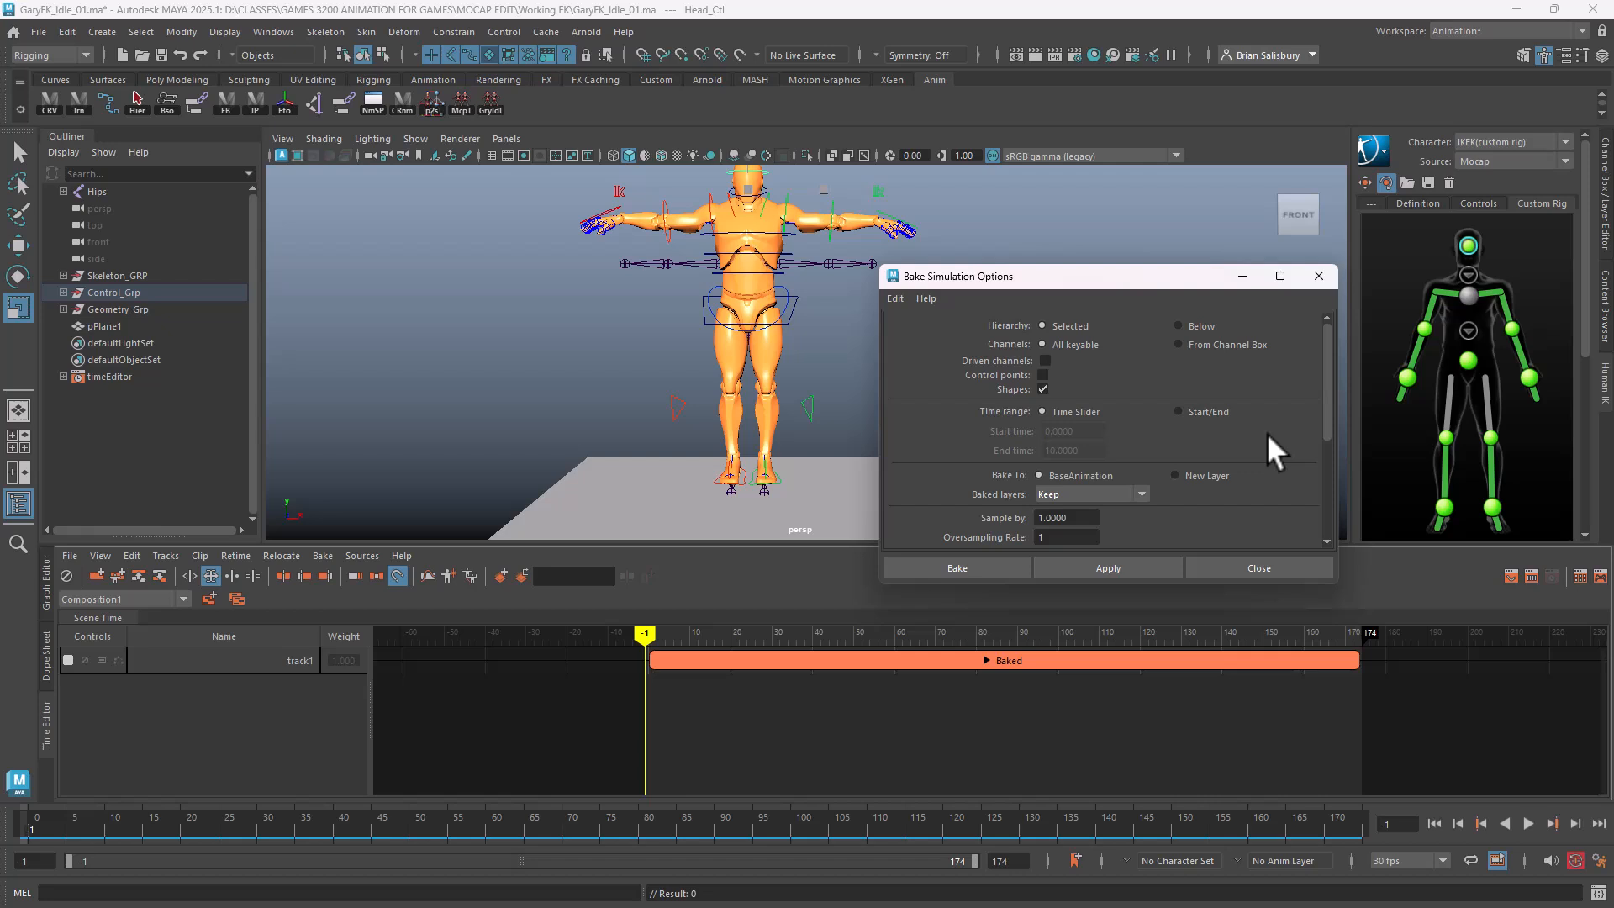
{"action": "scroll", "coordinate": [1267, 432], "scroll_direction": "down", "scroll_amount": 5}
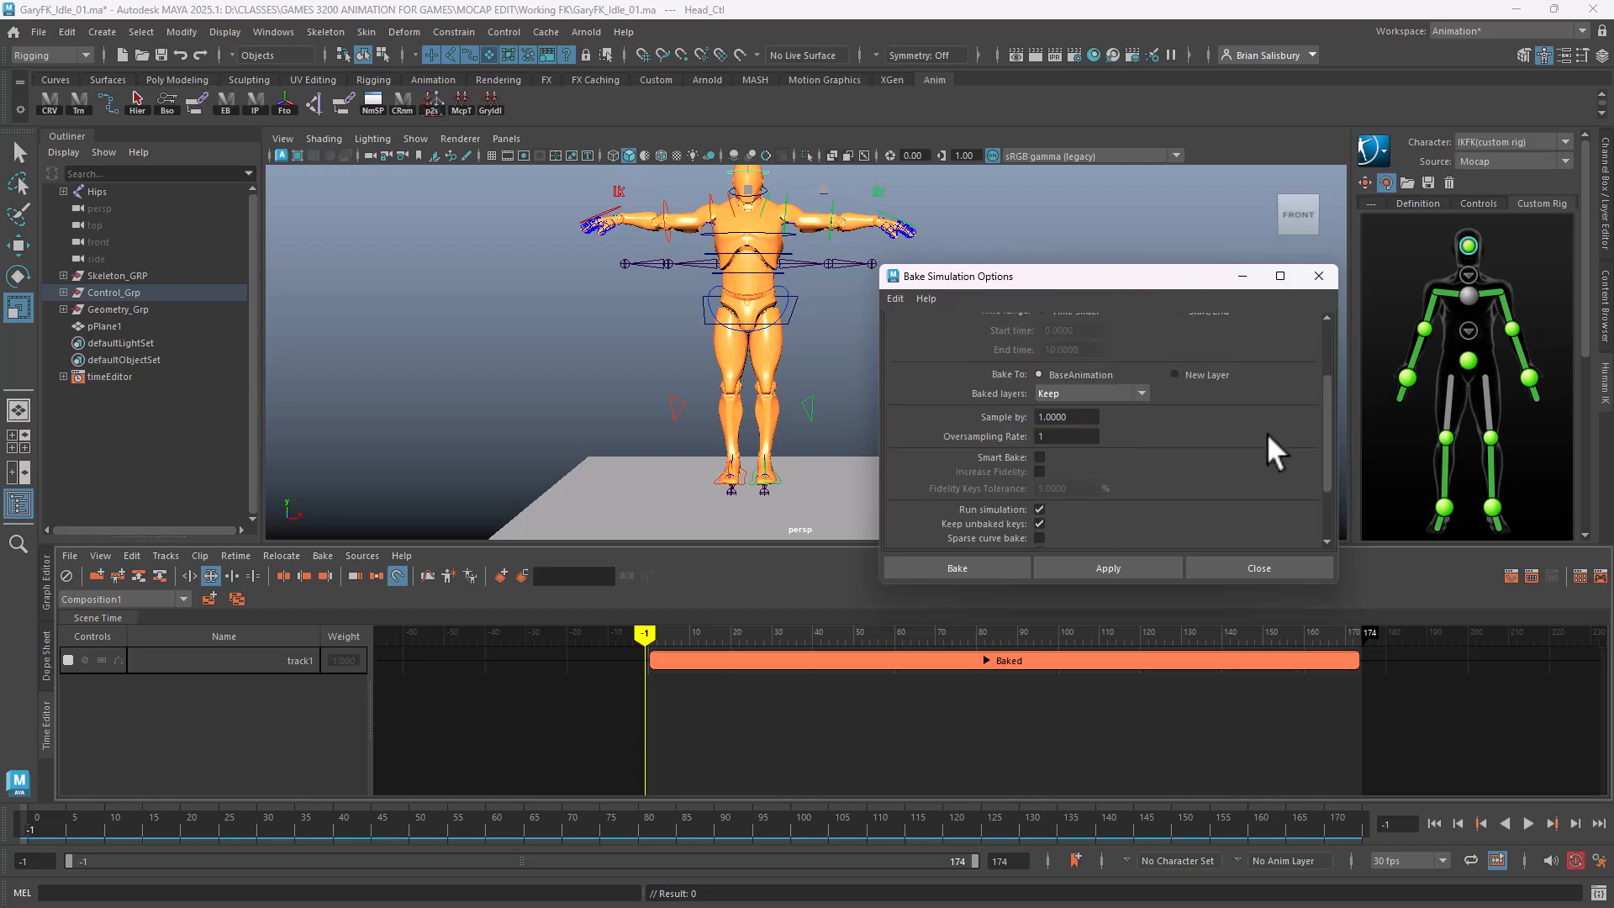
{"action": "scroll", "coordinate": [1266, 434], "scroll_direction": "up", "scroll_amount": 4}
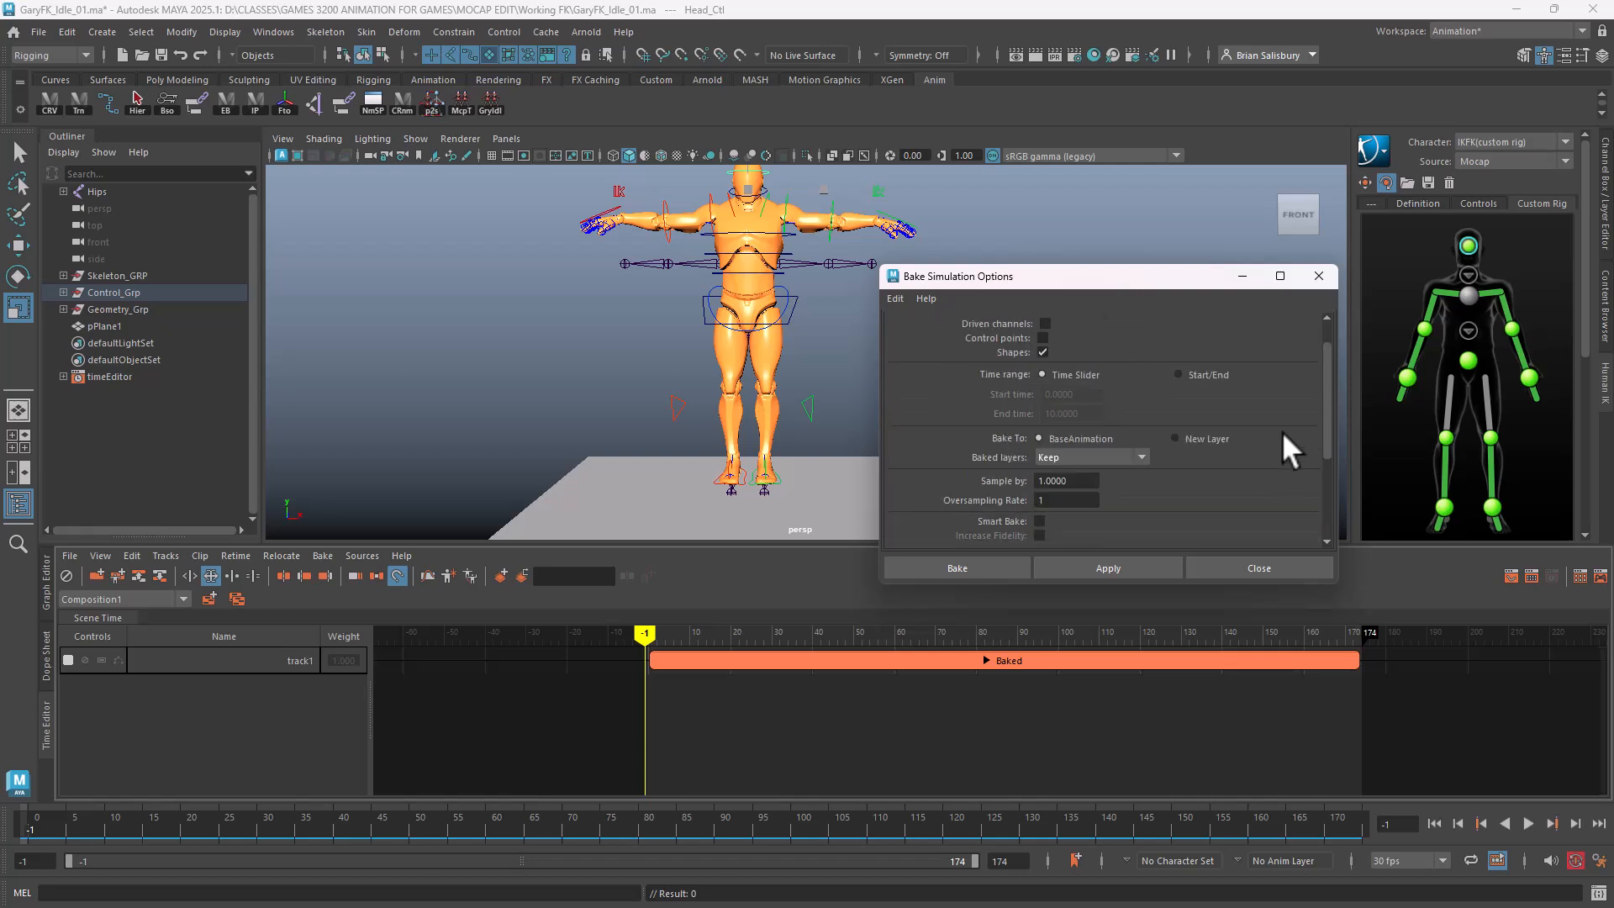
{"action": "left_click", "coordinate": [947, 565]}
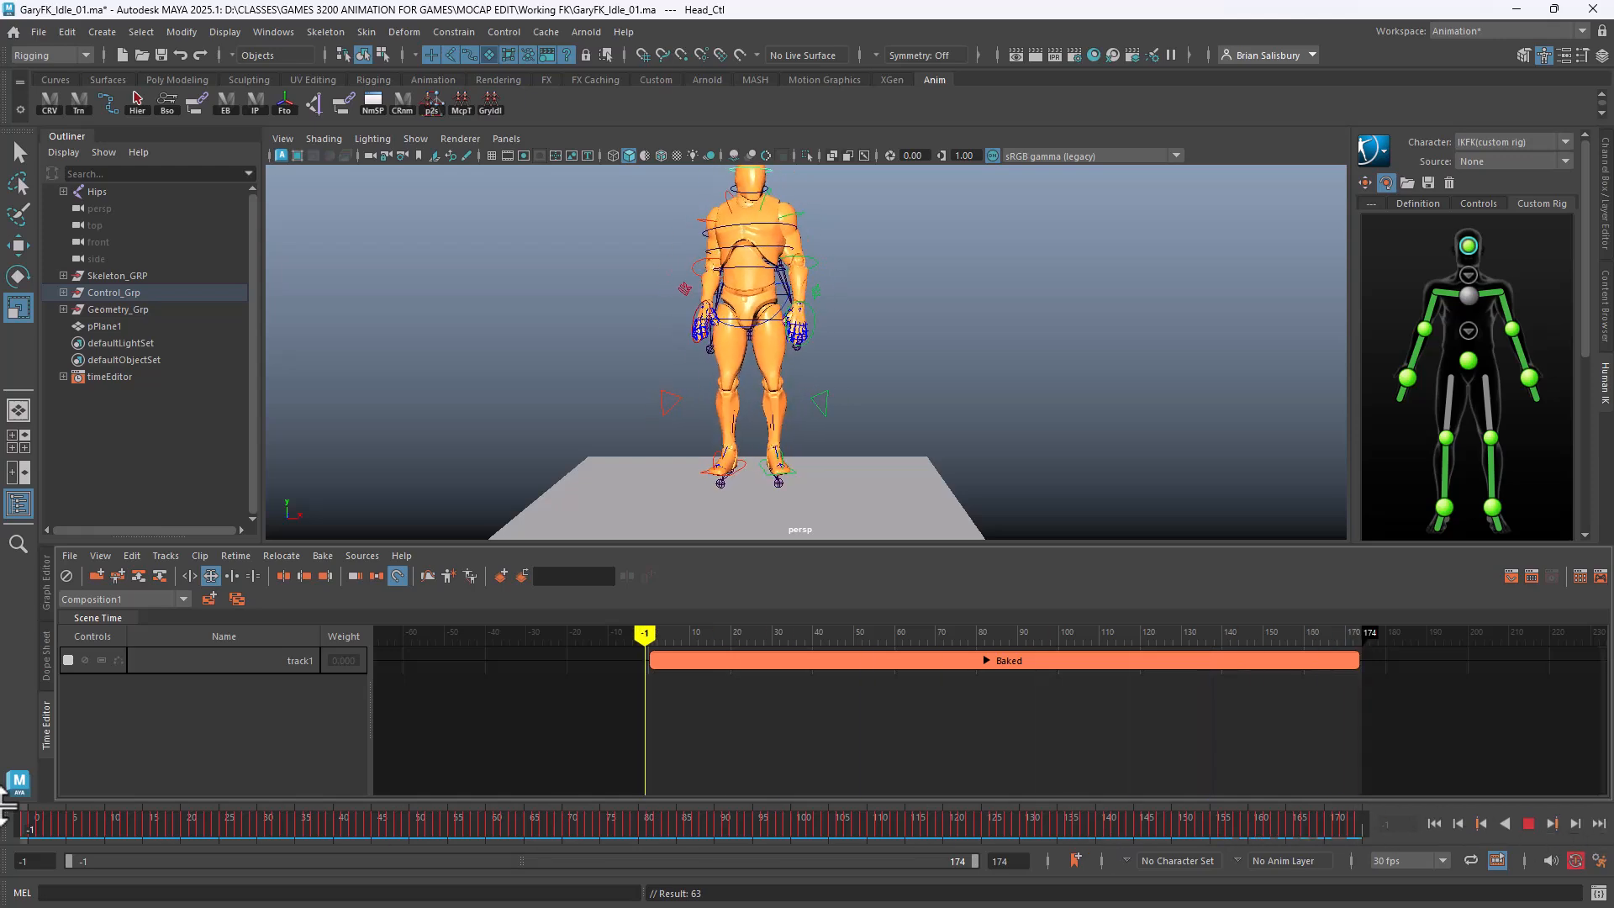
Set the HumanIK source to None and return to frame 0
{"action": "left_click_drag", "start_coordinate": [33, 824], "coordinate": [4, 786]}
{"action": "left_click", "coordinate": [1485, 161]}
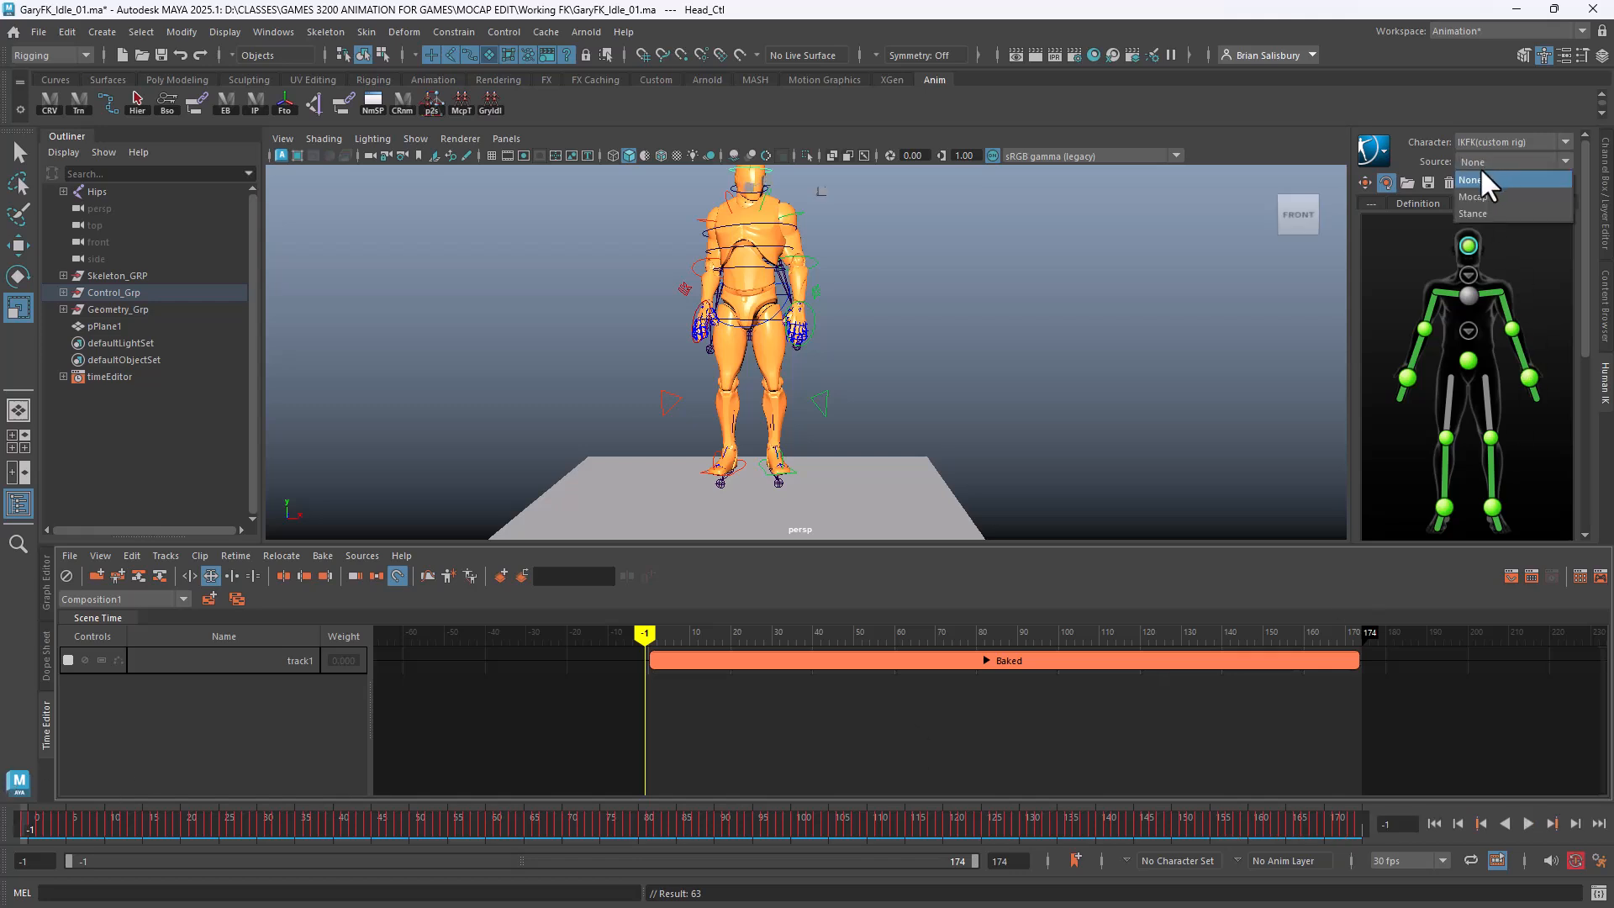
{"action": "left_click", "coordinate": [1463, 178]}
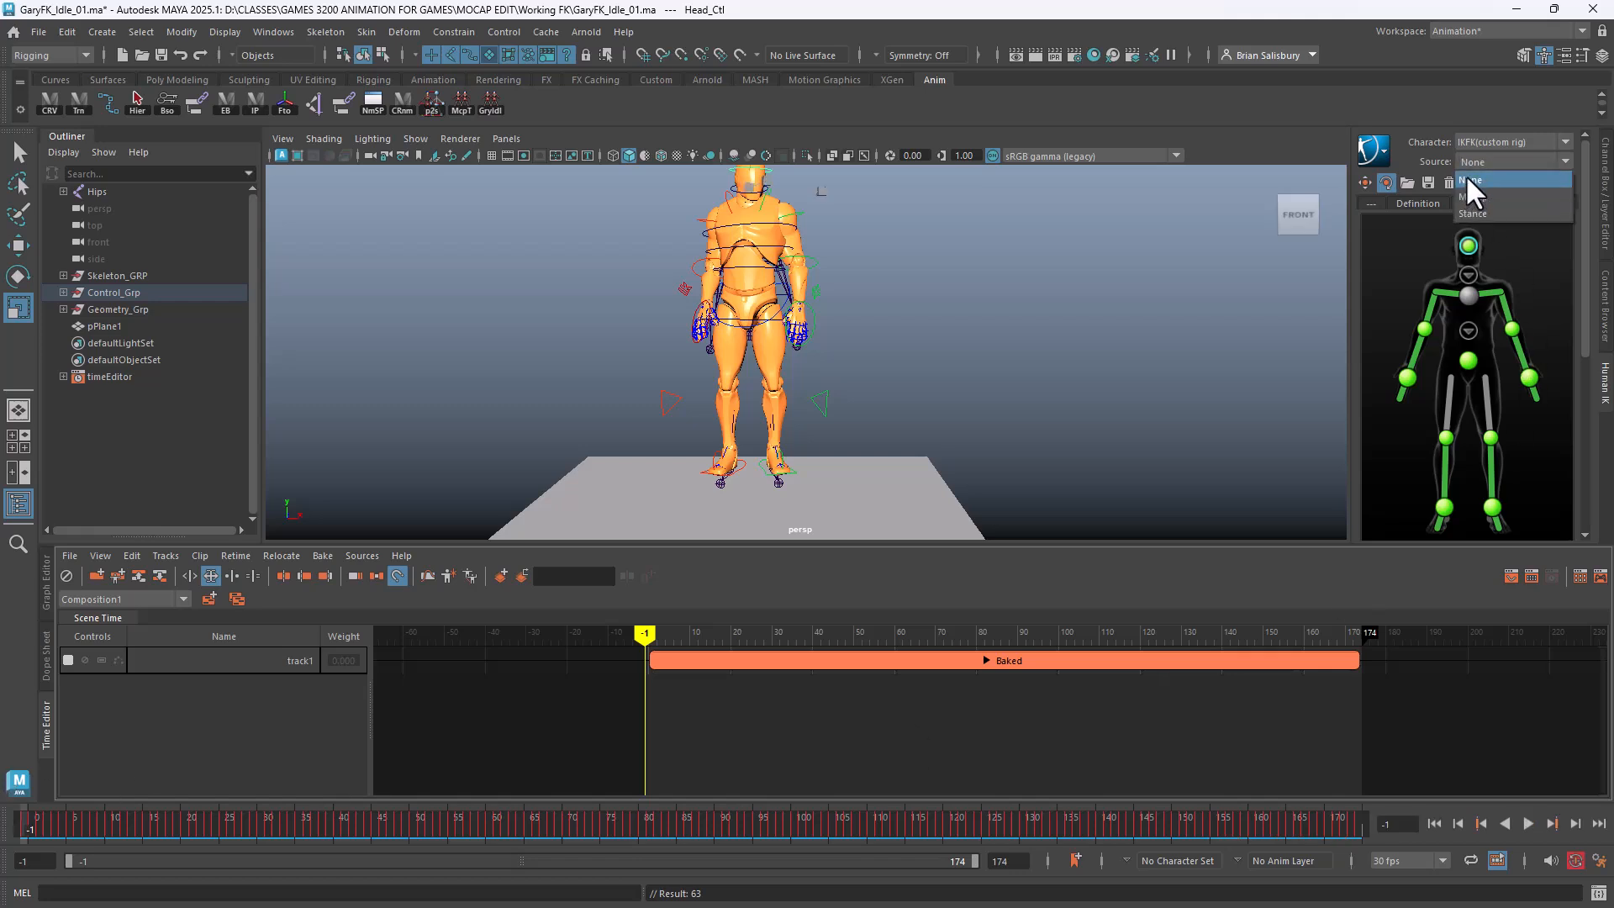
{"action": "left_click", "coordinate": [973, 657]}
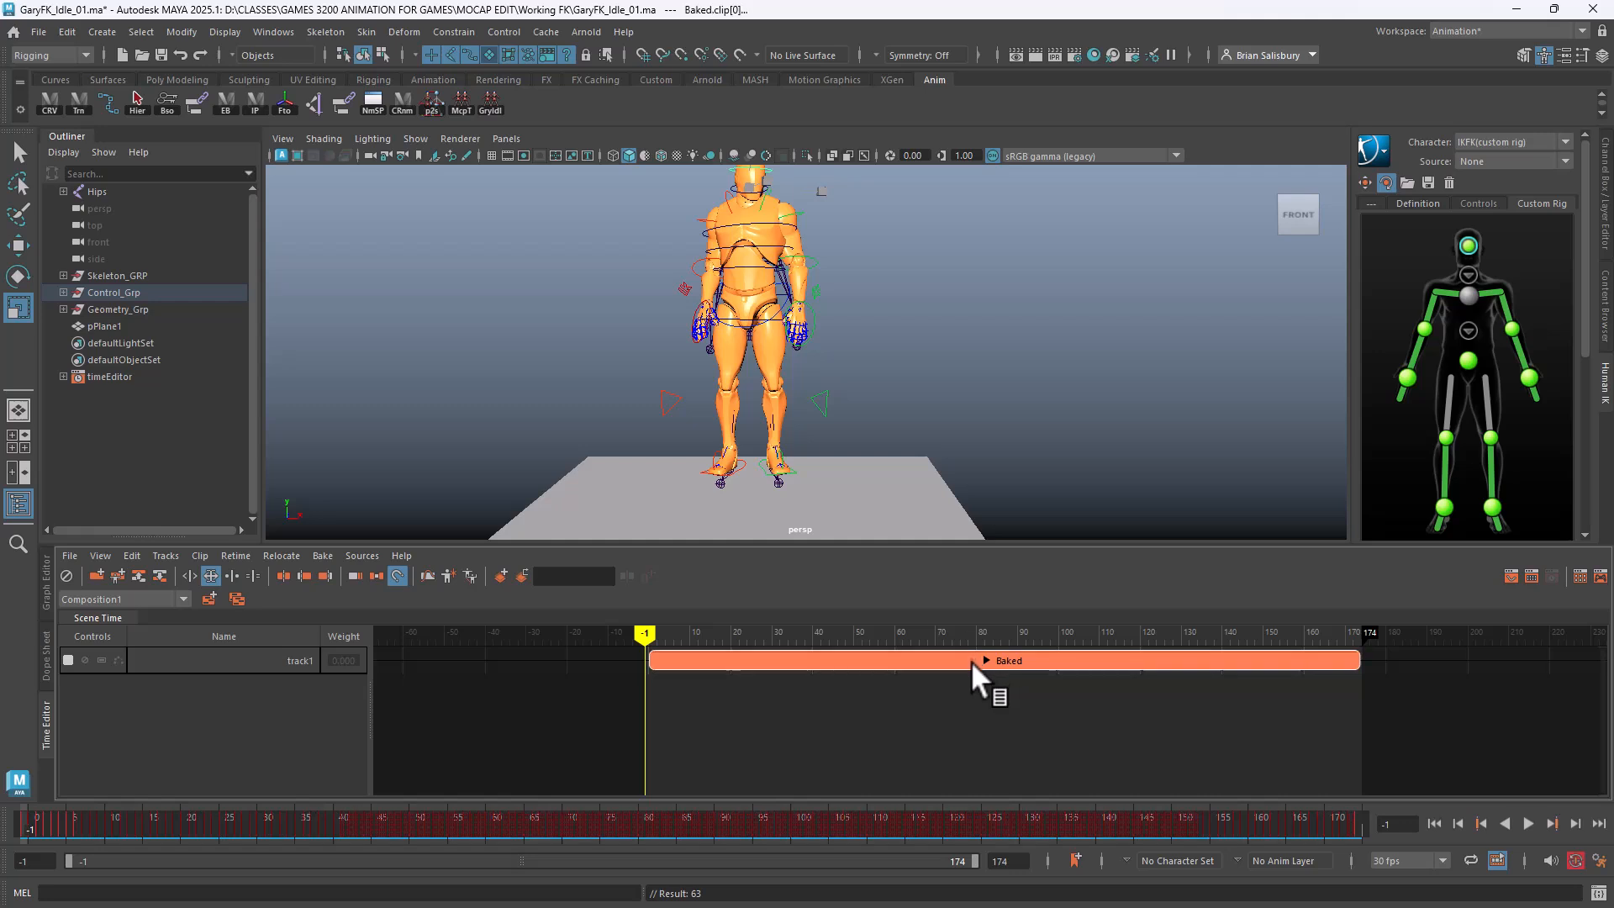
{"action": "mouse_move", "coordinate": [646, 636]}
{"action": "left_mouse_down"}
{"action": "mouse_move", "coordinate": [1354, 643]}
{"action": "mouse_move", "coordinate": [758, 640]}
{"action": "mouse_move", "coordinate": [804, 647]}
{"action": "mouse_move", "coordinate": [1297, 638]}
{"action": "mouse_move", "coordinate": [658, 623]}
{"action": "left_mouse_up"}
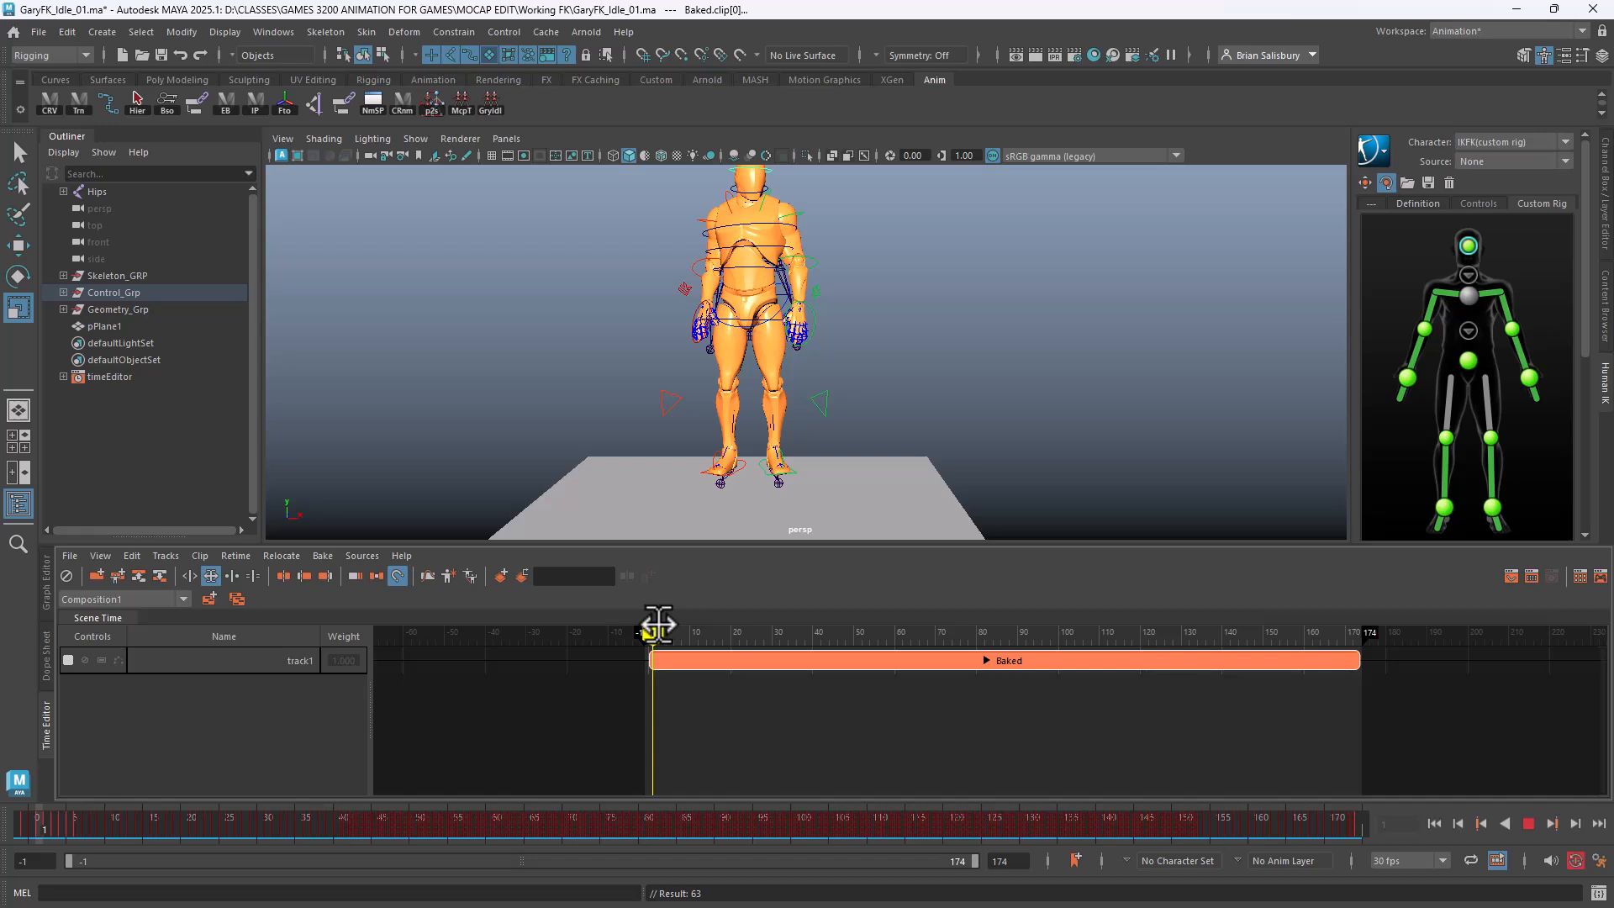
Delete the Hips mocap skeleton and scrub to confirm the rig keeps its motion
{"action": "left_click", "coordinate": [125, 192]}
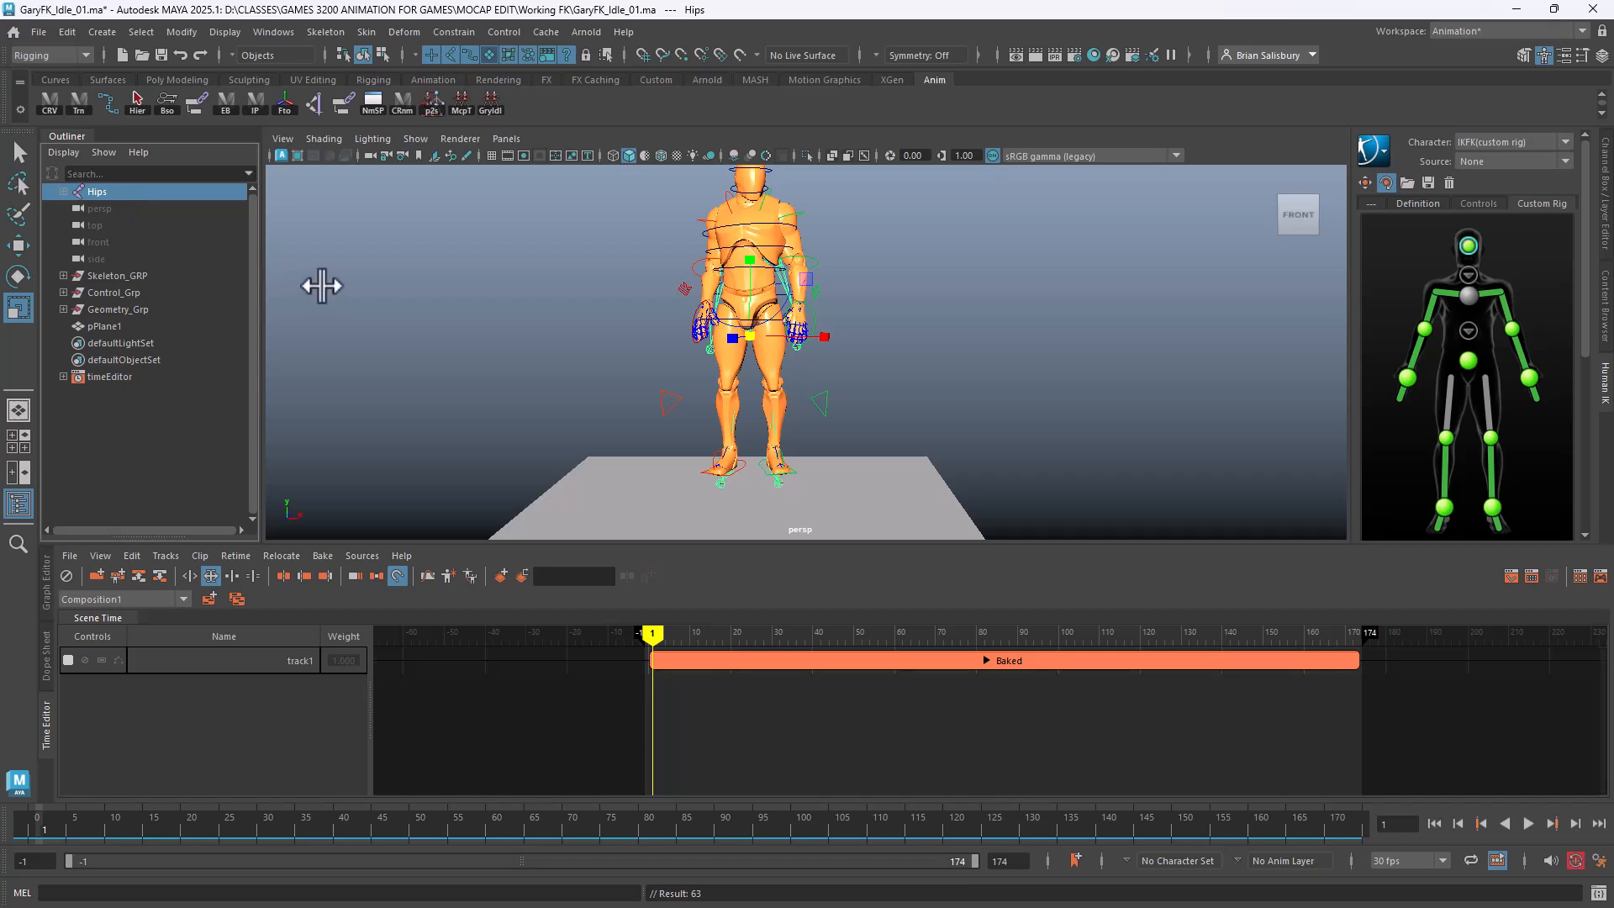
{"action": "key", "text": "Delete"}
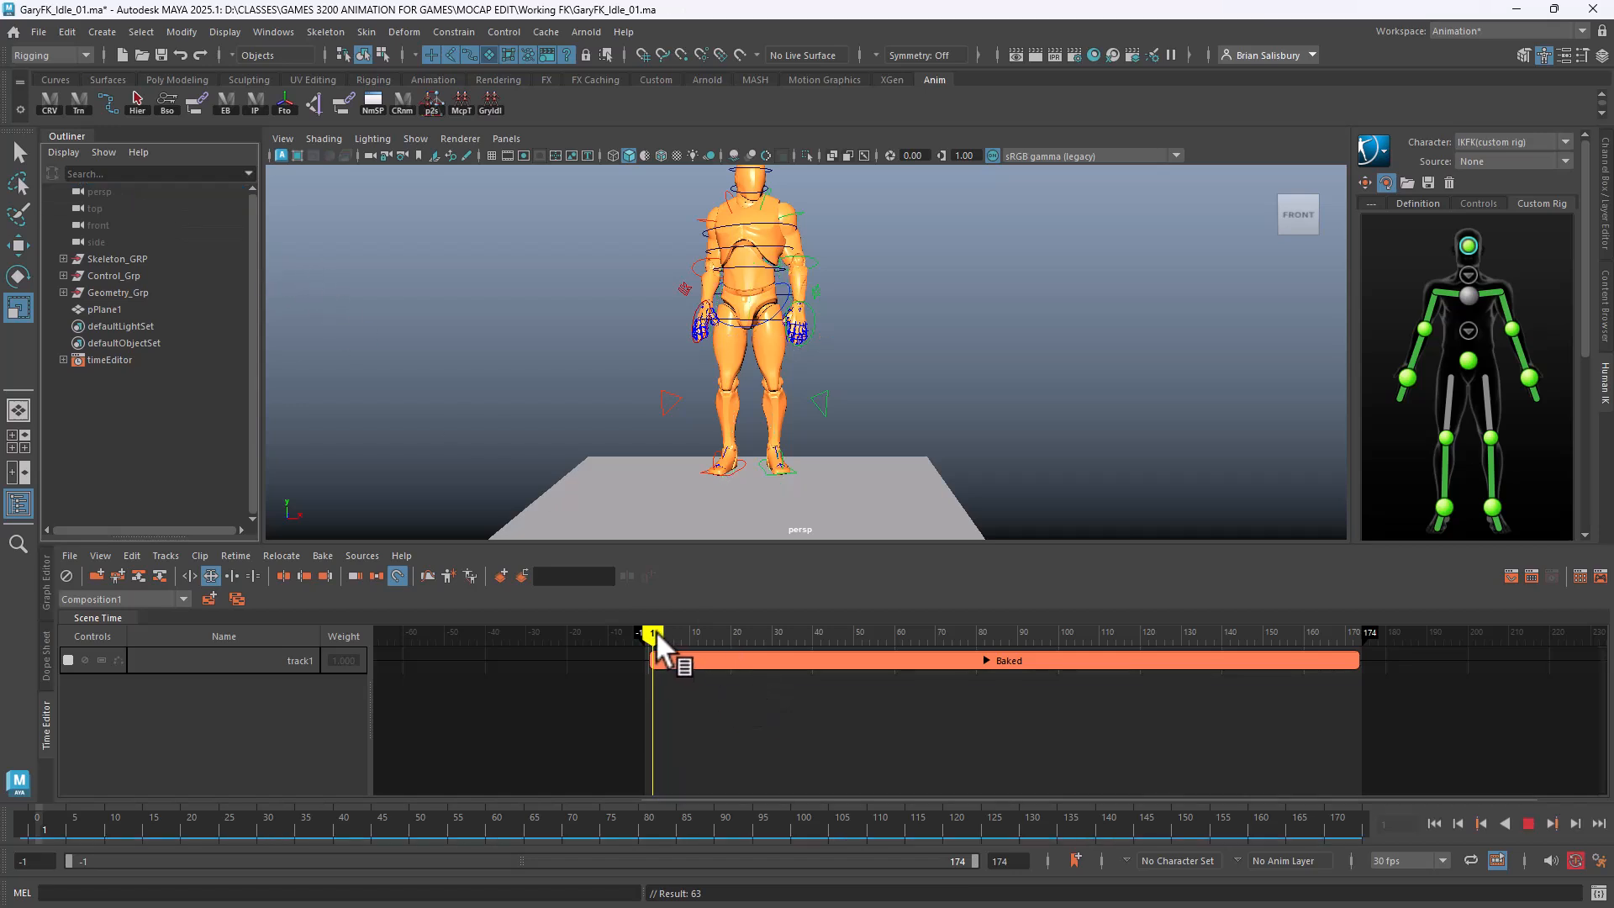
{"action": "left_click_drag", "start_coordinate": [655, 632], "coordinate": [1249, 684]}
{"action": "mouse_move", "coordinate": [741, 678]}
{"action": "left_mouse_down"}
{"action": "mouse_move", "coordinate": [987, 659]}
{"action": "mouse_move", "coordinate": [654, 639]}
{"action": "mouse_move", "coordinate": [1211, 622]}
{"action": "mouse_move", "coordinate": [794, 622]}
{"action": "mouse_move", "coordinate": [1303, 622]}
{"action": "mouse_move", "coordinate": [648, 626]}
{"action": "mouse_move", "coordinate": [652, 595]}
{"action": "left_mouse_up"}
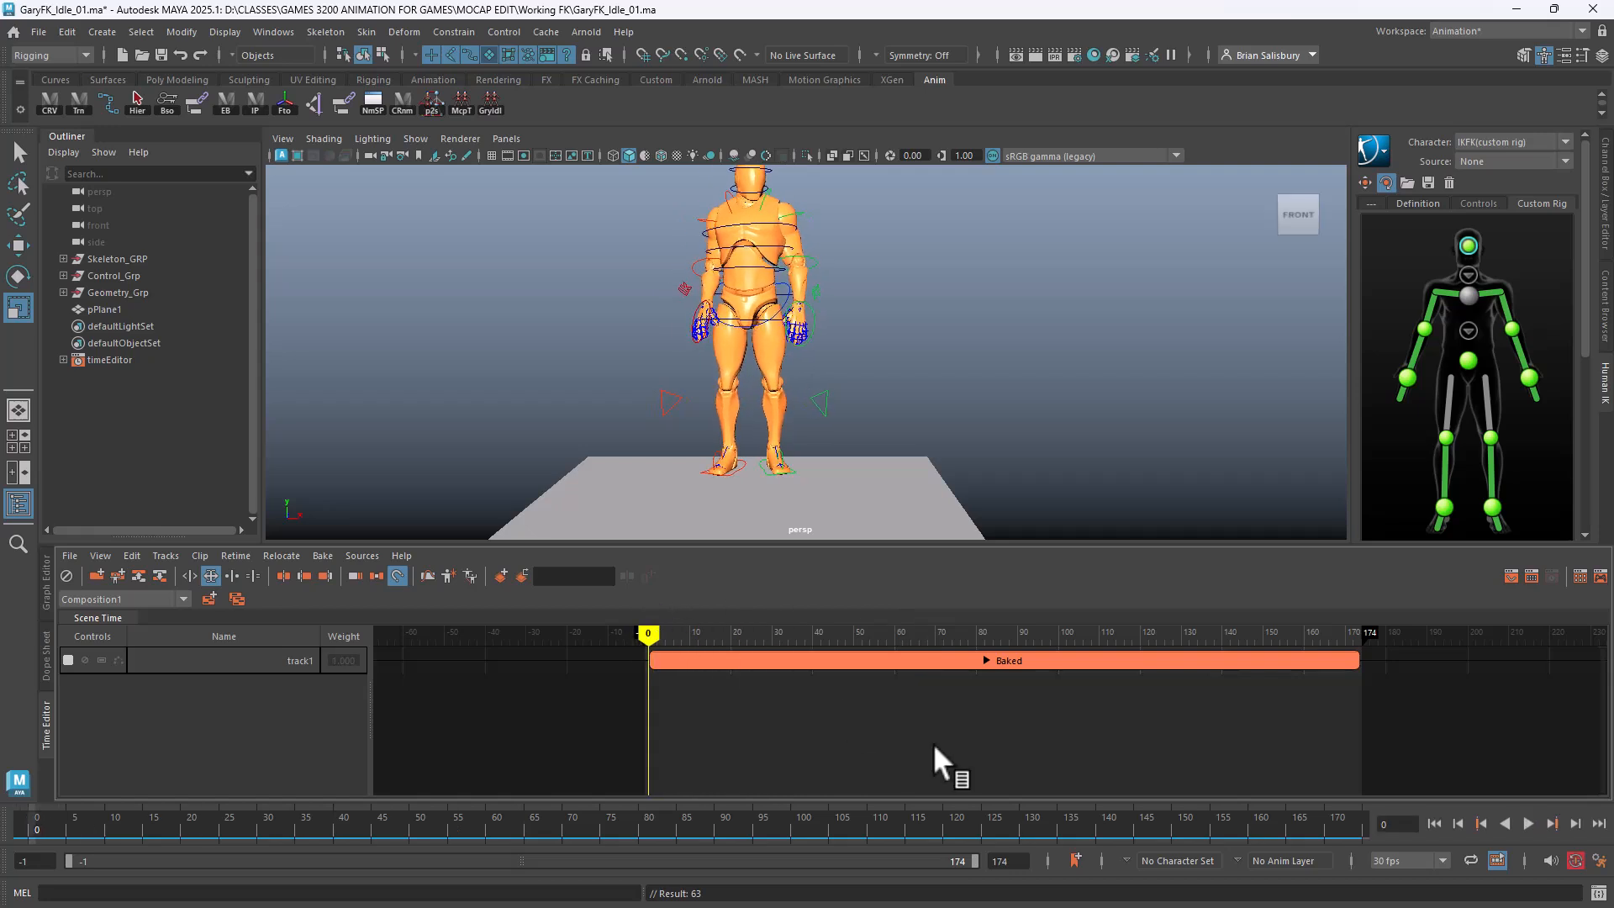
Bake the Baked clip to the scene and delete it from the Time Editor
{"action": "left_click", "coordinate": [832, 655]}
{"action": "left_click", "coordinate": [322, 556]}
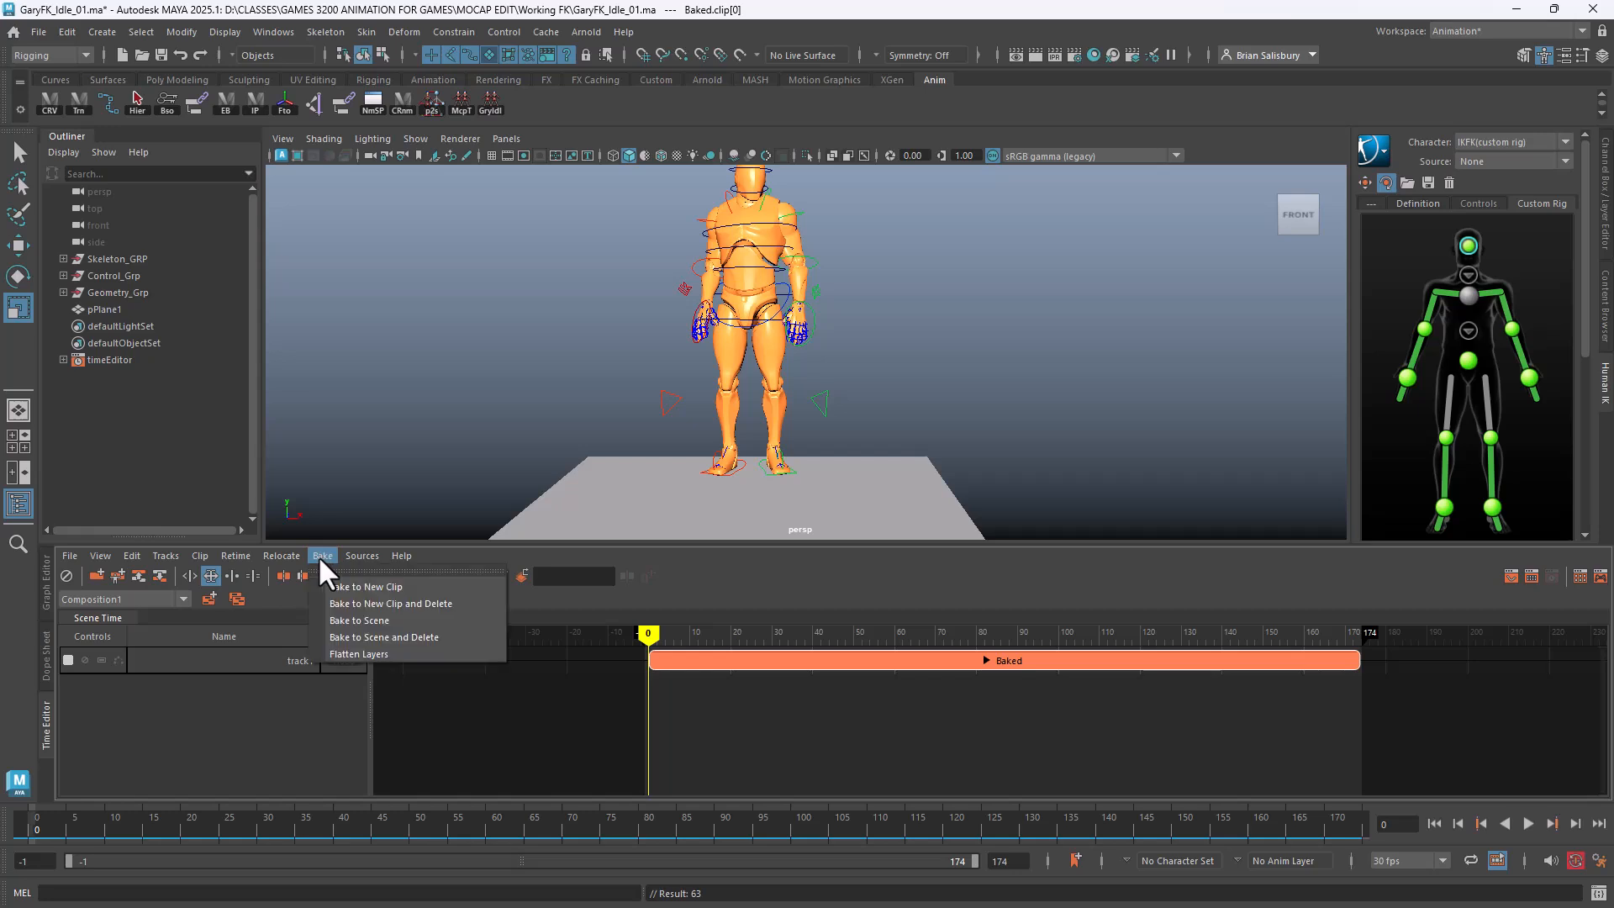
{"action": "left_click", "coordinate": [426, 636]}
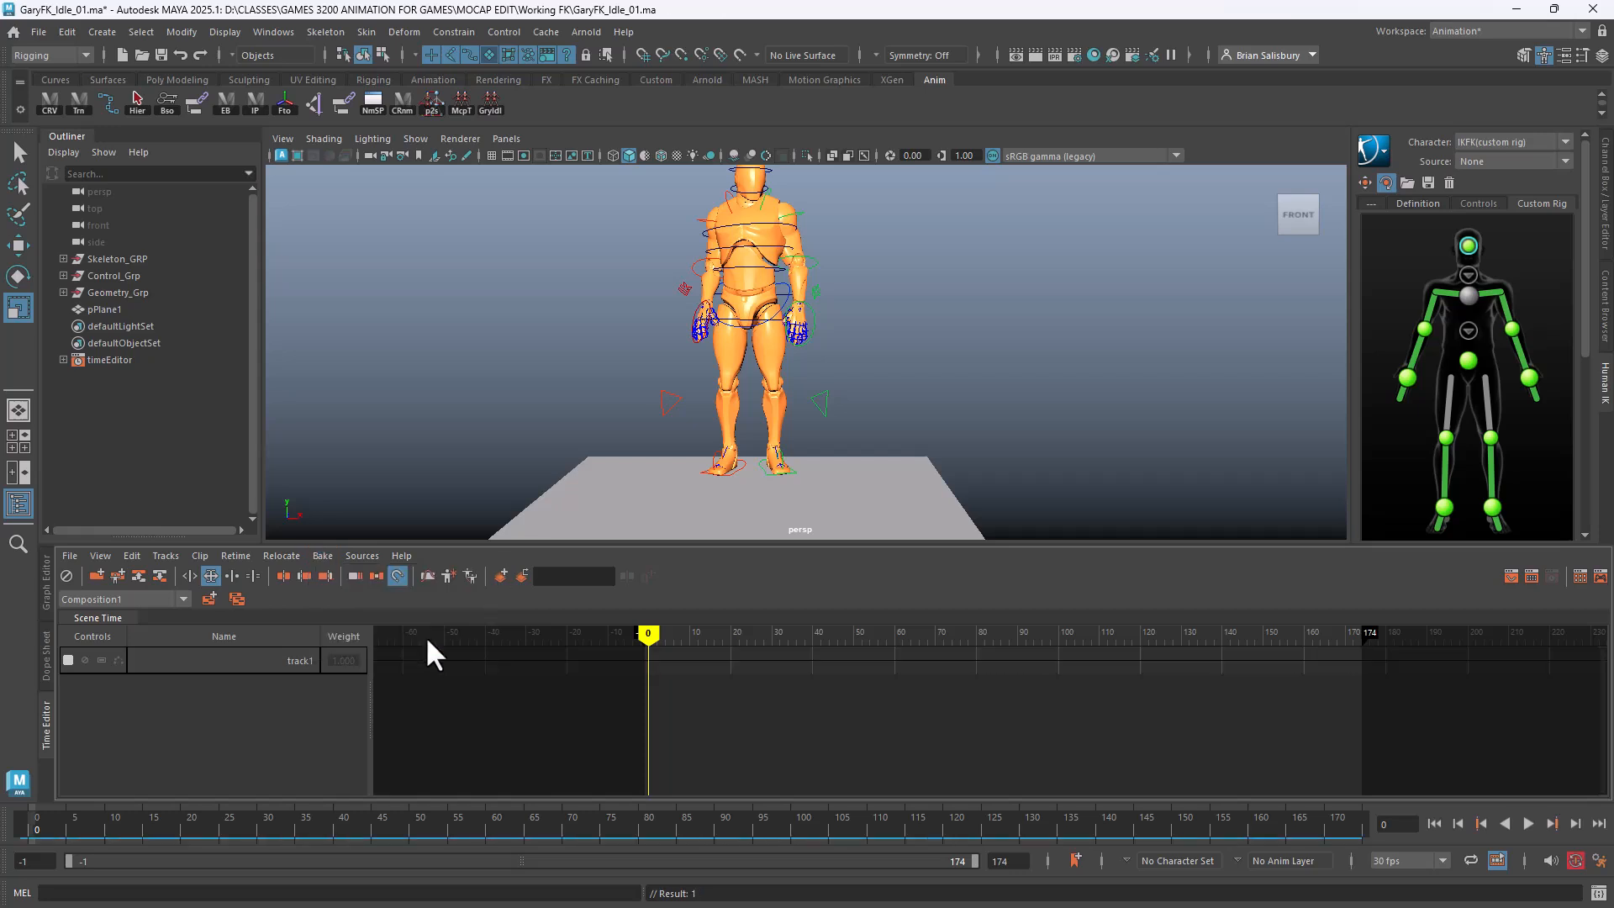
Switch to the Graph Editor, turn off selection of all object types, and play back
{"action": "left_click", "coordinate": [48, 580]}
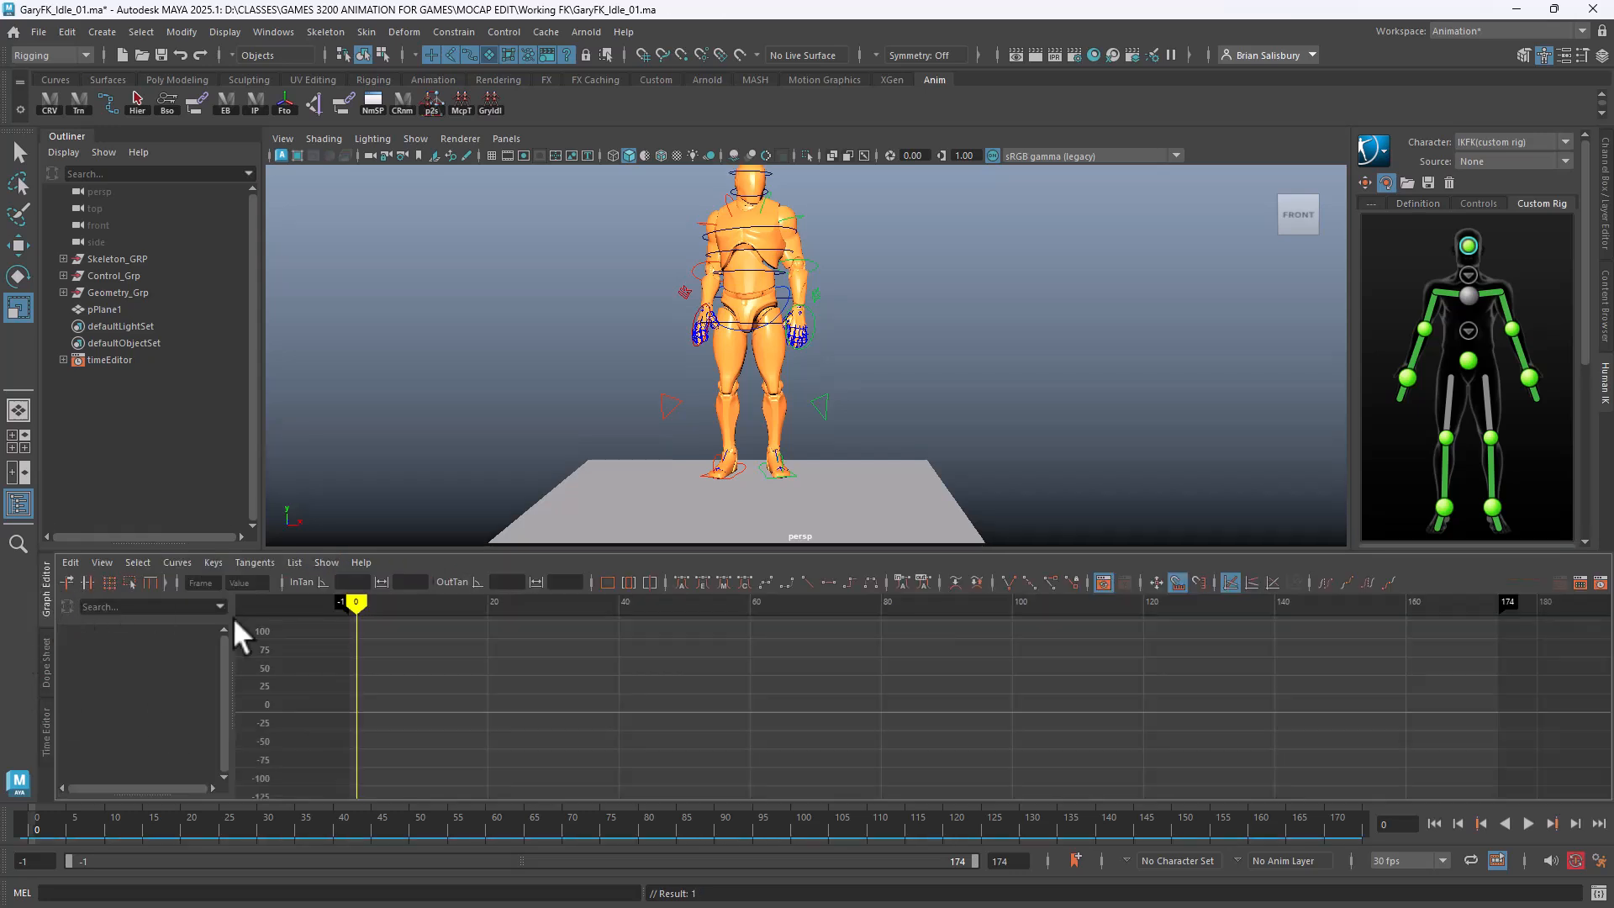
{"action": "left_click", "coordinate": [416, 55]}
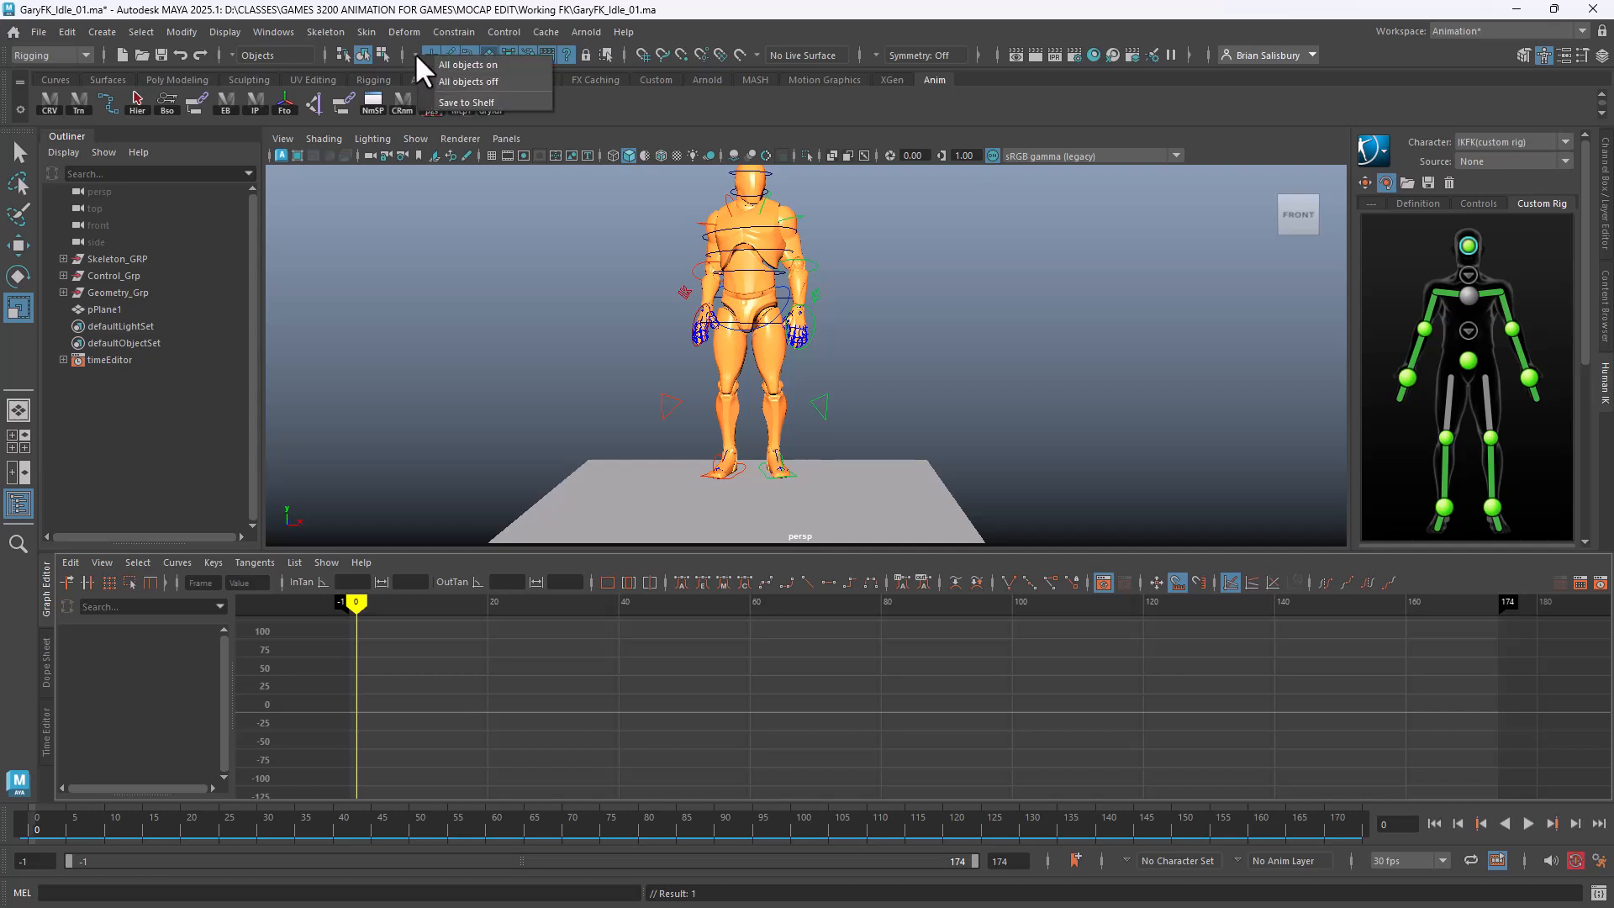
{"action": "left_click", "coordinate": [437, 79]}
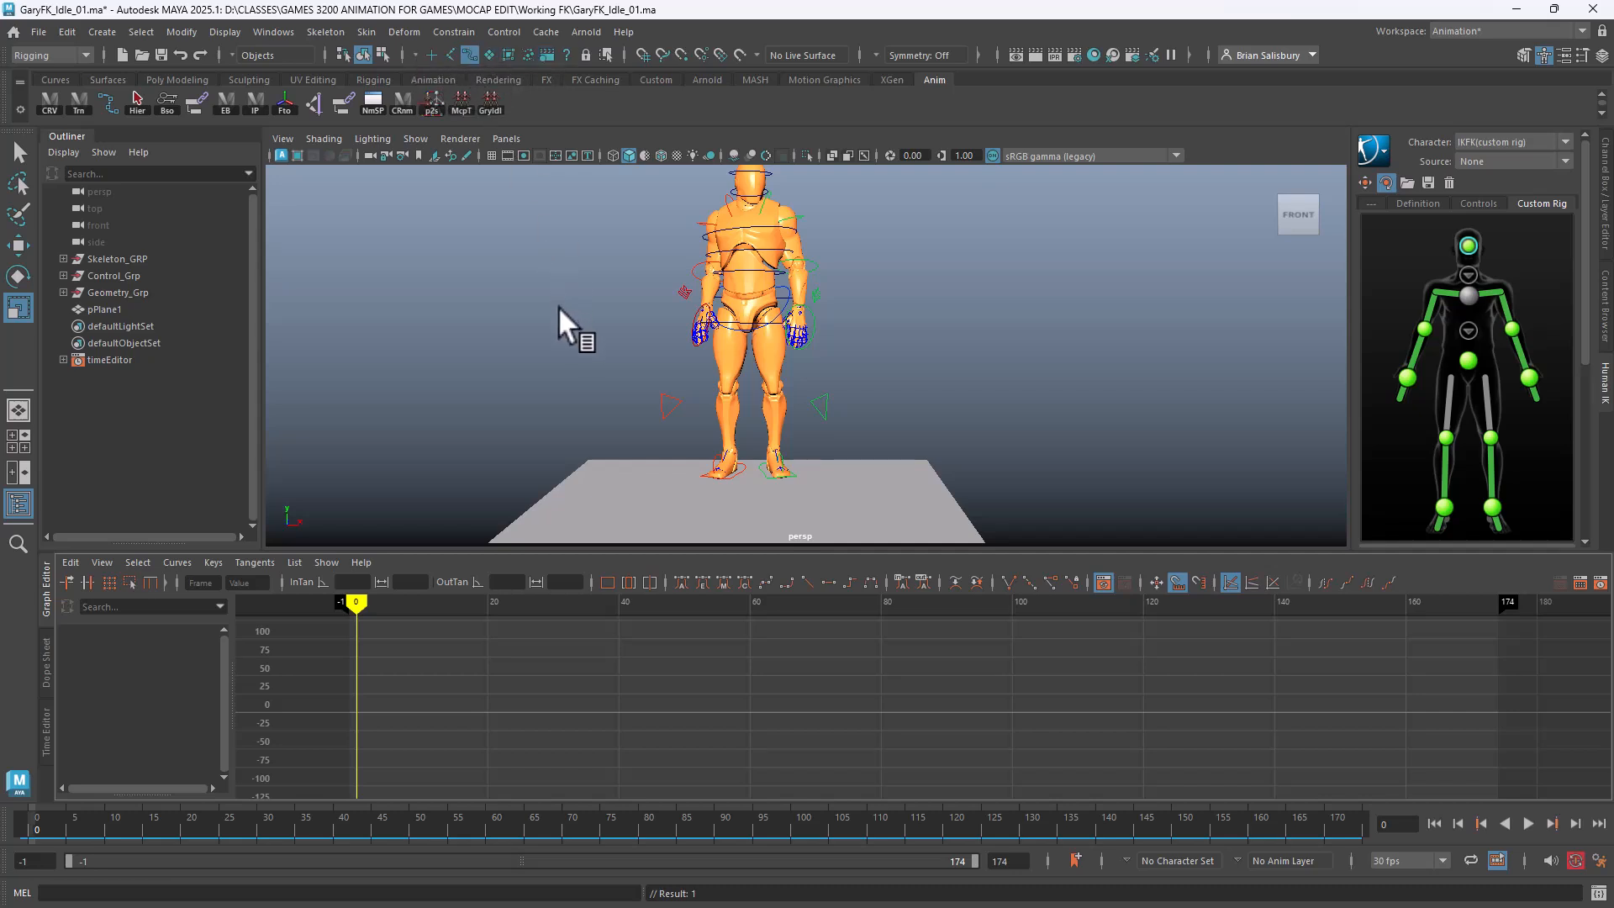
{"action": "key", "text": "alt+v"}
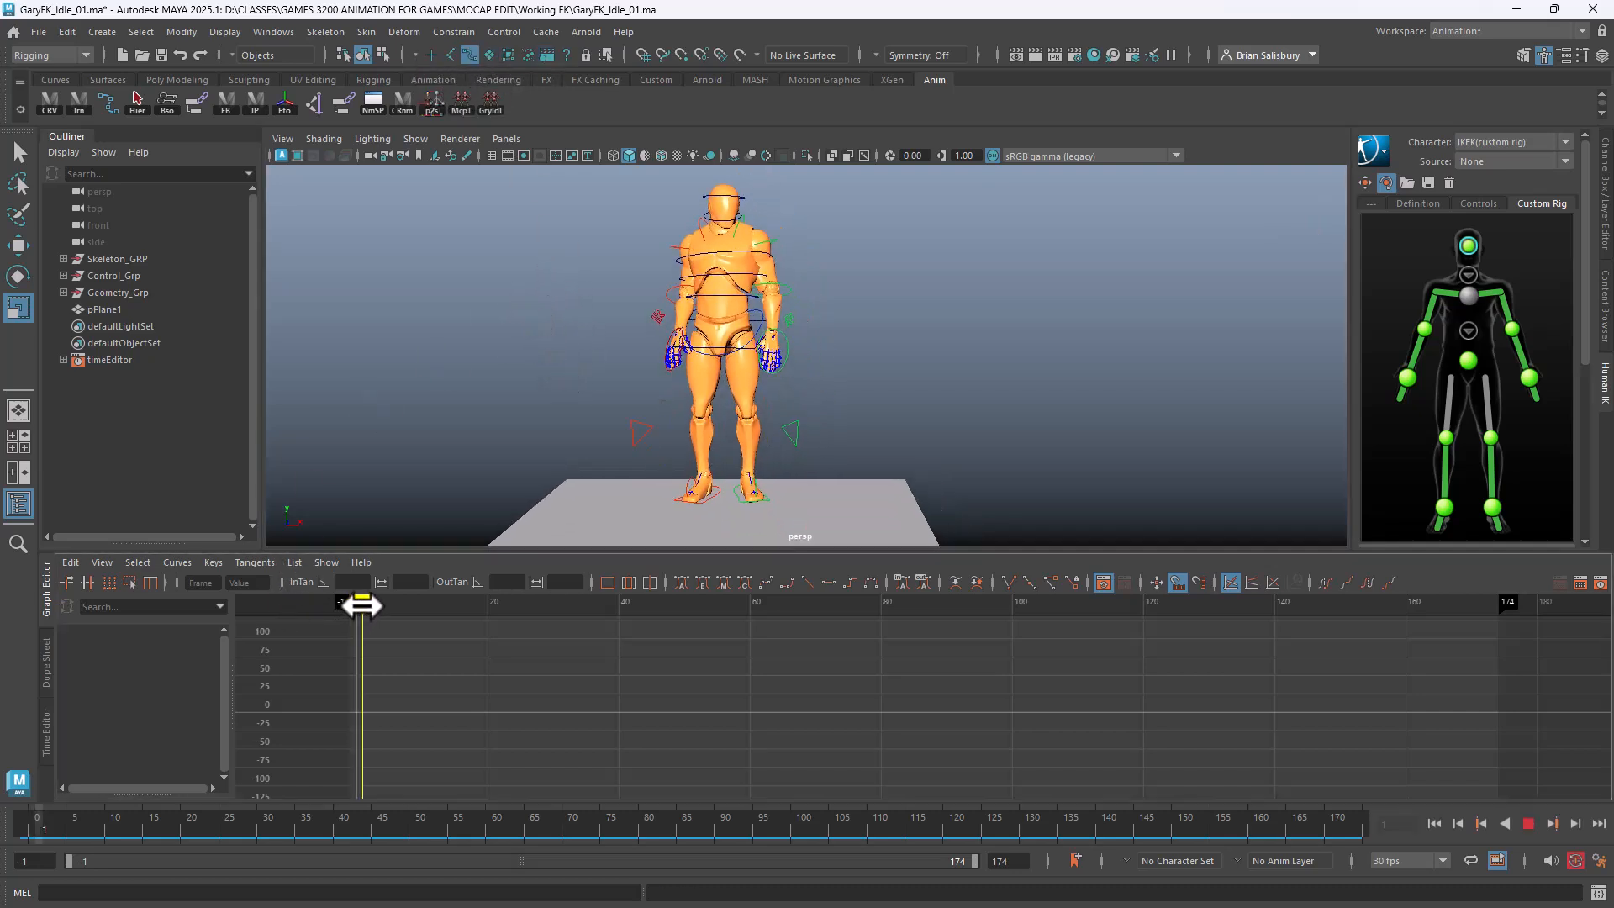
Select all rig controls, start the range at frame 0, then select Main_Ctl with the Move tool
{"action": "mouse_move", "coordinate": [361, 606]}
{"action": "left_mouse_down"}
{"action": "mouse_move", "coordinate": [1462, 597]}
{"action": "mouse_move", "coordinate": [355, 589]}
{"action": "left_mouse_up"}
{"action": "left_click_drag", "start_coordinate": [597, 183], "coordinate": [891, 477]}
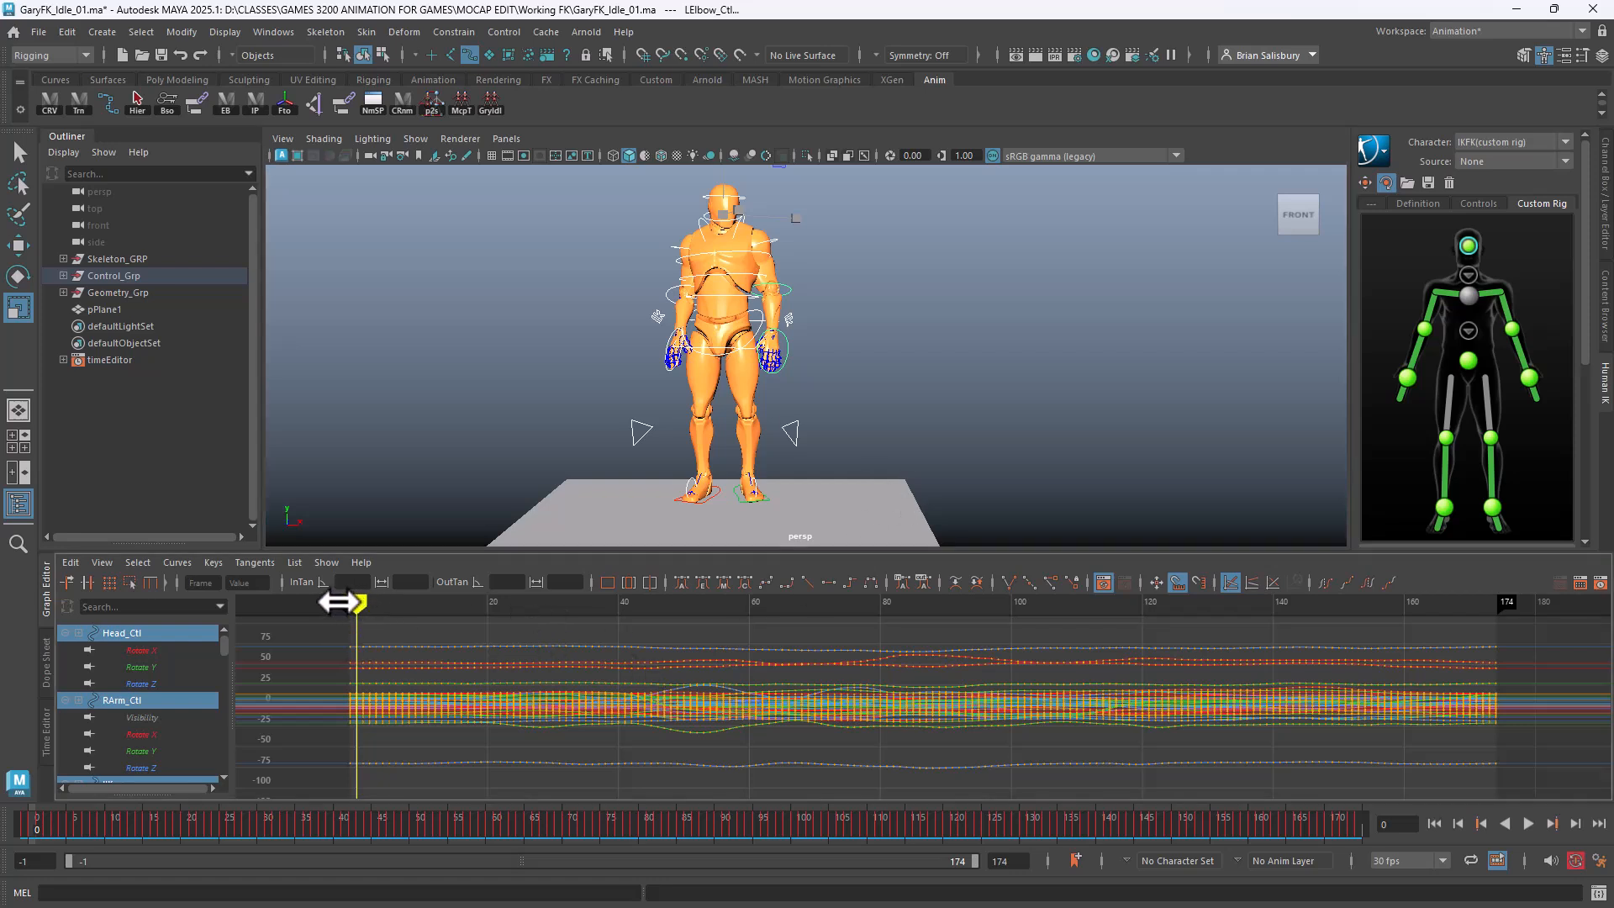
{"action": "mouse_move", "coordinate": [339, 602]}
{"action": "left_mouse_down"}
{"action": "mouse_move", "coordinate": [1436, 688]}
{"action": "mouse_move", "coordinate": [353, 659]}
{"action": "left_mouse_up"}
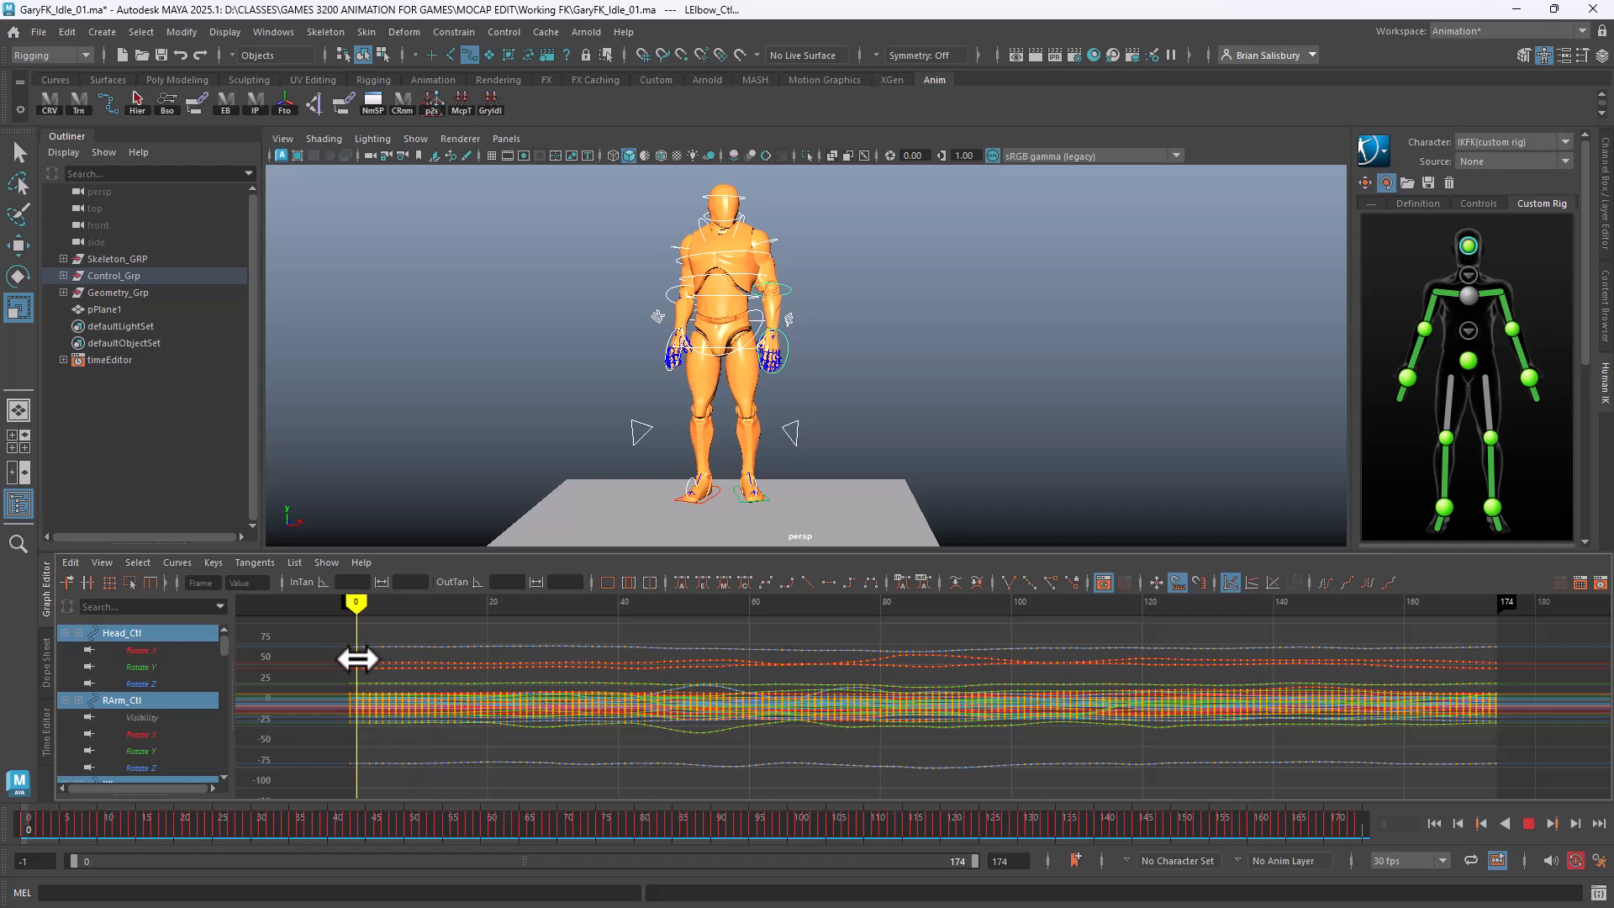
{"action": "left_click_drag", "start_coordinate": [555, 421], "coordinate": [672, 391], "text": "alt"}
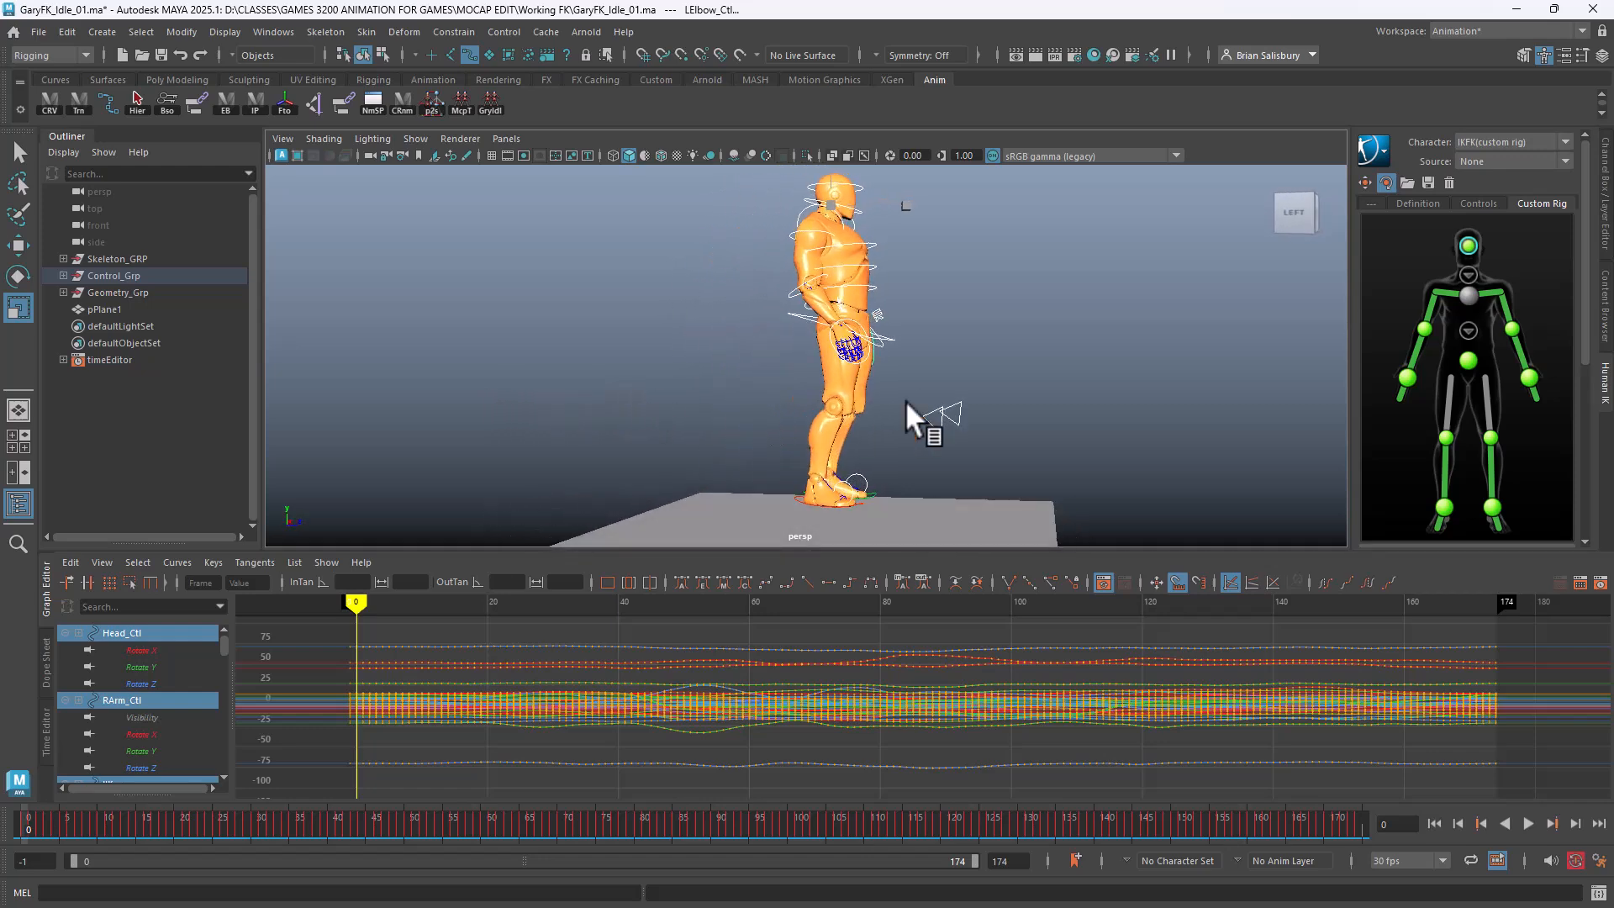
{"action": "left_click", "coordinate": [890, 334]}
{"action": "key", "text": "w"}
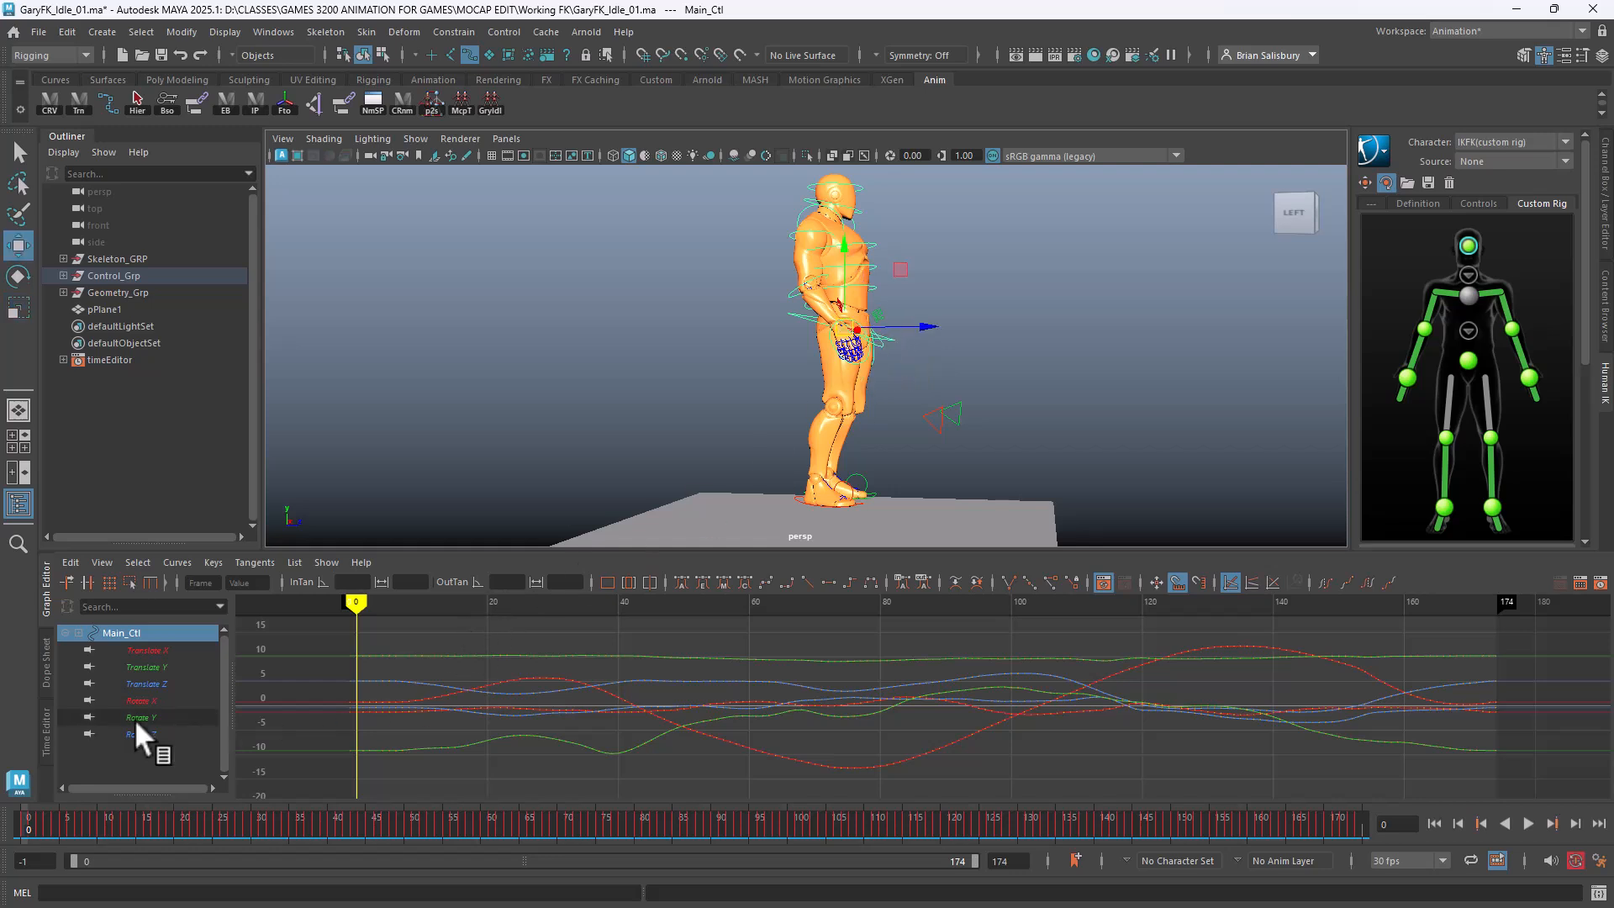
Isolate Main_Ctl's Translate Y curve and drag all its keys down to about 0.782
{"action": "left_click", "coordinate": [163, 664]}
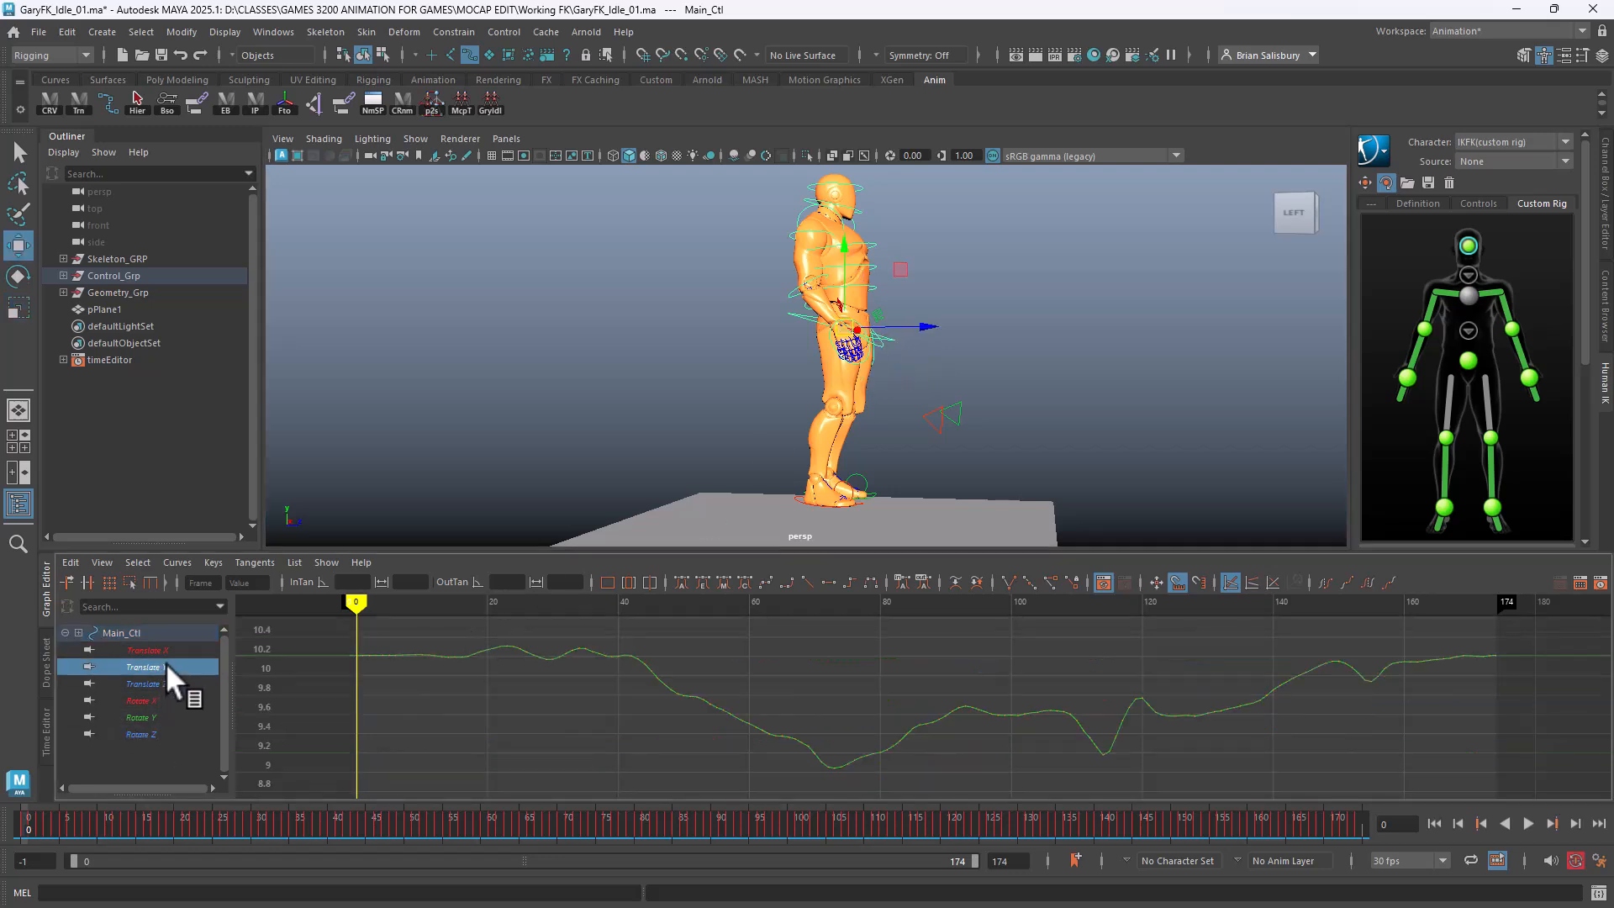
{"action": "left_click_drag", "start_coordinate": [999, 477], "coordinate": [1048, 411], "text": "alt"}
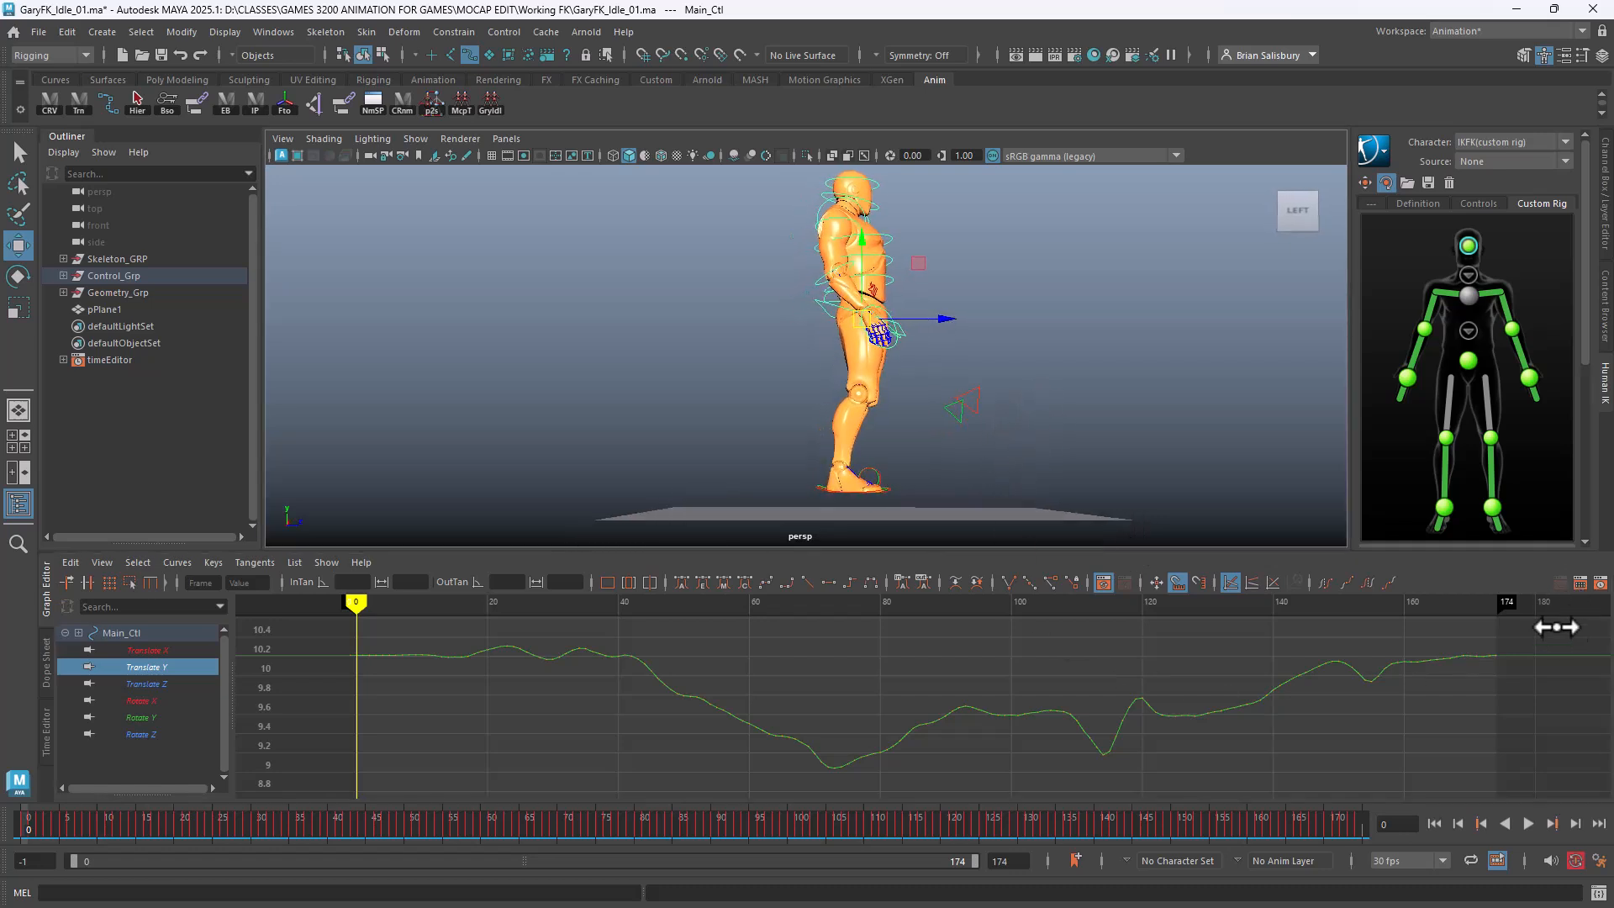
{"action": "left_click_drag", "start_coordinate": [1556, 627], "coordinate": [286, 792]}
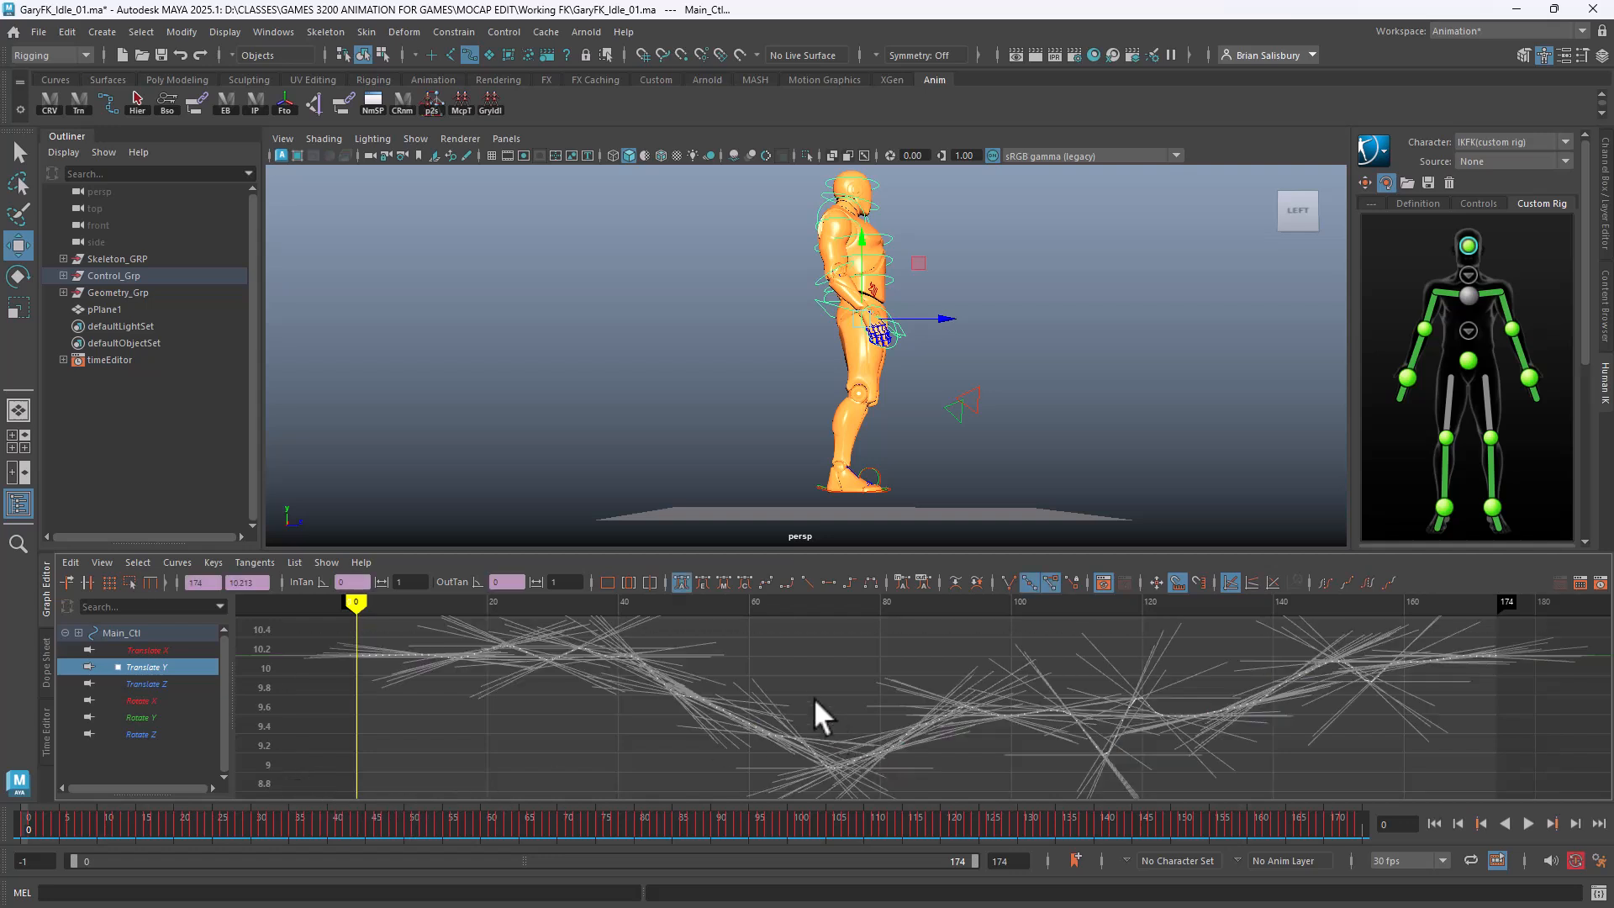
{"action": "left_click", "coordinate": [829, 670]}
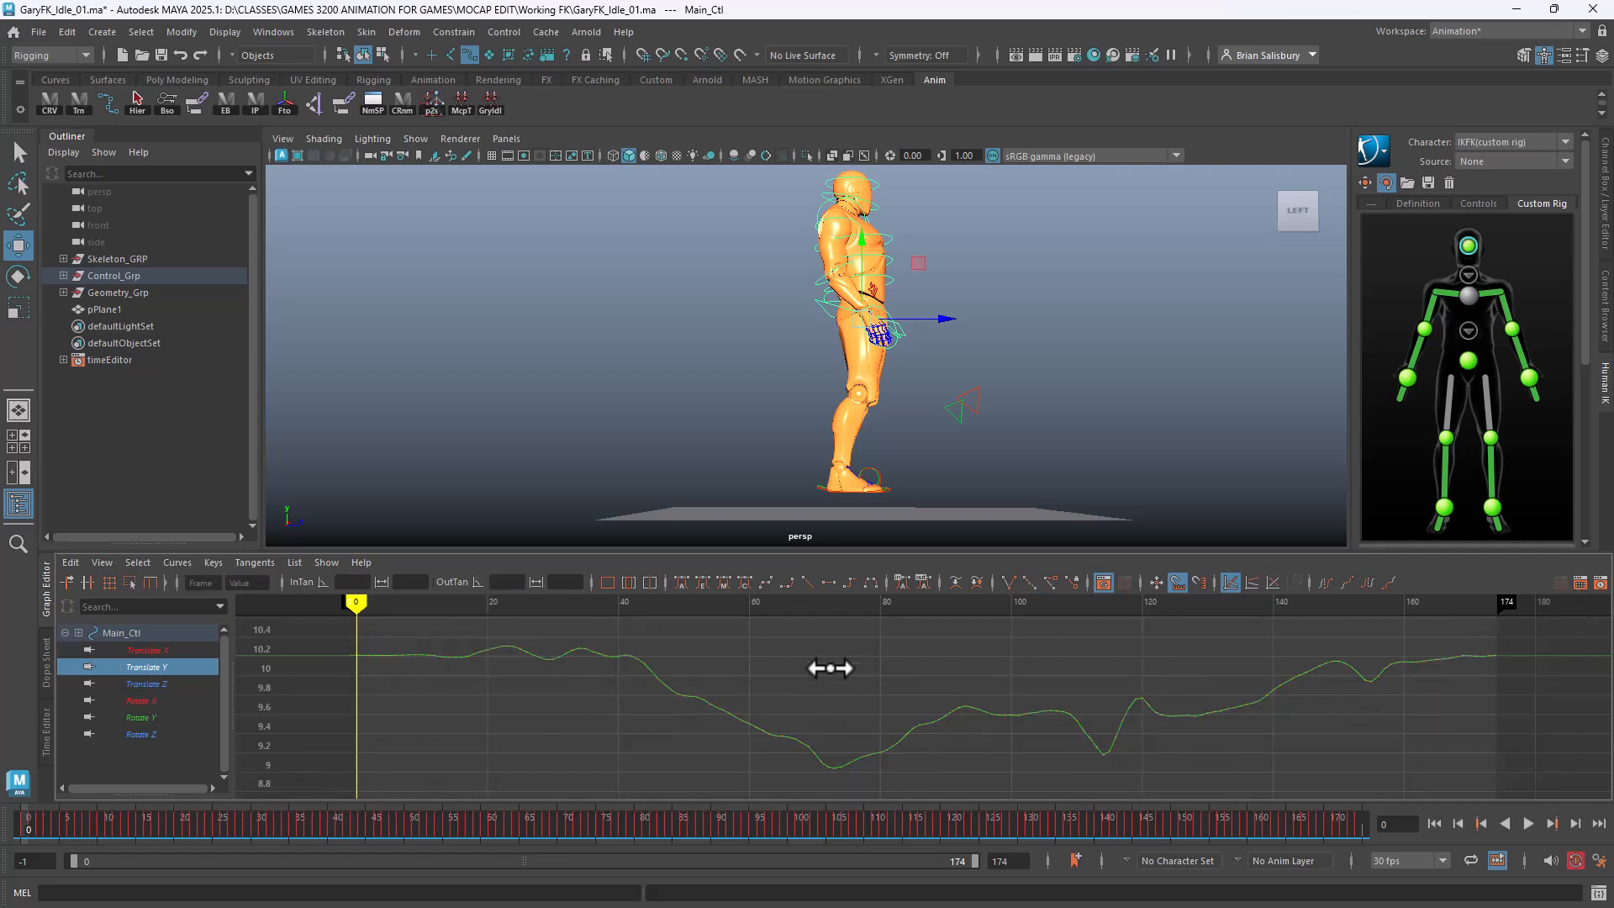
{"action": "scroll", "coordinate": [822, 701], "scroll_direction": "up", "scroll_amount": 5}
{"action": "left_click_drag", "start_coordinate": [450, 751], "coordinate": [450, 785]}
{"action": "scroll", "coordinate": [762, 680], "scroll_direction": "down", "scroll_amount": 5}
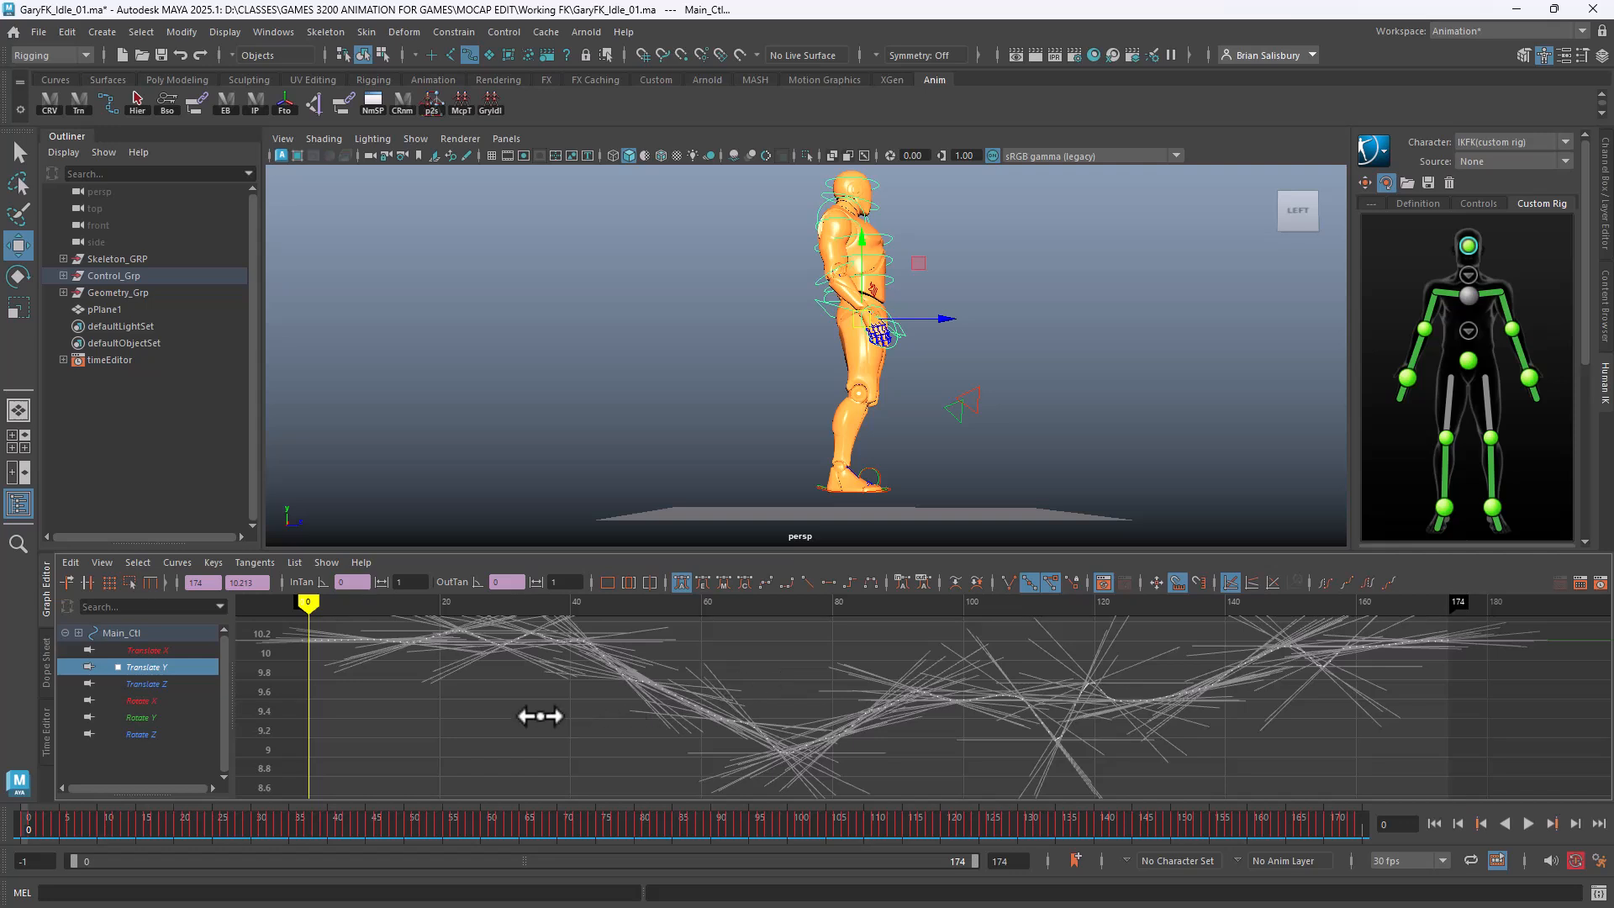
{"action": "middle_click_drag", "start_coordinate": [808, 665], "coordinate": [897, 835], "text": "shift"}
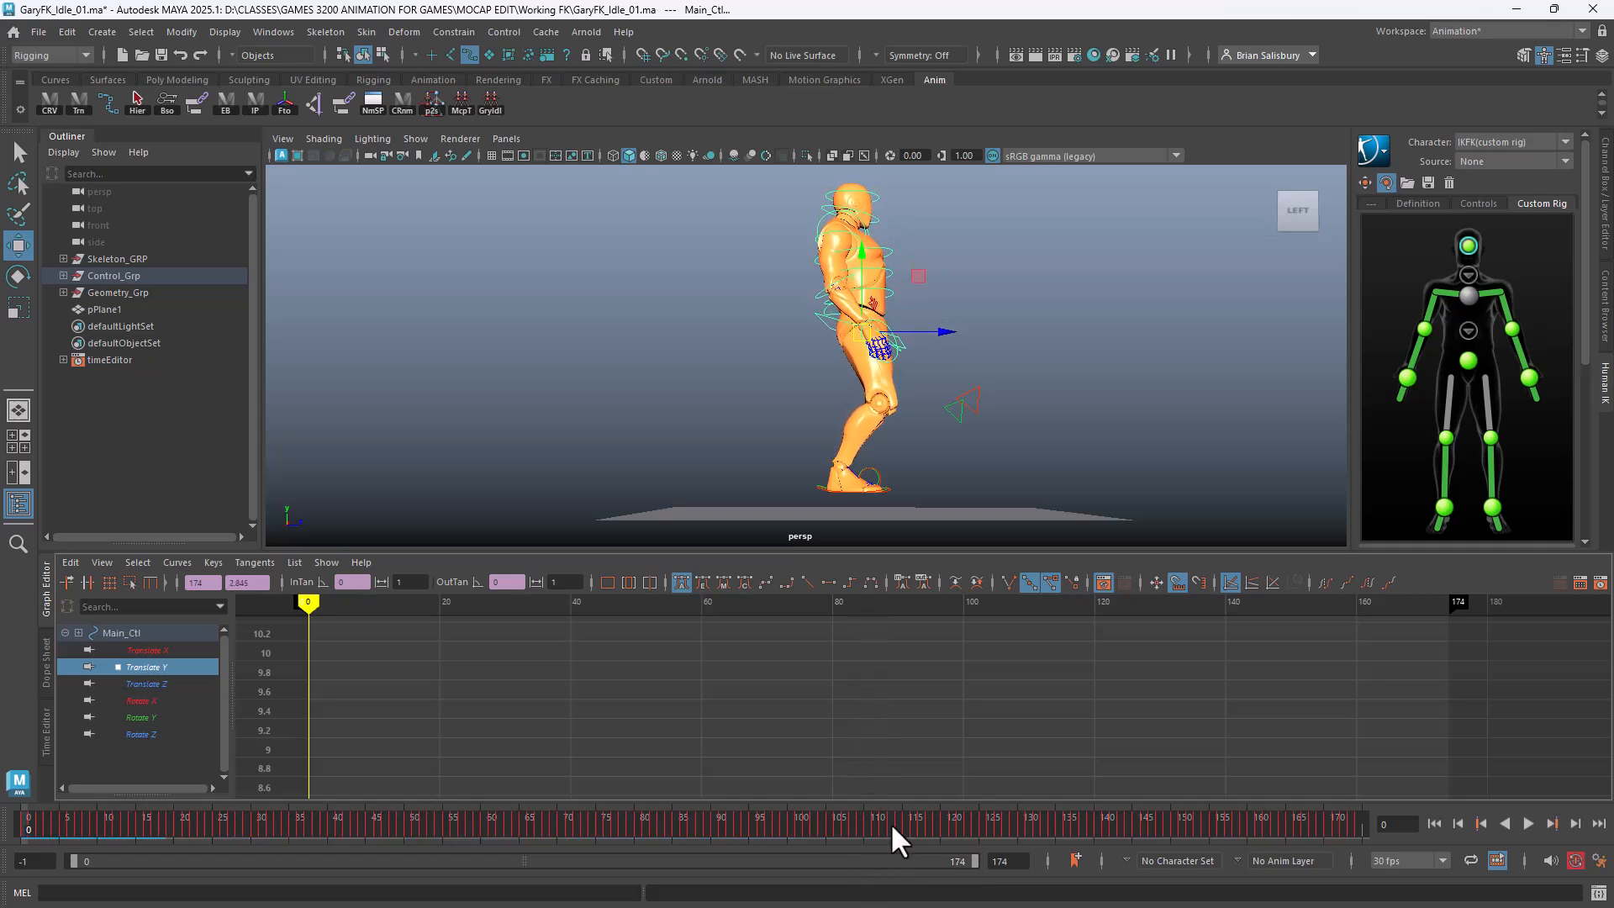
{"action": "middle_click_drag", "start_coordinate": [899, 644], "coordinate": [918, 830], "text": "shift"}
{"action": "left_click_drag", "start_coordinate": [990, 340], "coordinate": [828, 343], "text": "alt"}
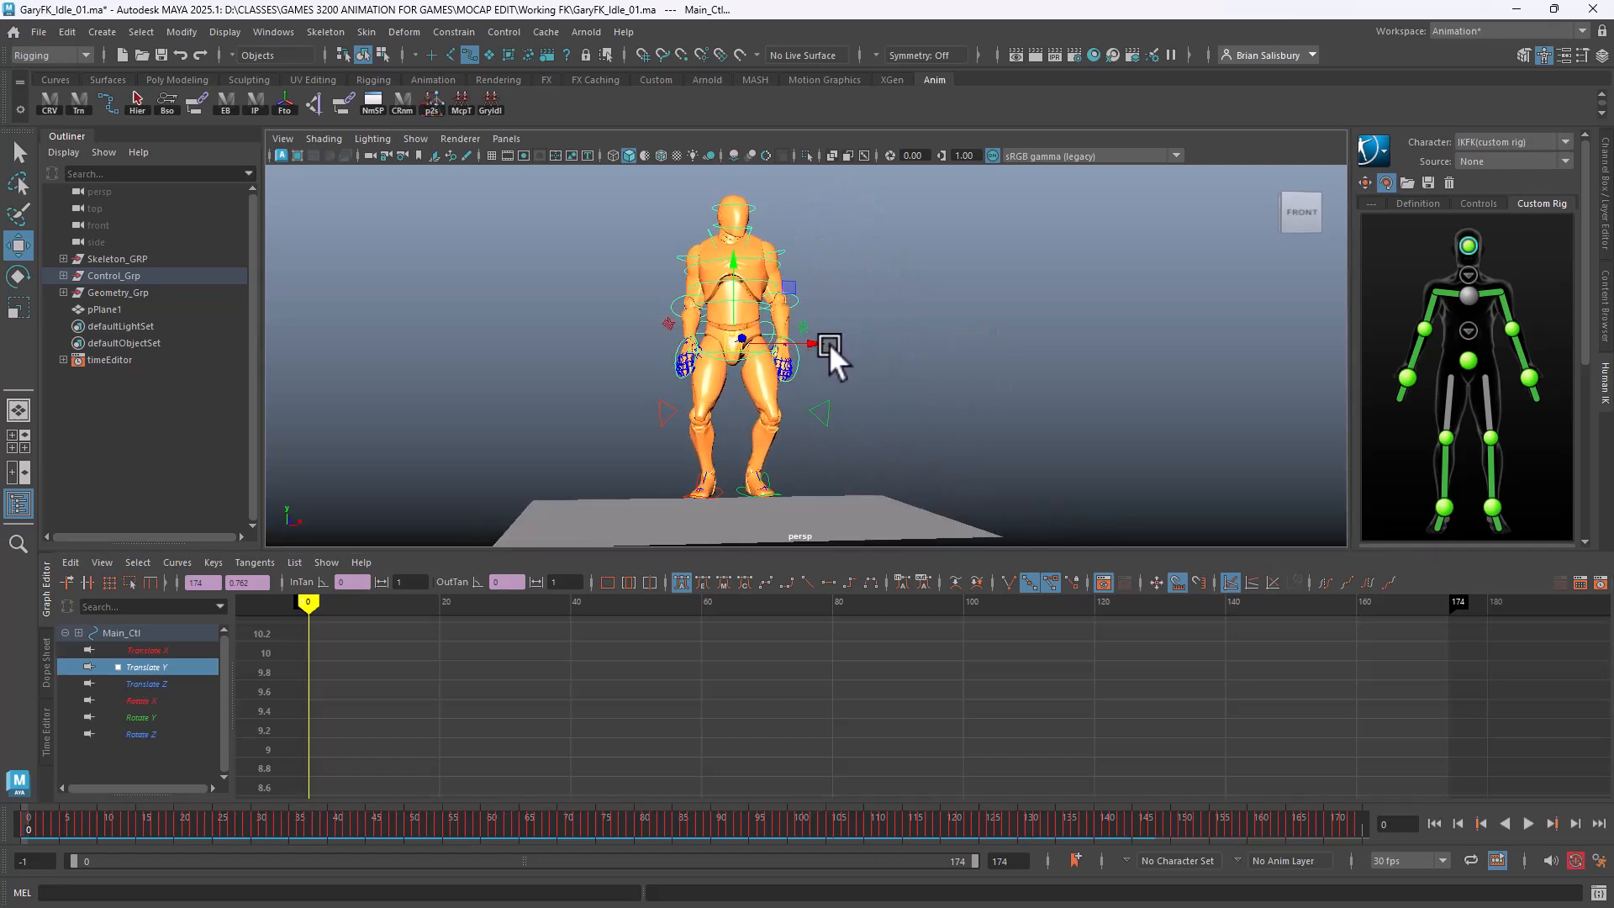
Select LFoot_Ctl, isolate Translate Y, and drag all its keys down to about 9.358
{"action": "left_click", "coordinate": [739, 491]}
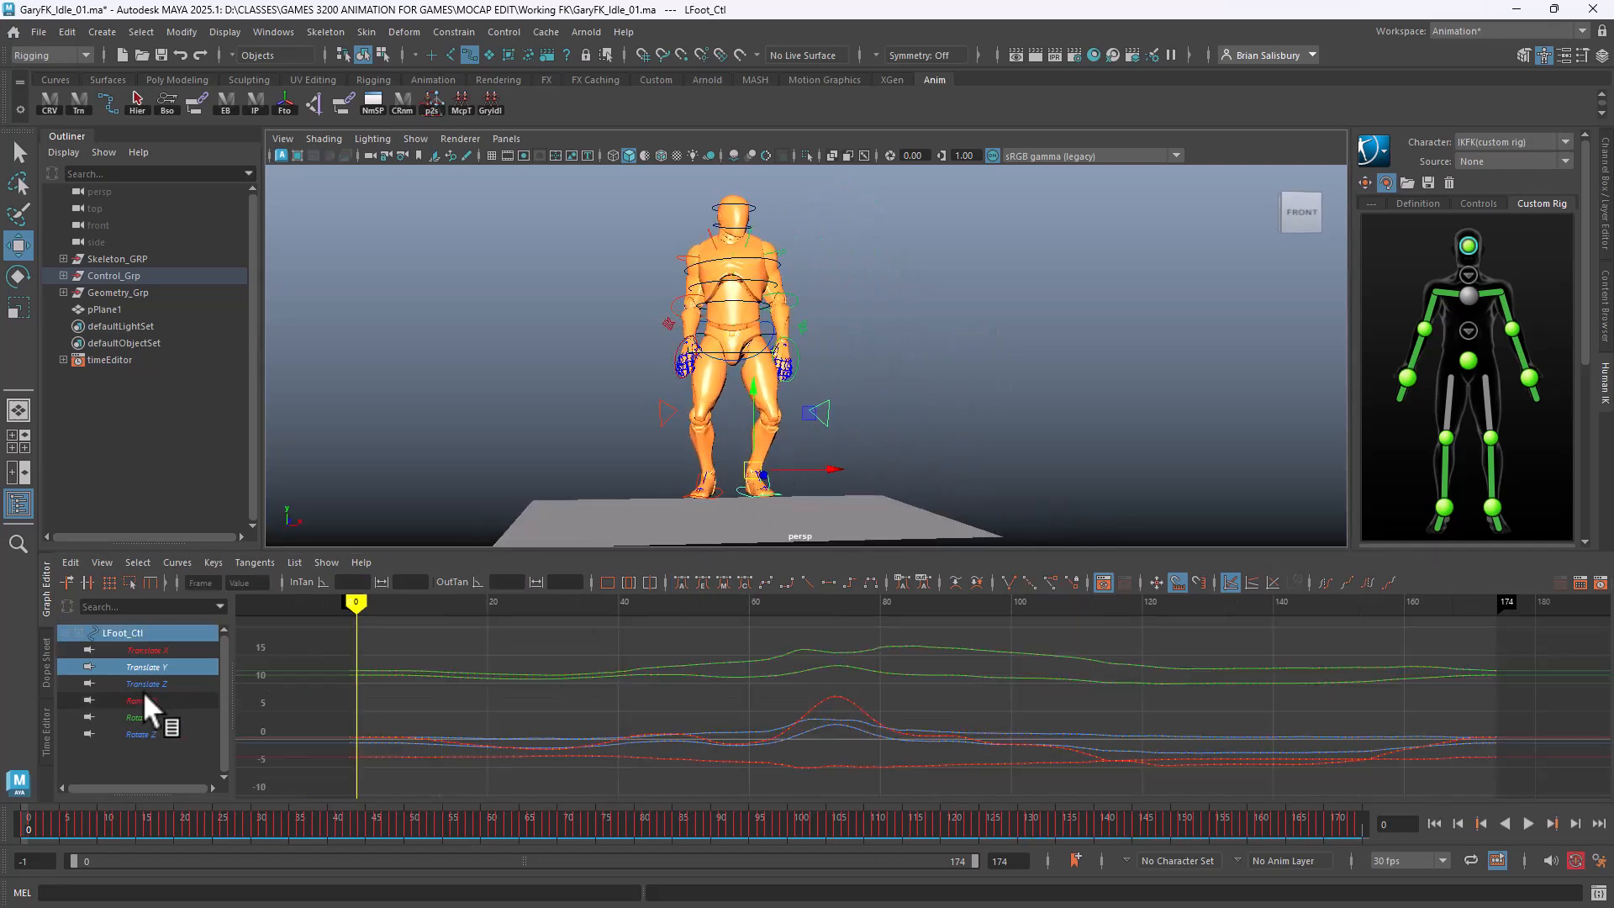
{"action": "left_click", "coordinate": [153, 667]}
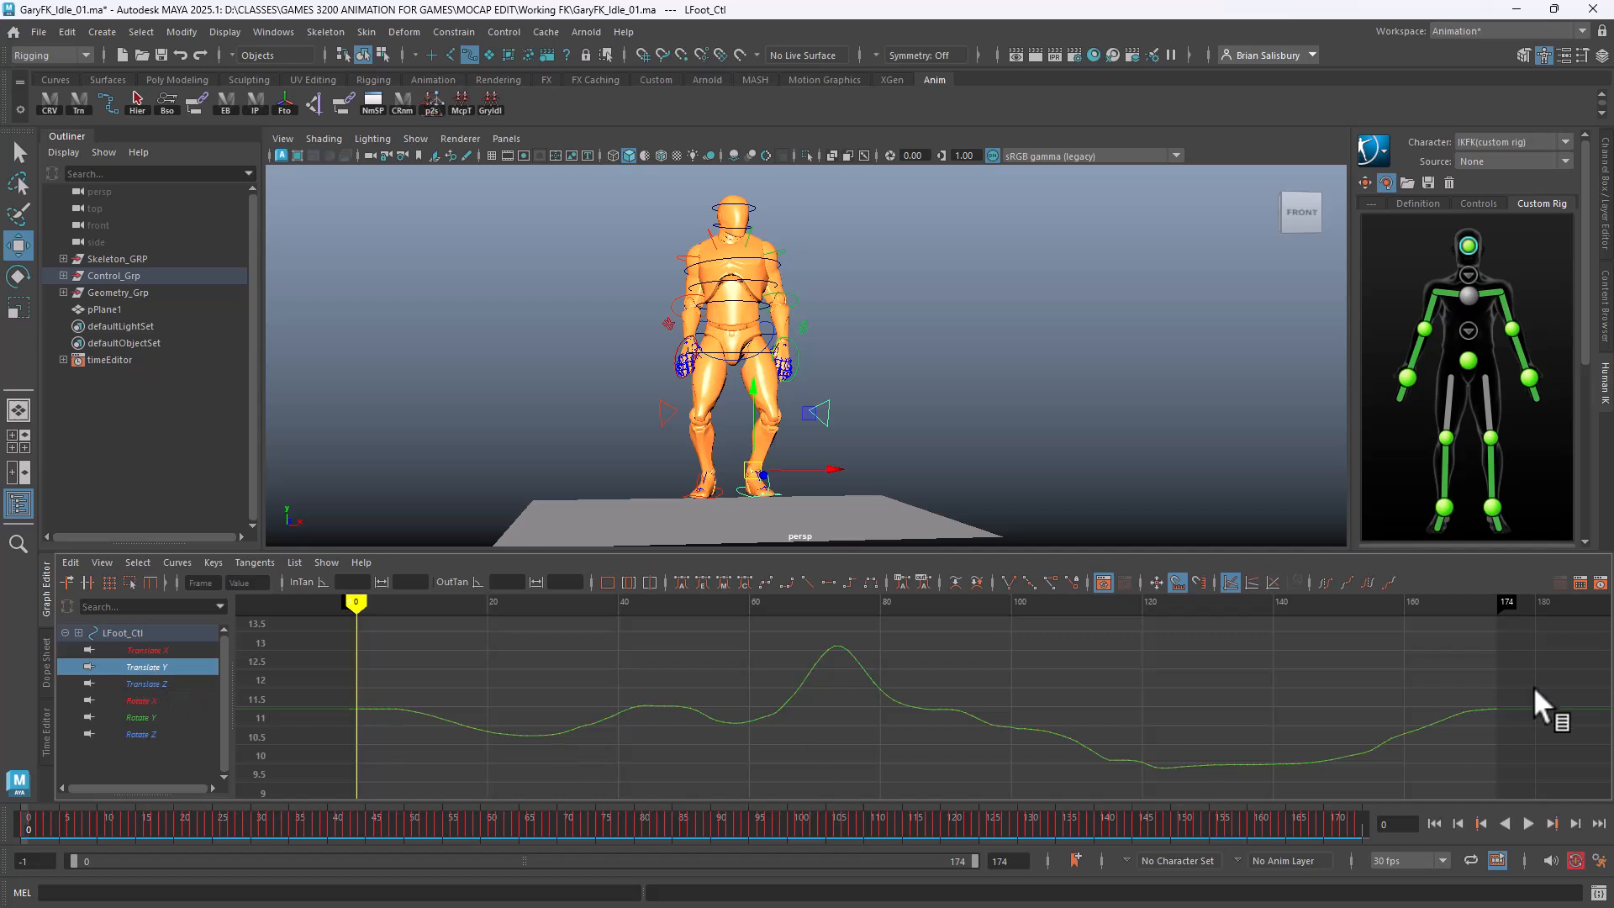
{"action": "left_click_drag", "start_coordinate": [1570, 626], "coordinate": [313, 795]}
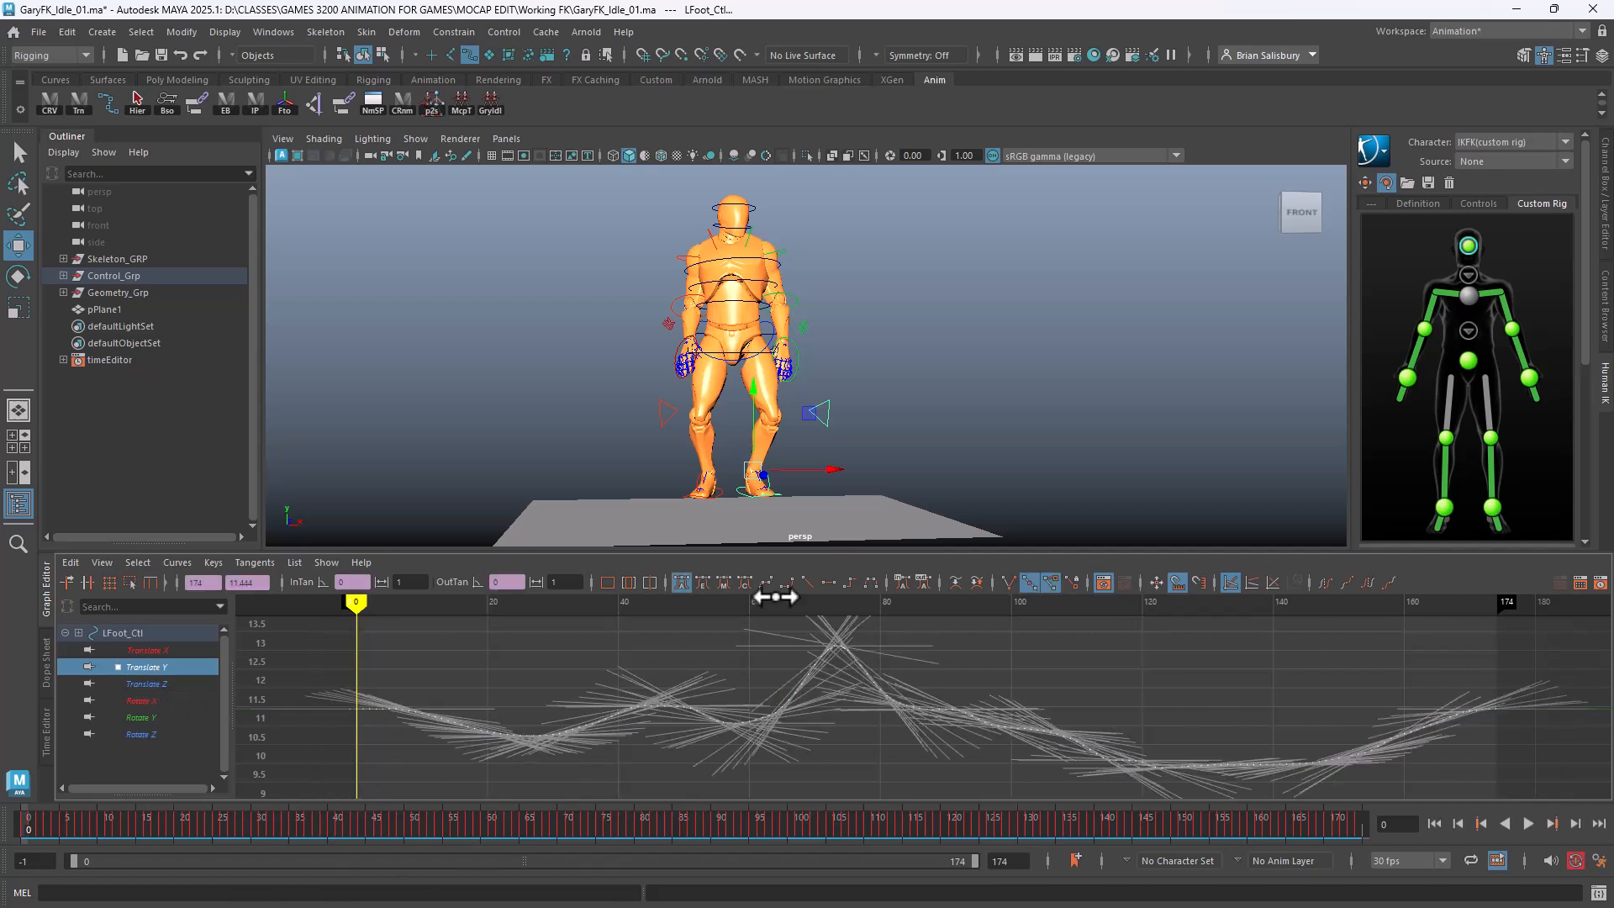
{"action": "mouse_move", "coordinate": [977, 432]}
{"action": "middle_mouse_down"}
{"action": "mouse_move", "coordinate": [975, 507]}
{"action": "mouse_move", "coordinate": [976, 446]}
{"action": "middle_mouse_up"}
{"action": "middle_click_drag", "start_coordinate": [1080, 646], "coordinate": [1092, 670]}
{"action": "left_click_drag", "start_coordinate": [957, 380], "coordinate": [779, 375], "text": "alt"}
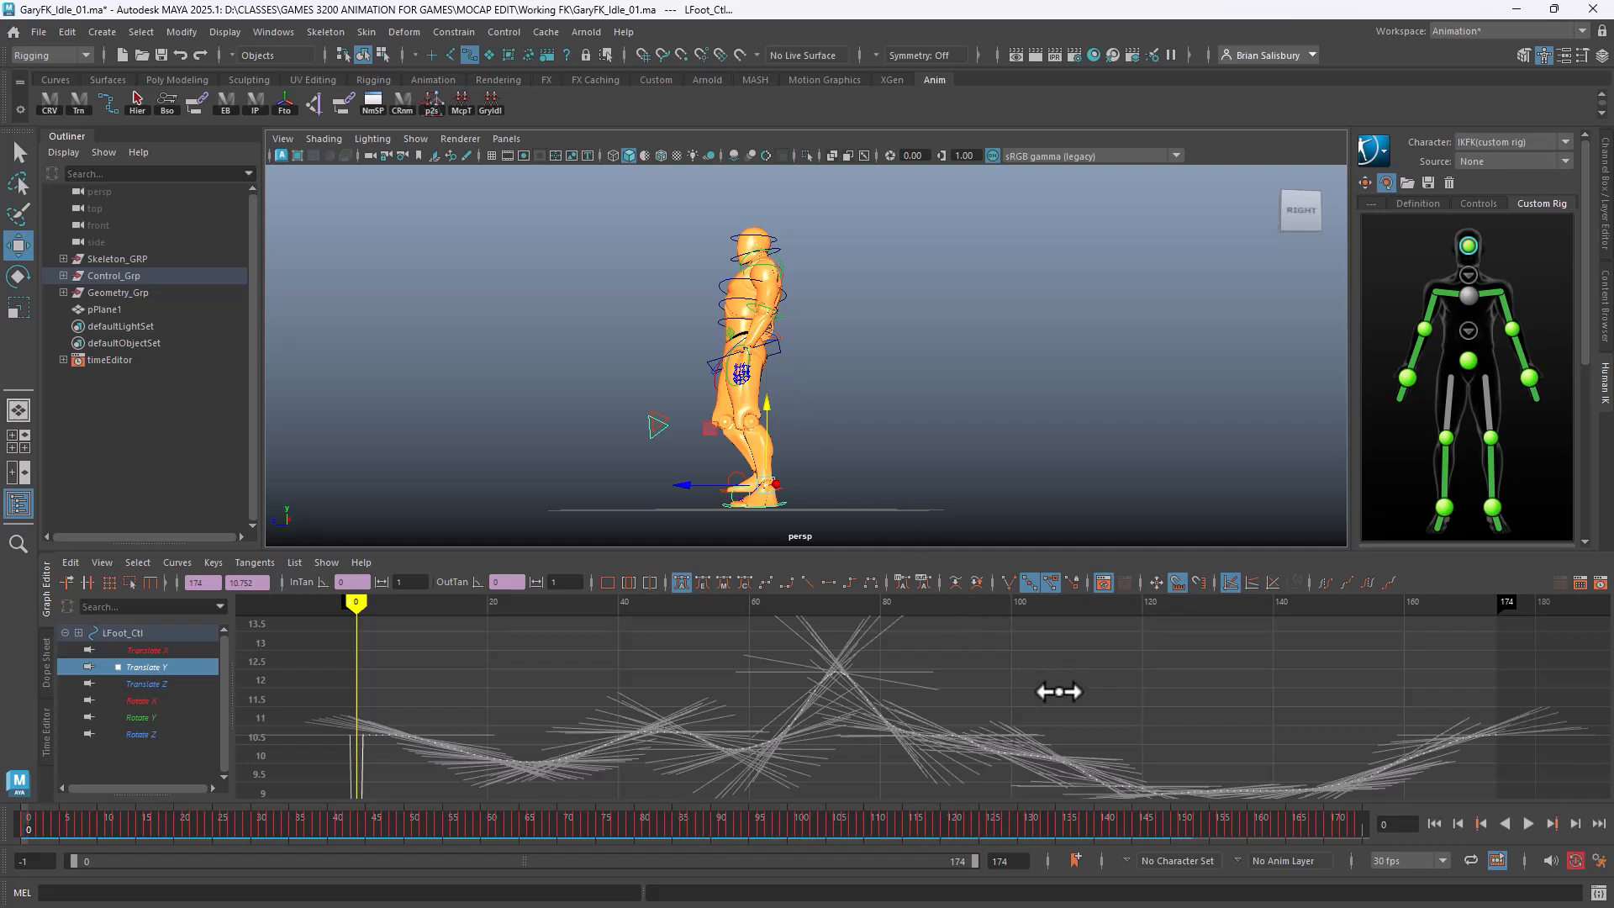
{"action": "middle_click_drag", "start_coordinate": [1068, 670], "coordinate": [1080, 724], "text": "shift"}
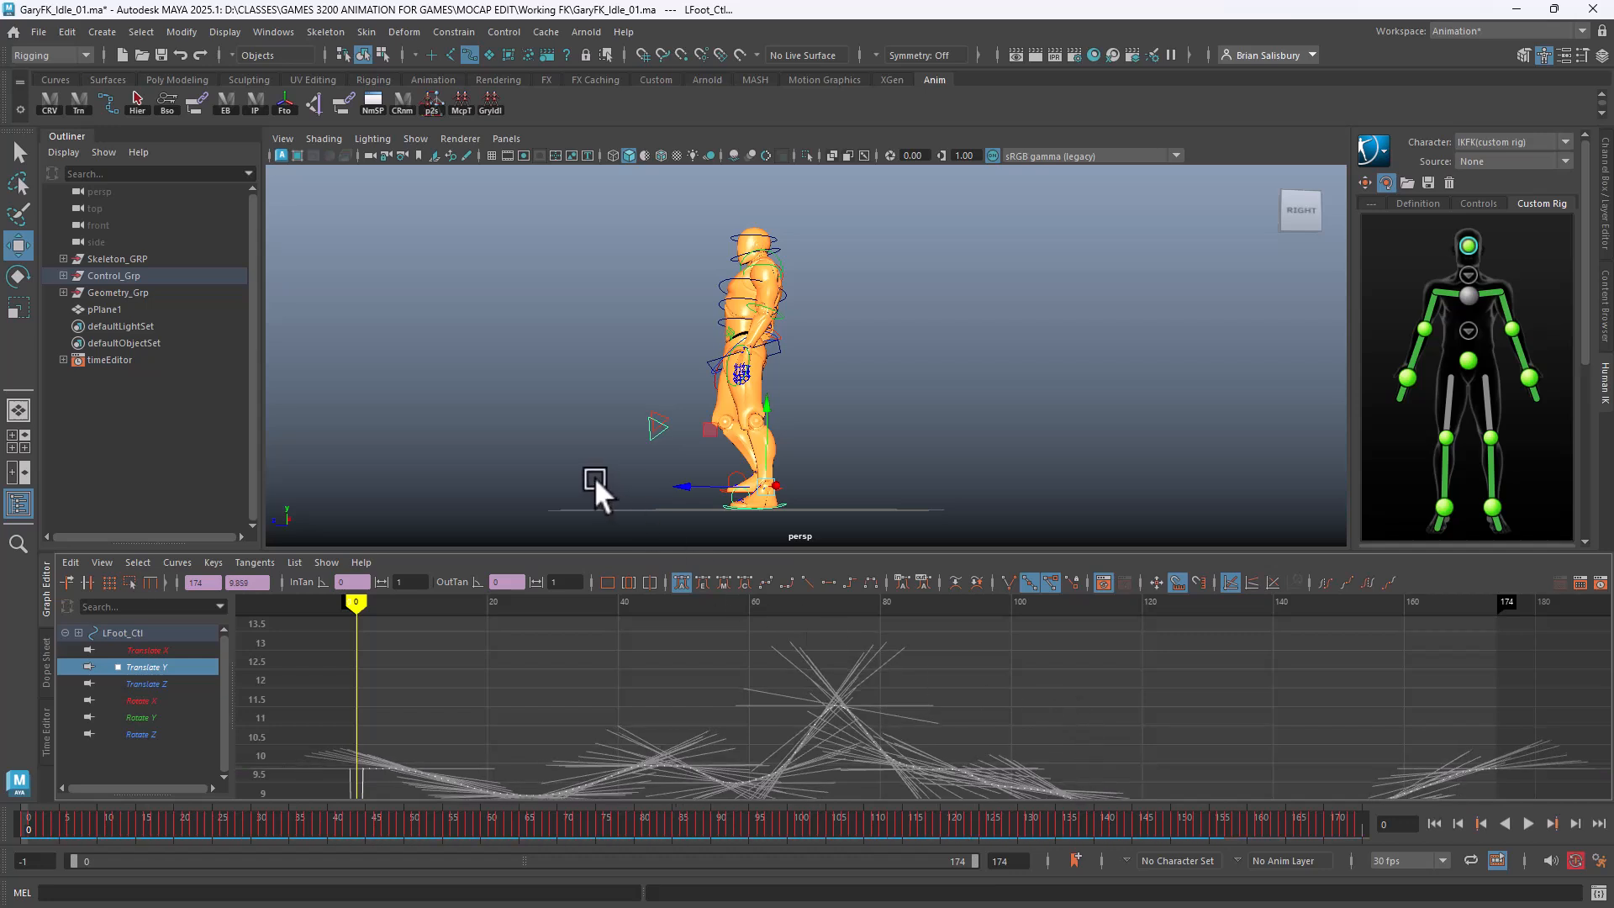
{"action": "left_click_drag", "start_coordinate": [593, 477], "coordinate": [736, 528], "text": "alt"}
Drag all RFoot_Ctl Translate Y keys from about 11 down to roughly 0.87, grounding the right foot
{"action": "left_click", "coordinate": [716, 493]}
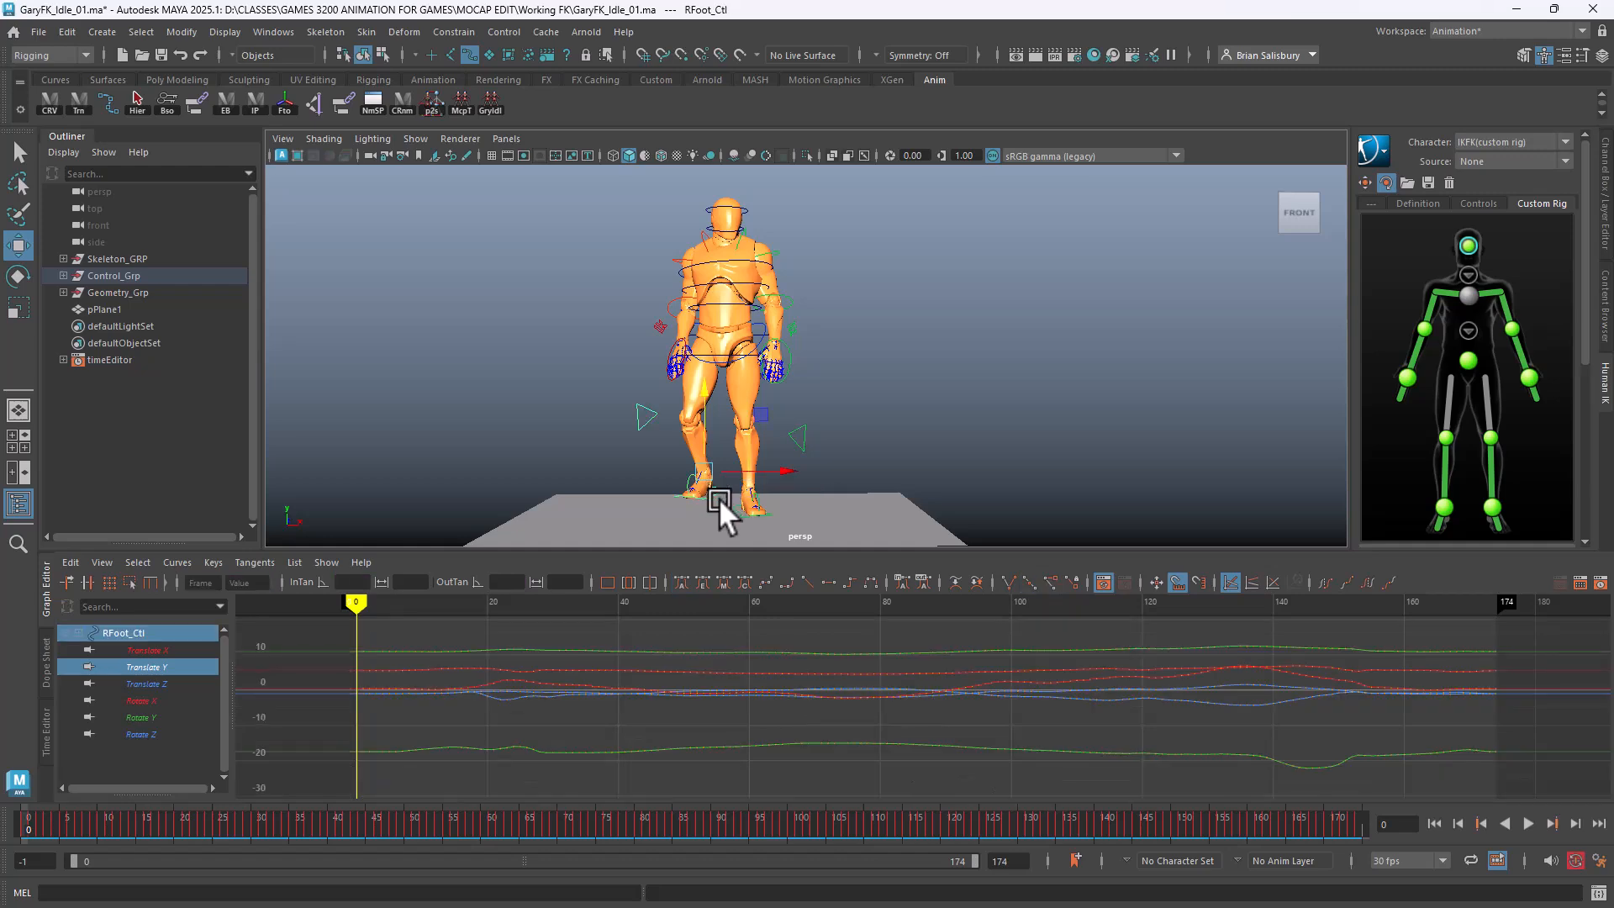
{"action": "left_click", "coordinate": [150, 666]}
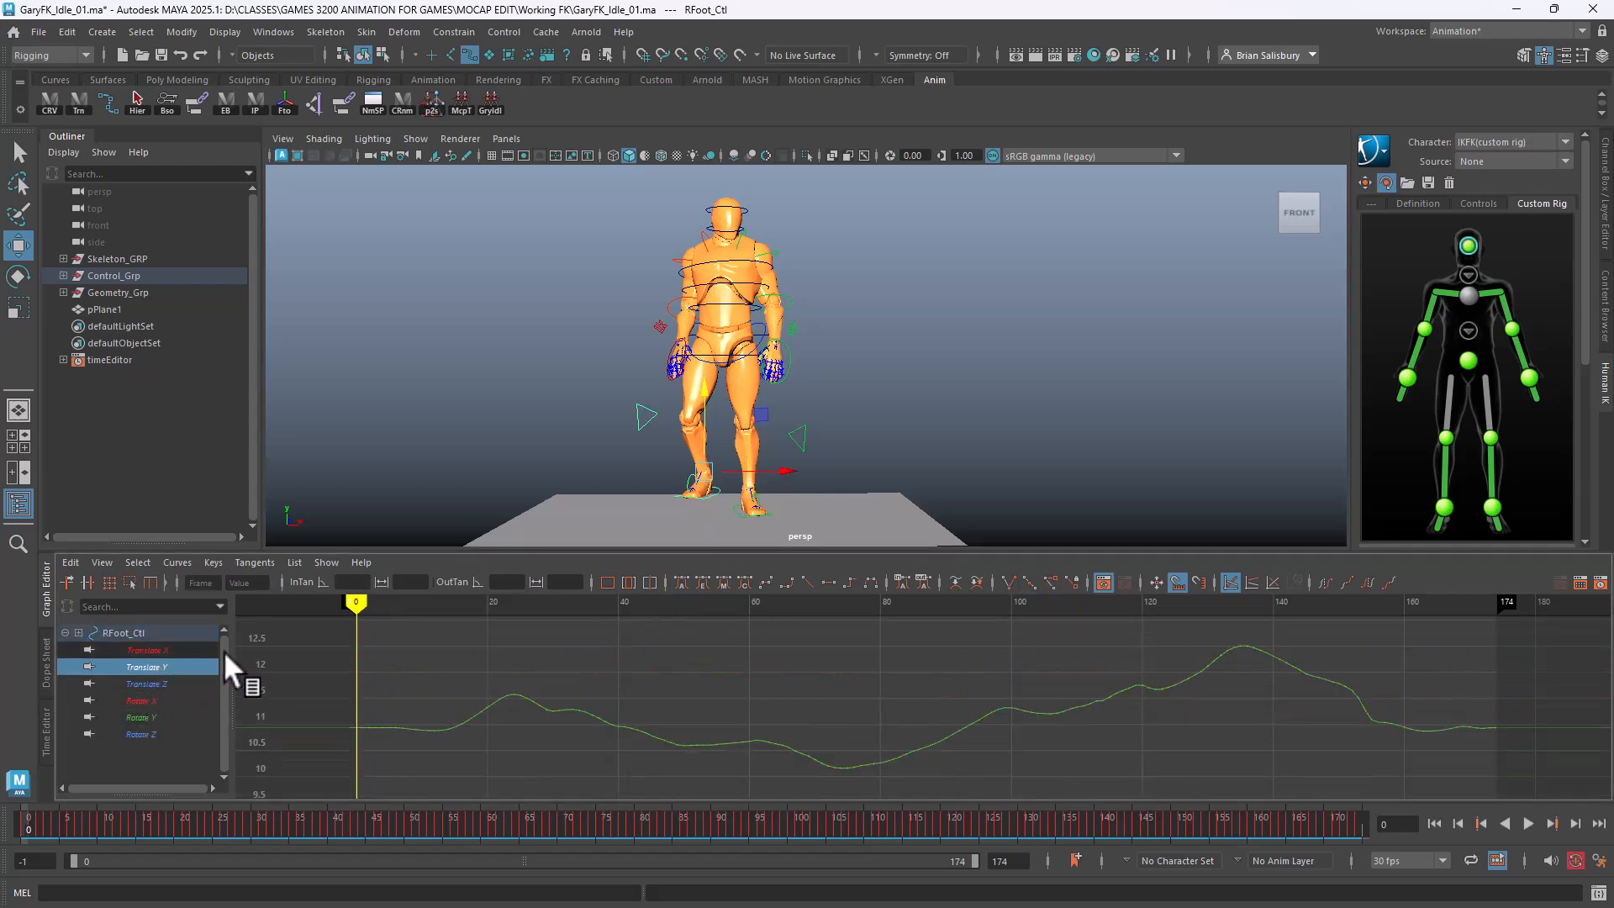
{"action": "left_click_drag", "start_coordinate": [284, 623], "coordinate": [1567, 769]}
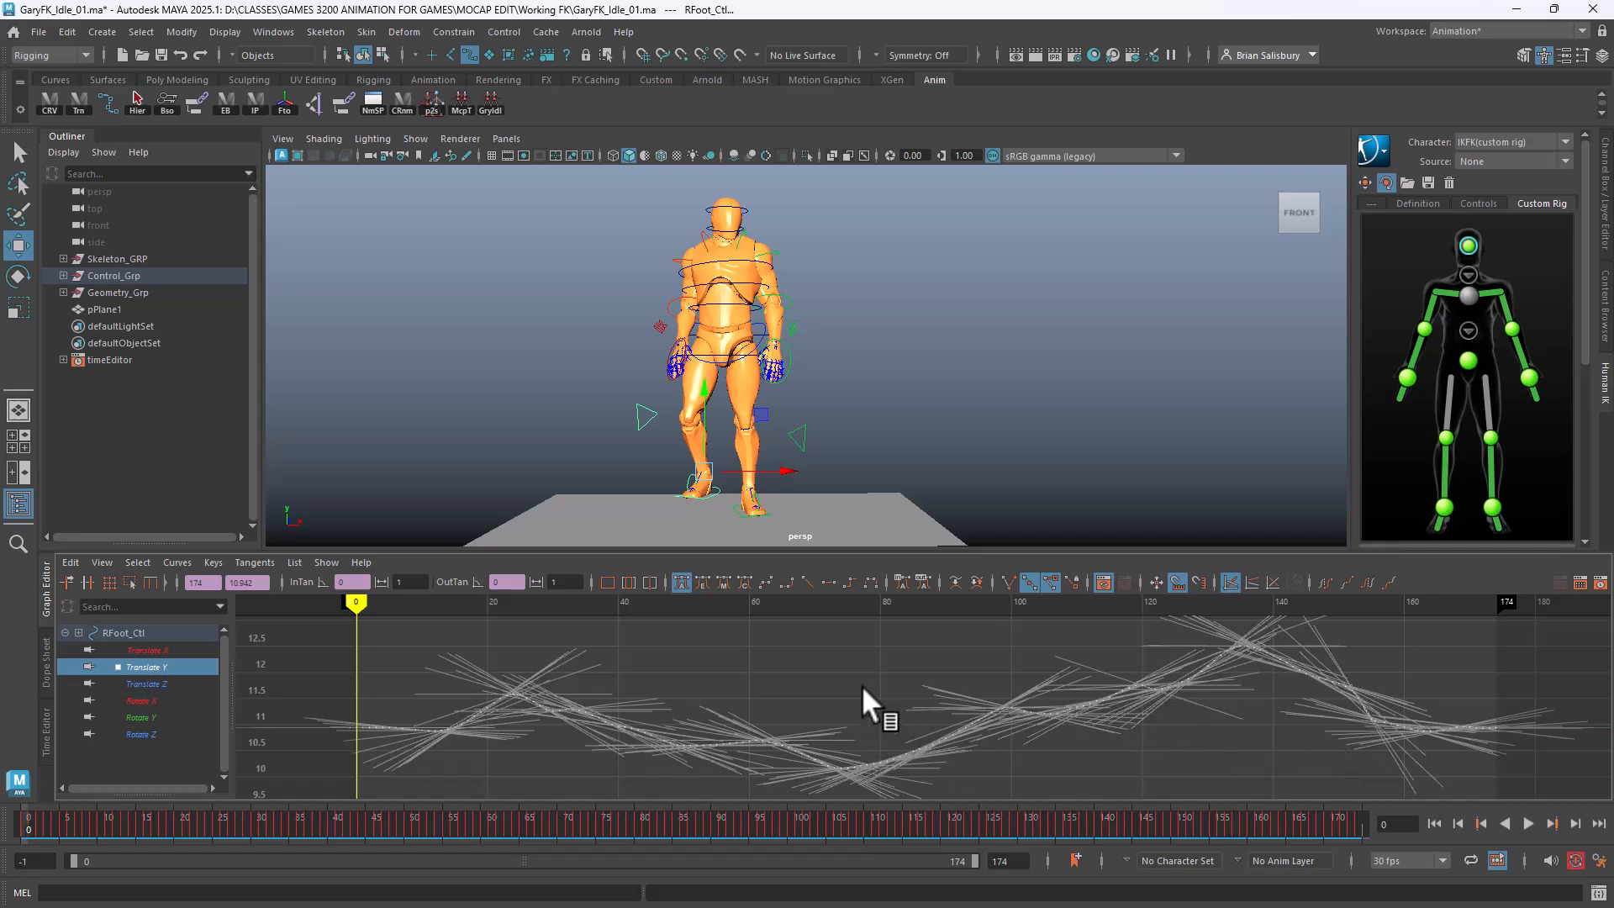
{"action": "middle_click_drag", "start_coordinate": [860, 685], "coordinate": [864, 795], "text": "shift"}
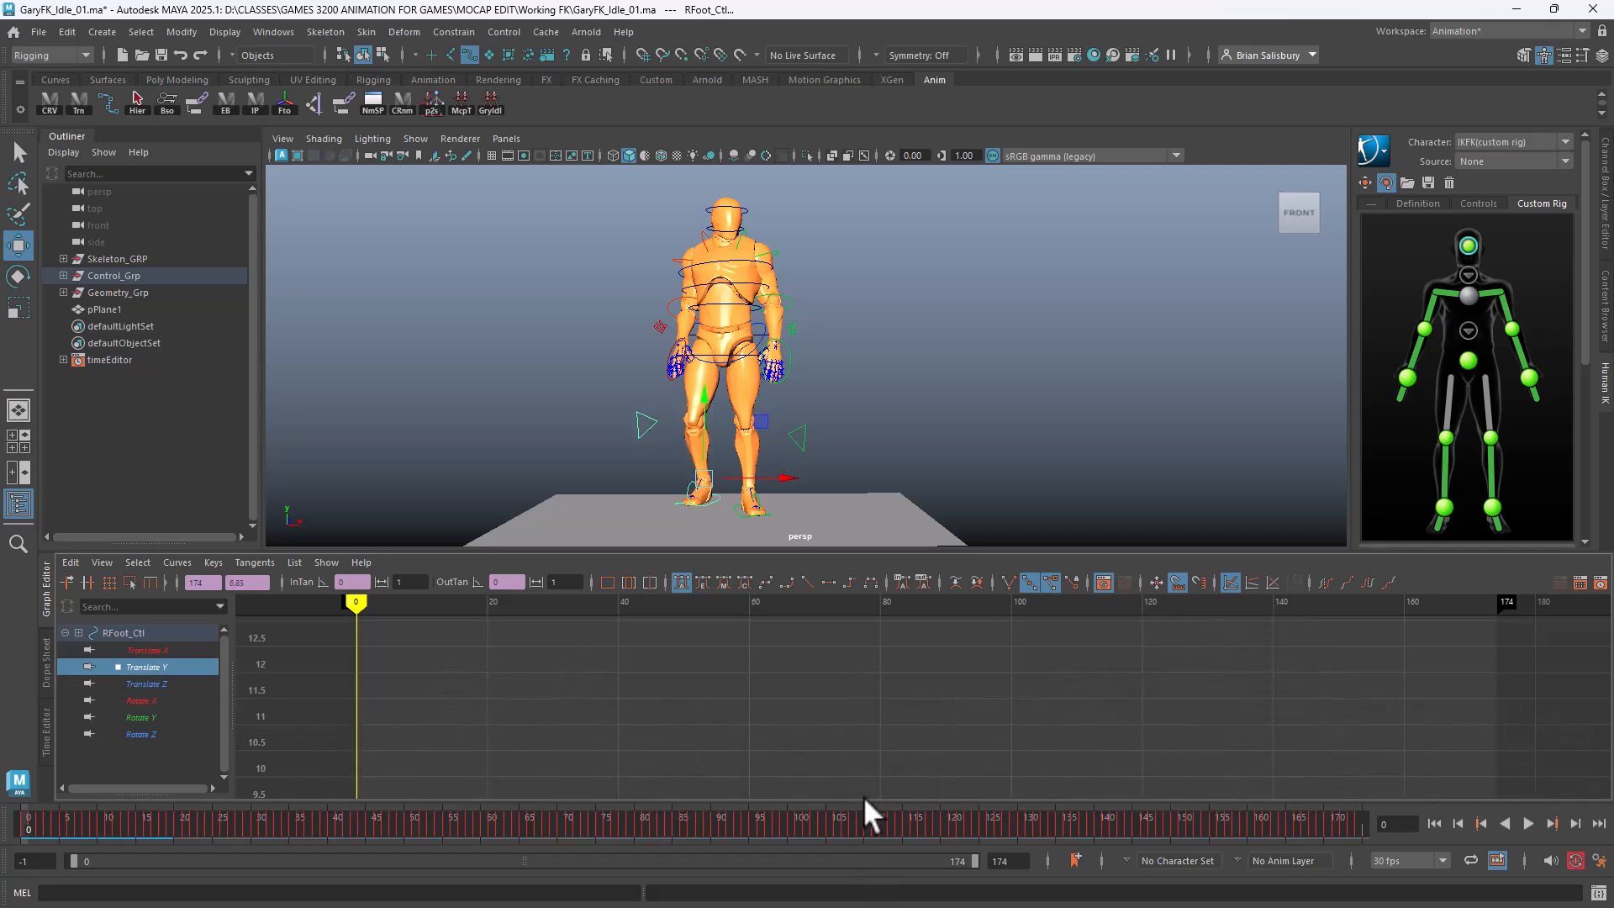
{"action": "middle_click_drag", "start_coordinate": [882, 719], "coordinate": [907, 883], "text": "shift"}
{"action": "middle_click_drag", "start_coordinate": [930, 721], "coordinate": [927, 819], "text": "shift"}
{"action": "middle_click_drag", "start_coordinate": [926, 883], "coordinate": [965, 812], "text": "shift"}
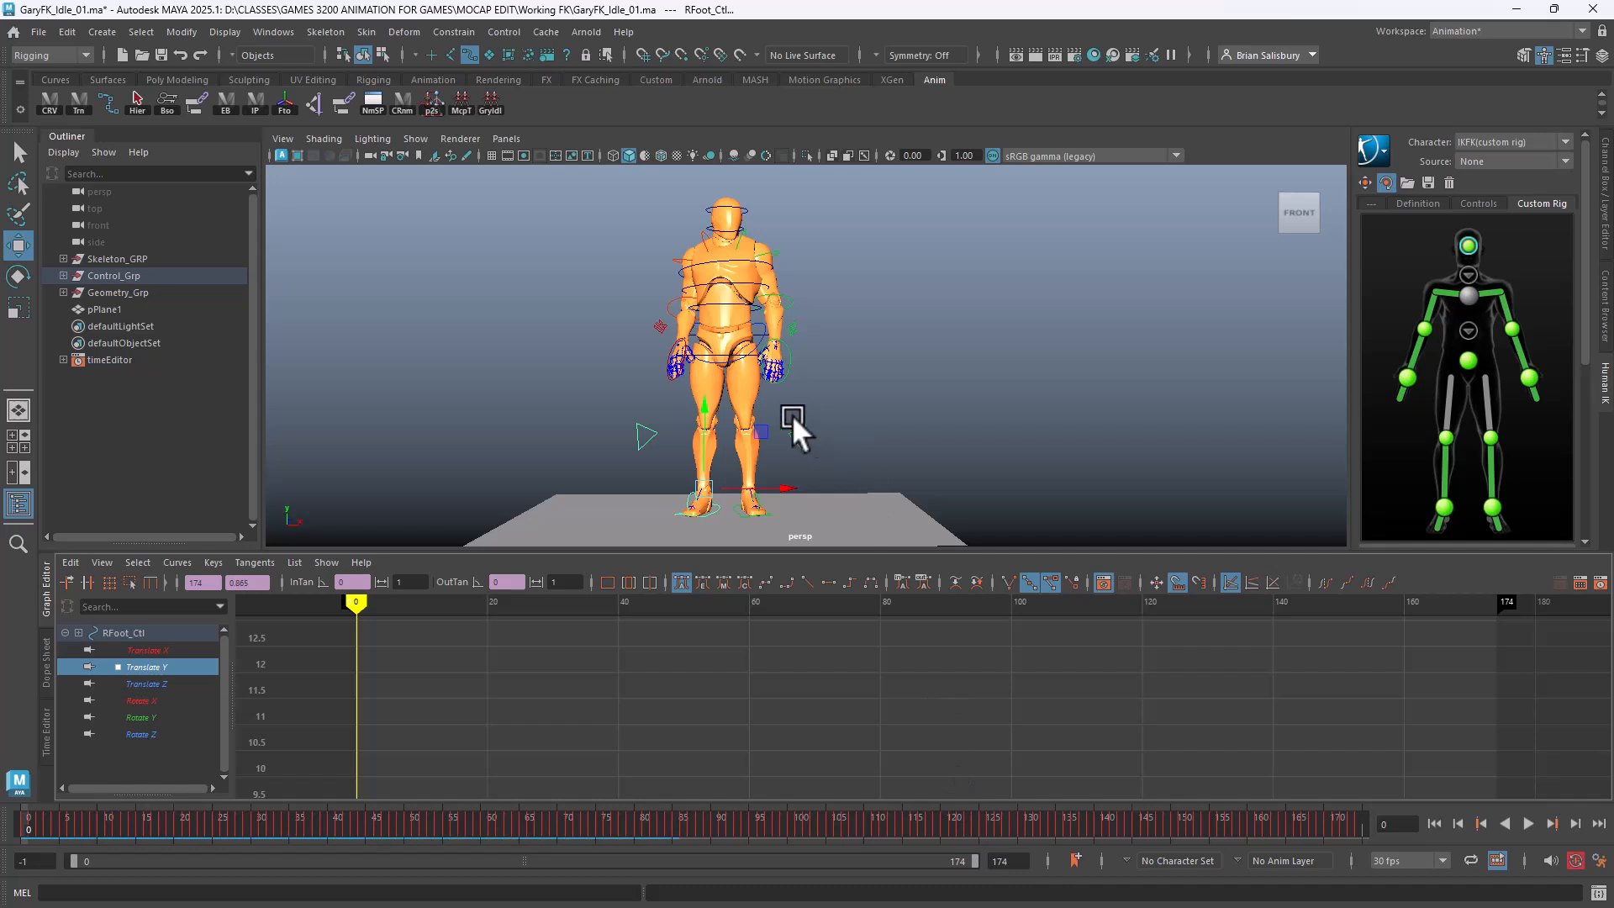
Select all of Main_Ctl's Translate Y keys and lower them slightly
{"action": "left_click", "coordinate": [714, 350]}
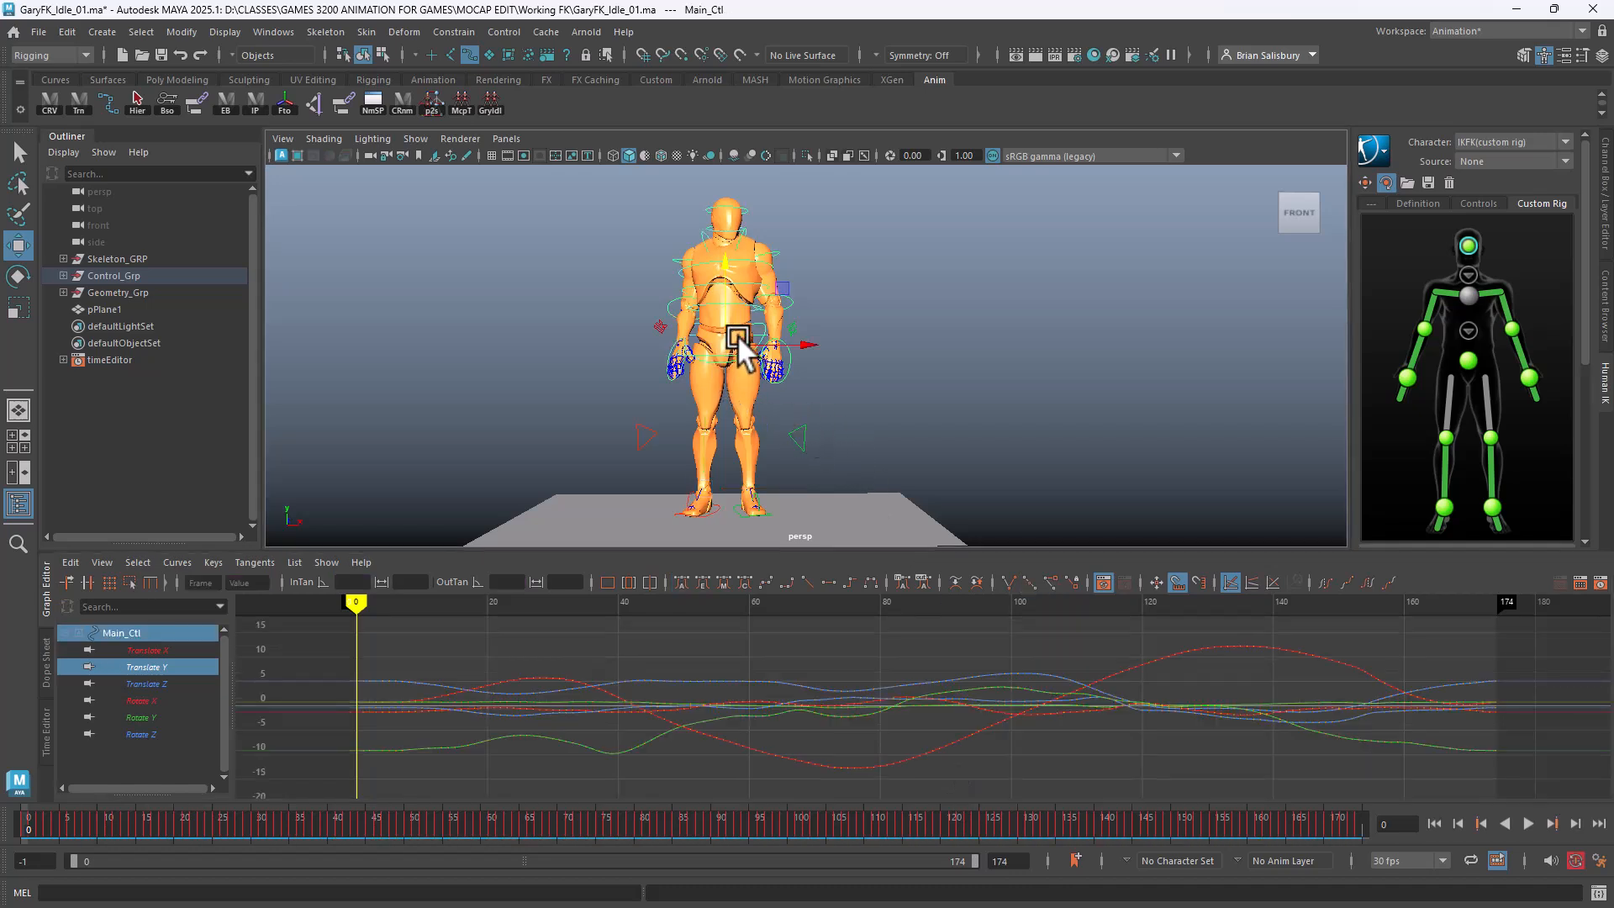
{"action": "left_click", "coordinate": [150, 668]}
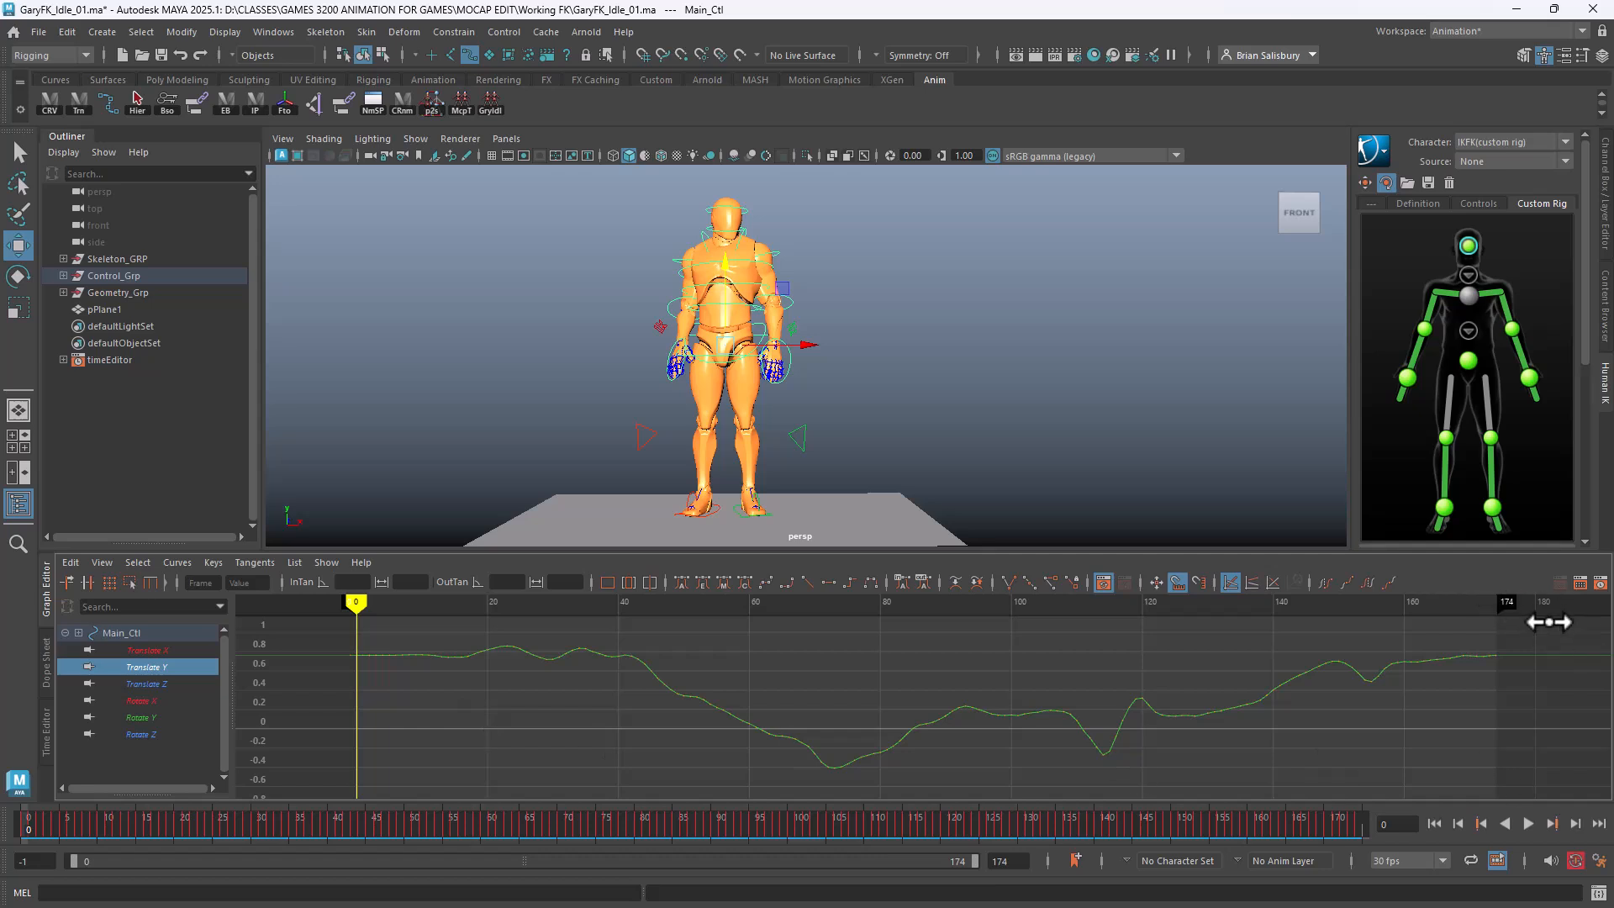
{"action": "left_click_drag", "start_coordinate": [1549, 622], "coordinate": [227, 771]}
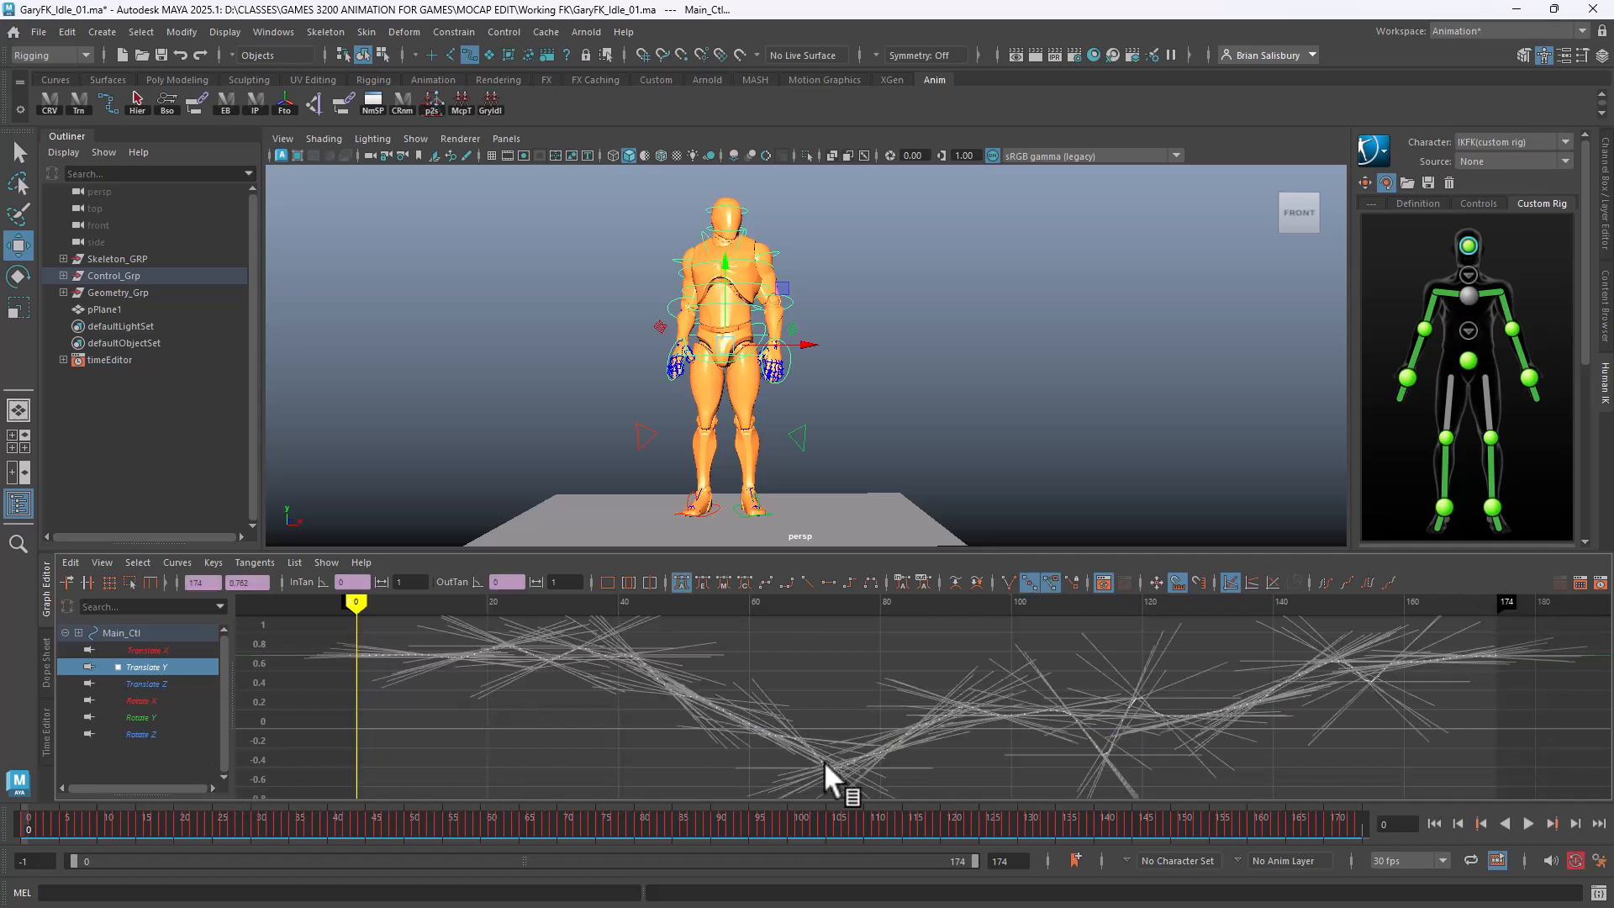
{"action": "middle_click_drag", "start_coordinate": [835, 669], "coordinate": [841, 681], "text": "shift"}
Try raising the Main_Ctl keys, play the idle, then undo back to about 0.692
{"action": "left_click_drag", "start_coordinate": [1091, 505], "coordinate": [870, 396], "text": "alt"}
{"action": "middle_click_drag", "start_coordinate": [952, 365], "coordinate": [955, 366]}
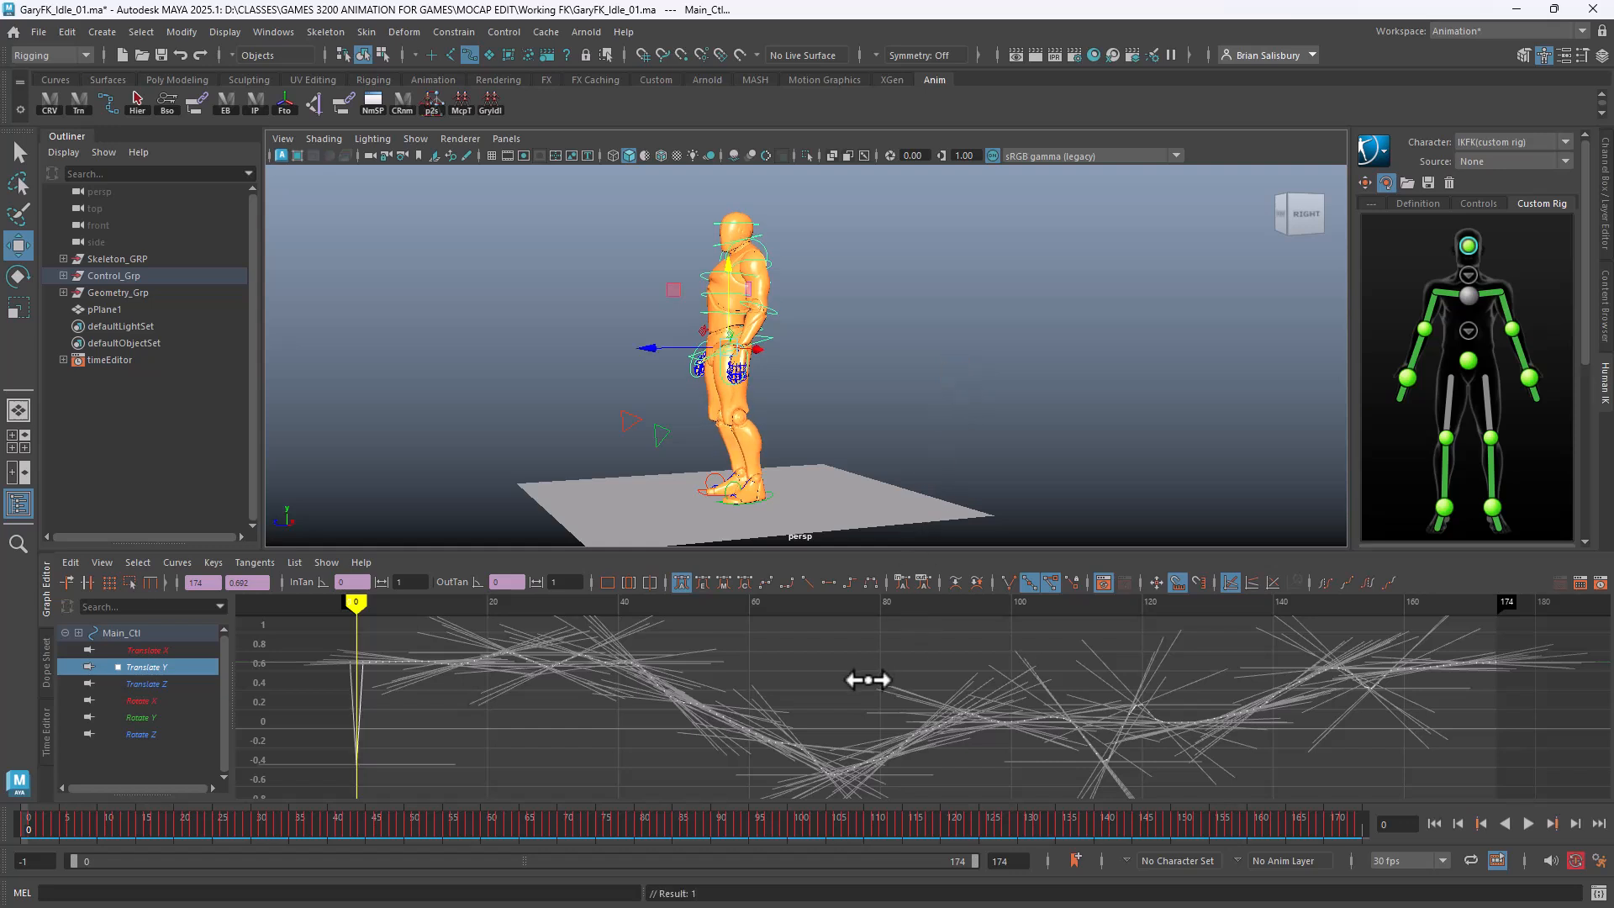
{"action": "middle_click_drag", "start_coordinate": [867, 680], "coordinate": [887, 623]}
{"action": "left_click_drag", "start_coordinate": [891, 447], "coordinate": [1041, 427], "text": "alt"}
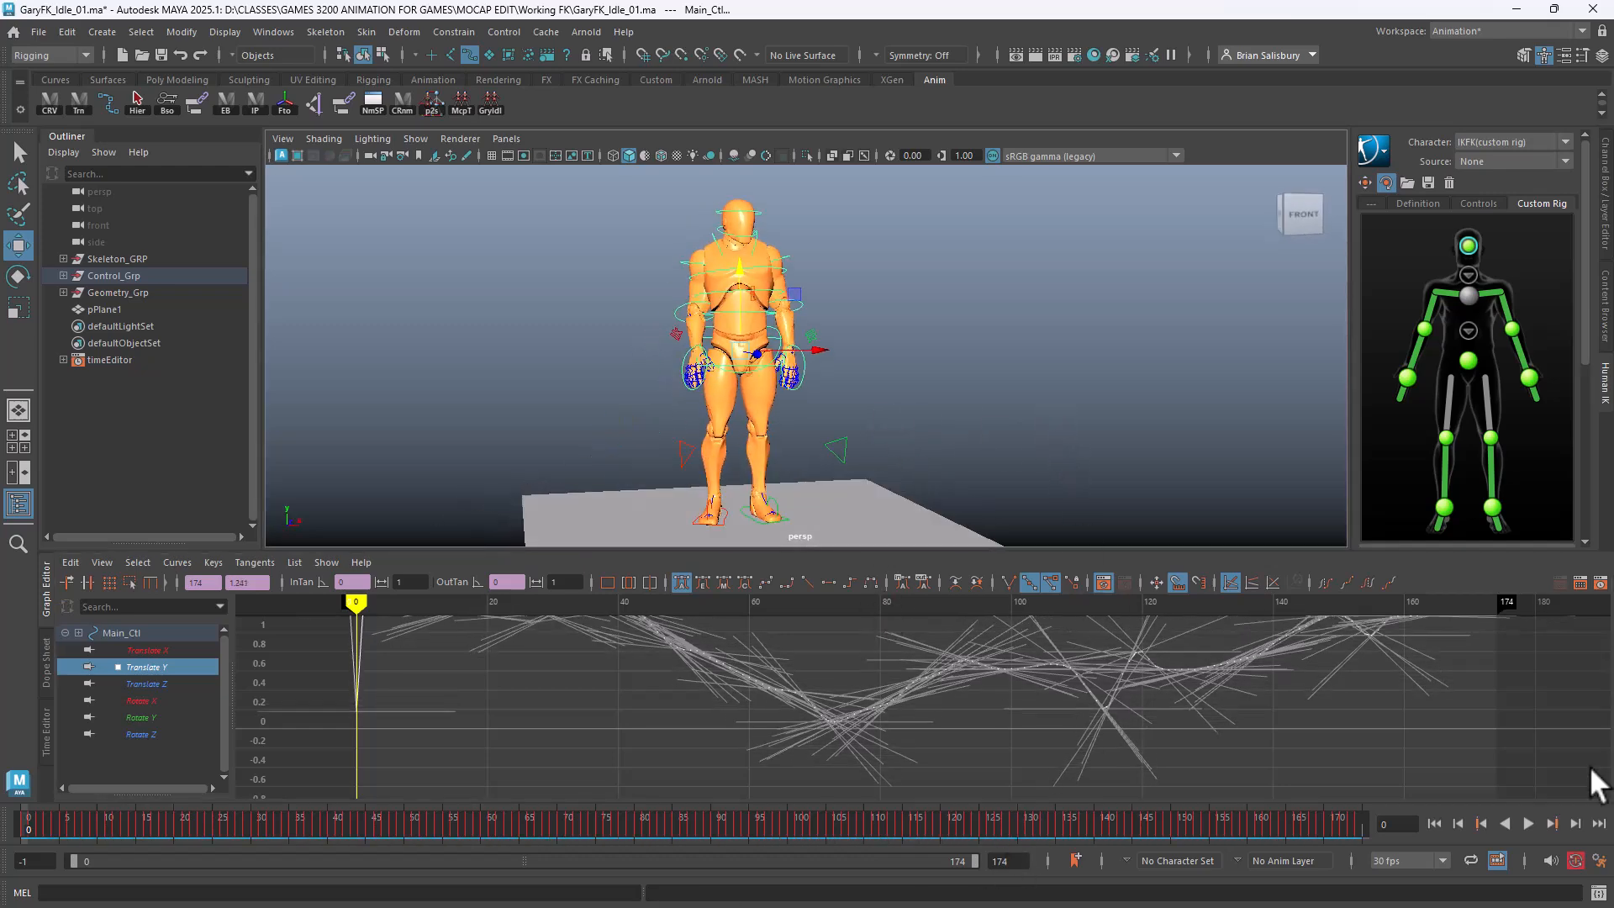
{"action": "left_click", "coordinate": [1526, 822]}
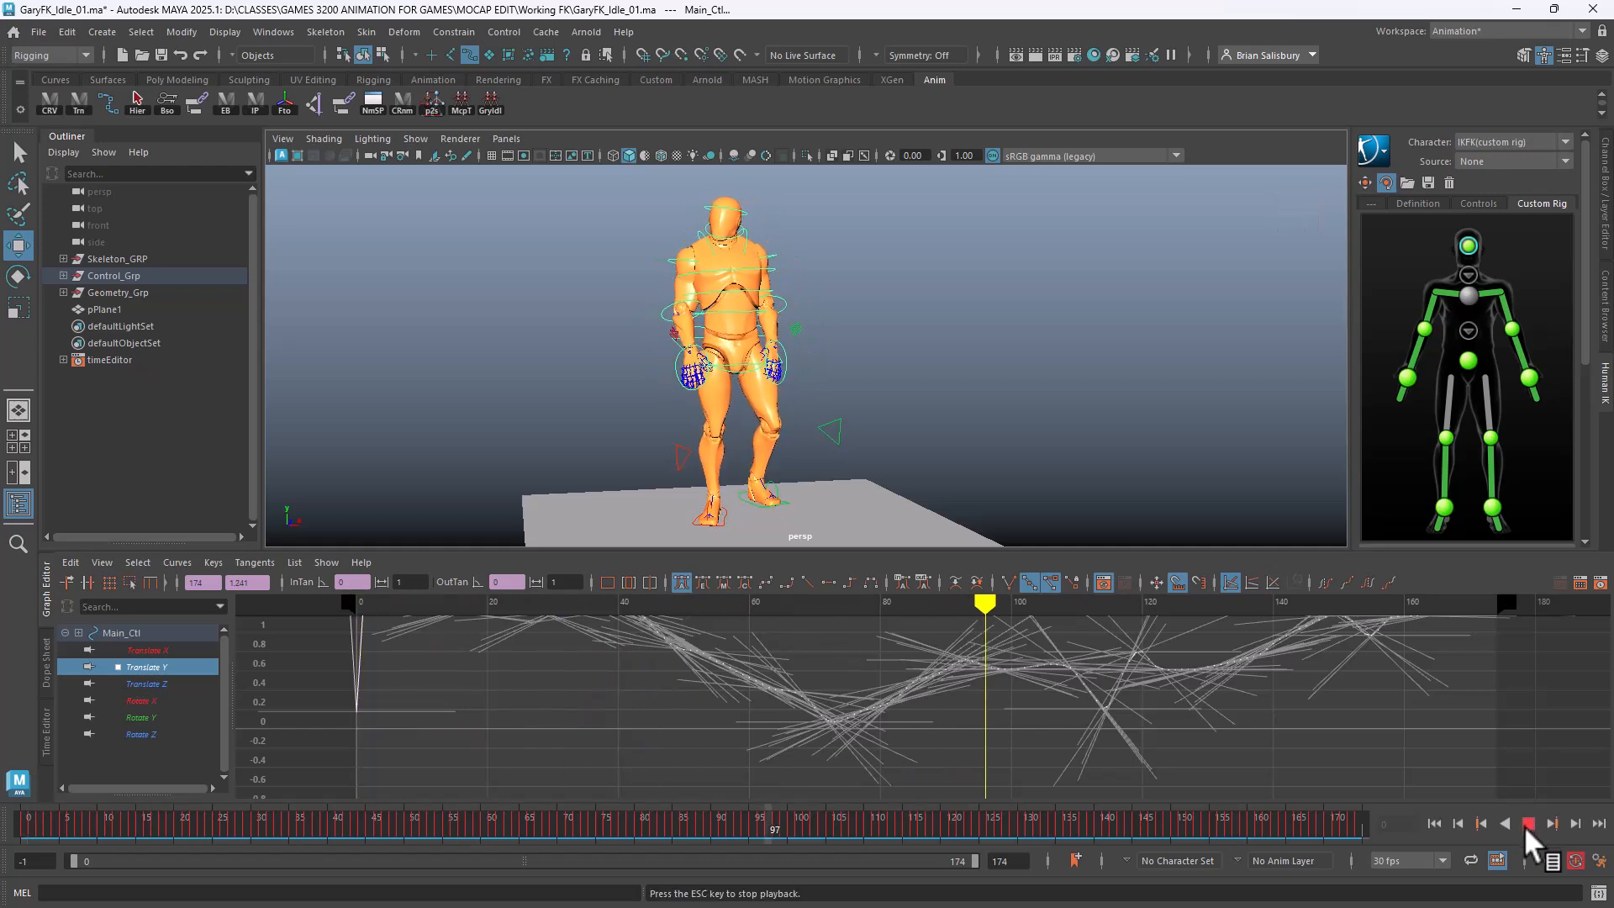
{"action": "key", "text": "ctrl+z"}
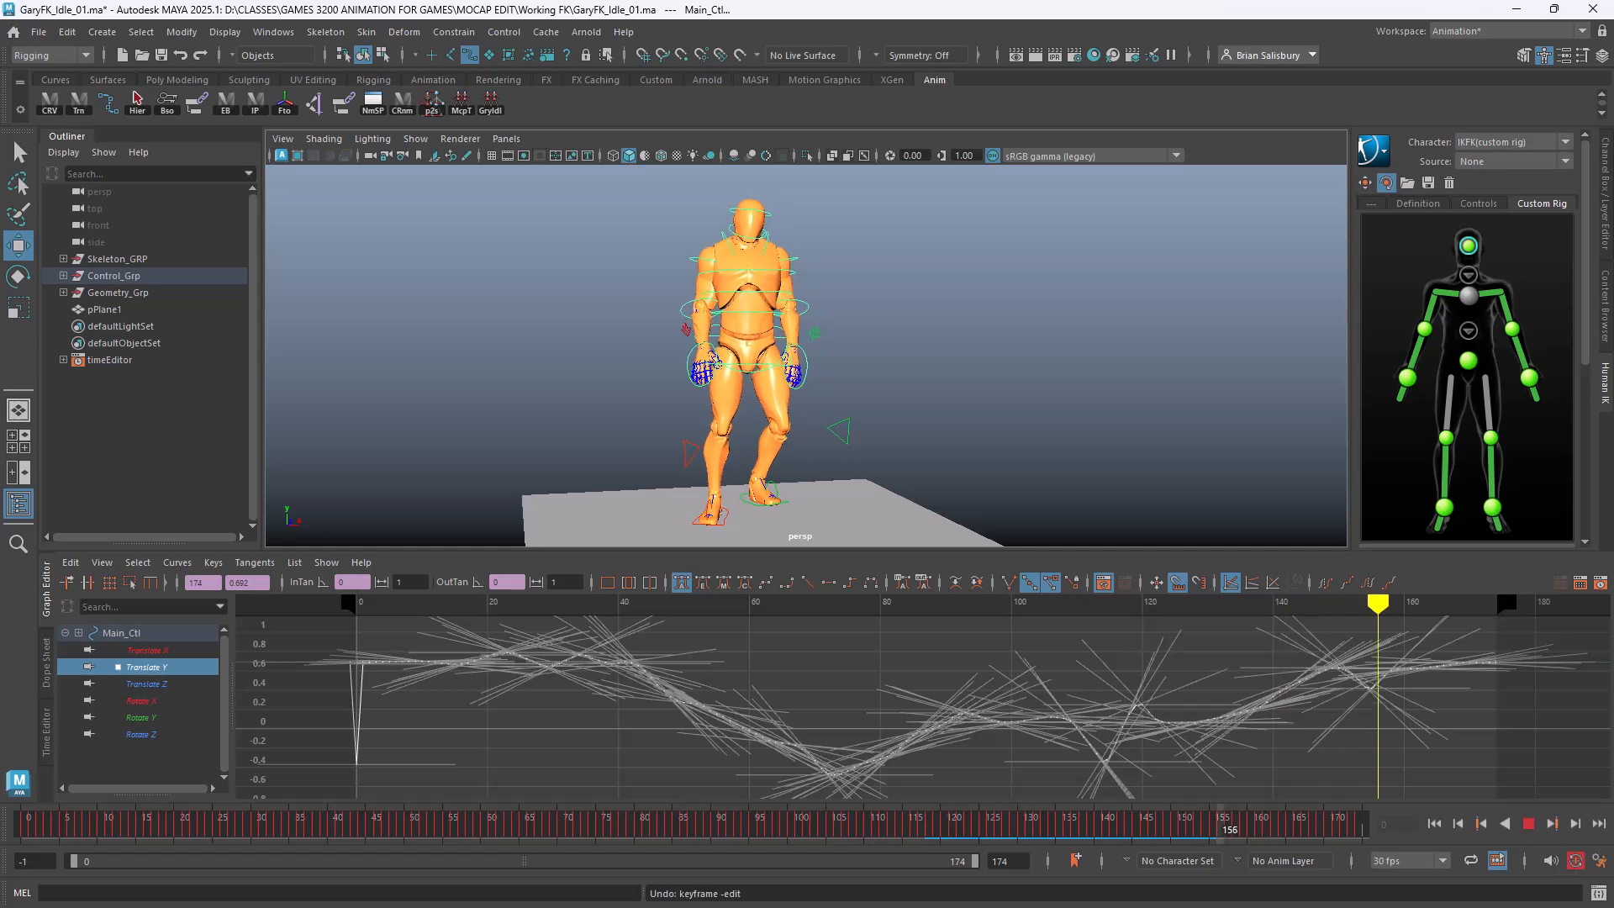
Stop playback and lower all LFoot_Ctl Translate Y keys to about 0.66
{"action": "left_click", "coordinate": [1526, 823]}
{"action": "key", "text": "ctrl+z"}
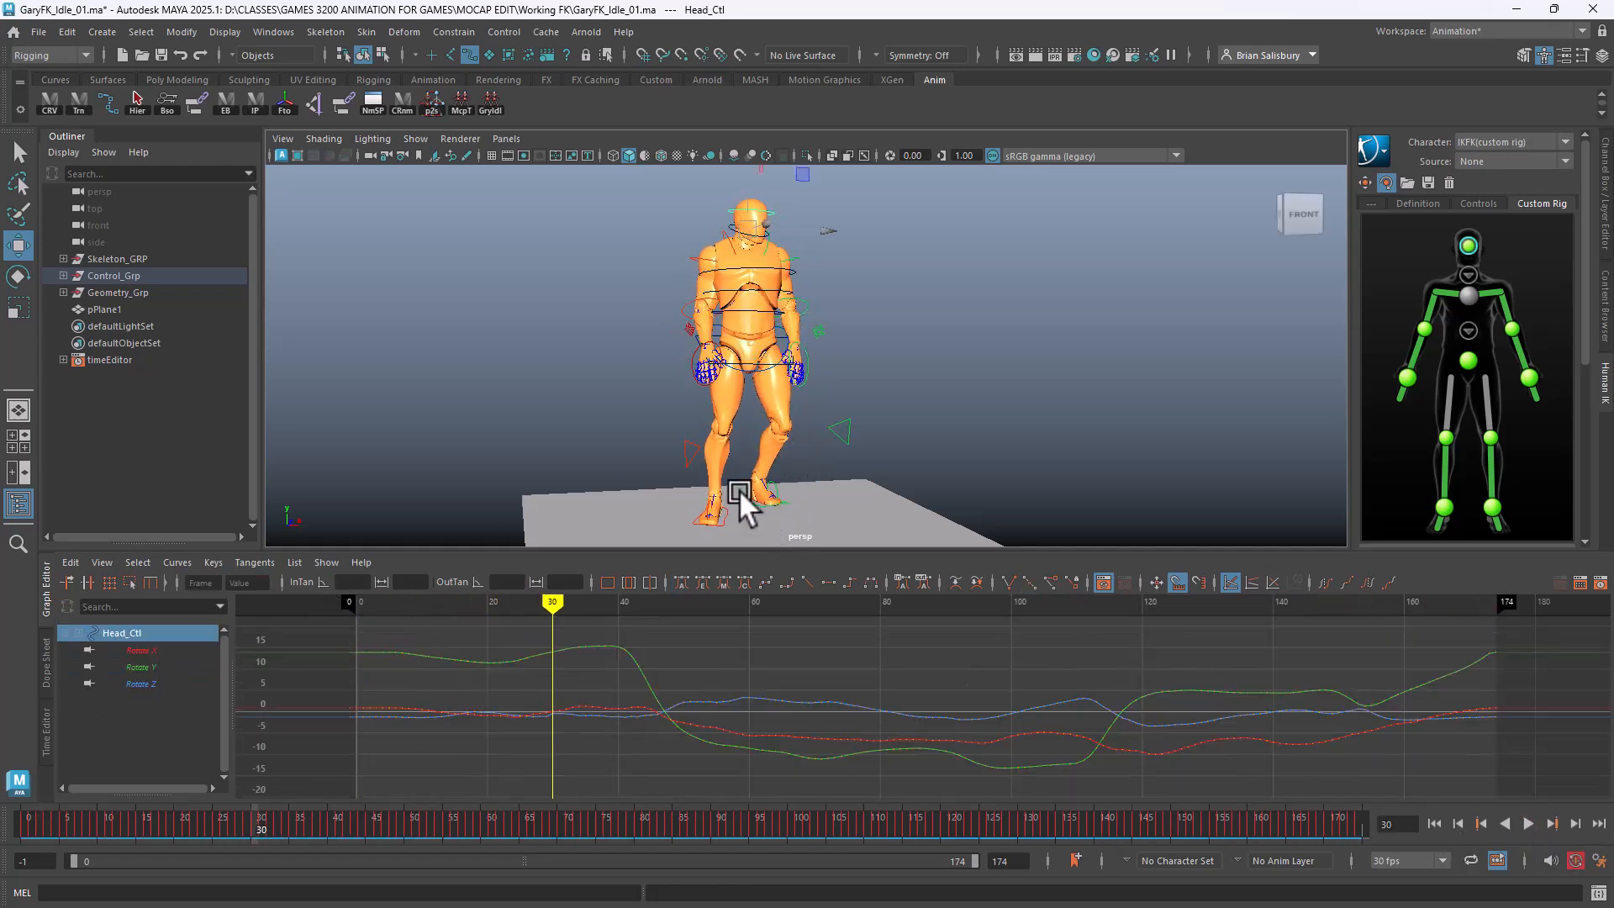
{"action": "left_click", "coordinate": [742, 490]}
{"action": "left_click", "coordinate": [143, 667]}
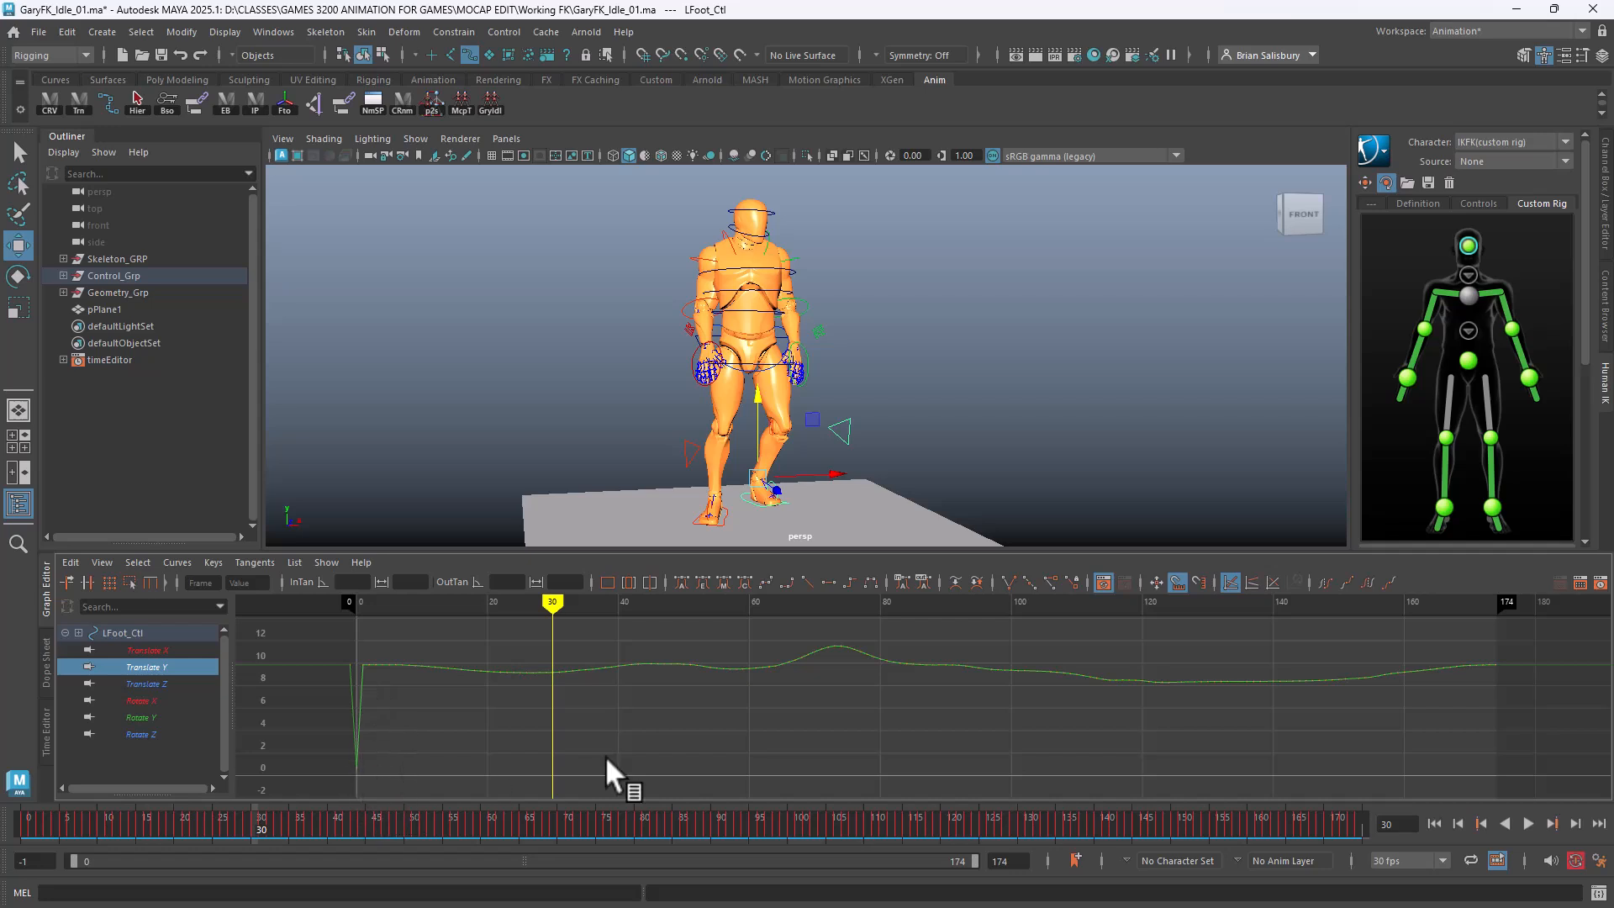
{"action": "left_click_drag", "start_coordinate": [1547, 633], "coordinate": [360, 721]}
{"action": "middle_click_drag", "start_coordinate": [729, 785], "coordinate": [735, 874], "text": "shift"}
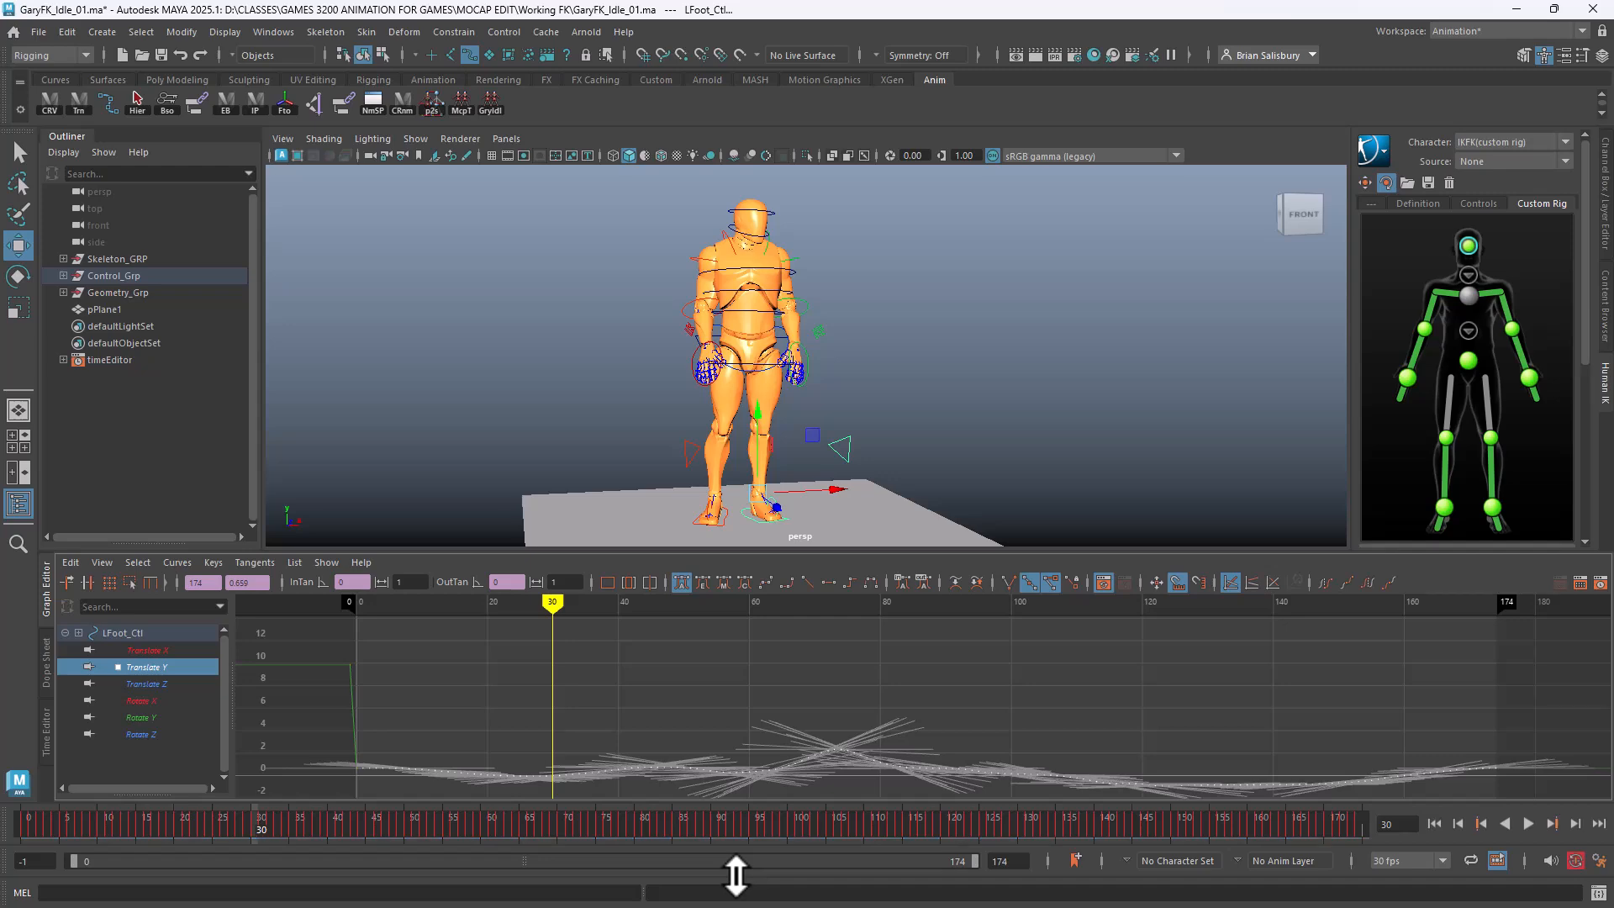
Pull the stray frame -1 key down to 0.659 and scrub the animation to review
{"action": "left_click", "coordinate": [774, 652]}
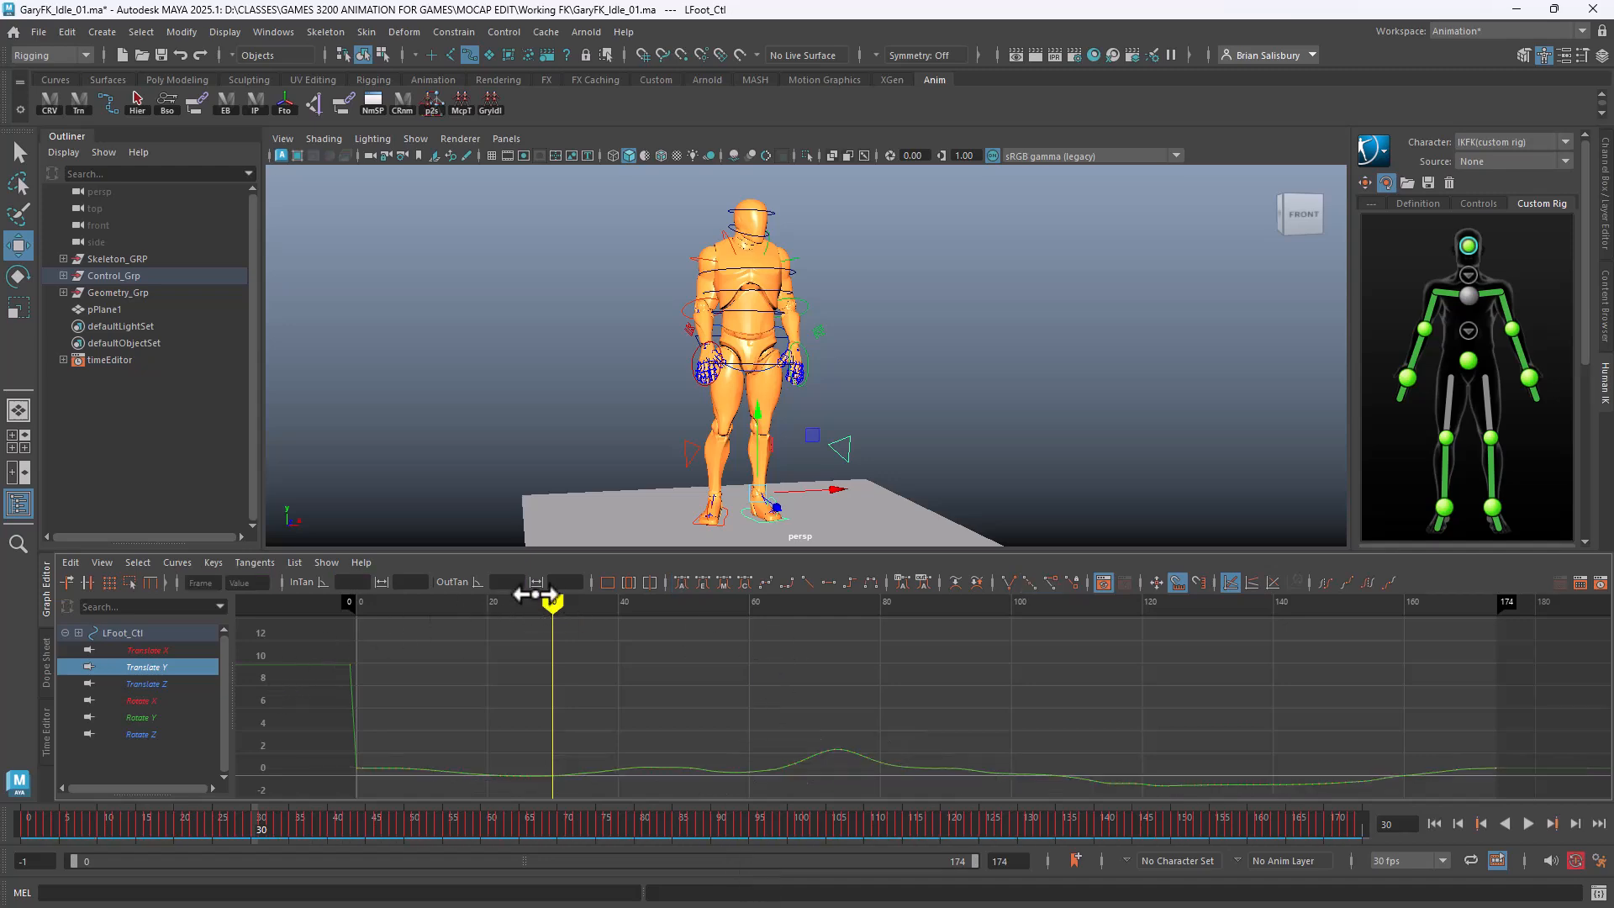
{"action": "key", "text": "alt+v"}
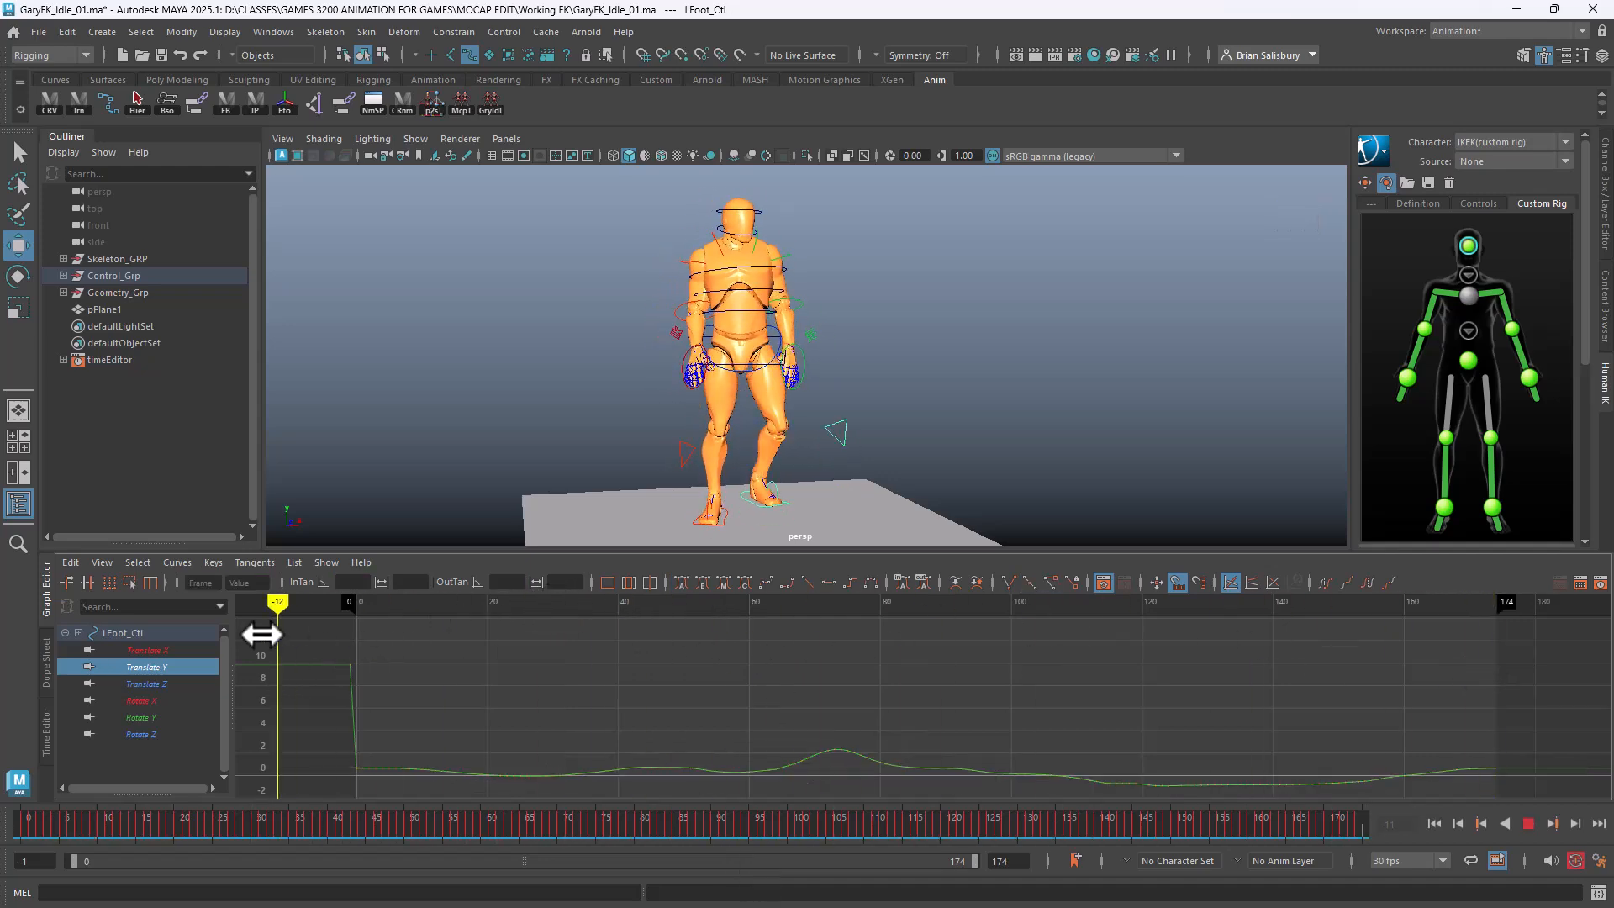
{"action": "left_click_drag", "start_coordinate": [929, 678], "coordinate": [385, 692]}
{"action": "middle_click_drag", "start_coordinate": [387, 690], "coordinate": [408, 774], "text": "shift"}
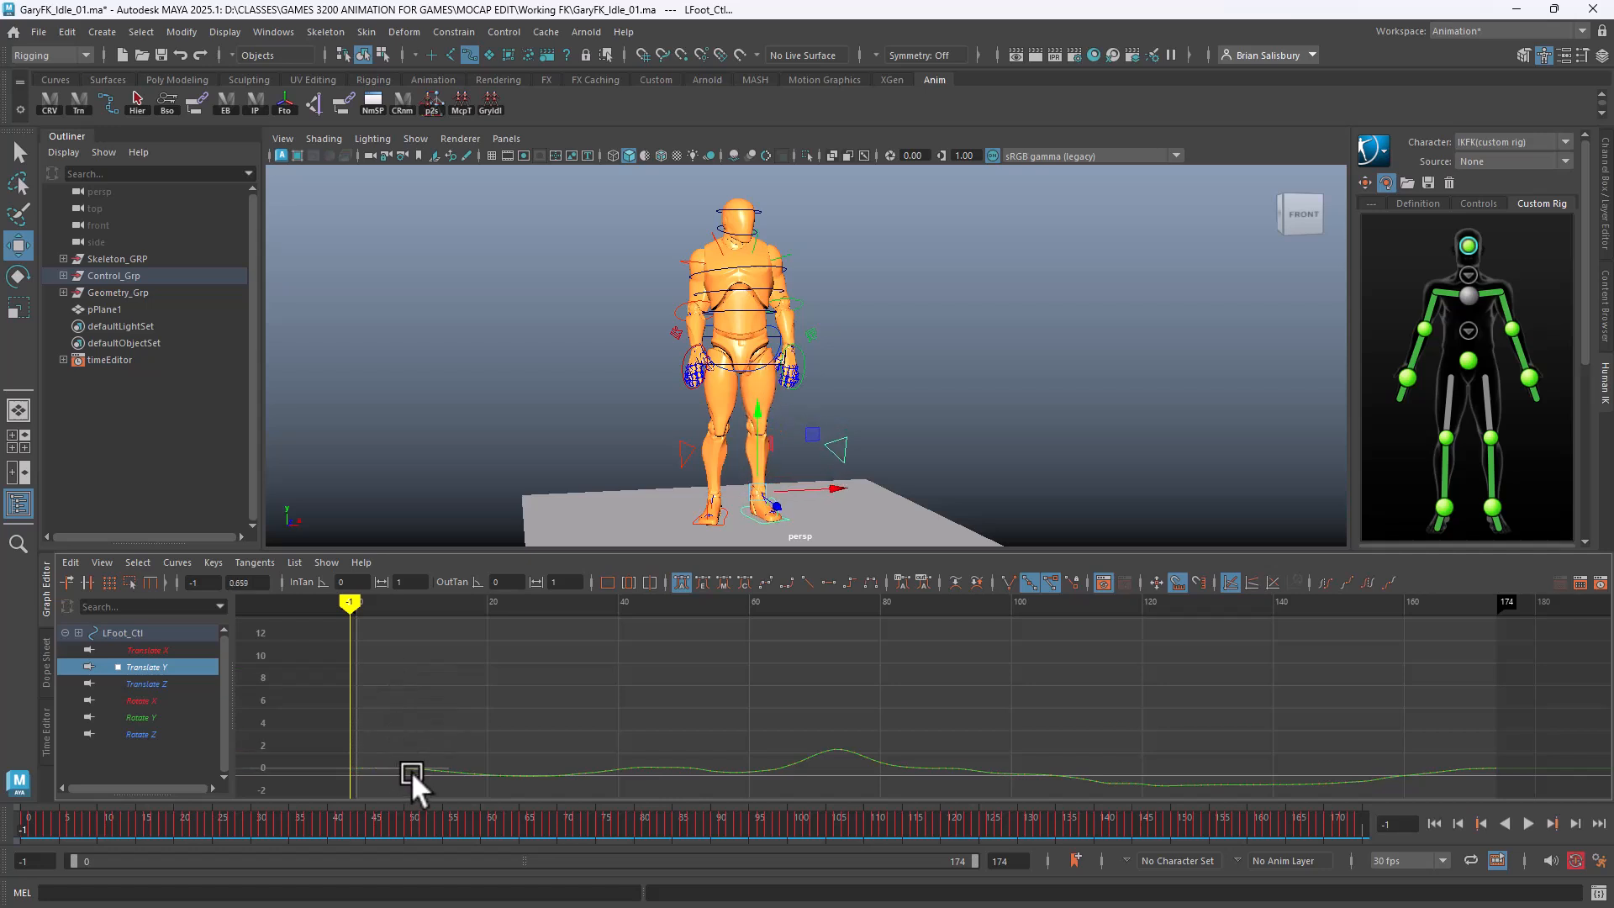
{"action": "left_click_drag", "start_coordinate": [554, 819], "coordinate": [406, 797]}
{"action": "mouse_move", "coordinate": [287, 778]}
{"action": "left_mouse_down"}
{"action": "mouse_move", "coordinate": [450, 767]}
{"action": "mouse_move", "coordinate": [194, 721]}
{"action": "mouse_move", "coordinate": [1375, 822]}
{"action": "mouse_move", "coordinate": [34, 820]}
{"action": "mouse_move", "coordinate": [528, 814]}
{"action": "mouse_move", "coordinate": [51, 809]}
{"action": "mouse_move", "coordinate": [10, 765]}
{"action": "mouse_move", "coordinate": [67, 807]}
{"action": "mouse_move", "coordinate": [217, 780]}
{"action": "mouse_move", "coordinate": [714, 778]}
{"action": "mouse_move", "coordinate": [35, 790]}
{"action": "mouse_move", "coordinate": [252, 834]}
{"action": "mouse_move", "coordinate": [698, 834]}
{"action": "mouse_move", "coordinate": [54, 838]}
{"action": "left_mouse_up"}
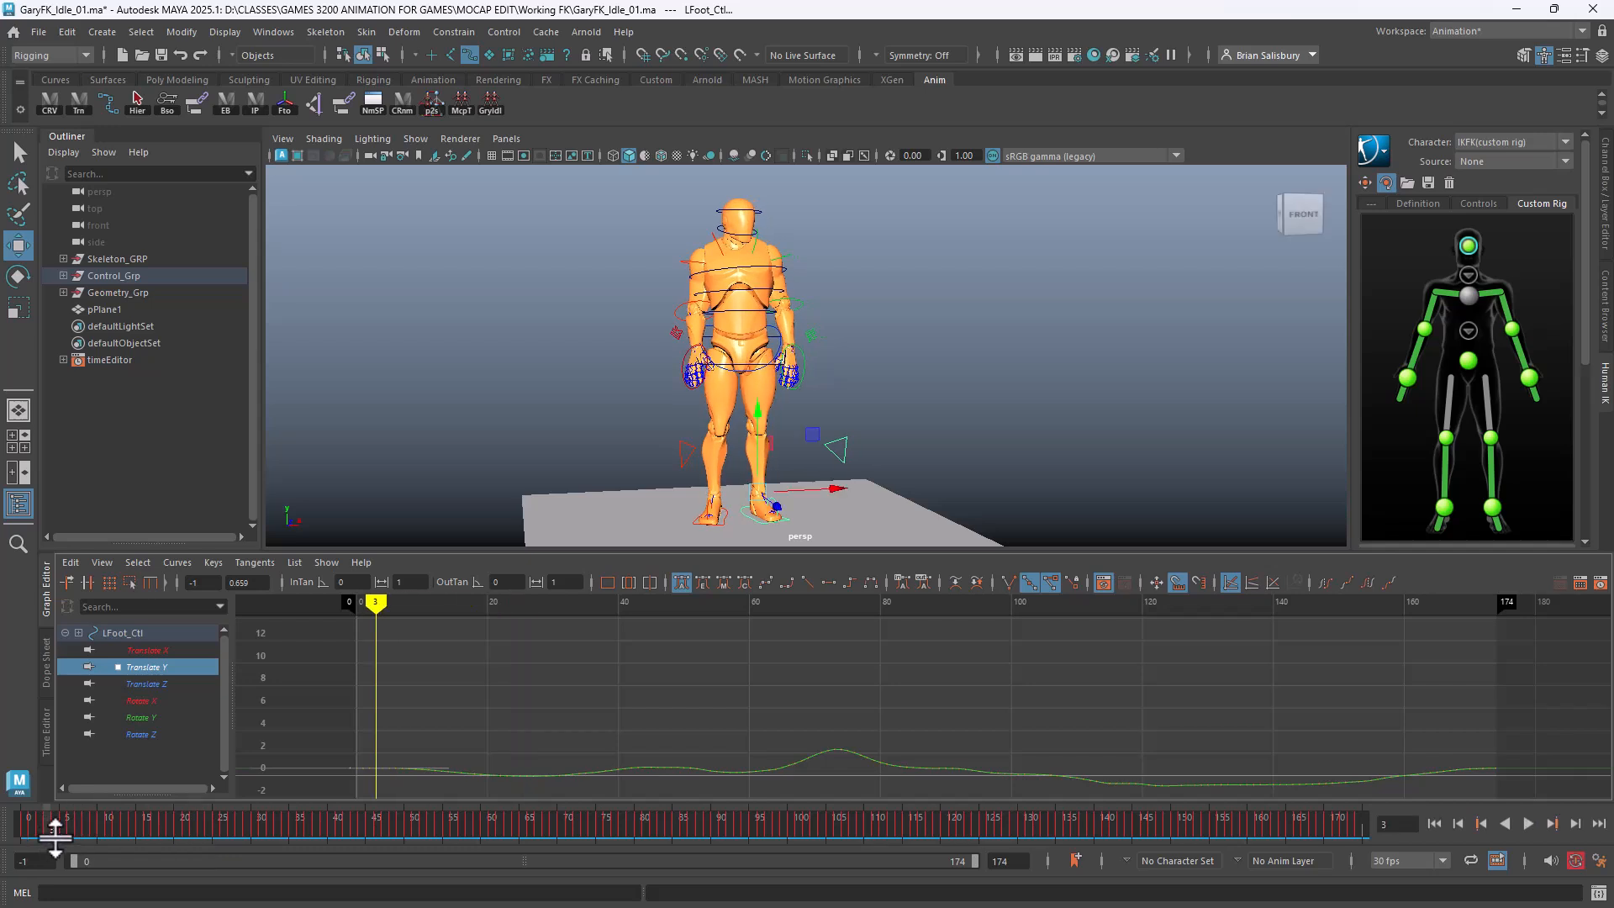
Delete RFoot_Ctl's Translate X, Y and Z keys from frame 0 to 37
{"action": "left_click", "coordinate": [722, 516]}
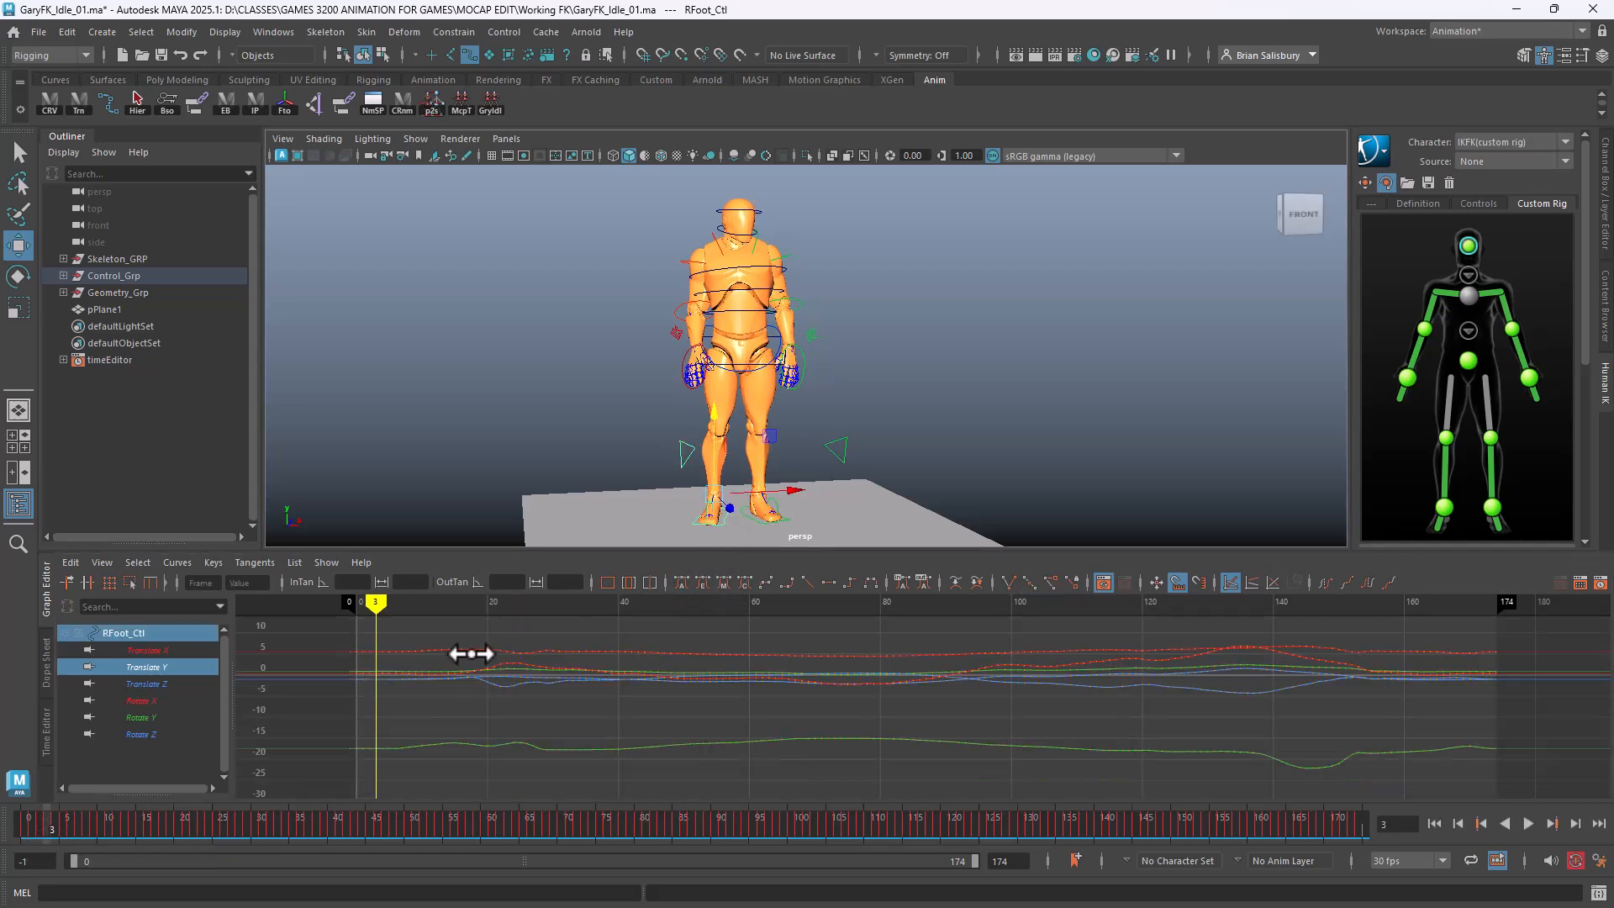
{"action": "mouse_move", "coordinate": [376, 603]}
{"action": "left_mouse_down"}
{"action": "mouse_move", "coordinate": [334, 606]}
{"action": "mouse_move", "coordinate": [605, 650]}
{"action": "mouse_move", "coordinate": [868, 655]}
{"action": "mouse_move", "coordinate": [239, 643]}
{"action": "mouse_move", "coordinate": [675, 649]}
{"action": "mouse_move", "coordinate": [479, 645]}
{"action": "mouse_move", "coordinate": [598, 654]}
{"action": "left_mouse_up"}
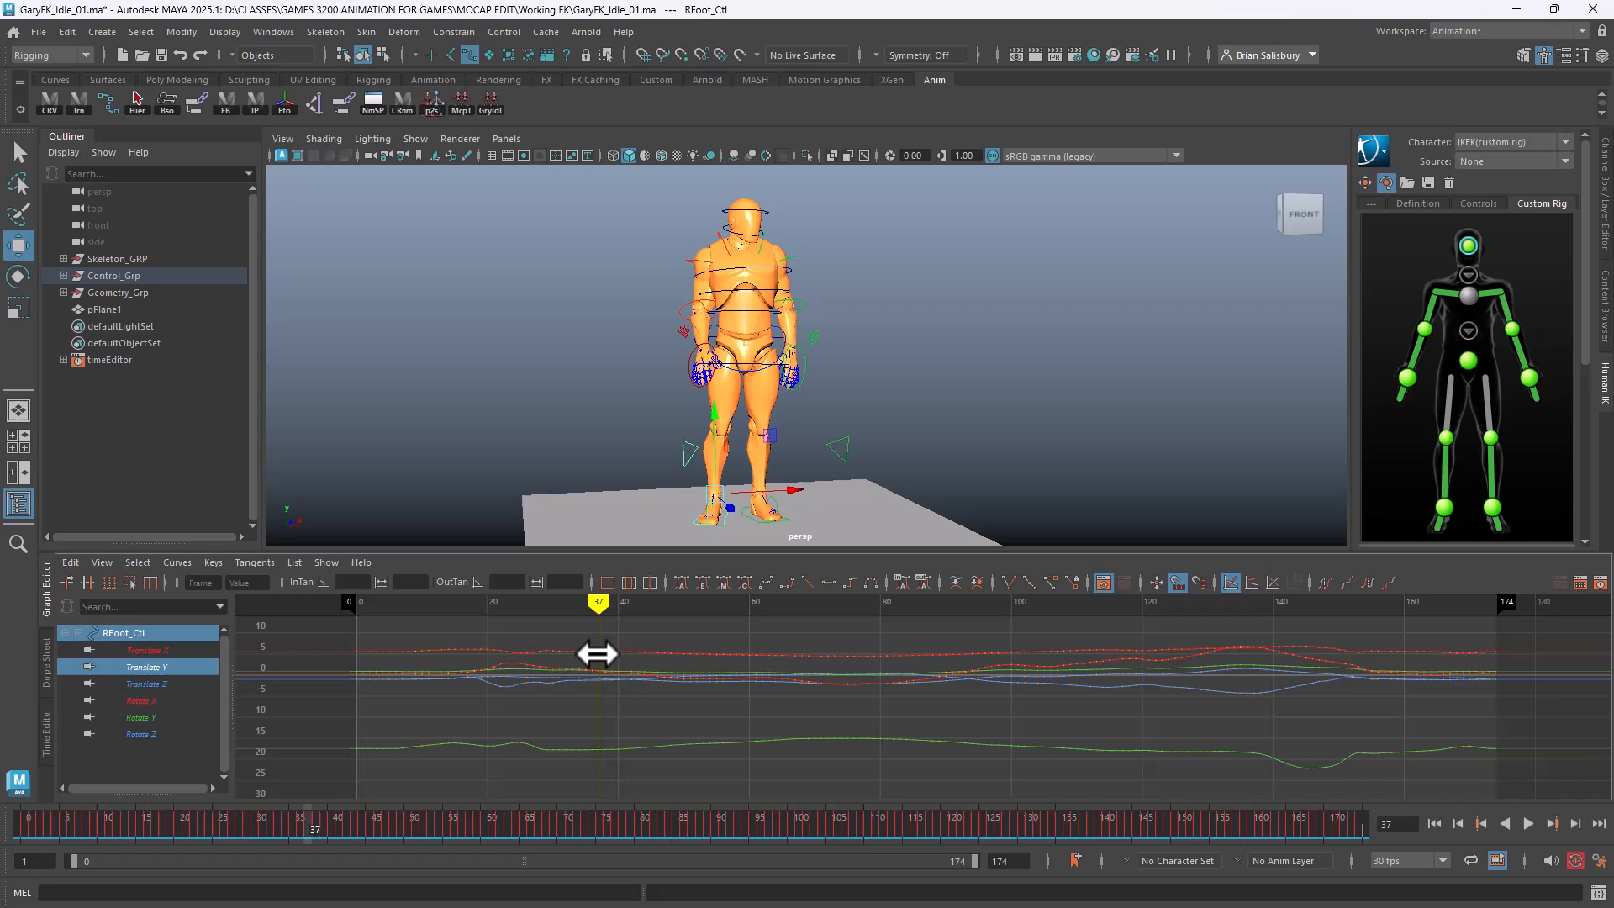
{"action": "left_click", "coordinate": [158, 664]}
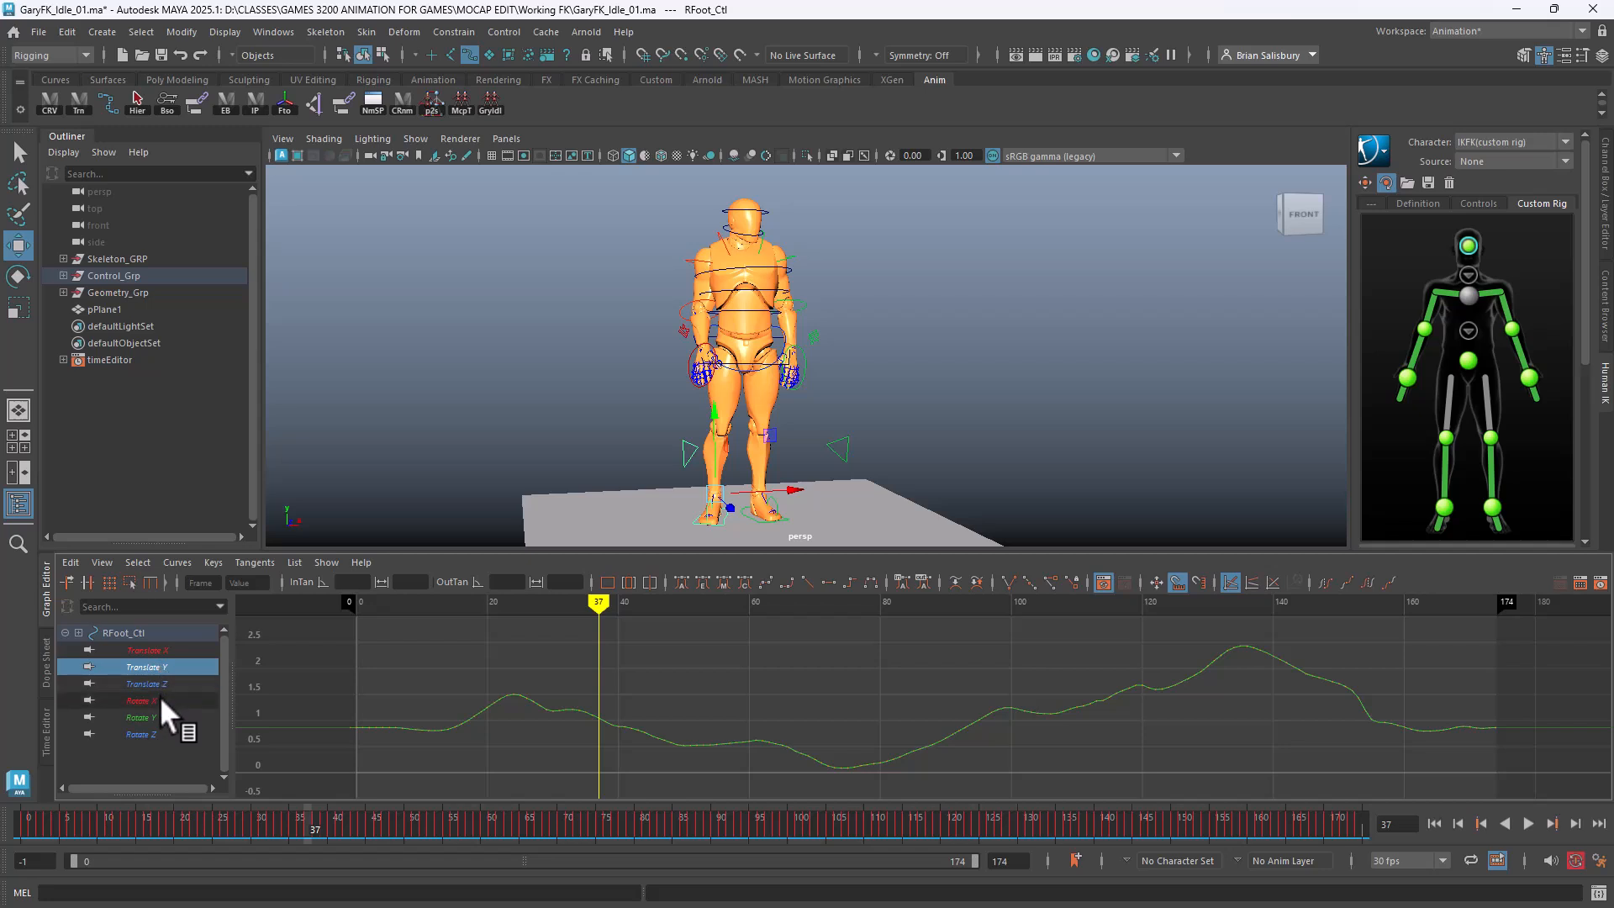
{"action": "left_click_drag", "start_coordinate": [163, 647], "coordinate": [155, 675]}
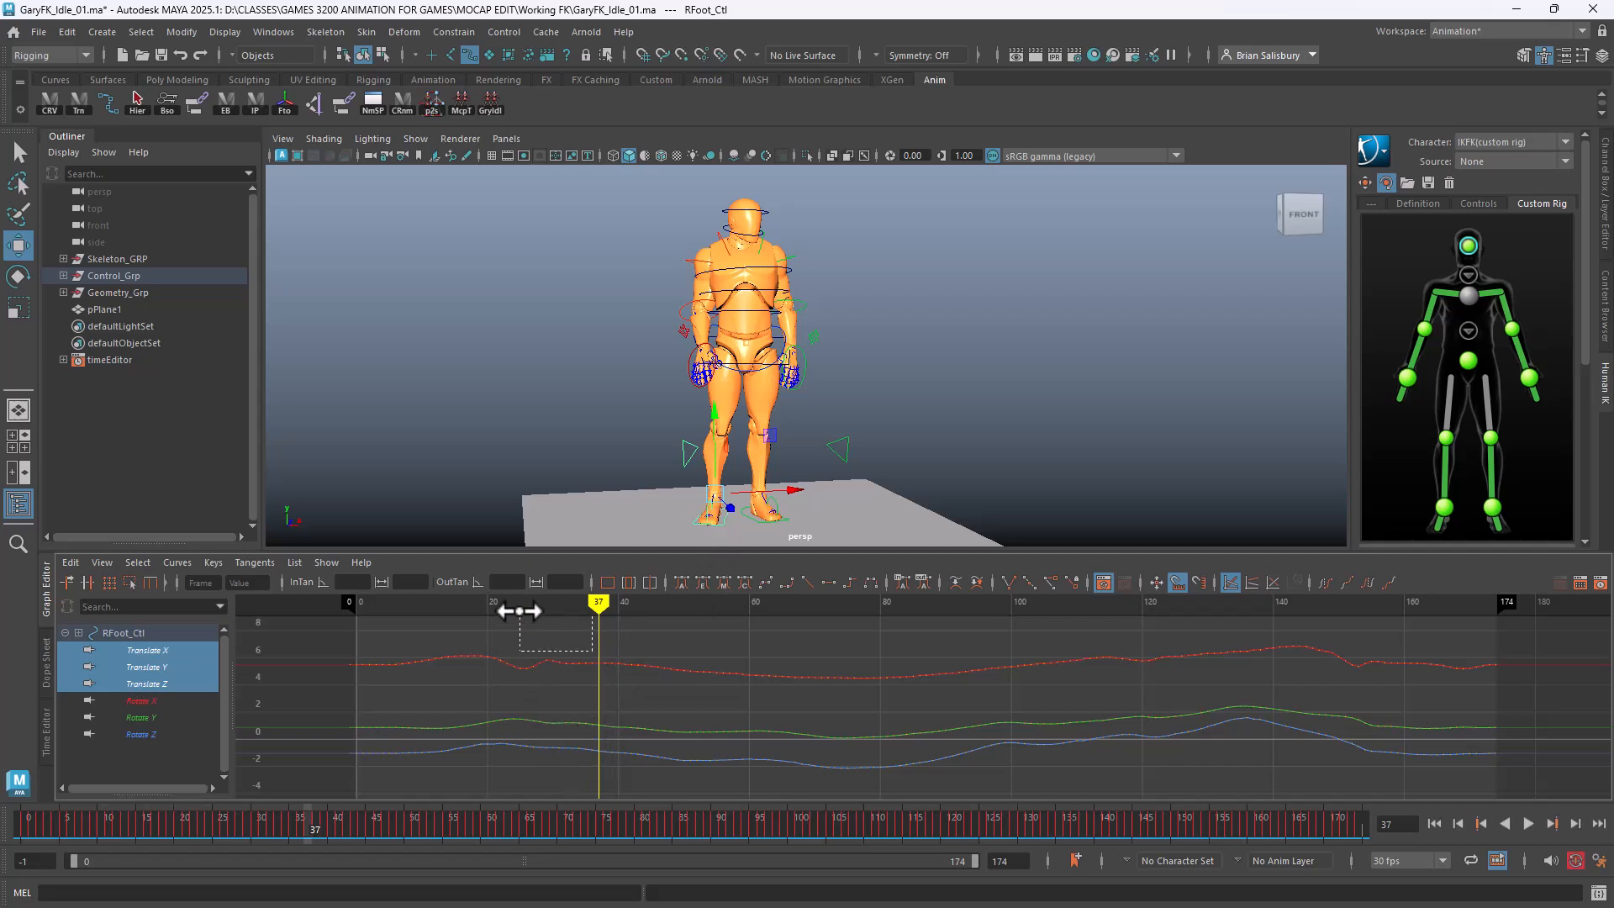
{"action": "left_click_drag", "start_coordinate": [595, 661], "coordinate": [360, 783]}
{"action": "left_click", "coordinate": [361, 783]}
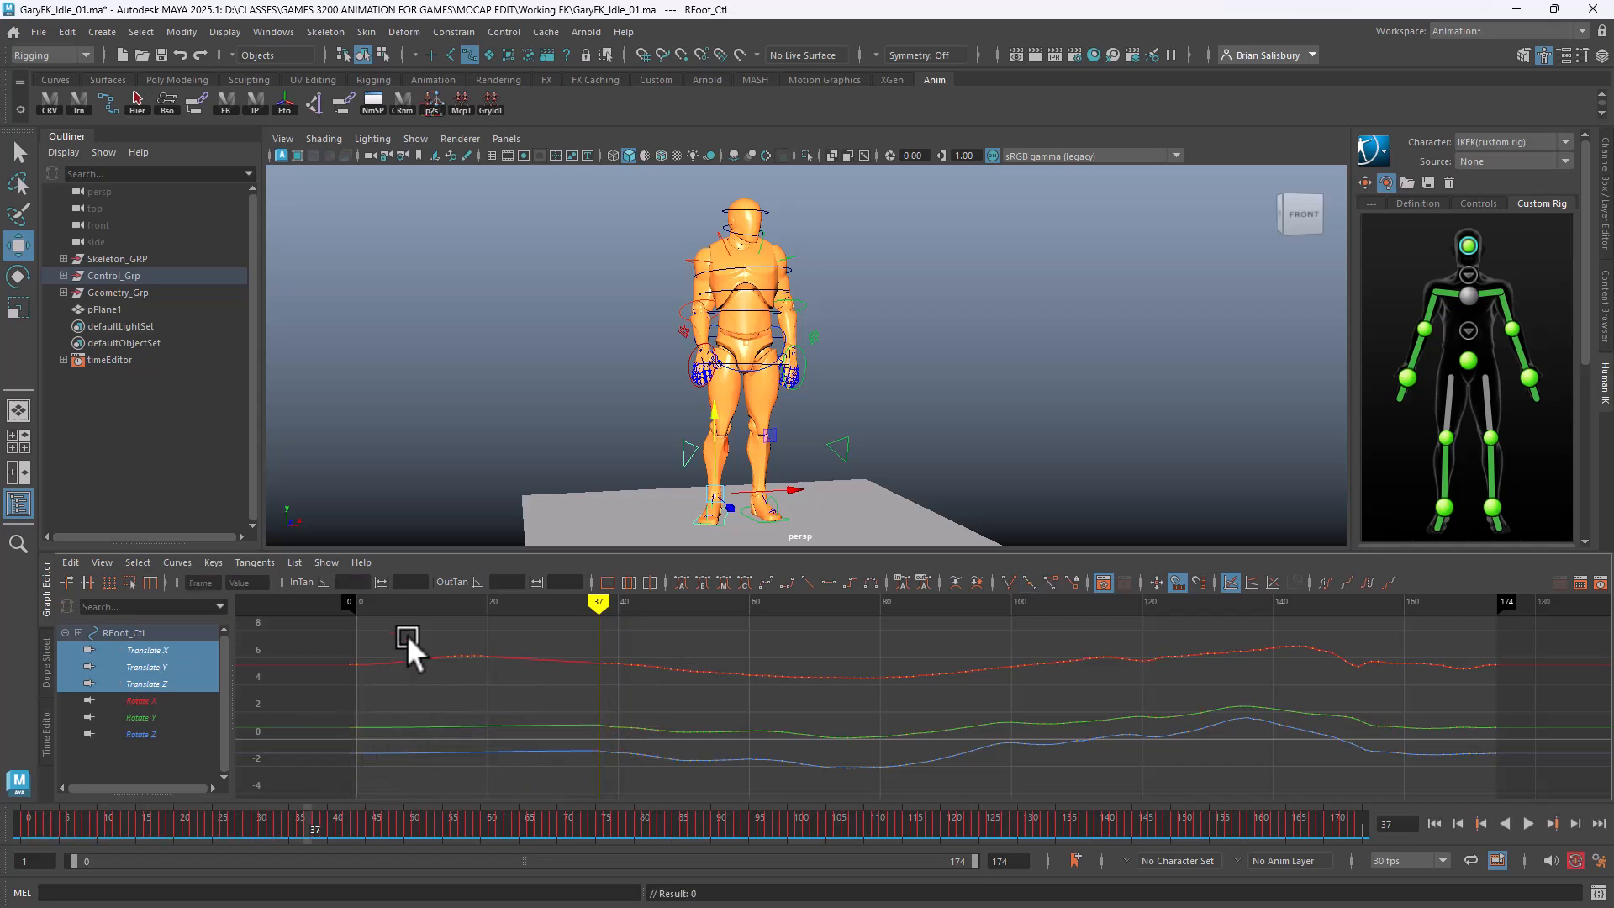
{"action": "left_click_drag", "start_coordinate": [506, 678], "coordinate": [506, 677]}
{"action": "key", "text": "Delete"}
{"action": "mouse_move", "coordinate": [598, 618]}
{"action": "left_mouse_down"}
{"action": "mouse_move", "coordinate": [310, 622]}
{"action": "mouse_move", "coordinate": [537, 634]}
{"action": "mouse_move", "coordinate": [373, 638]}
{"action": "mouse_move", "coordinate": [607, 660]}
{"action": "mouse_move", "coordinate": [382, 667]}
{"action": "mouse_move", "coordinate": [555, 655]}
{"action": "mouse_move", "coordinate": [345, 656]}
{"action": "mouse_move", "coordinate": [598, 648]}
{"action": "left_mouse_up"}
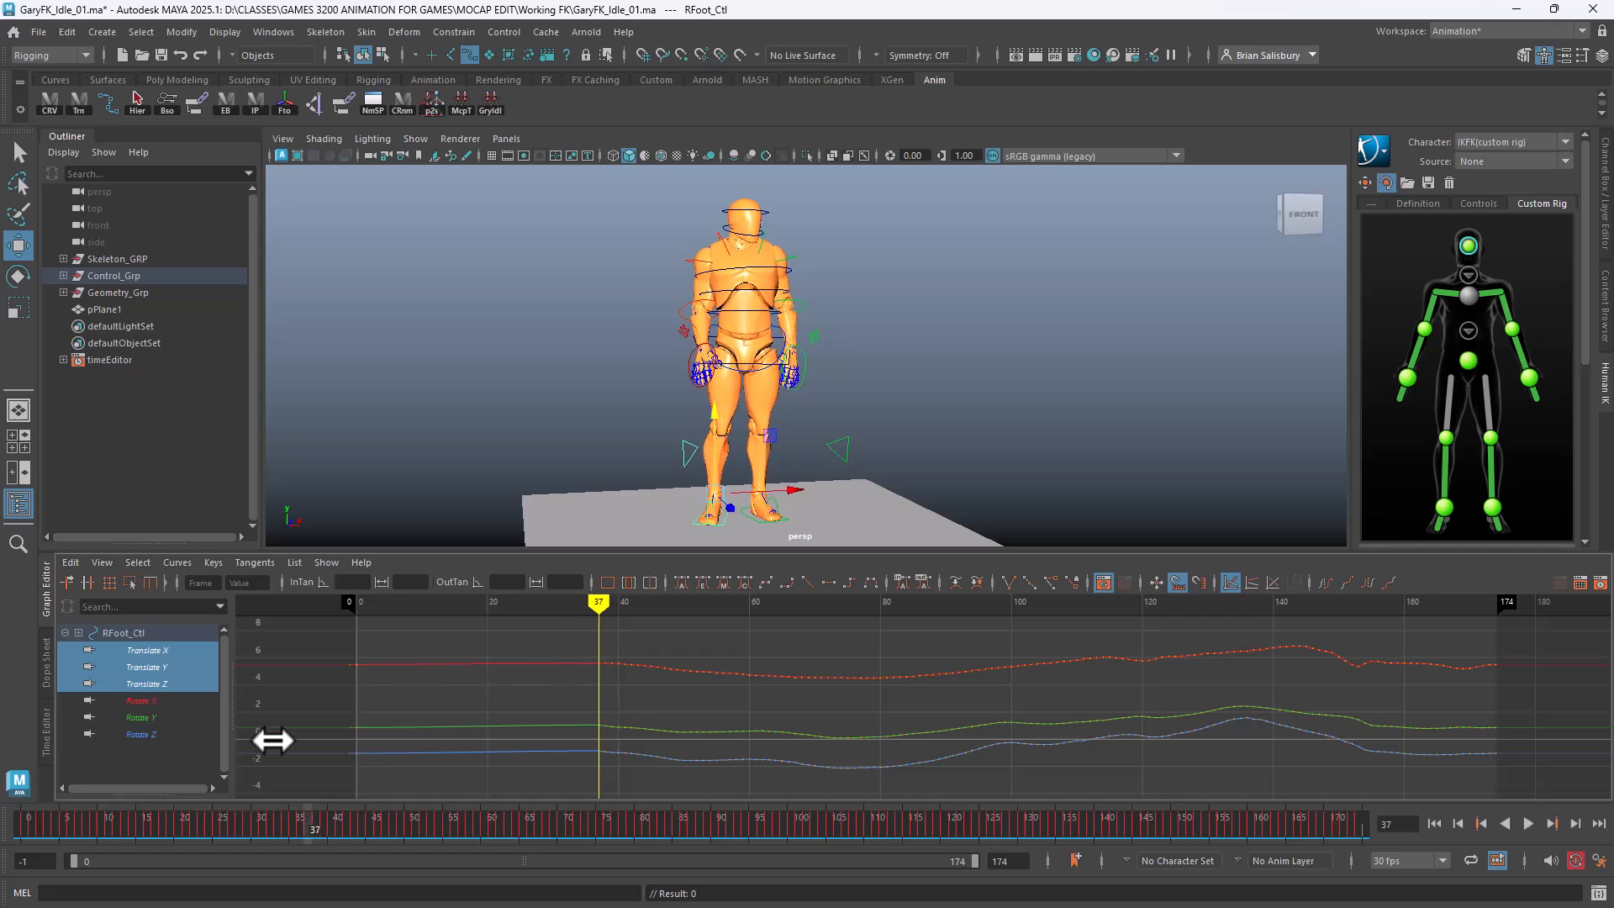
Delete RFoot_Ctl's Rotate X, Y and Z keys from frame 0 to 37
{"action": "left_click_drag", "start_coordinate": [139, 697], "coordinate": [143, 725]}
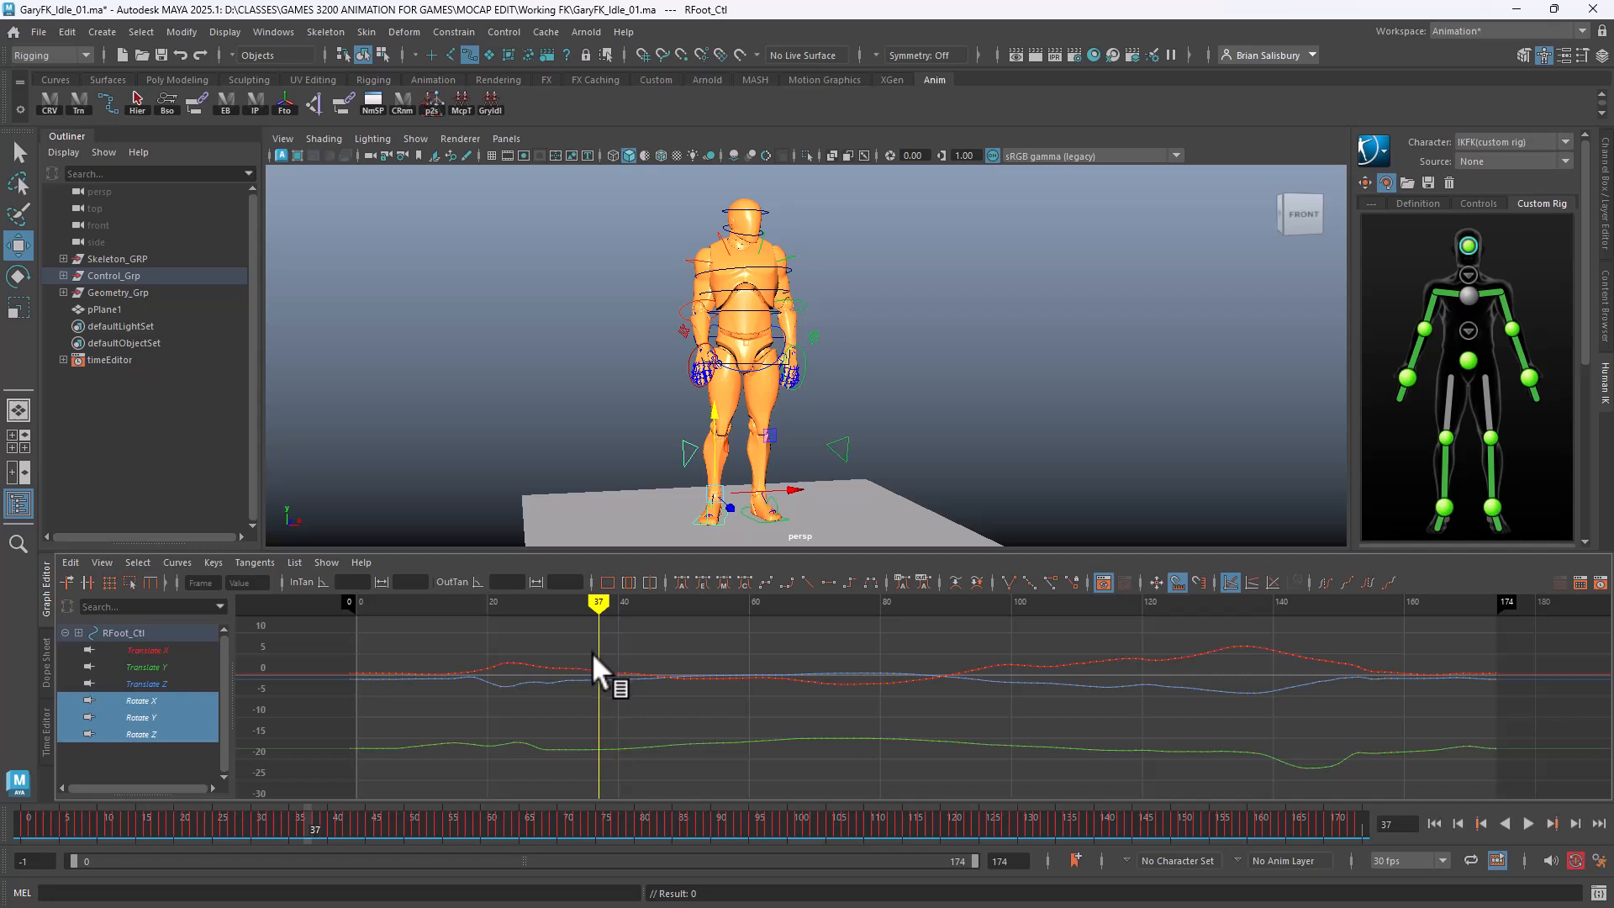
{"action": "left_click_drag", "start_coordinate": [593, 656], "coordinate": [357, 773]}
{"action": "key", "text": "Delete"}
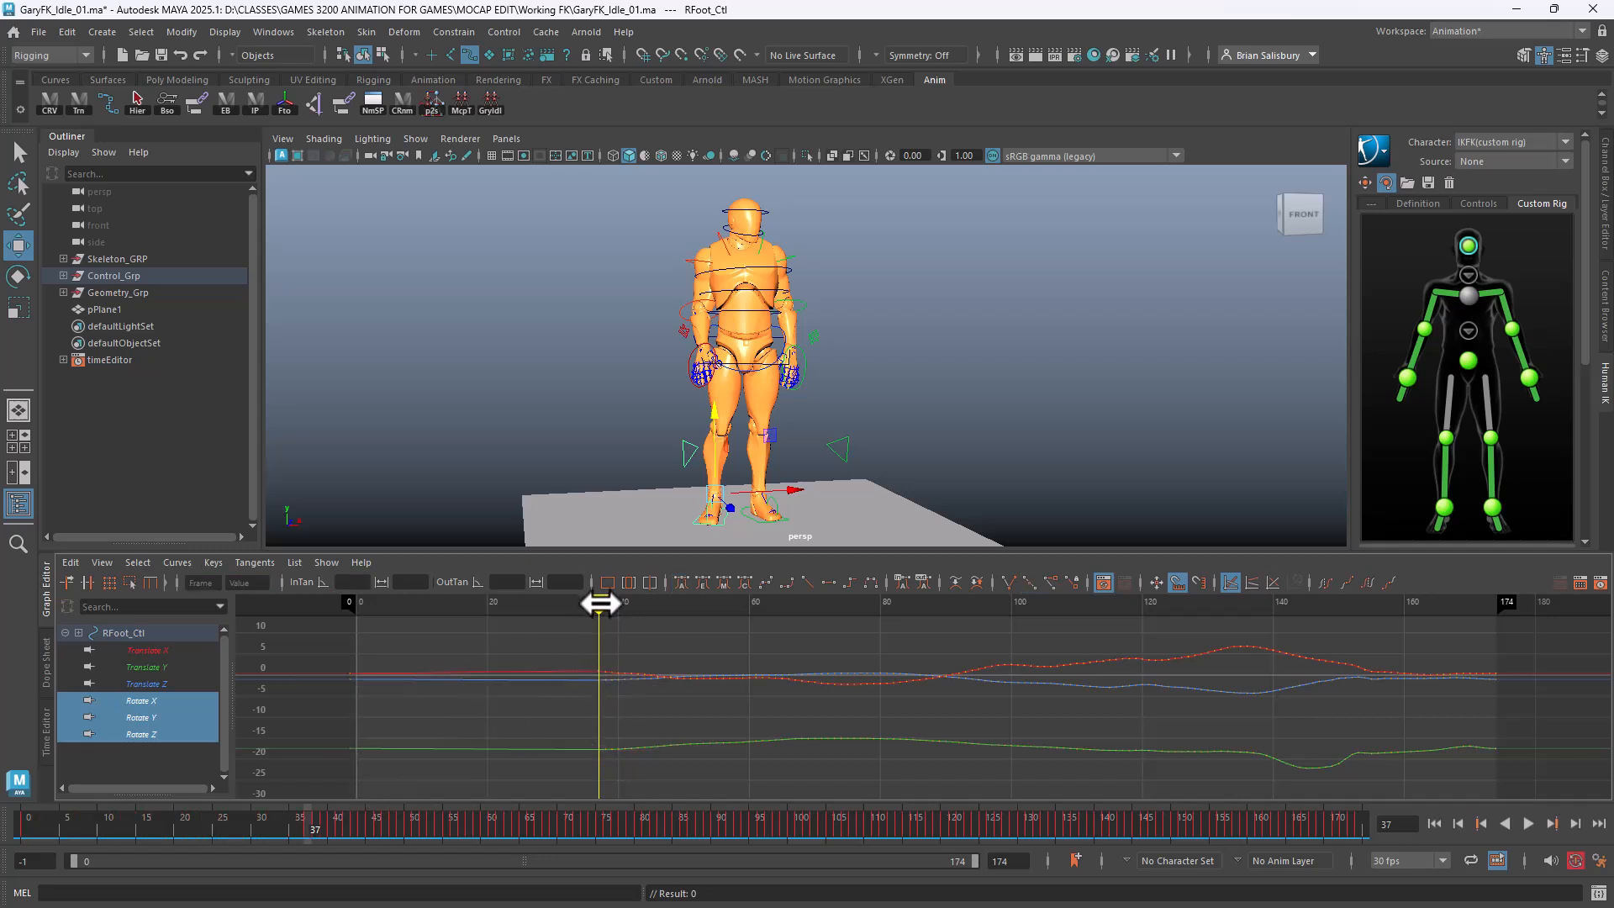
Scrub the timeline and adjust the view to review the right foot's pose
{"action": "mouse_move", "coordinate": [597, 600]}
{"action": "left_mouse_down"}
{"action": "mouse_move", "coordinate": [238, 605]}
{"action": "mouse_move", "coordinate": [739, 657]}
{"action": "mouse_move", "coordinate": [959, 644]}
{"action": "mouse_move", "coordinate": [1589, 664]}
{"action": "mouse_move", "coordinate": [1017, 684]}
{"action": "mouse_move", "coordinate": [363, 672]}
{"action": "mouse_move", "coordinate": [1571, 717]}
{"action": "mouse_move", "coordinate": [1299, 757]}
{"action": "mouse_move", "coordinate": [400, 706]}
{"action": "mouse_move", "coordinate": [814, 710]}
{"action": "mouse_move", "coordinate": [1150, 742]}
{"action": "mouse_move", "coordinate": [1135, 757]}
{"action": "mouse_move", "coordinate": [1001, 760]}
{"action": "left_mouse_up"}
{"action": "mouse_move", "coordinate": [1026, 443]}
{"action": "left_mouse_down", "text": "alt"}
{"action": "mouse_move", "coordinate": [742, 450]}
{"action": "mouse_move", "coordinate": [1005, 453]}
{"action": "left_mouse_up", "text": "alt"}
{"action": "scroll", "coordinate": [941, 441], "scroll_direction": "up", "scroll_amount": 3}
{"action": "middle_click_drag", "start_coordinate": [870, 426], "coordinate": [961, 429], "text": "alt"}
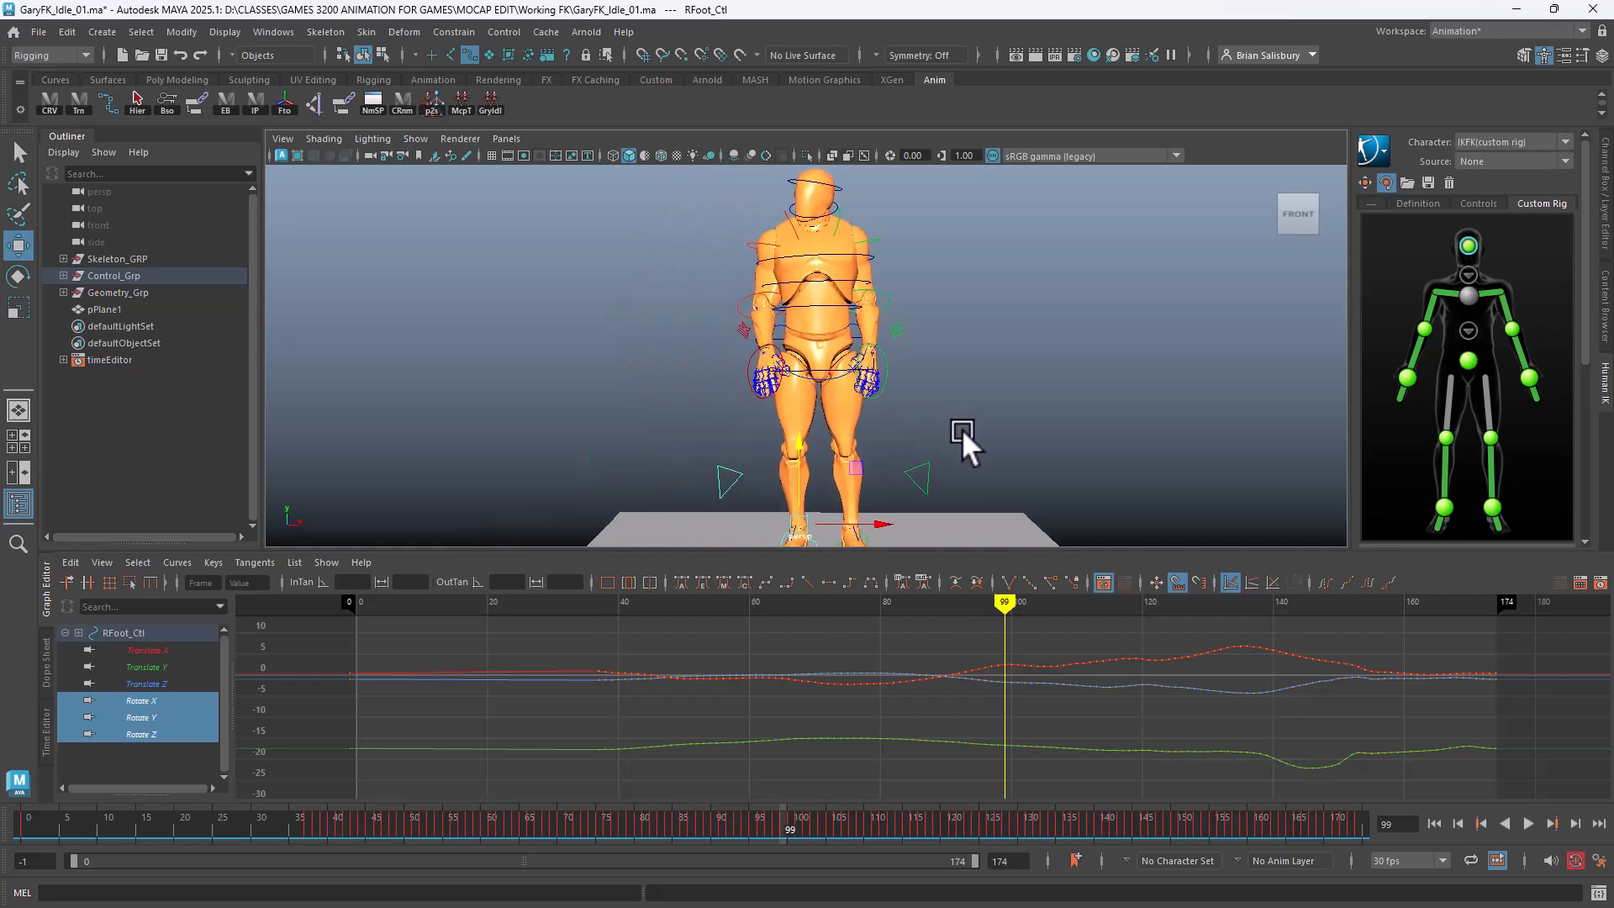
{"action": "right_click_drag", "start_coordinate": [961, 429], "coordinate": [911, 434], "text": "alt"}
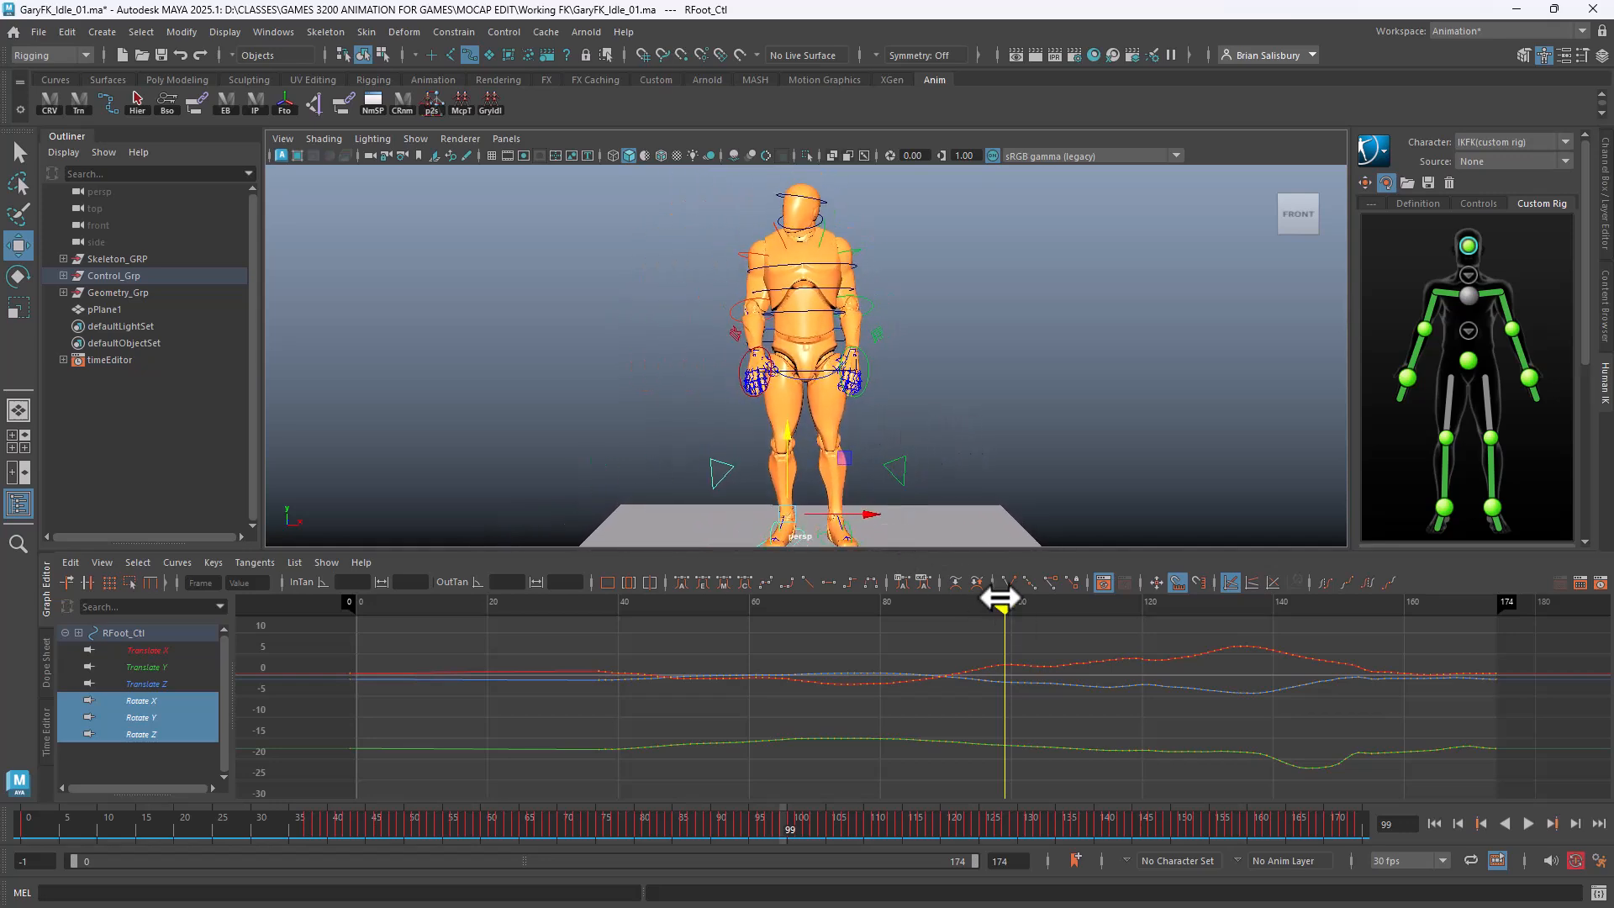
{"action": "left_click_drag", "start_coordinate": [1004, 637], "coordinate": [356, 637]}
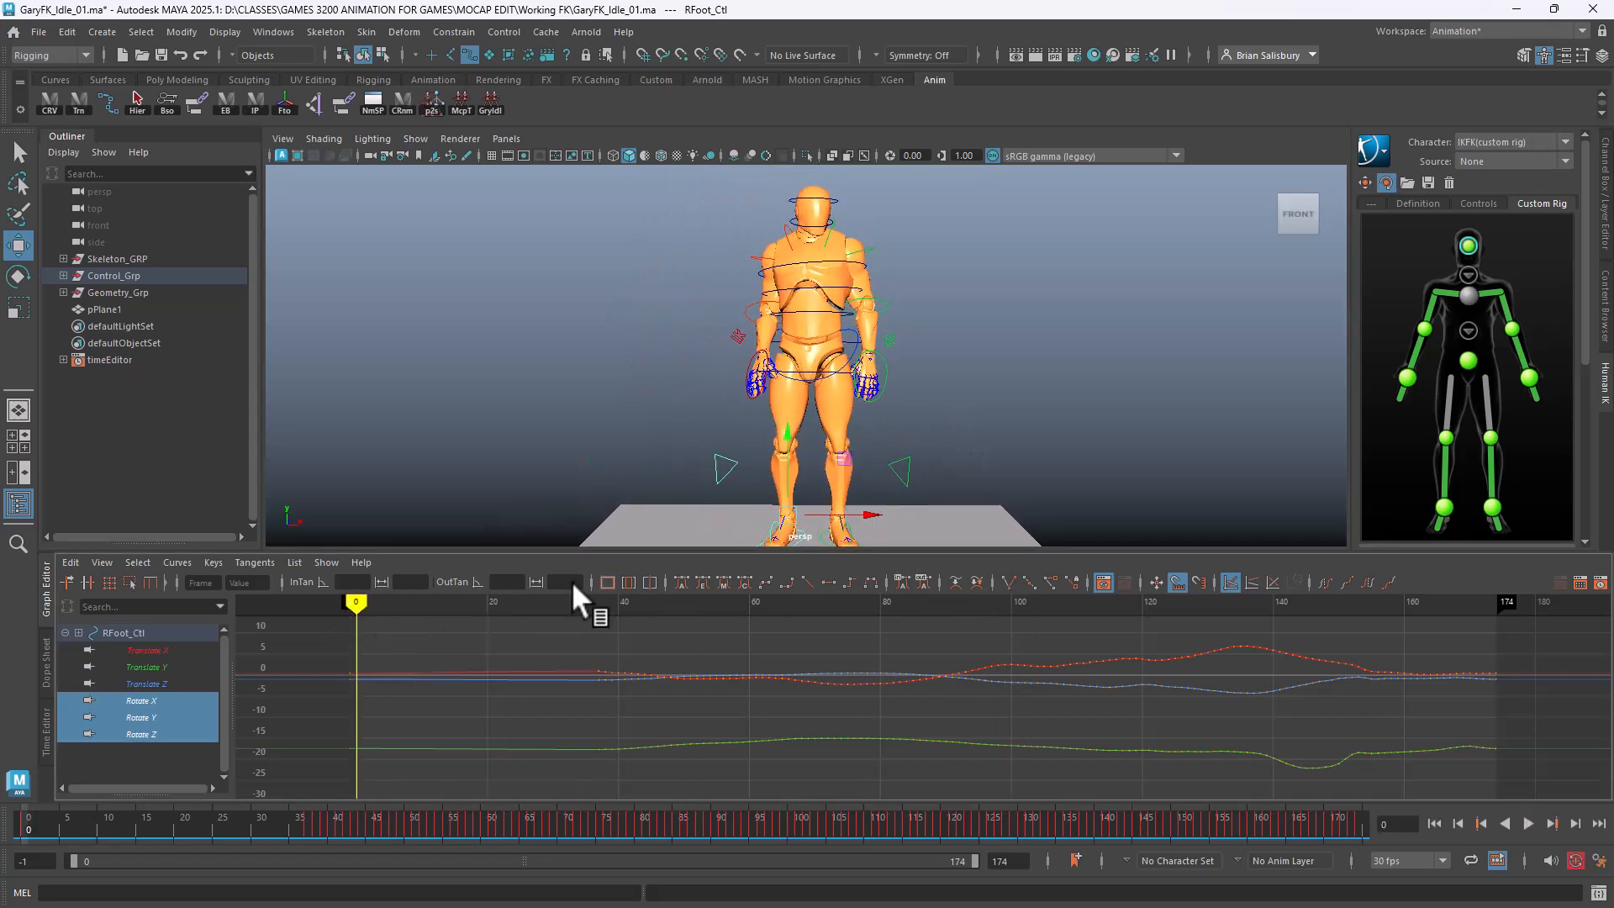
{"action": "left_click_drag", "start_coordinate": [965, 321], "coordinate": [1001, 326], "text": "alt"}
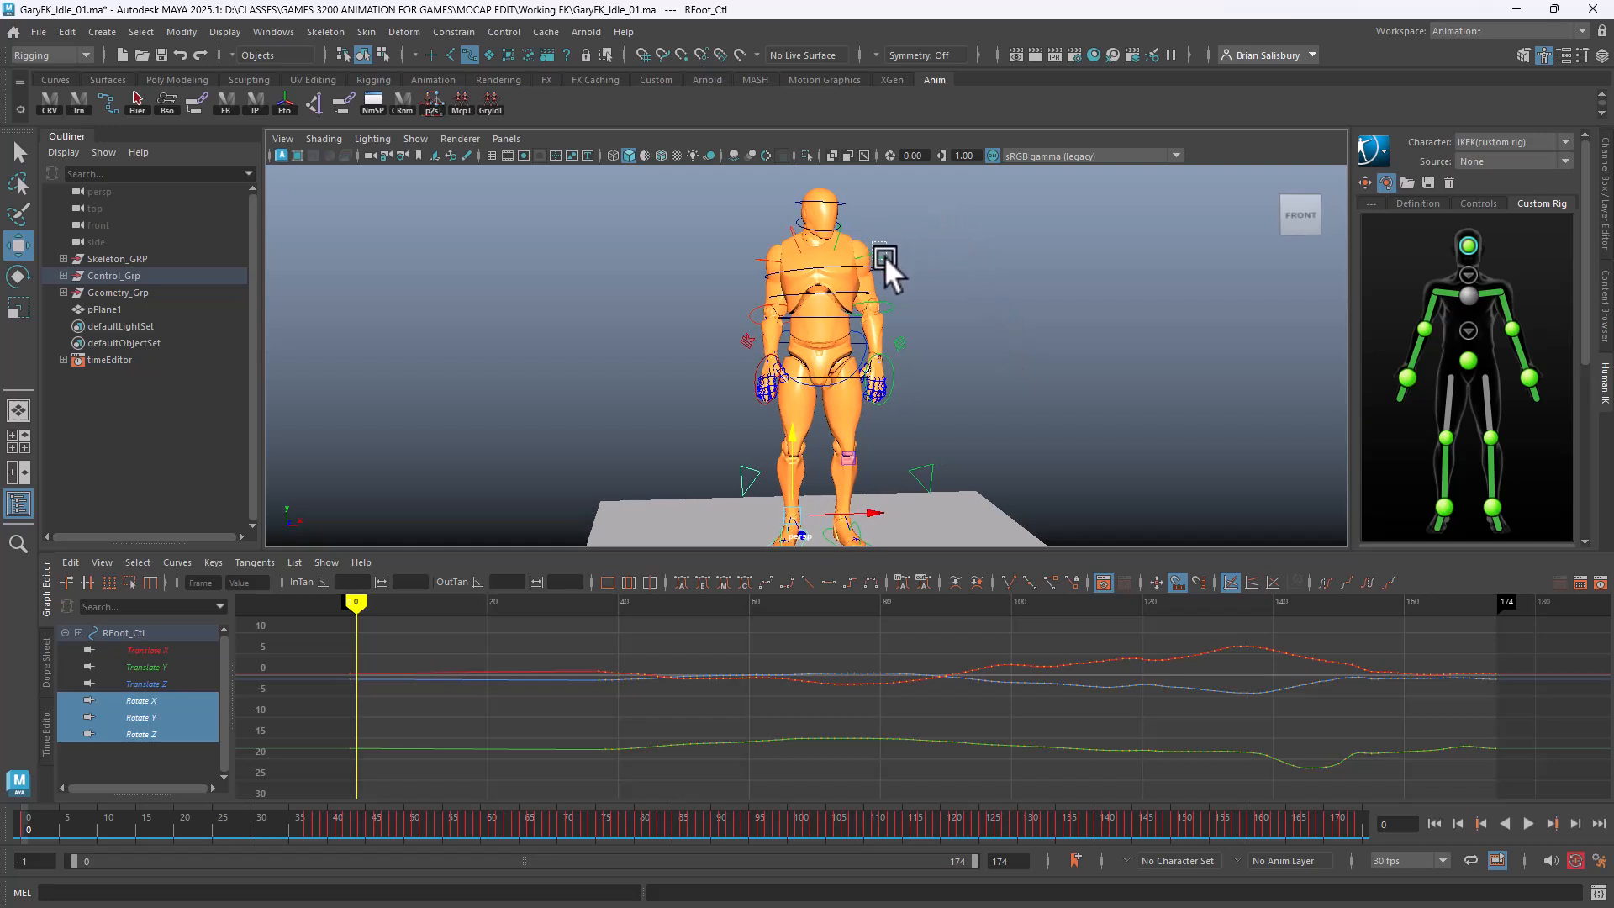
Lower all of RCollar_Ctl's Rotate Z keys
{"action": "left_click", "coordinate": [884, 255]}
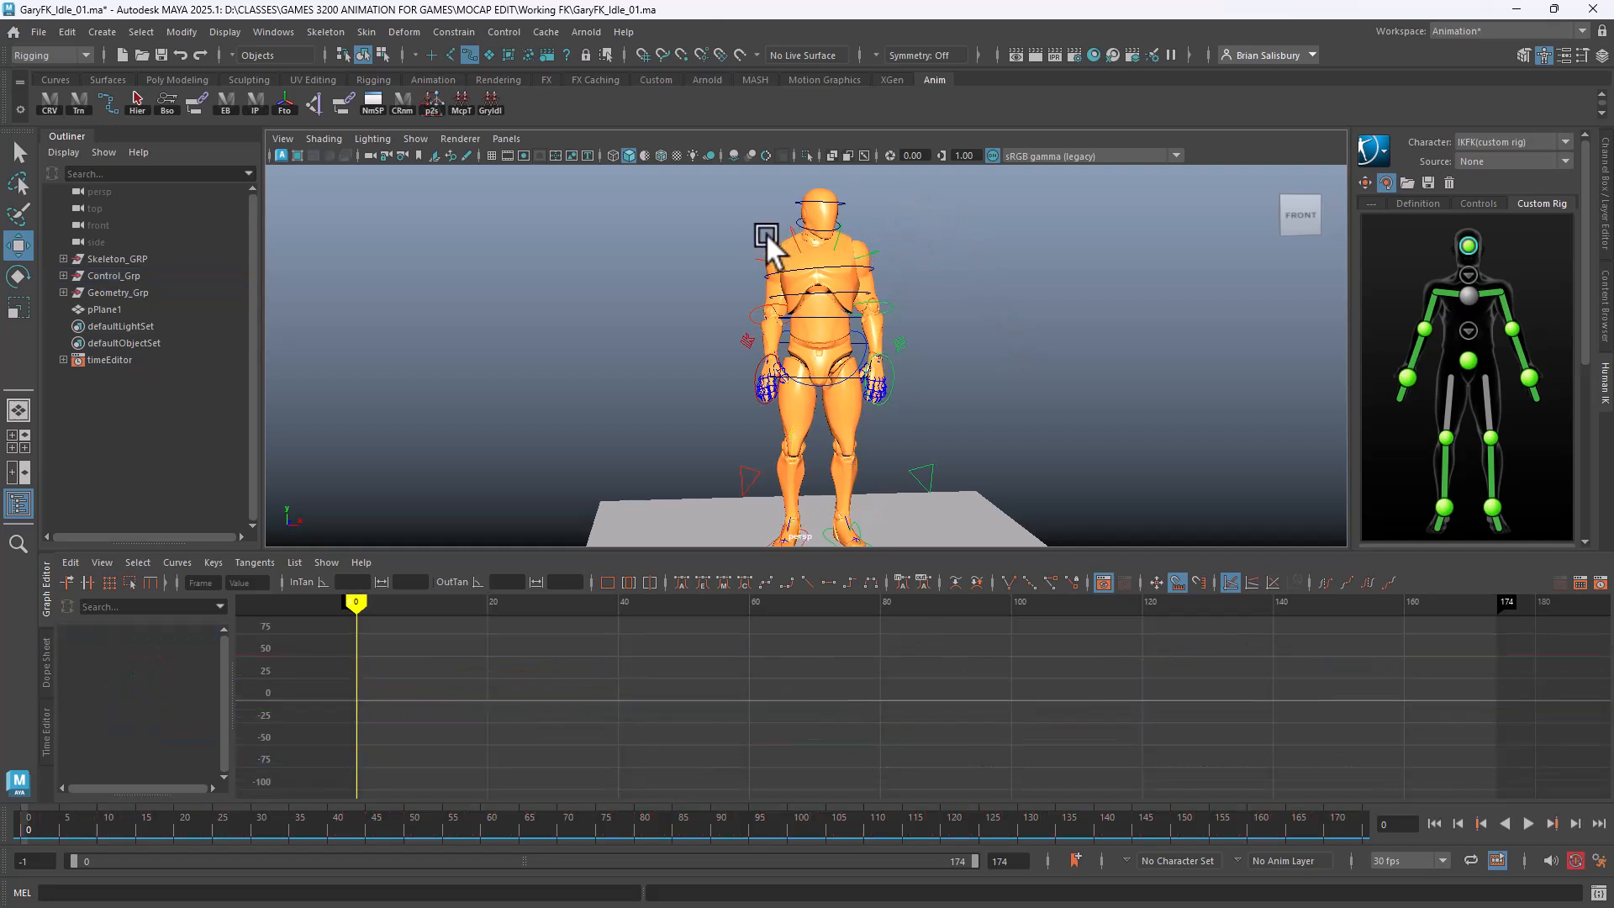
{"action": "left_click", "coordinate": [791, 238]}
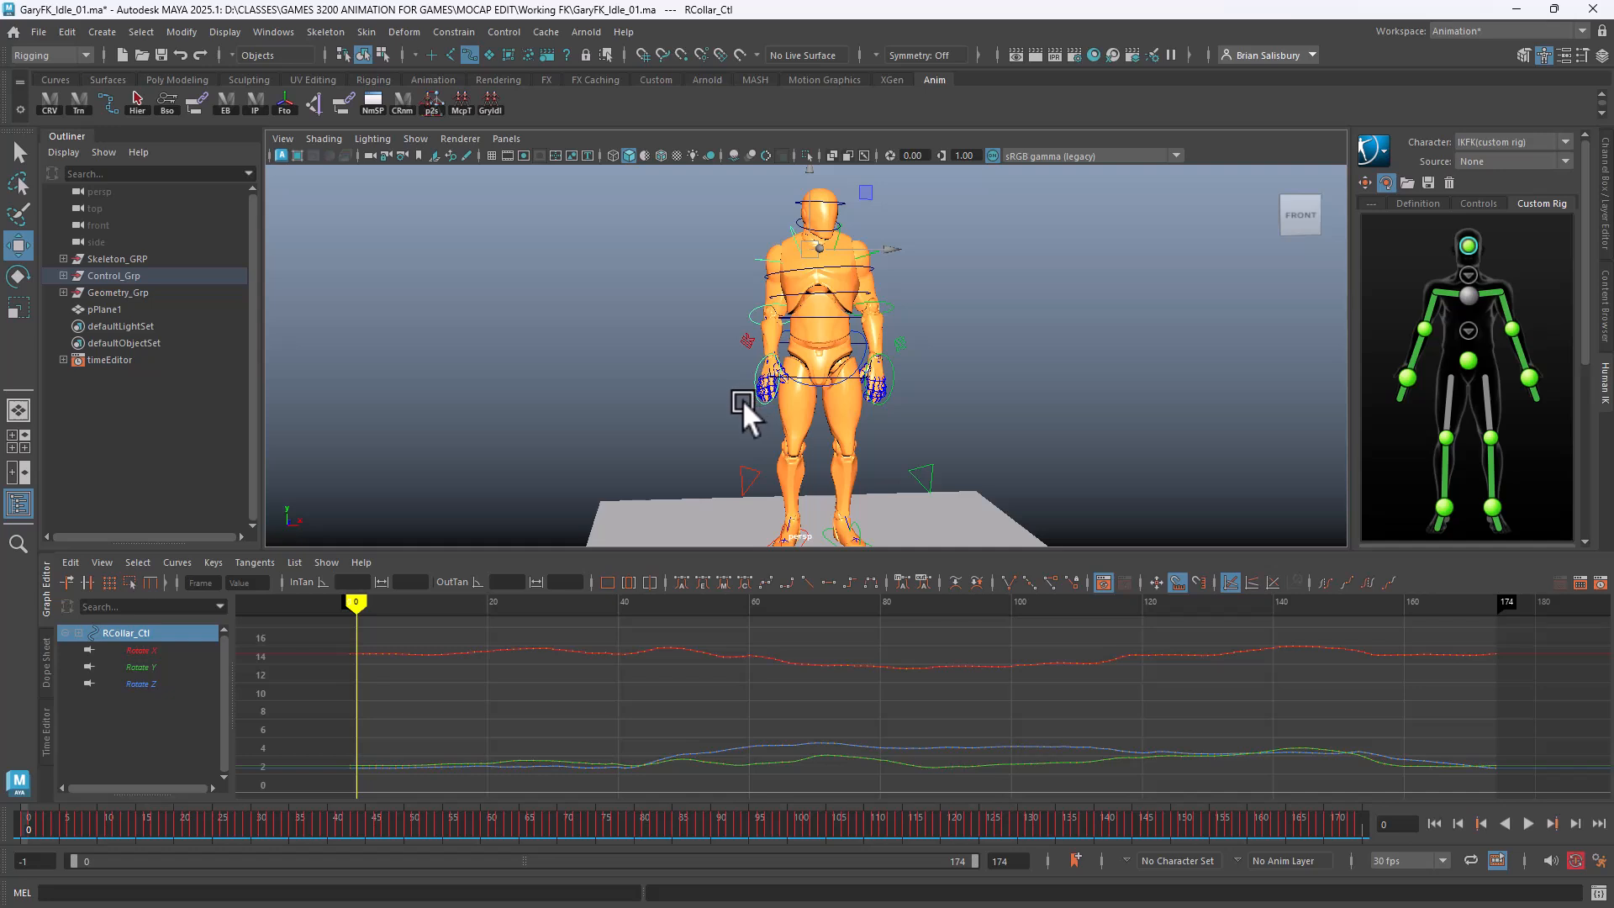
{"action": "left_click_drag", "start_coordinate": [603, 361], "coordinate": [582, 316], "text": "alt"}
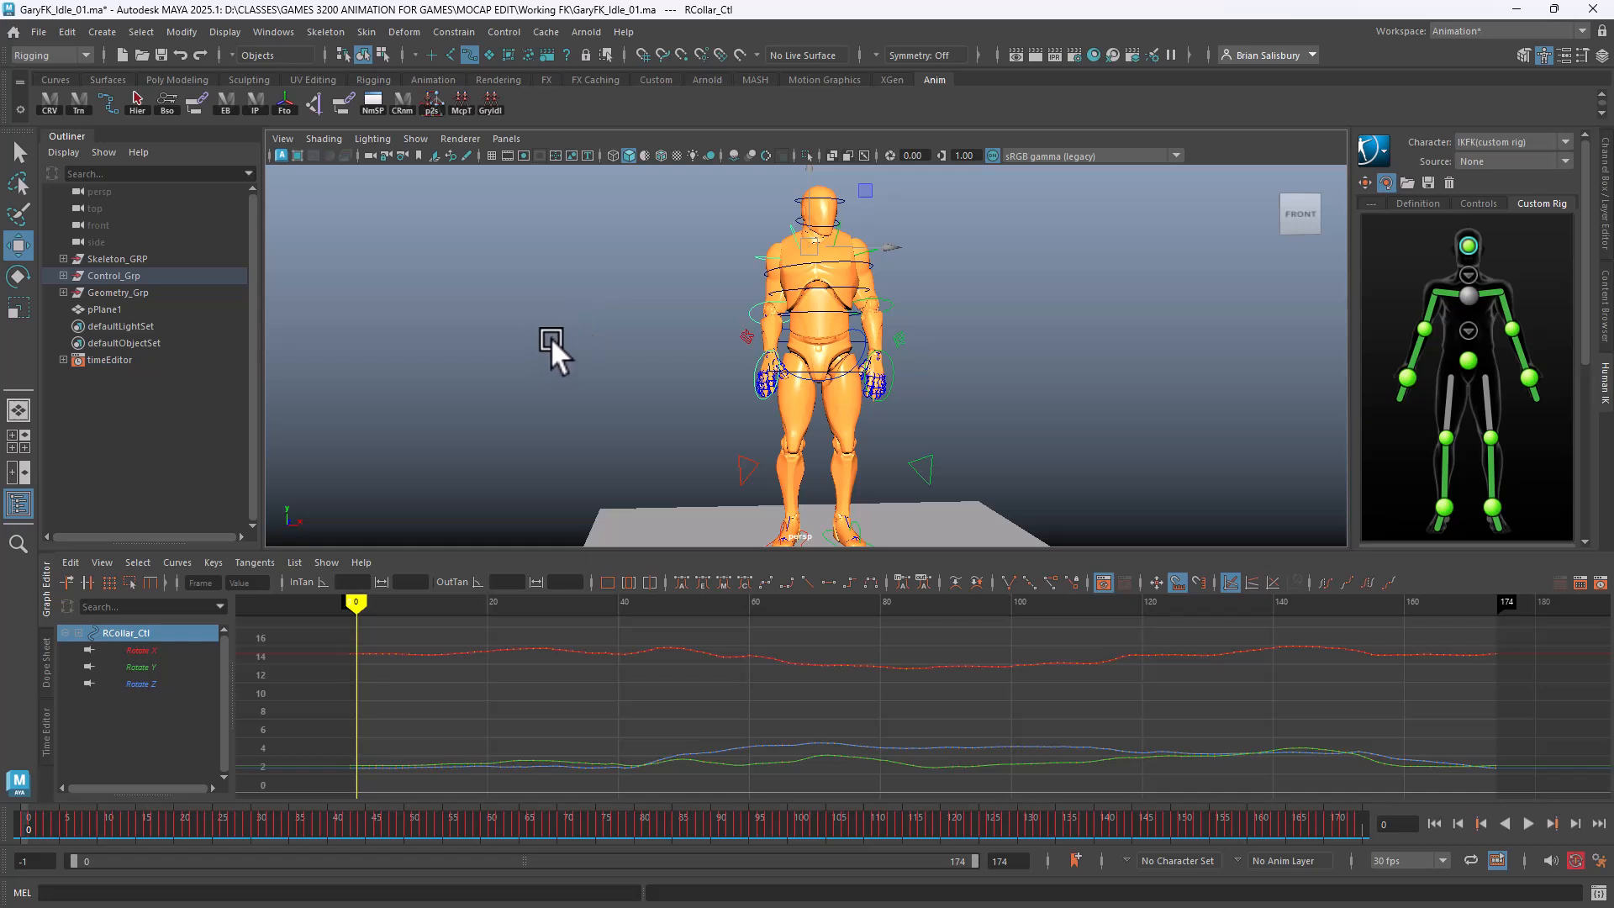
{"action": "key", "text": "e"}
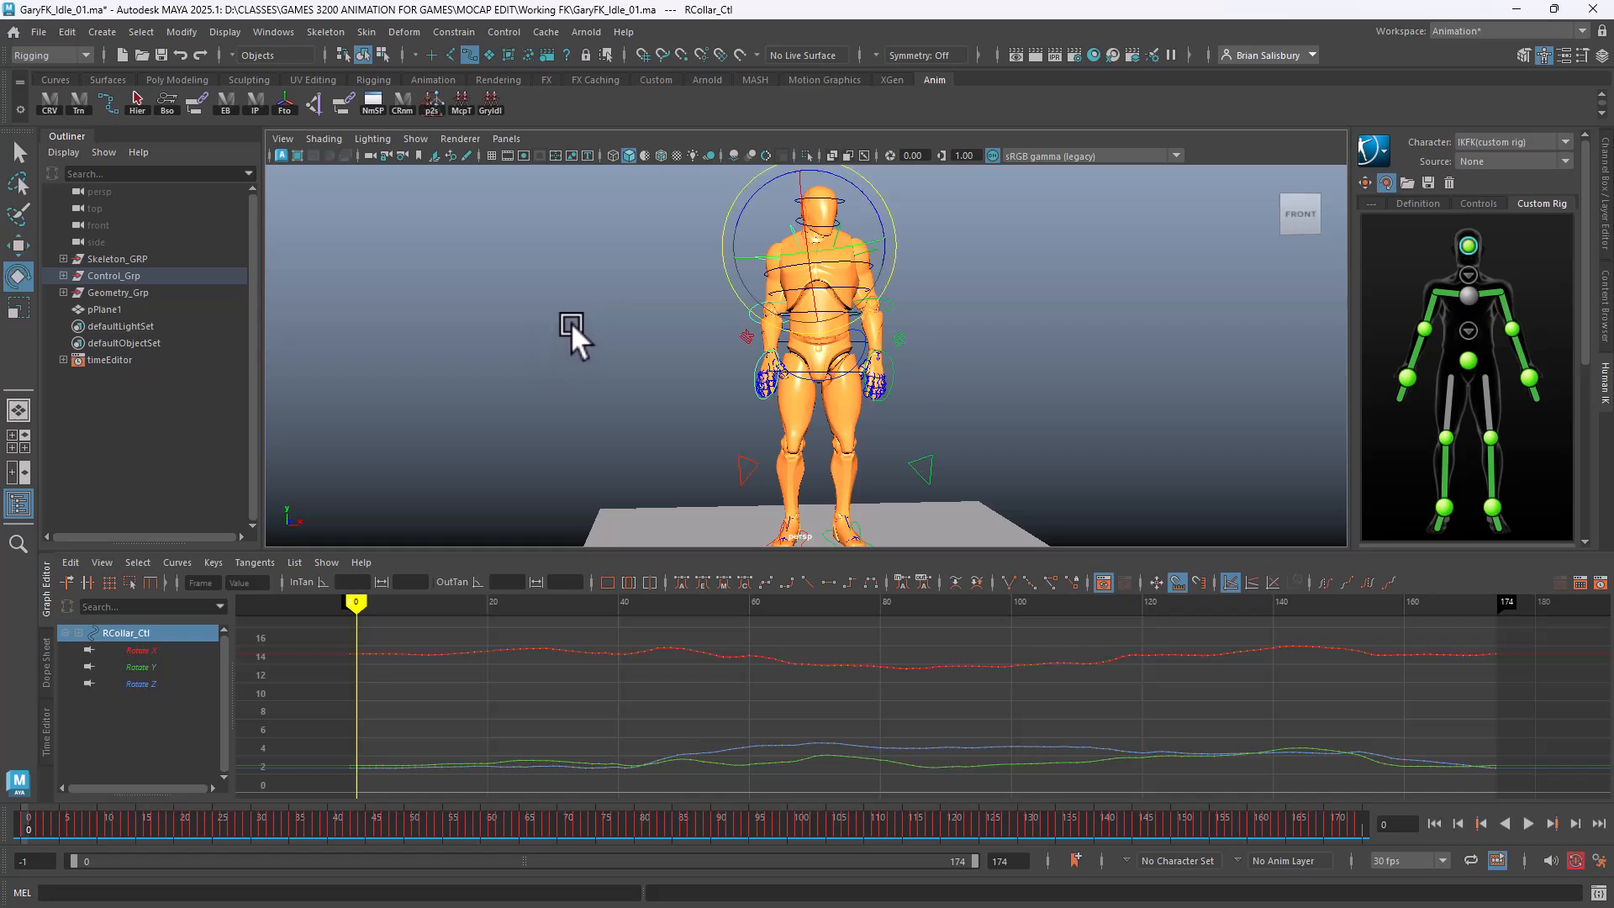
{"action": "left_click", "coordinate": [140, 684]}
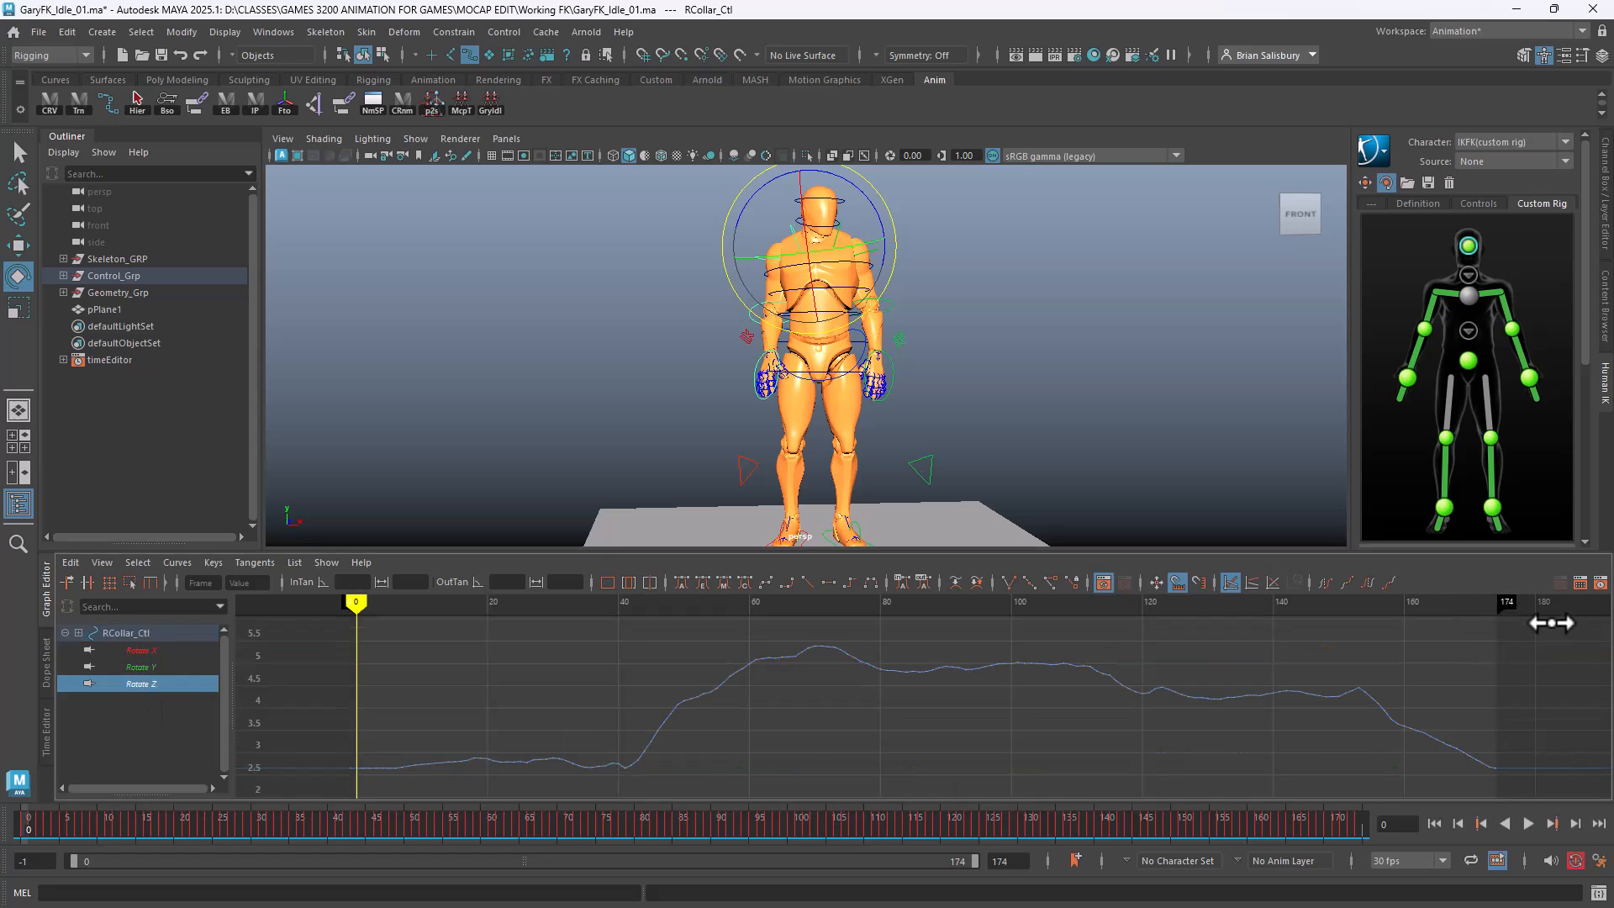
{"action": "left_click_drag", "start_coordinate": [1551, 624], "coordinate": [277, 817]}
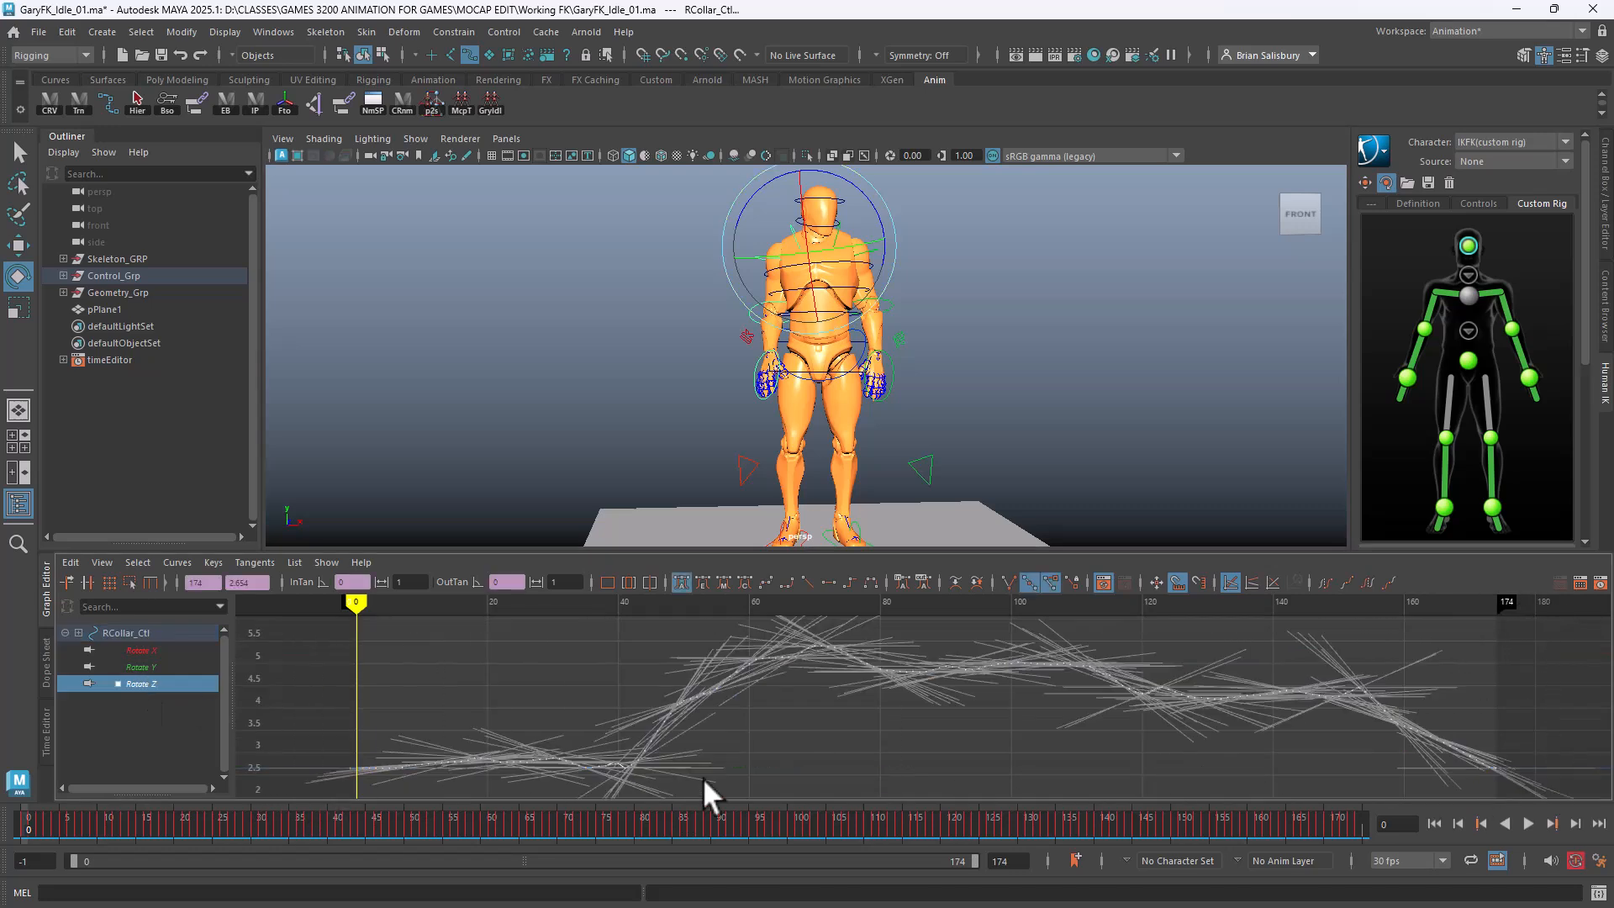
{"action": "middle_click_drag", "start_coordinate": [785, 760], "coordinate": [757, 877], "text": "shift"}
{"action": "middle_click_drag", "start_coordinate": [901, 651], "coordinate": [887, 751], "text": "shift"}
Raise all of LCollar_Ctl1's Rotate Z keys to level the shoulders
{"action": "left_click", "coordinate": [1048, 380]}
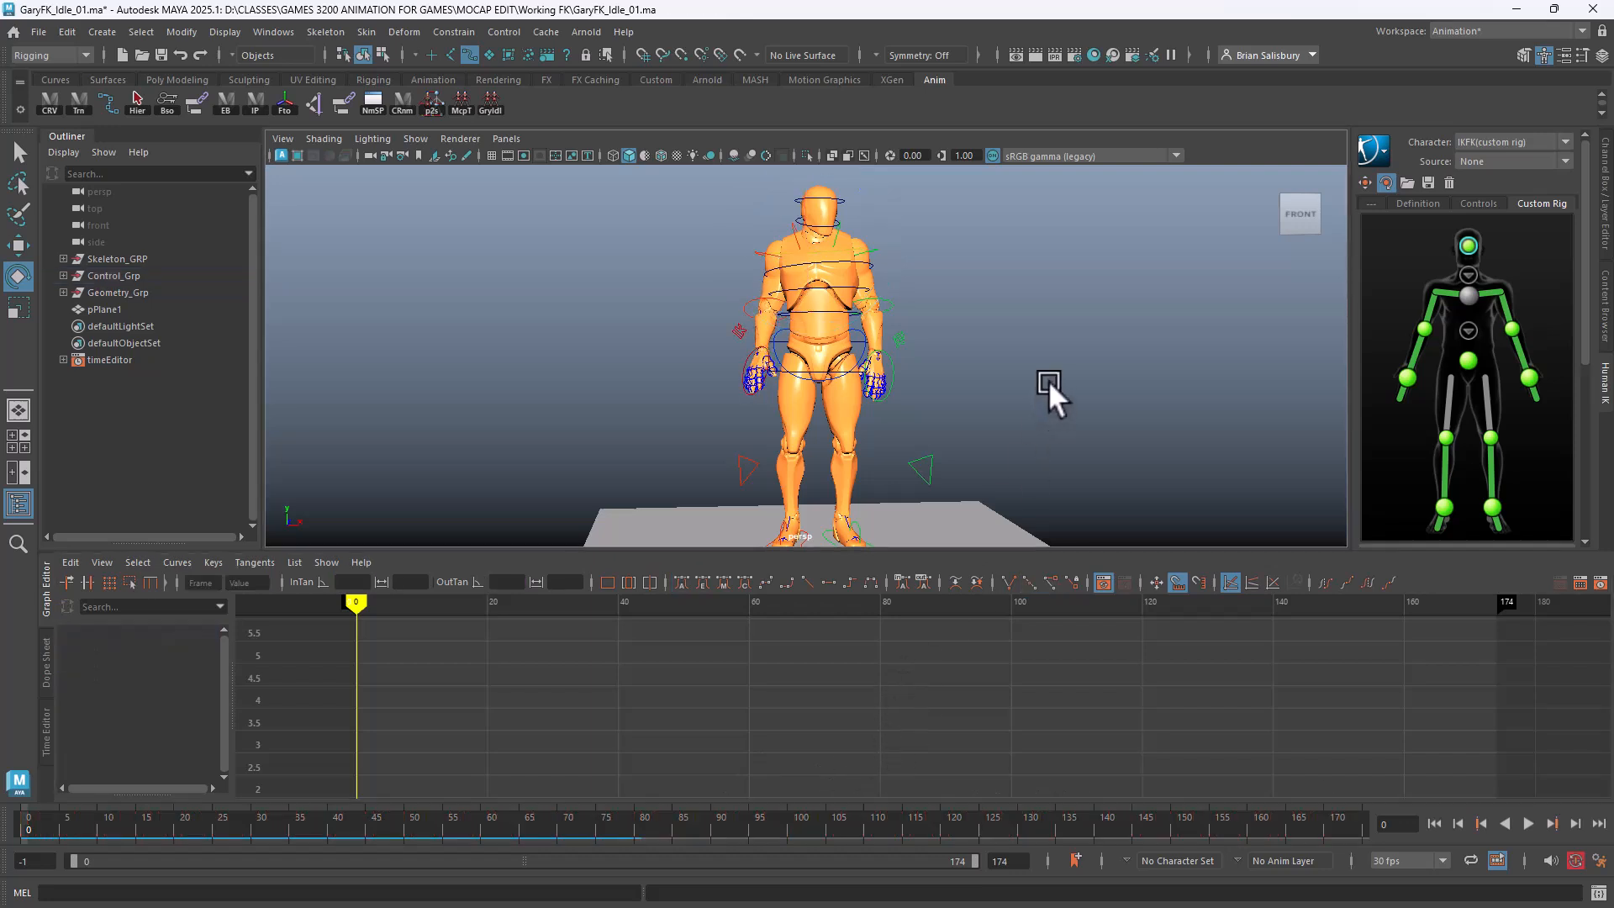
{"action": "left_click", "coordinate": [828, 229]}
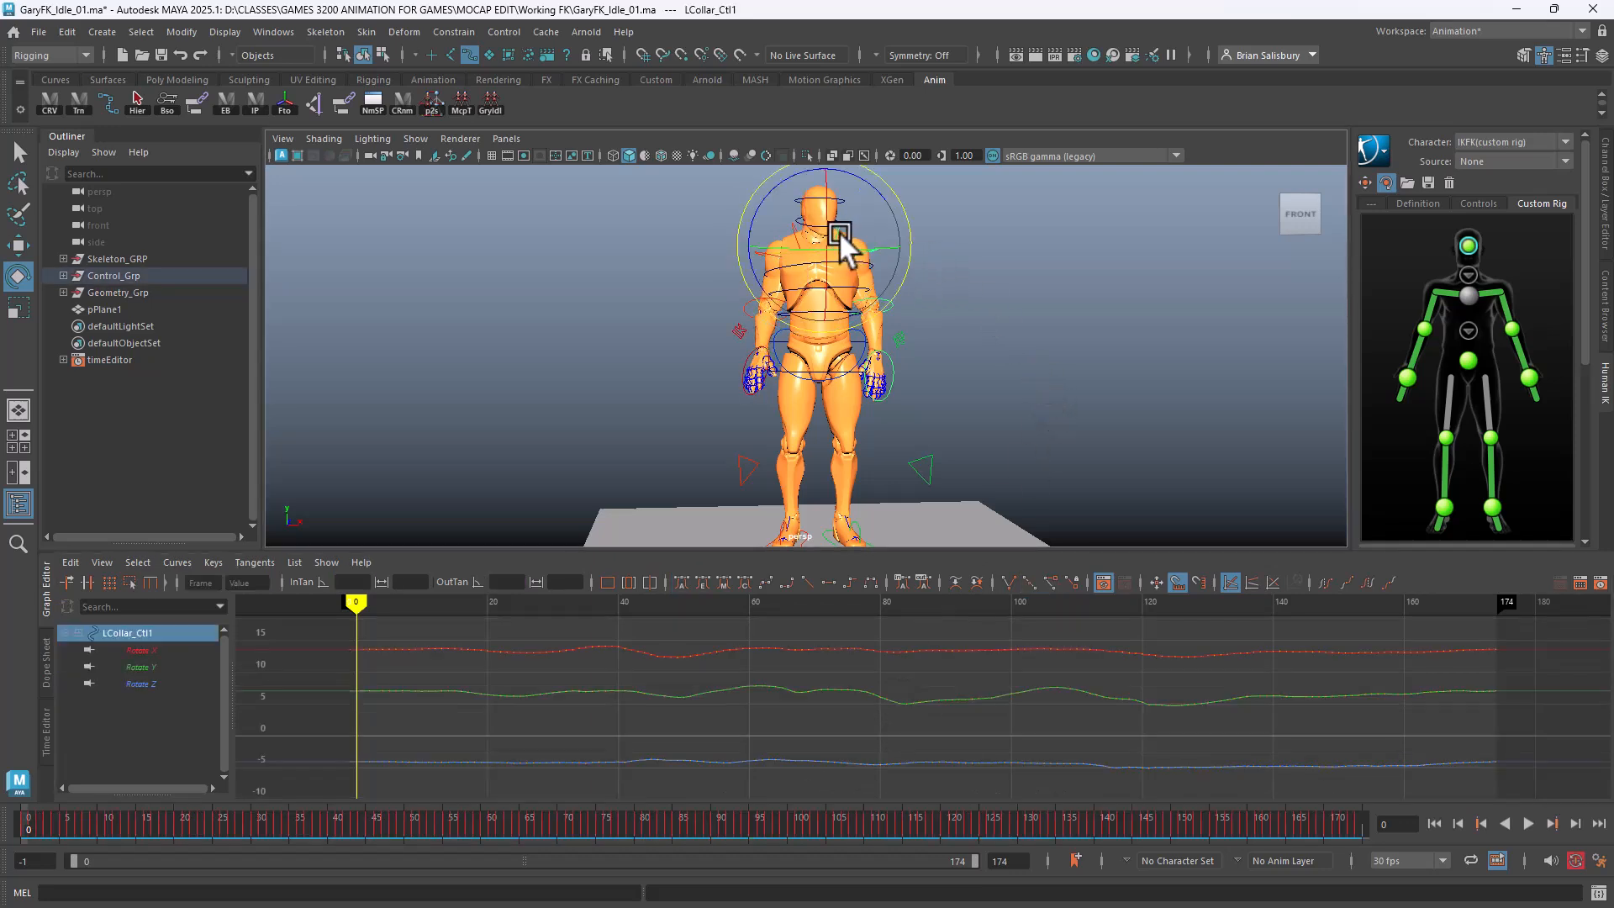
{"action": "left_click", "coordinate": [137, 684]}
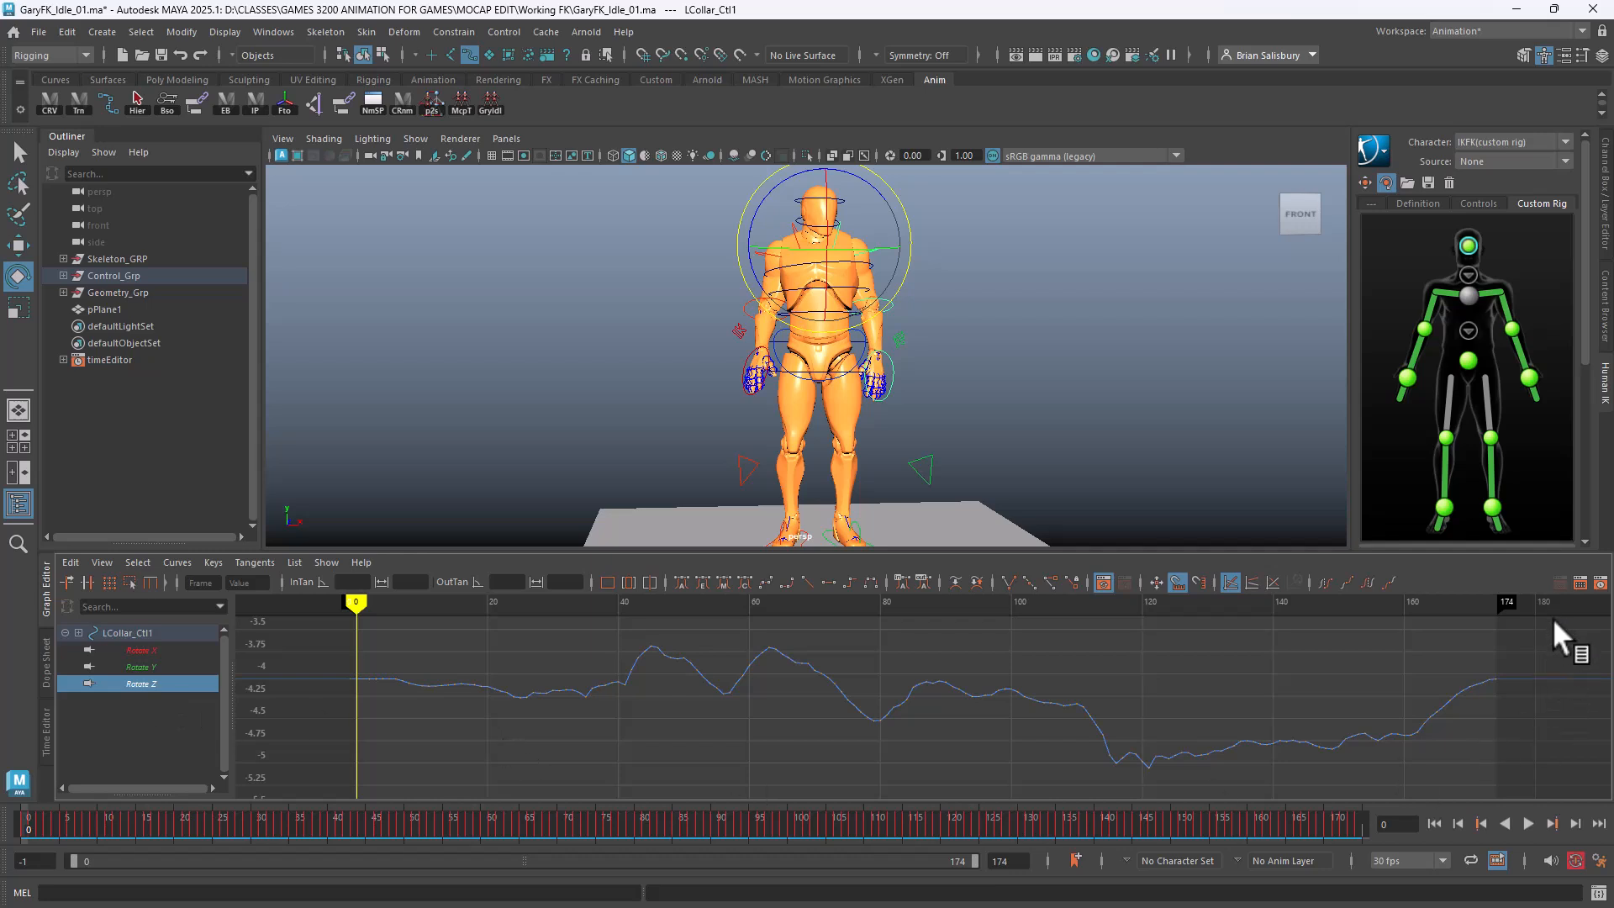
{"action": "left_click_drag", "start_coordinate": [1552, 617], "coordinate": [254, 780]}
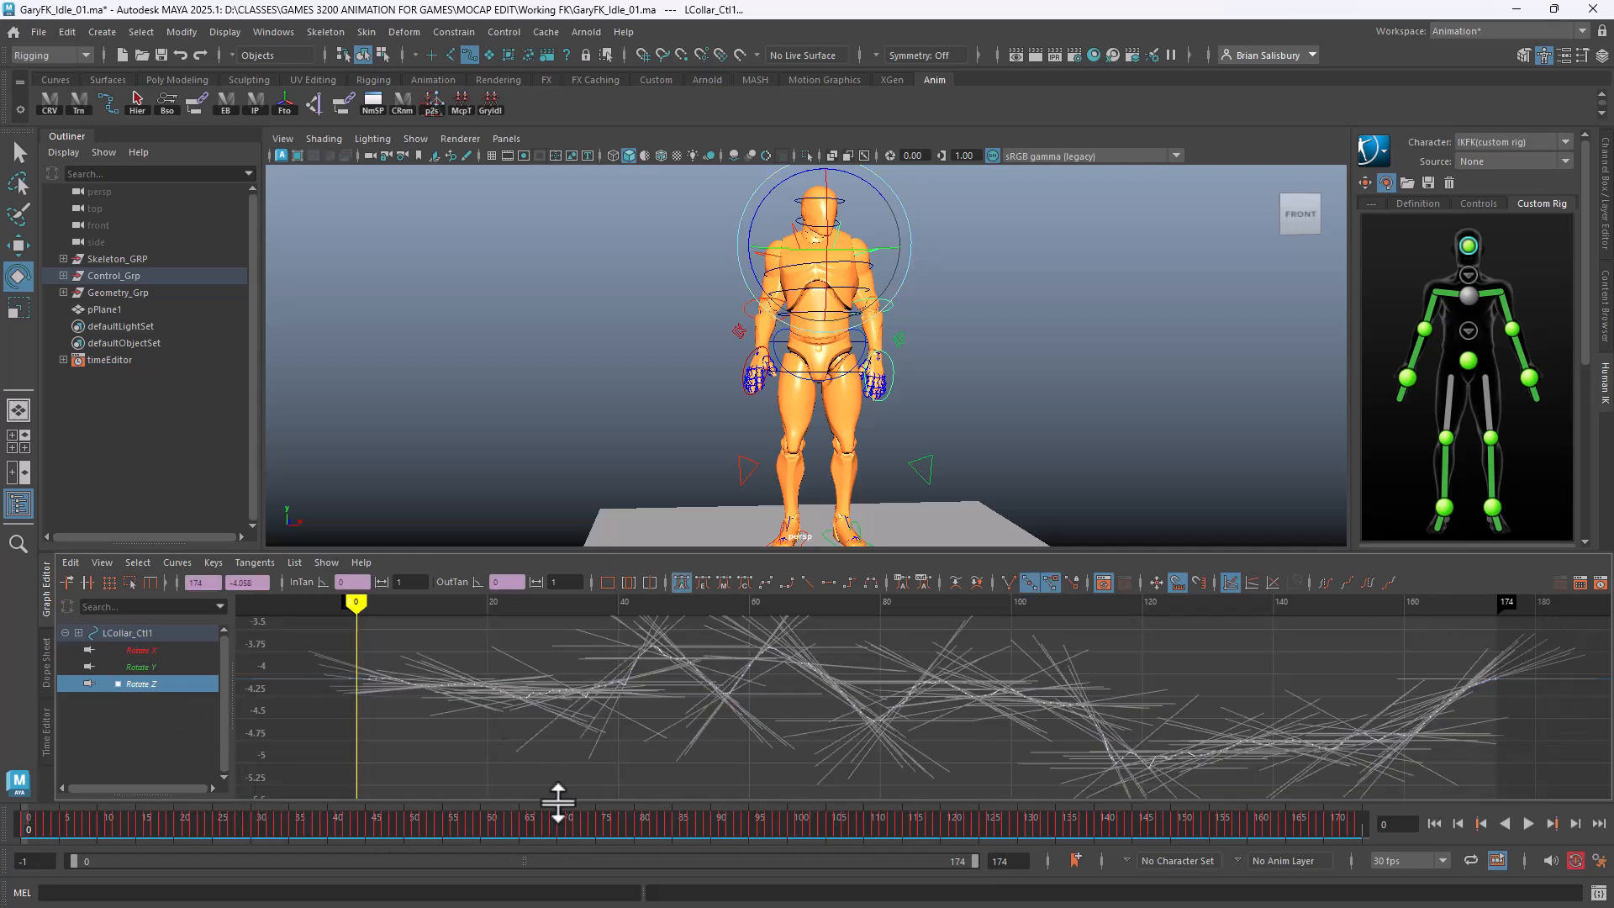
{"action": "middle_click_drag", "start_coordinate": [589, 783], "coordinate": [602, 675], "text": "shift"}
{"action": "left_click", "coordinate": [585, 775]}
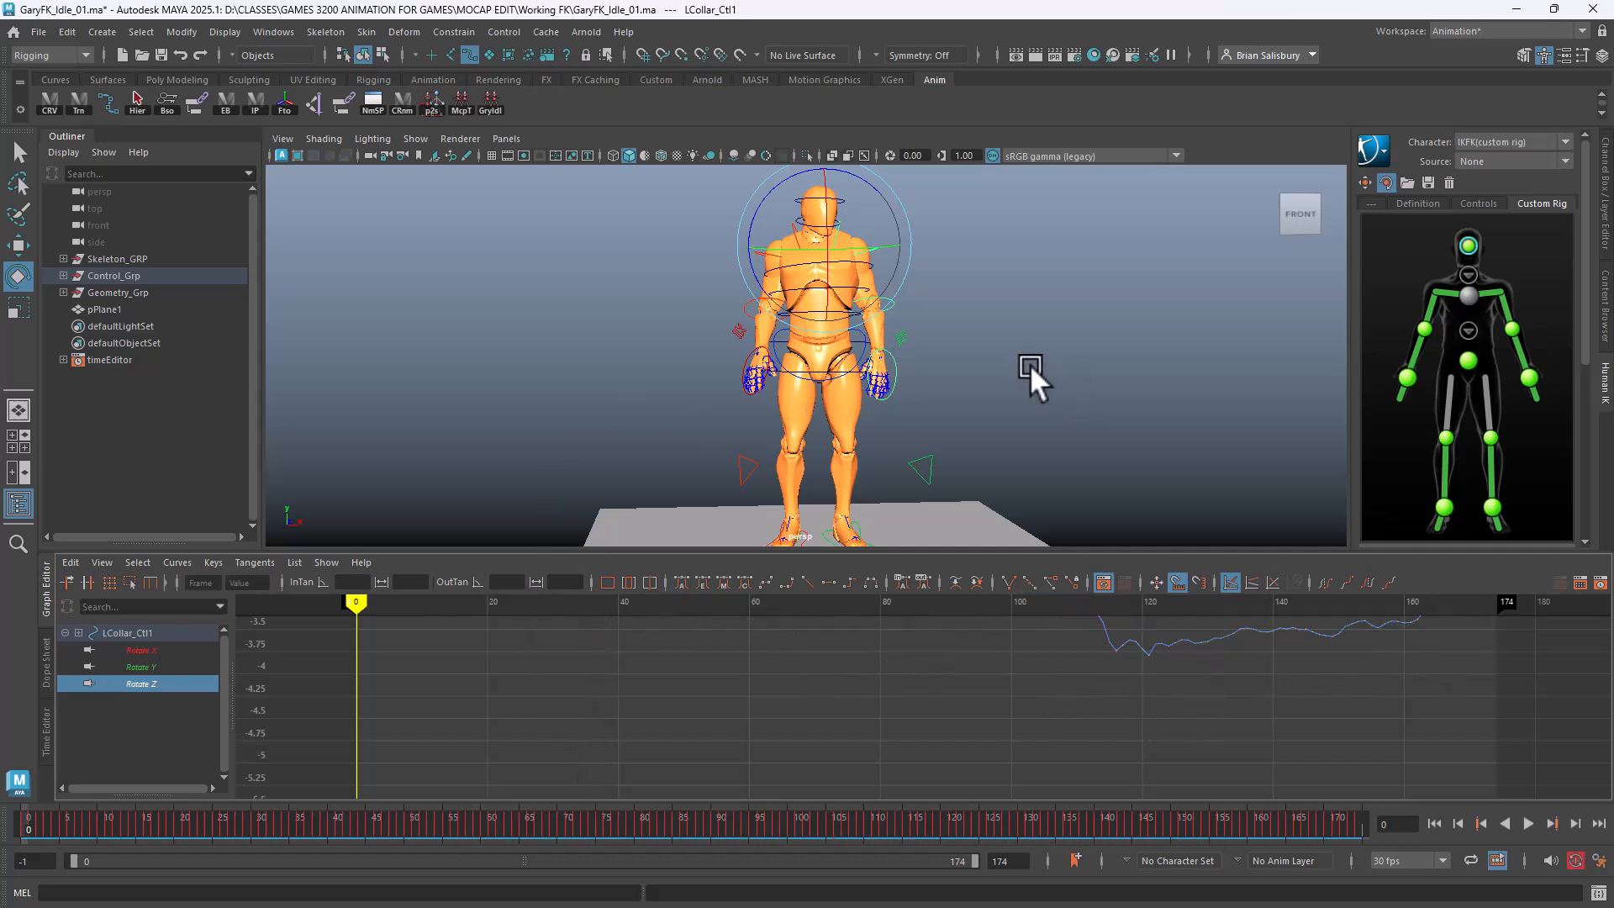
Raise the left arm control's whole Rotate Z curve slightly
{"action": "left_click", "coordinate": [875, 247]}
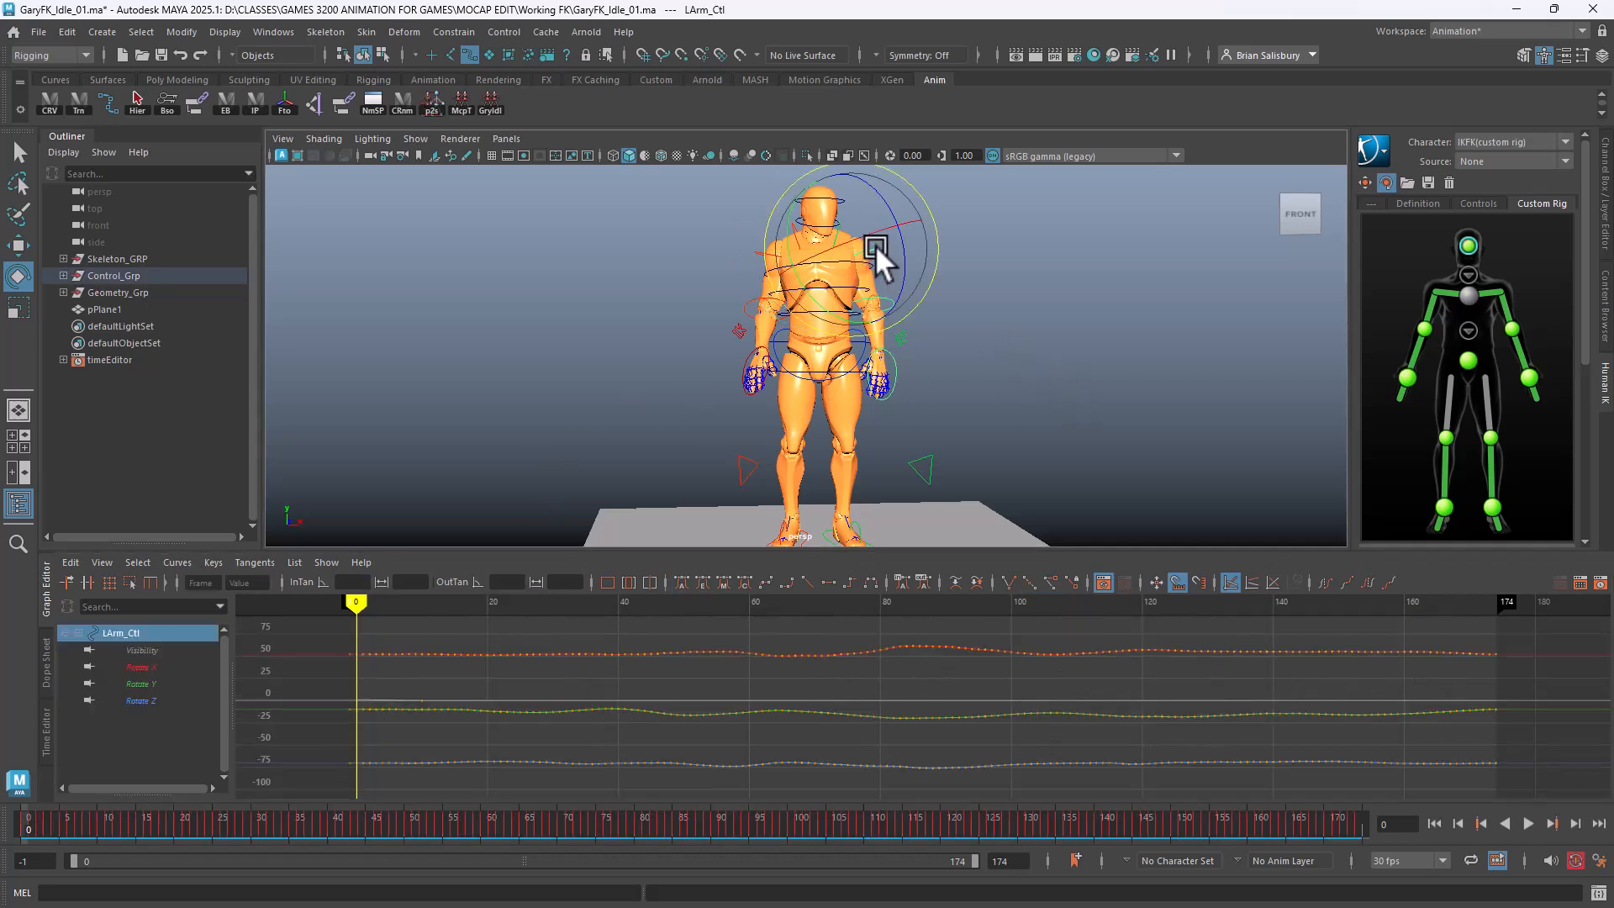
{"action": "left_click", "coordinate": [142, 700]}
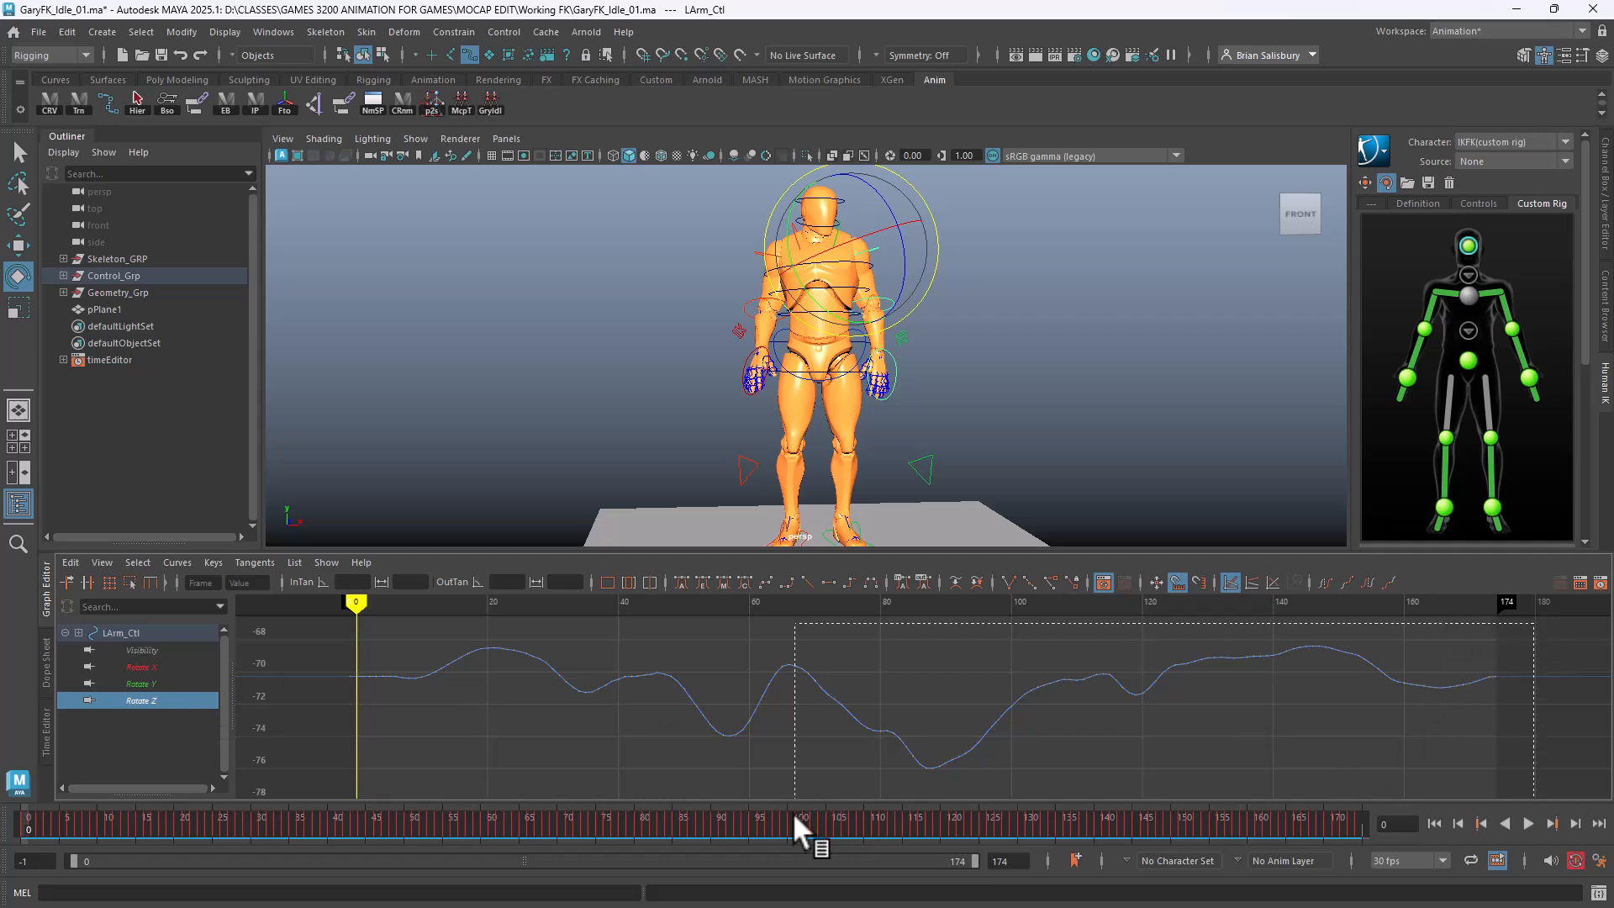
{"action": "left_click_drag", "start_coordinate": [792, 810], "coordinate": [317, 787]}
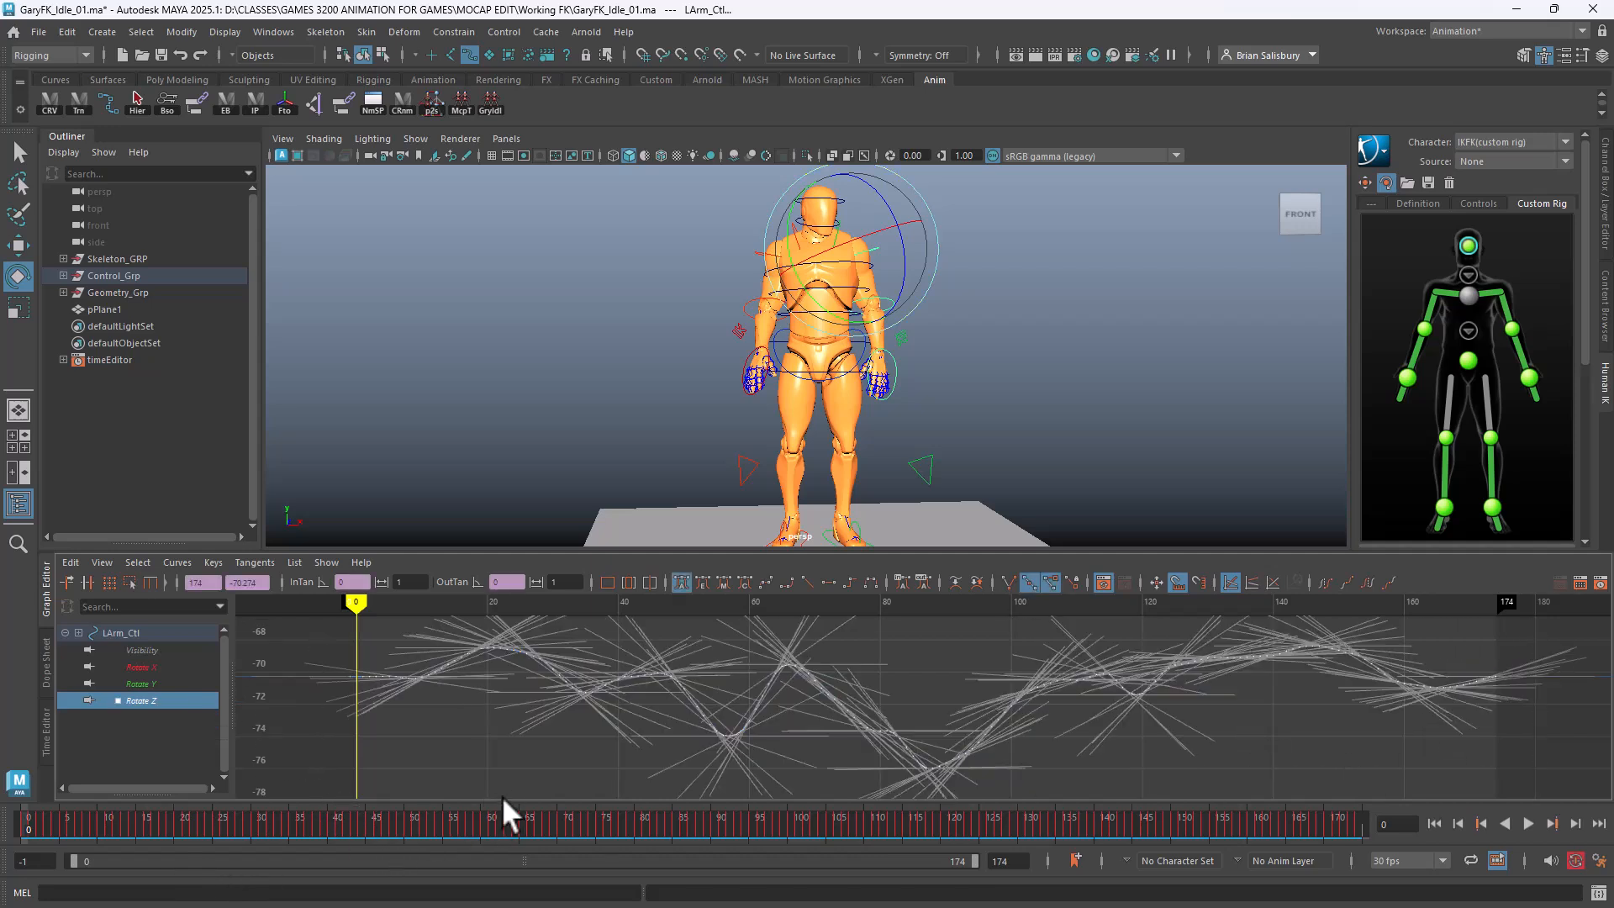
{"action": "middle_click_drag", "start_coordinate": [502, 795], "coordinate": [525, 764], "text": "shift"}
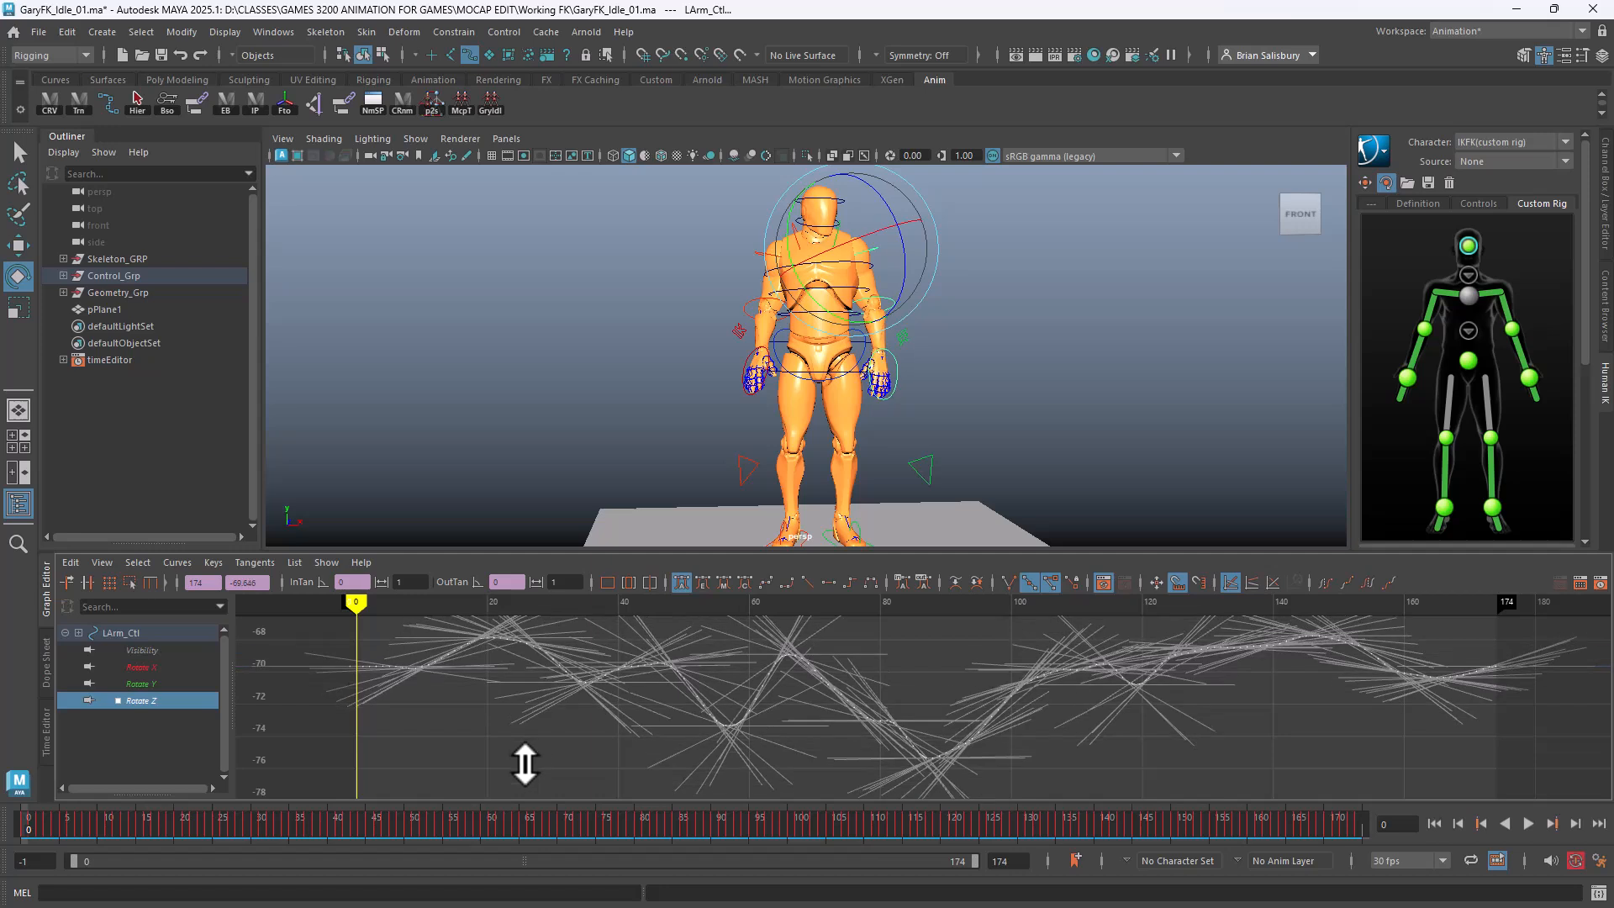
{"action": "left_click", "coordinate": [571, 382]}
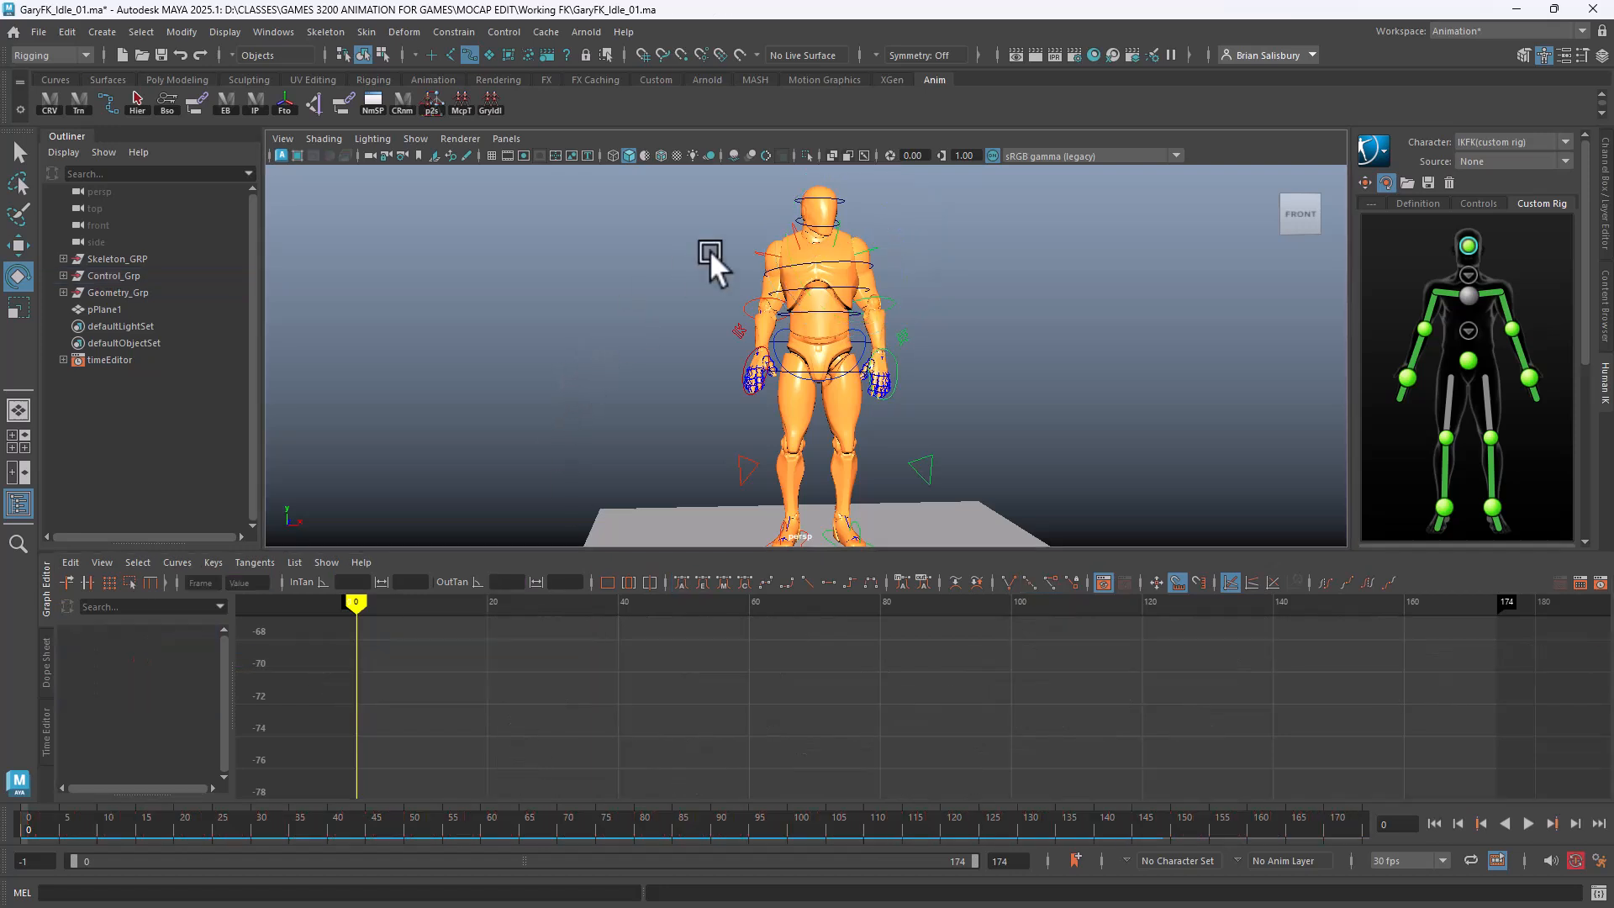
Lower the right arm control's Rotate Z curve to roughly 62–70 degrees
{"action": "left_click", "coordinate": [755, 245]}
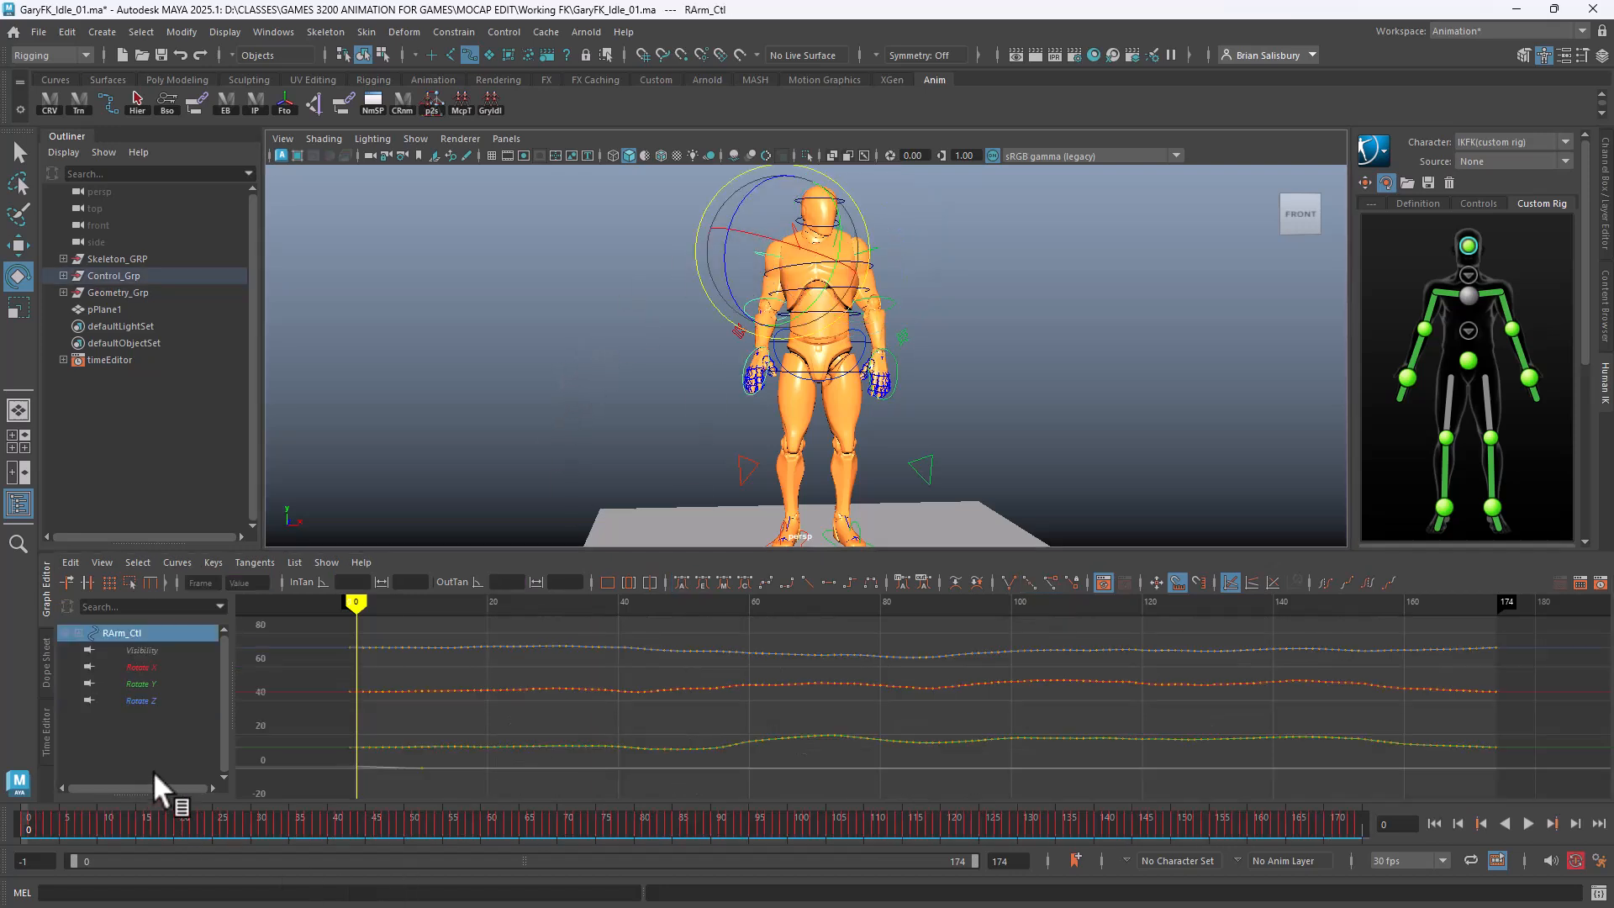
{"action": "left_click", "coordinate": [138, 700]}
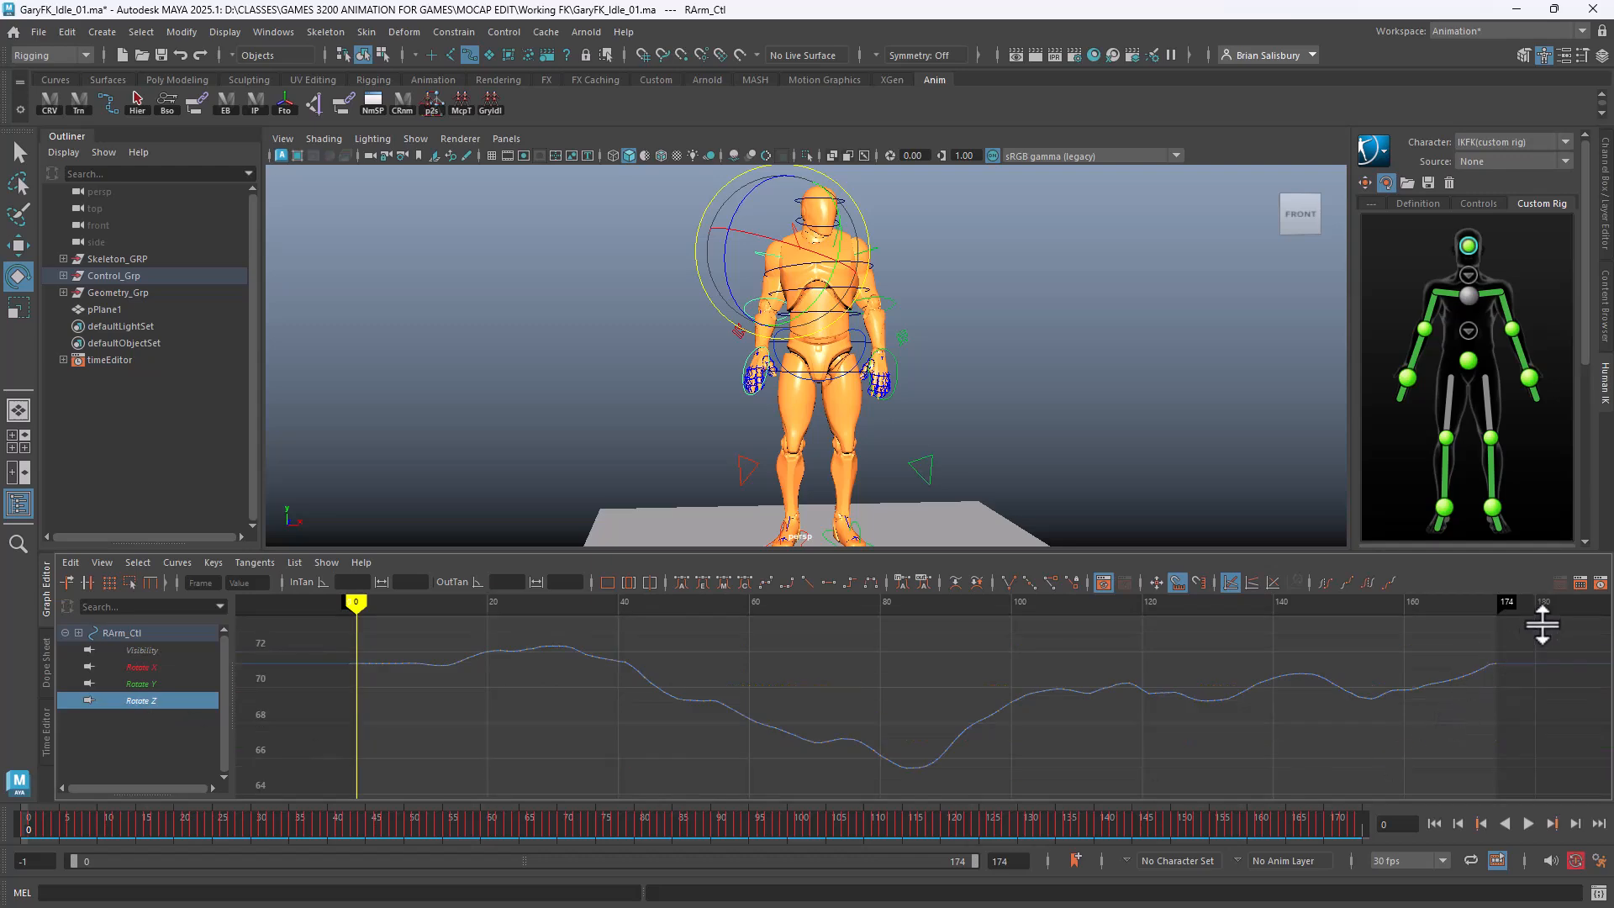
{"action": "left_click_drag", "start_coordinate": [1543, 624], "coordinate": [311, 790]}
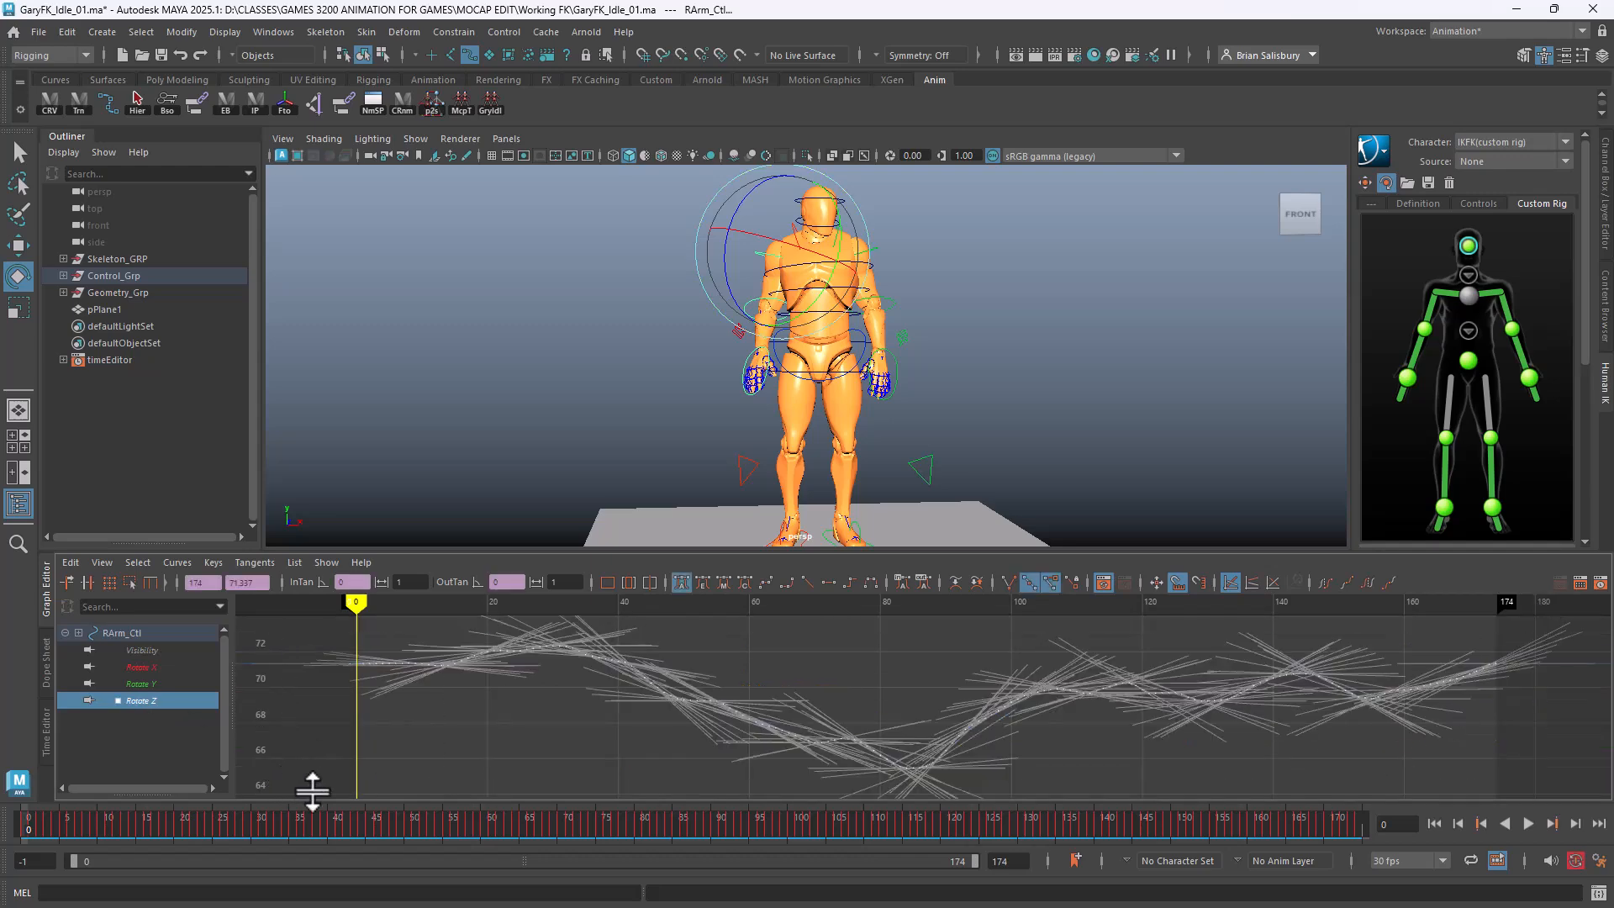
{"action": "middle_click_drag", "start_coordinate": [872, 678], "coordinate": [886, 723], "text": "shift"}
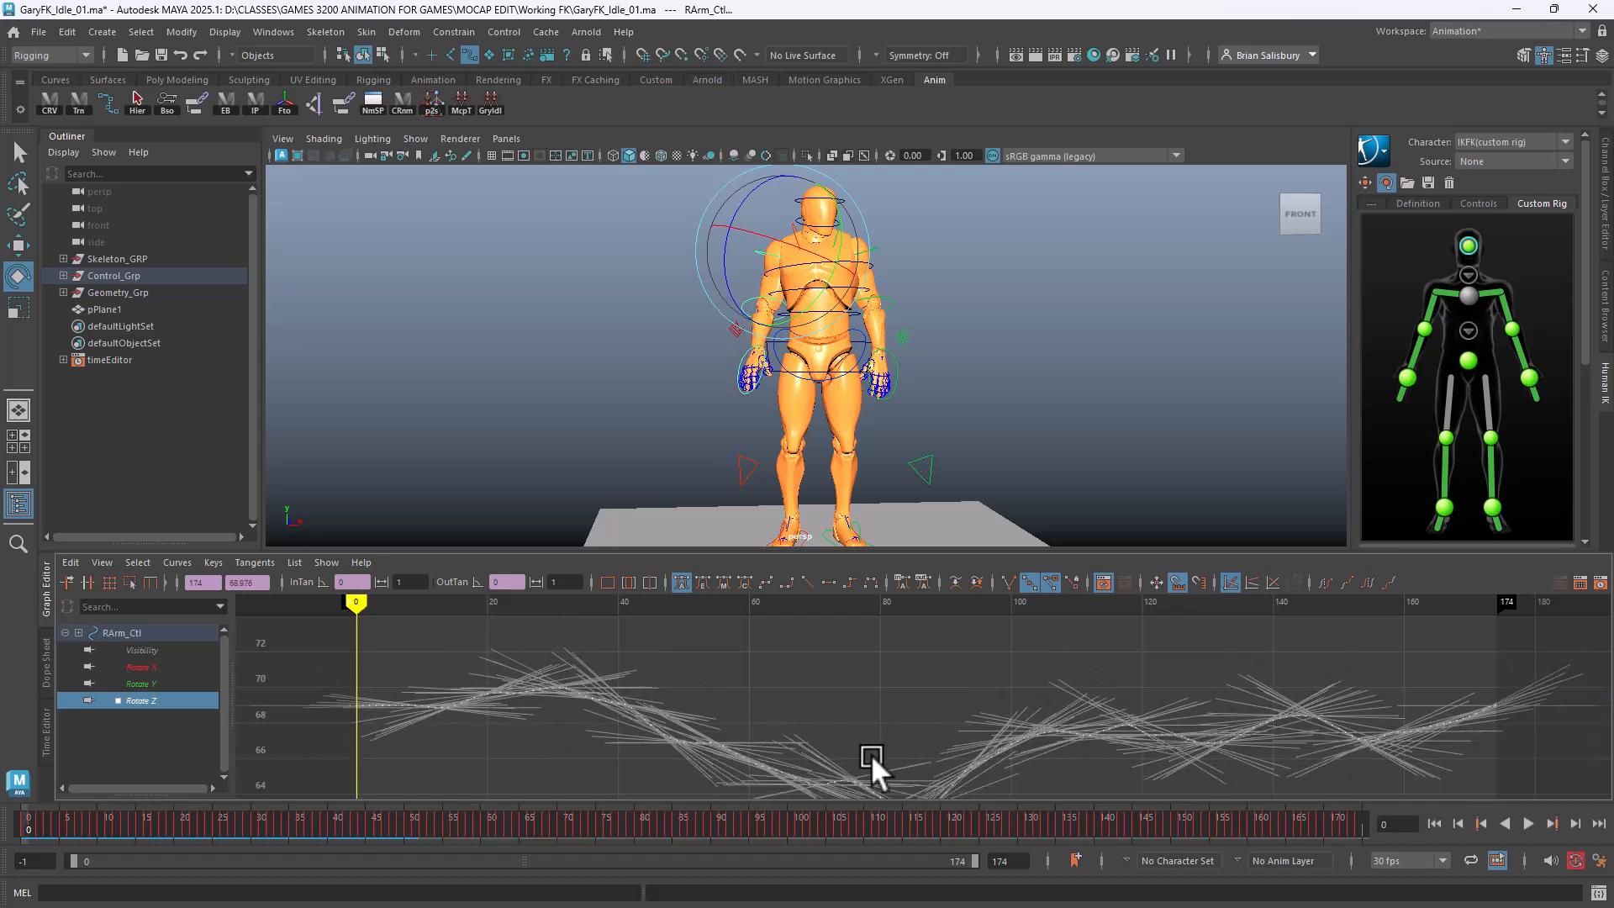
{"action": "left_click", "coordinate": [844, 685]}
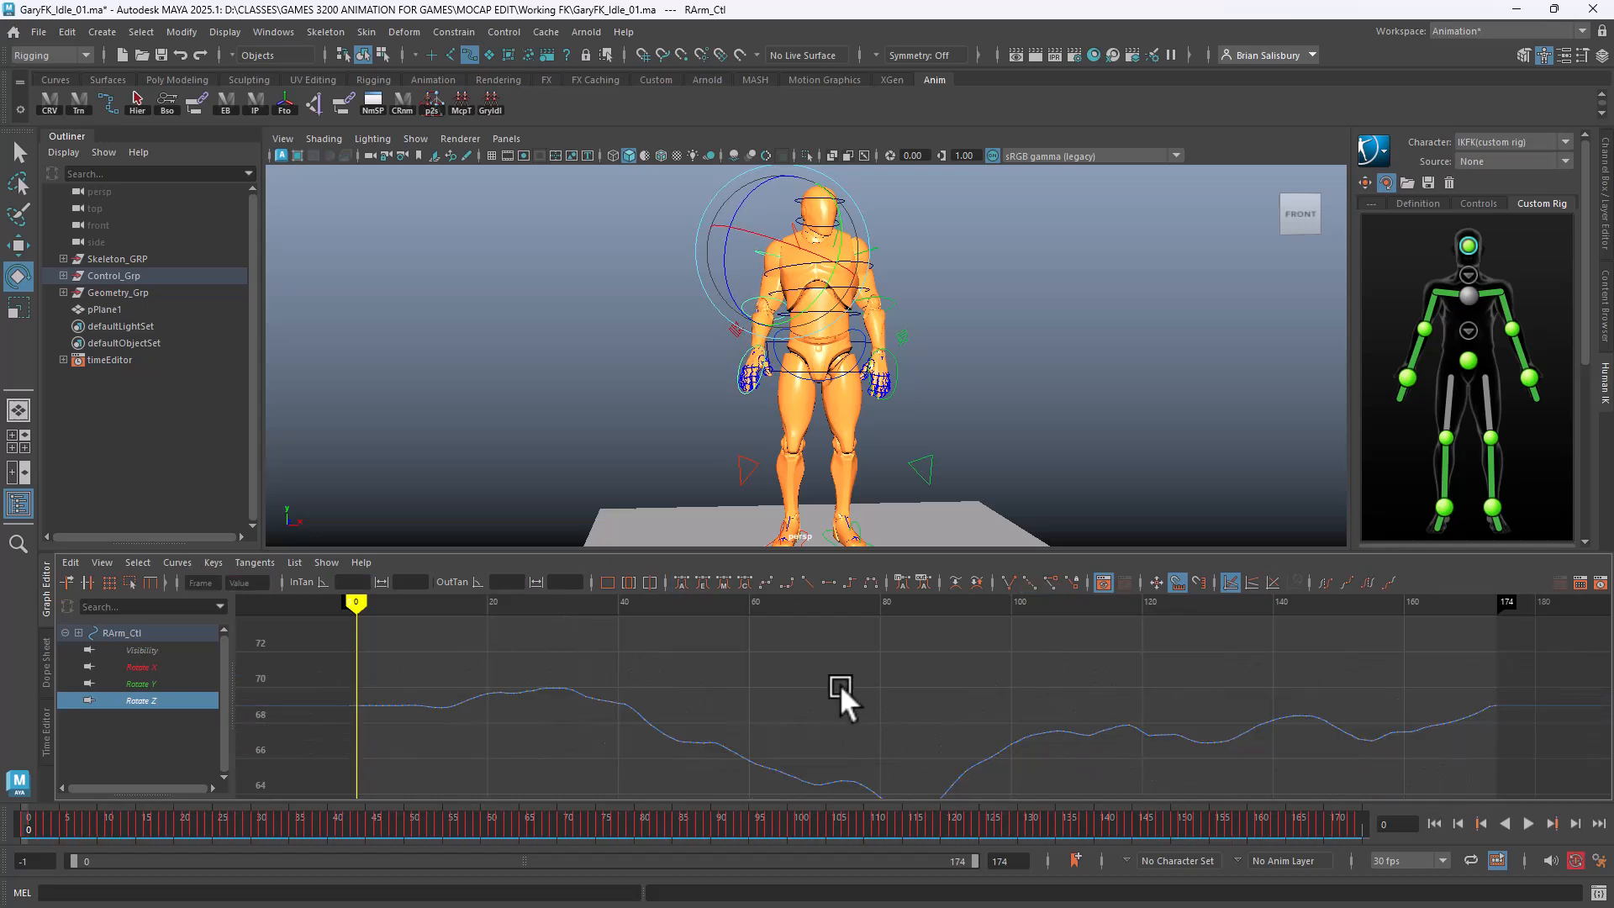
Fit the full curve, turn the view, and select the ground plane pPlane1
{"action": "mouse_move", "coordinate": [1069, 387]}
{"action": "left_mouse_down", "text": "alt"}
{"action": "mouse_move", "coordinate": [685, 362]}
{"action": "mouse_move", "coordinate": [660, 390]}
{"action": "mouse_move", "coordinate": [1066, 396]}
{"action": "left_mouse_up", "text": "alt"}
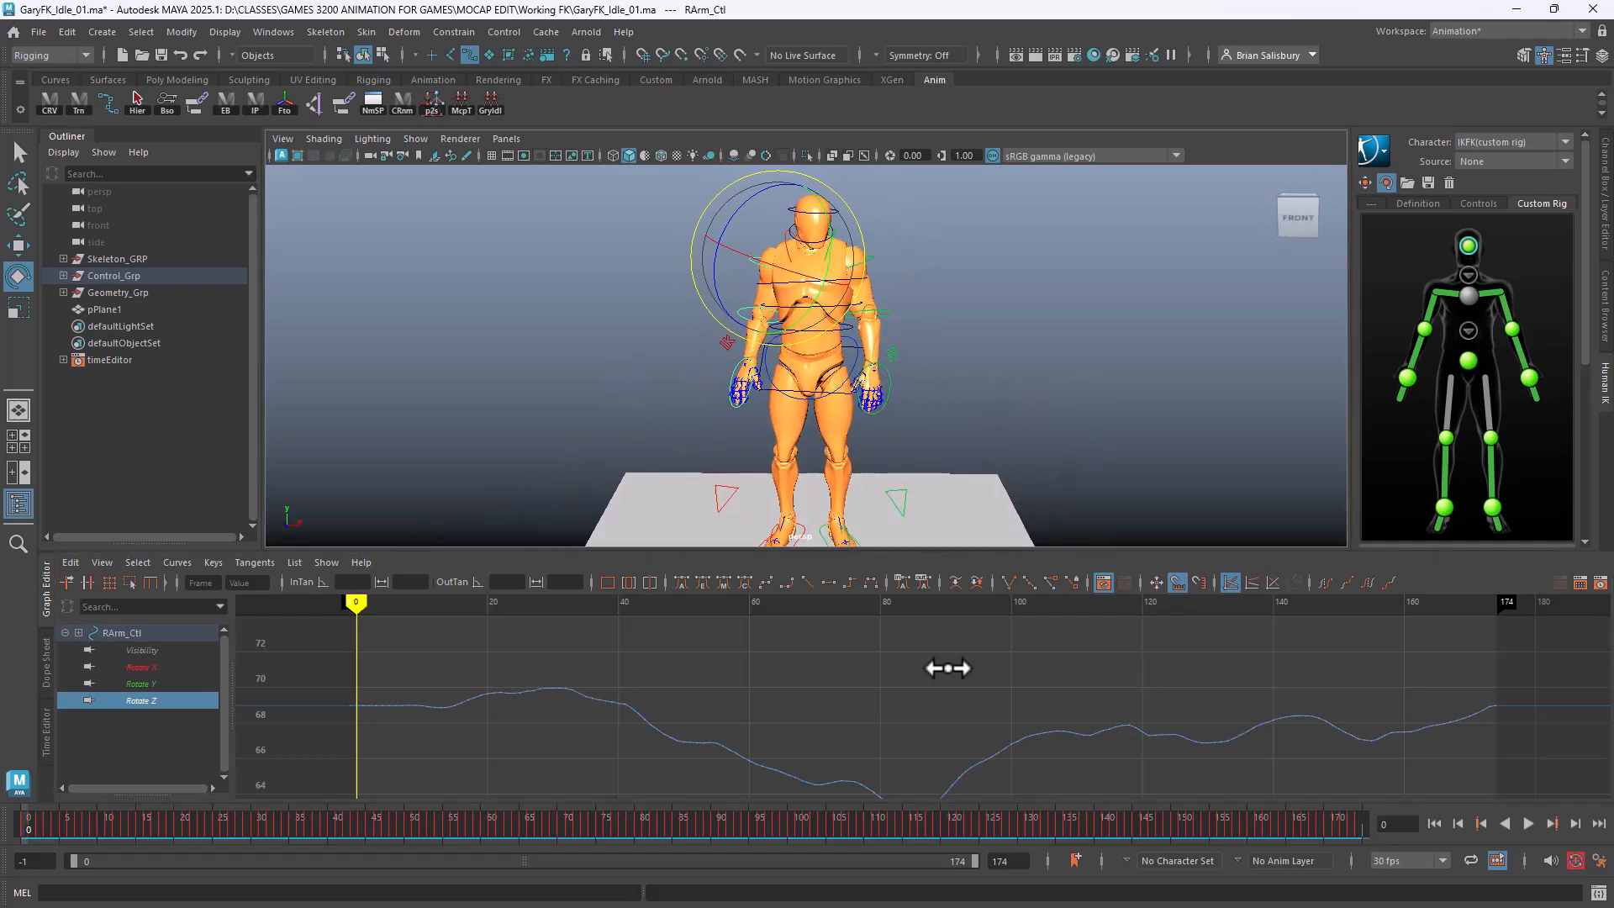
{"action": "right_click_drag", "start_coordinate": [883, 677], "coordinate": [849, 573], "text": "alt"}
{"action": "middle_click_drag", "start_coordinate": [1006, 375], "coordinate": [1015, 365], "text": "alt"}
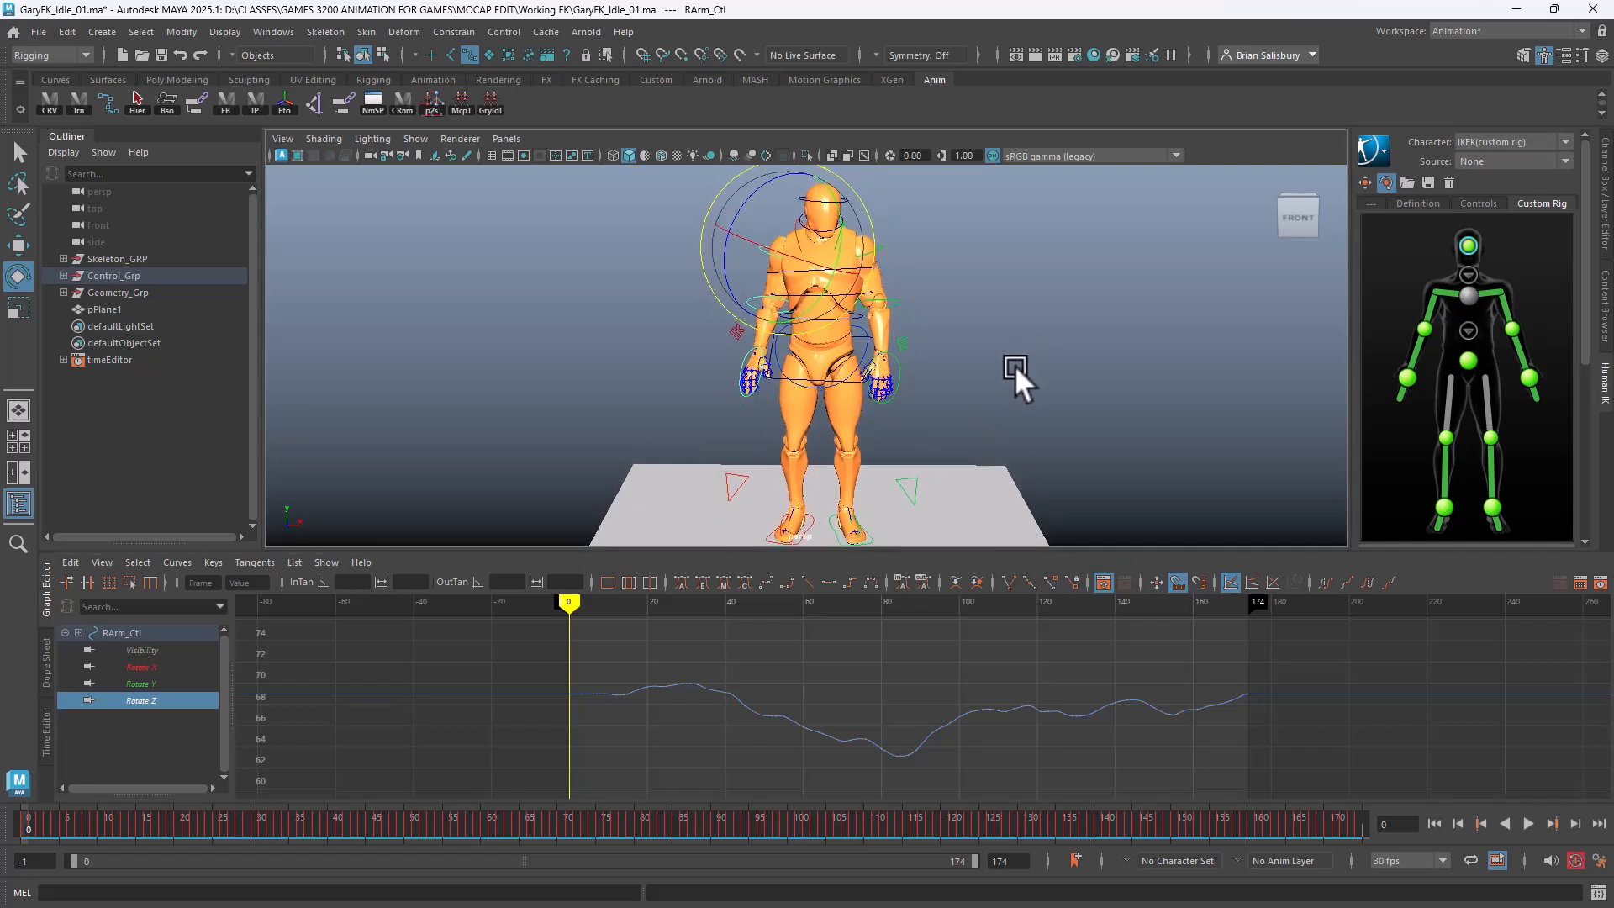
{"action": "left_click_drag", "start_coordinate": [1016, 365], "coordinate": [448, 345], "text": "alt"}
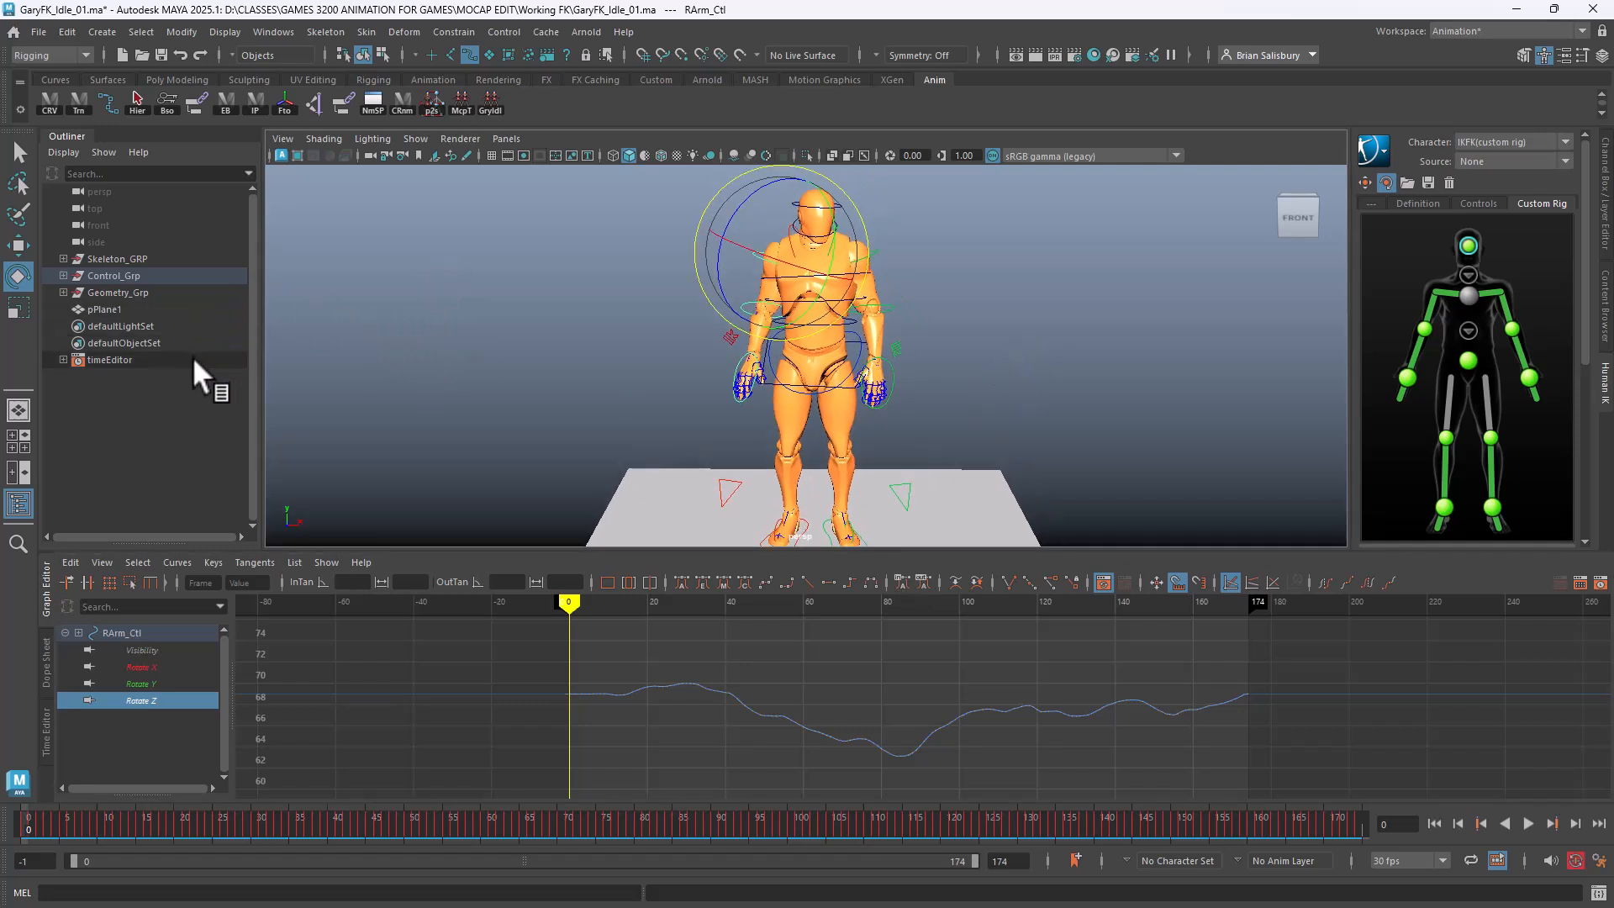
{"action": "left_click", "coordinate": [155, 309]}
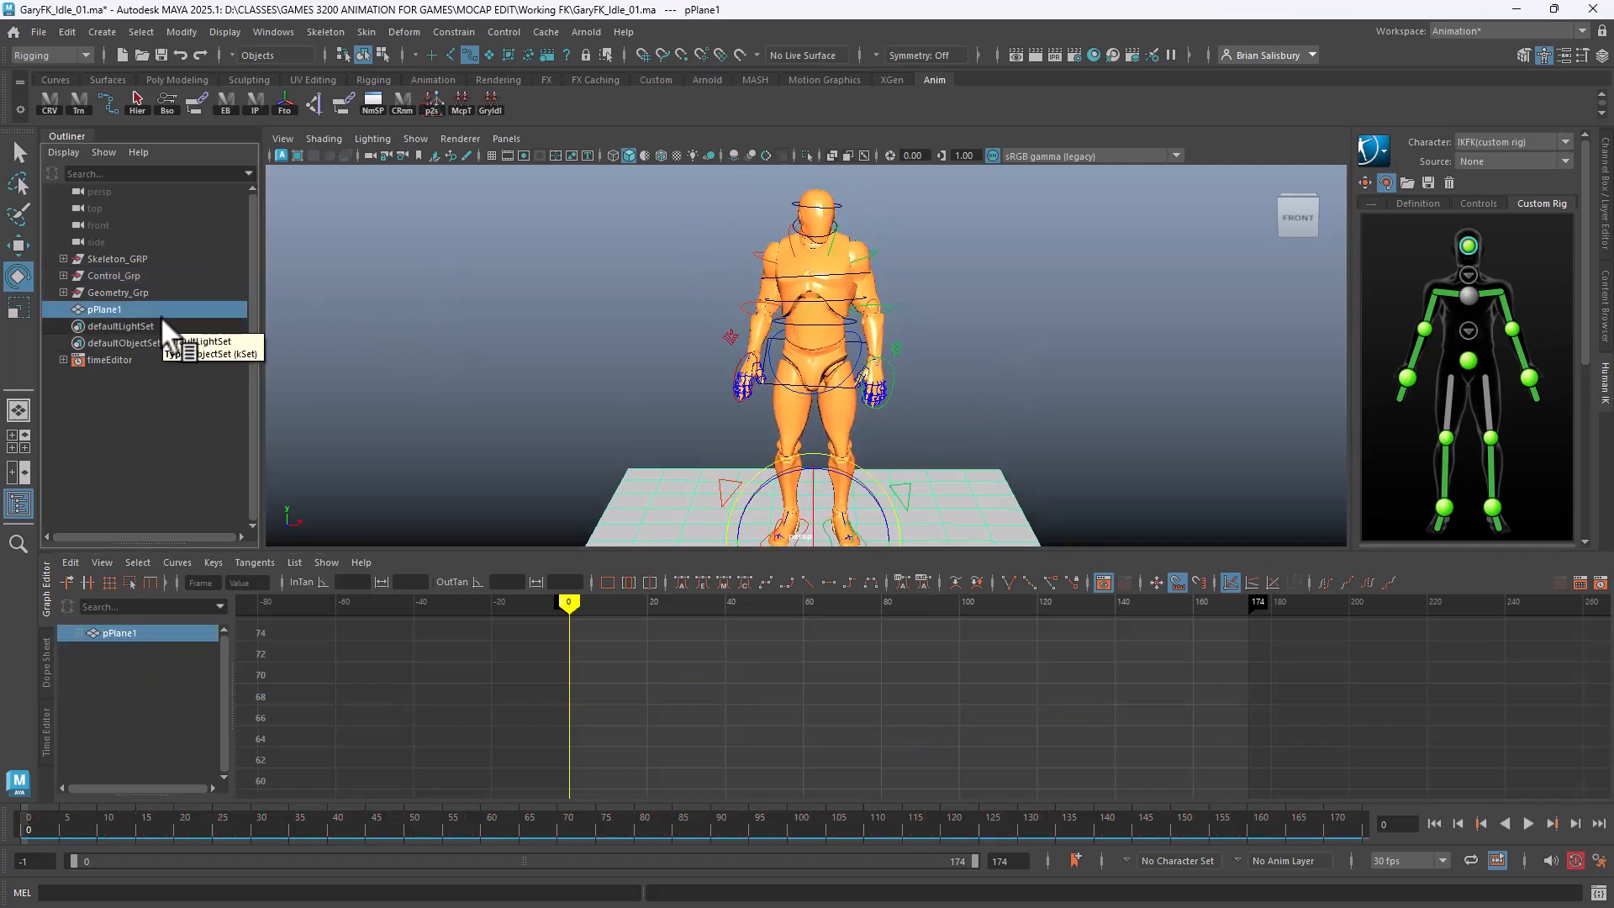
{"action": "left_click_drag", "start_coordinate": [529, 381], "coordinate": [501, 342], "text": "alt"}
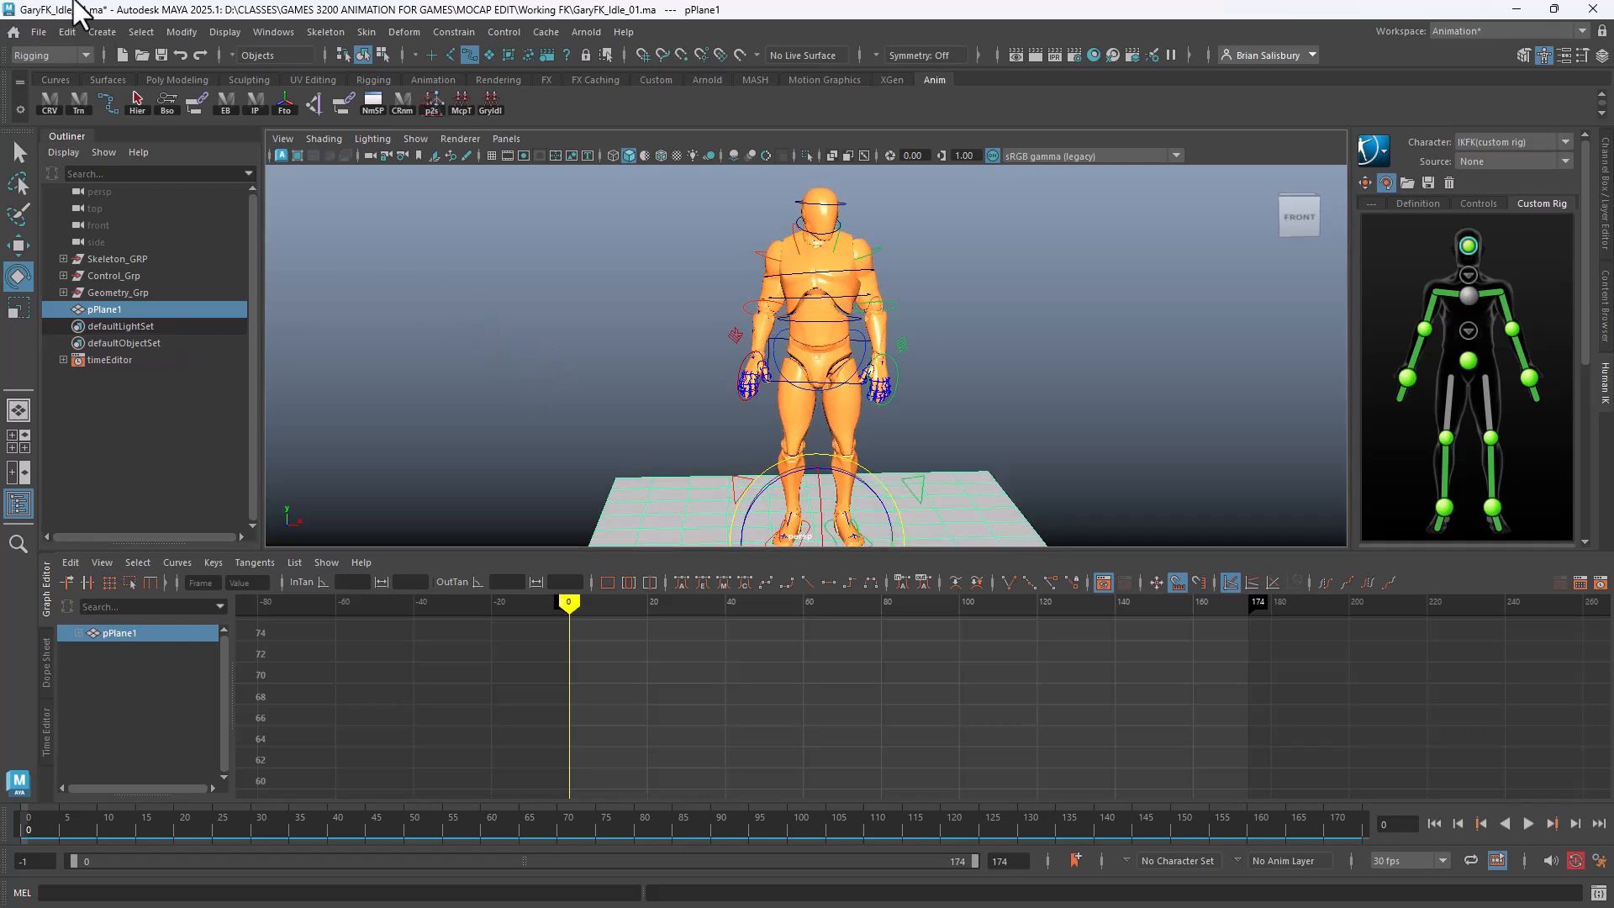
Save the scene as UE4IdleIK.ma in MOCAP EDIT\Working IK, past the student warning
{"action": "left_click", "coordinate": [28, 29]}
{"action": "left_click", "coordinate": [114, 119]}
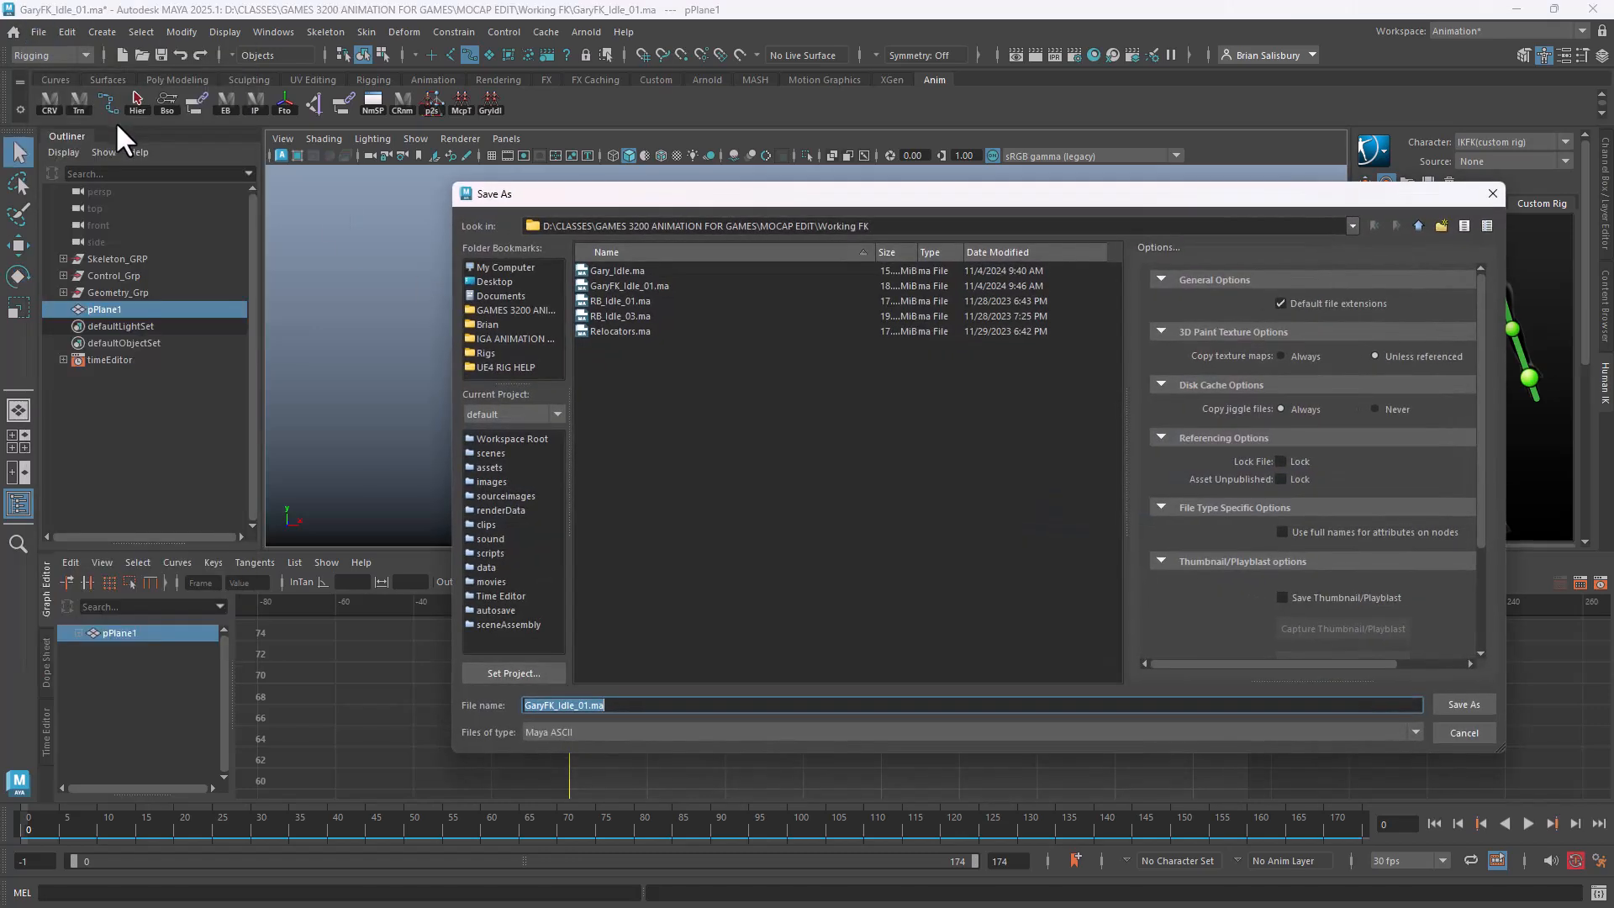
{"action": "left_click", "coordinate": [1419, 224]}
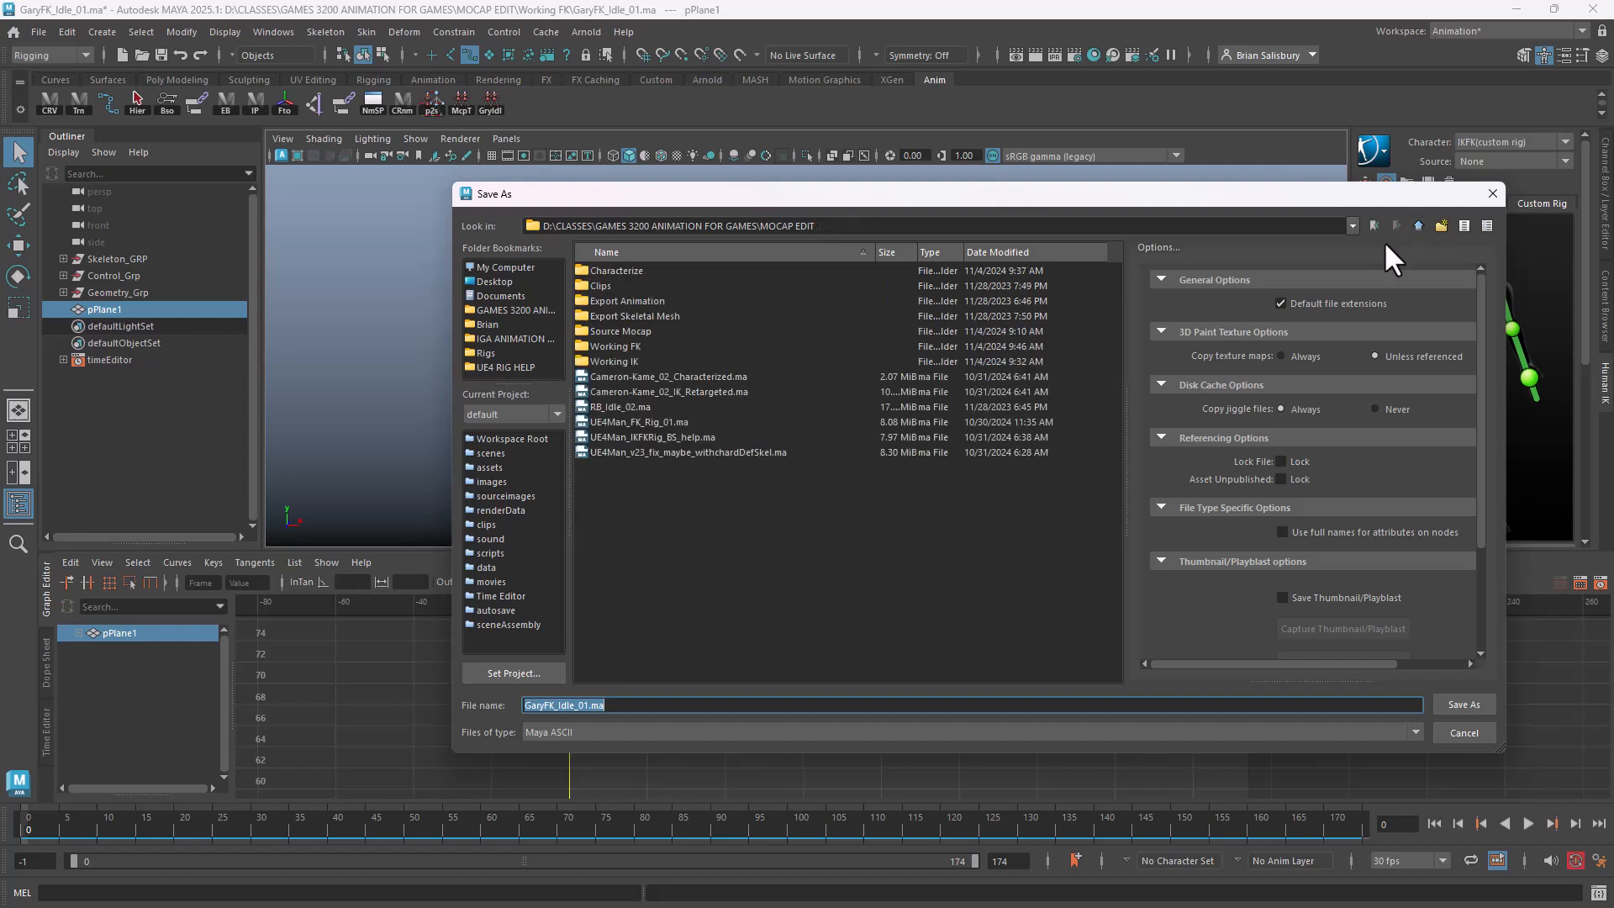
{"action": "double_click", "coordinate": [625, 361]}
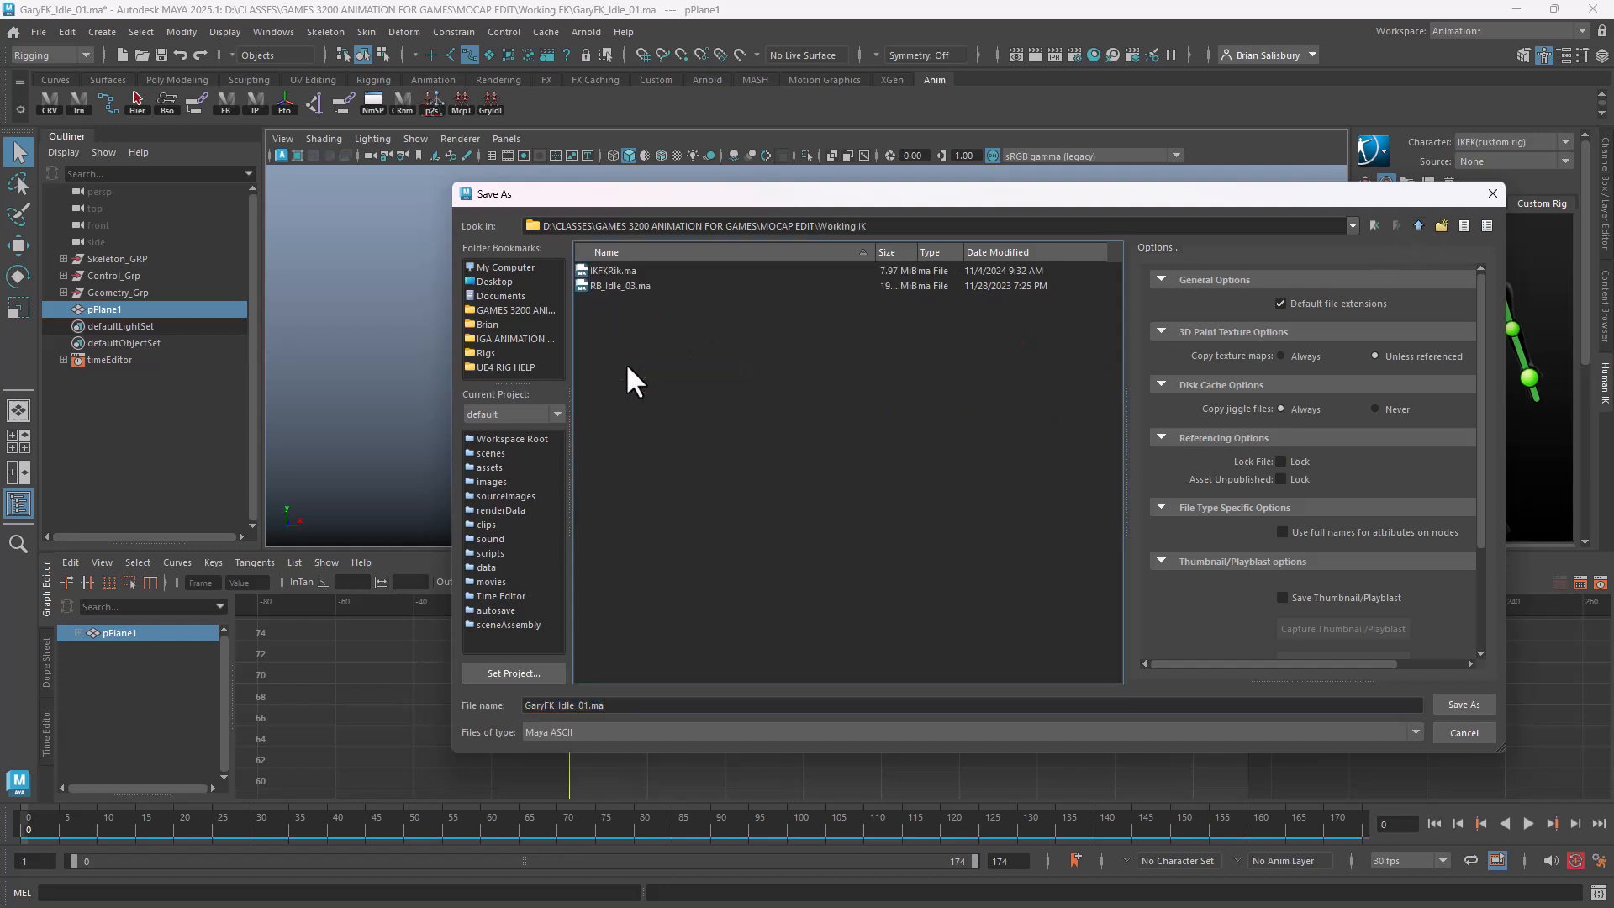
{"action": "left_click", "coordinate": [649, 709]}
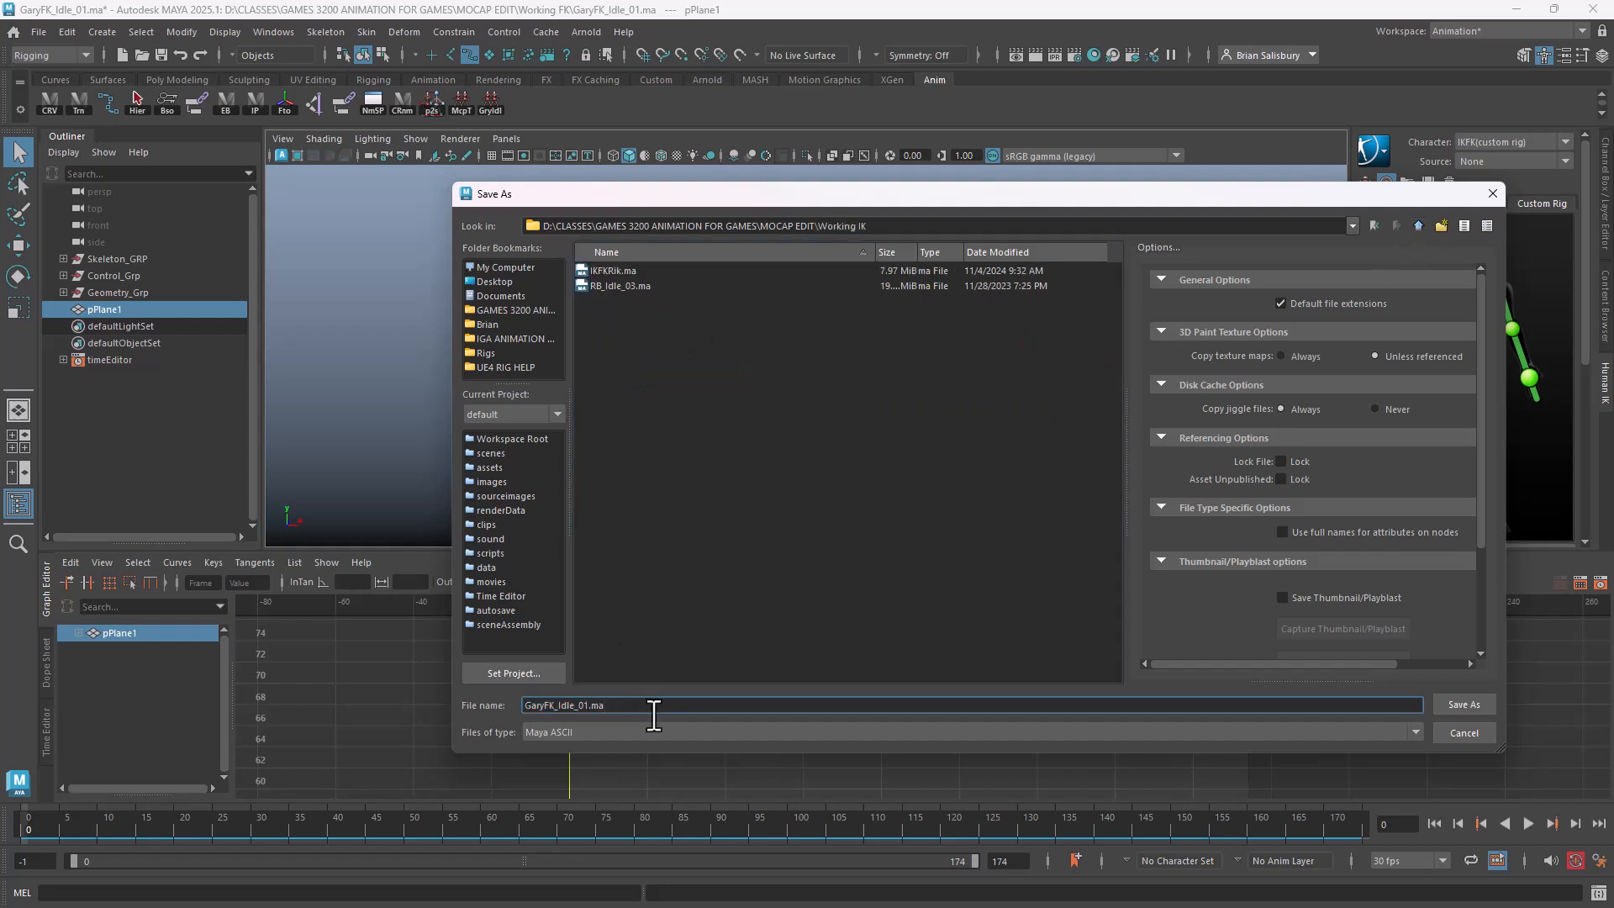
{"action": "key", "text": "BackSpace"}
{"action": "key", "text": "BackSpace"}
{"action": "key", "text": "BackSpace"}
{"action": "key", "text": "BackSpace"}
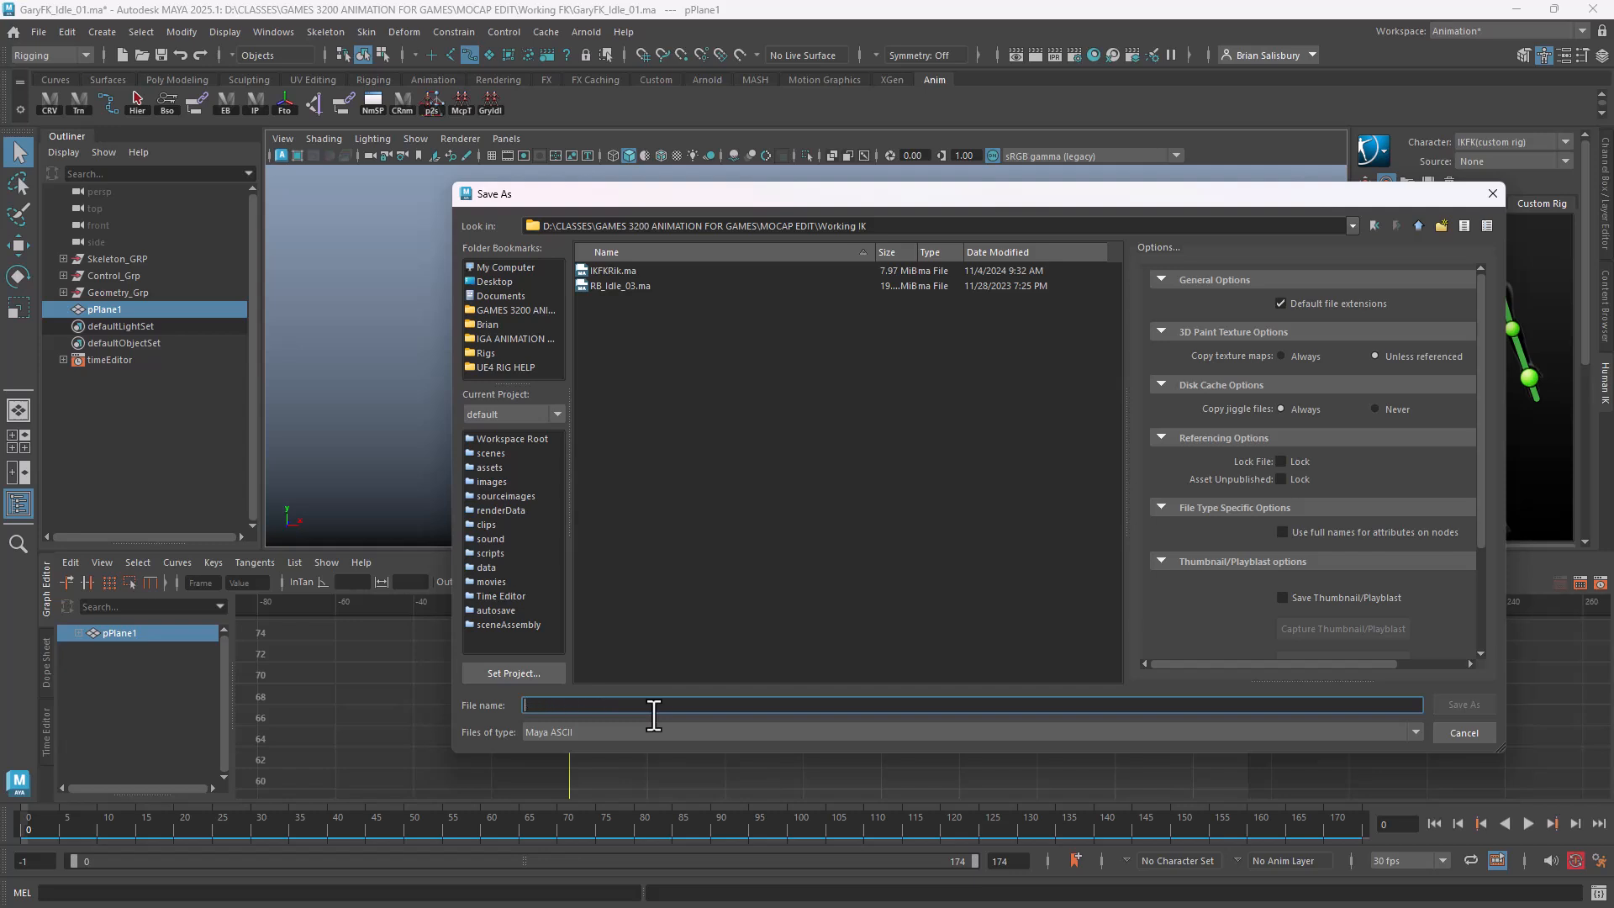
{"action": "type", "text": "IdleIK.ma"}
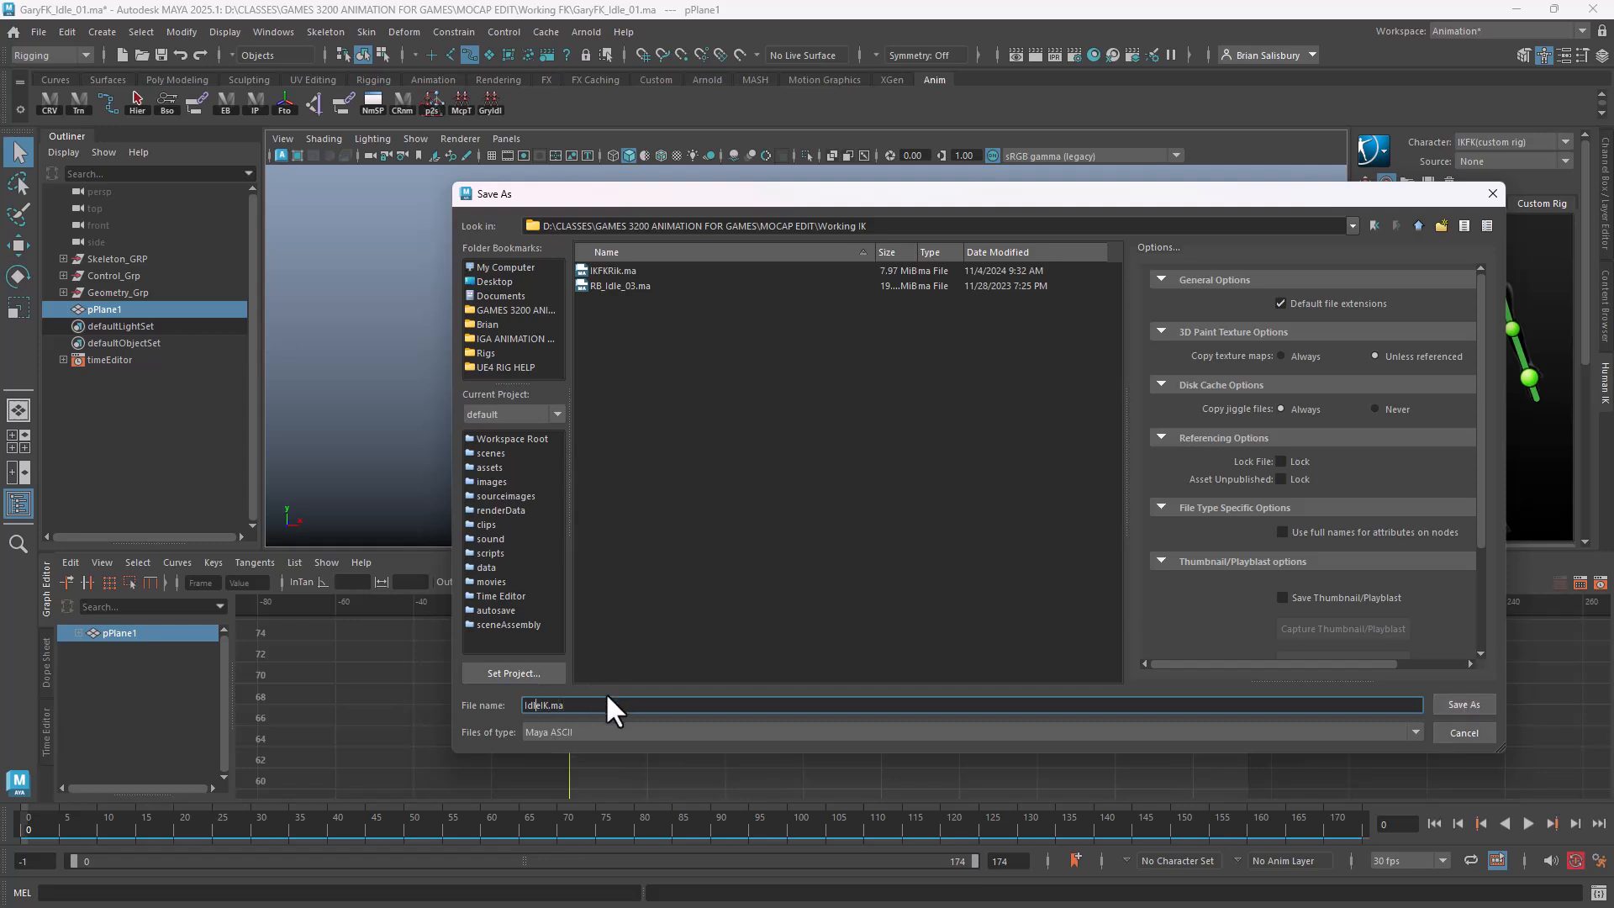
{"action": "type", "text": "UE4"}
{"action": "left_click", "coordinate": [1476, 700]}
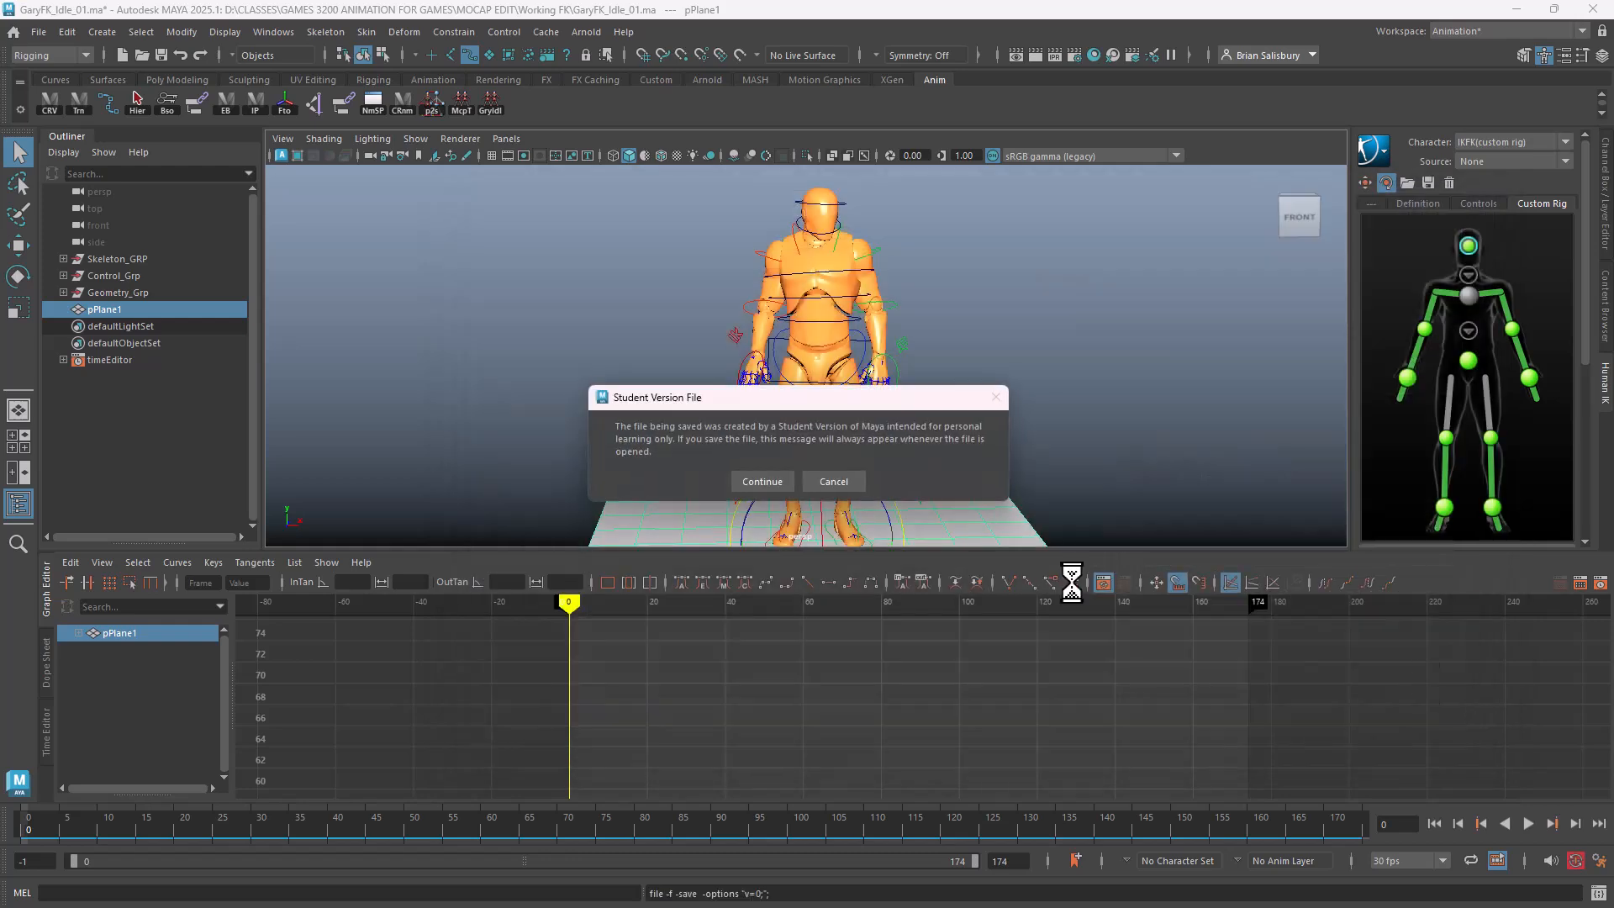
{"action": "left_click", "coordinate": [764, 477]}
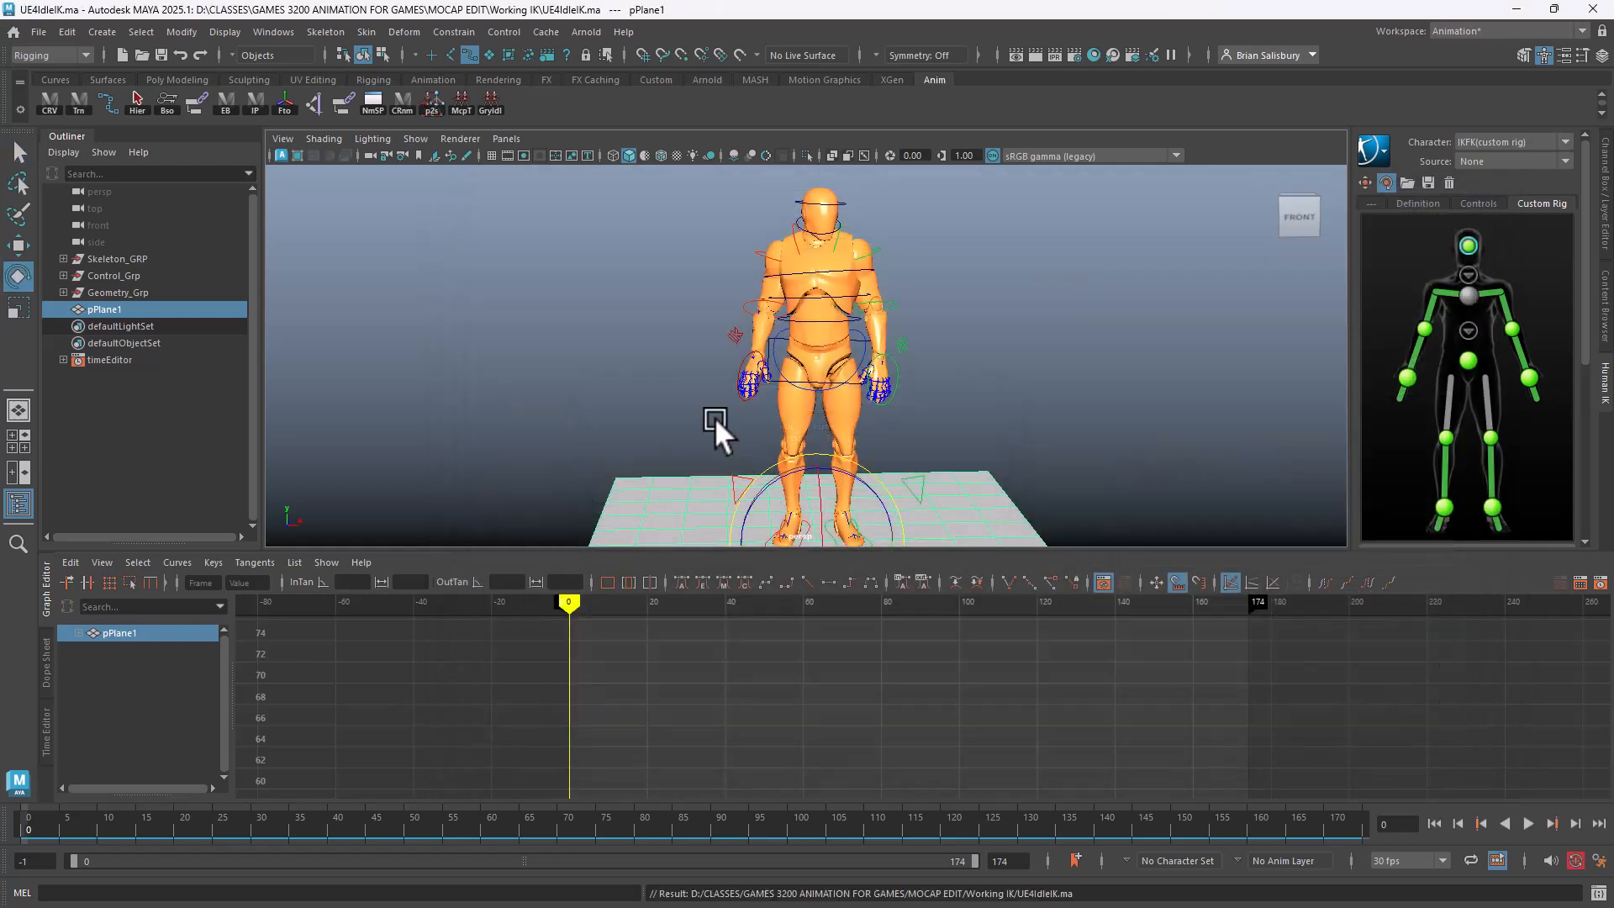
Orbit around the character and marquee-select all the rig controls to load their curves
{"action": "left_click_drag", "start_coordinate": [617, 416], "coordinate": [602, 340], "text": "alt"}
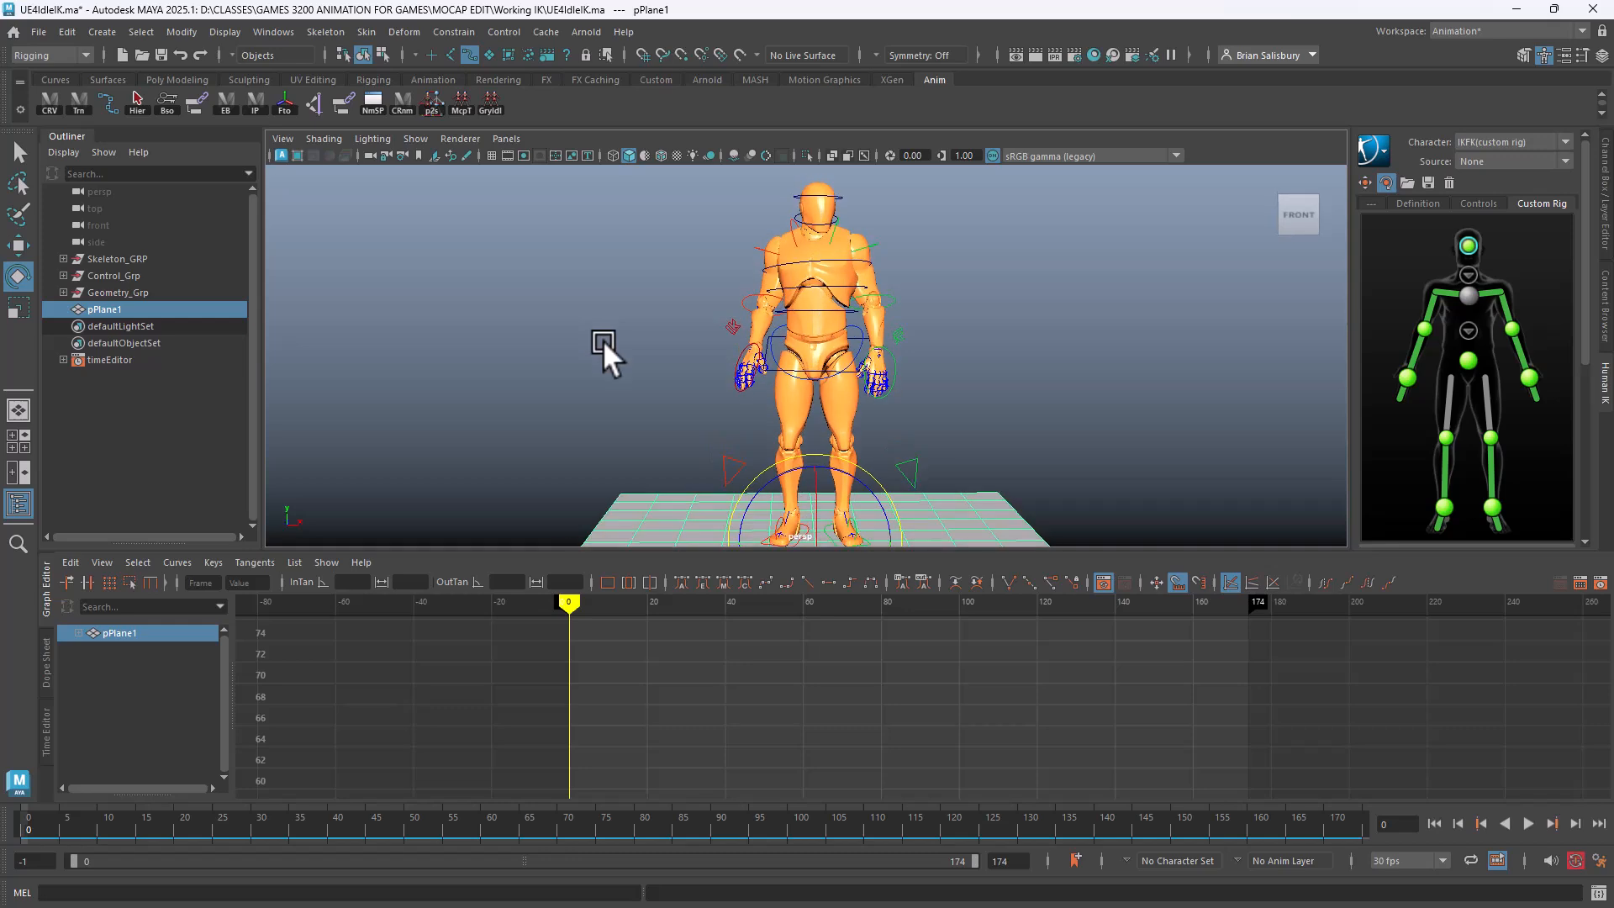
{"action": "scroll", "coordinate": [831, 298], "scroll_direction": "down", "scroll_amount": 3}
{"action": "scroll", "coordinate": [830, 296], "scroll_direction": "up", "scroll_amount": 1}
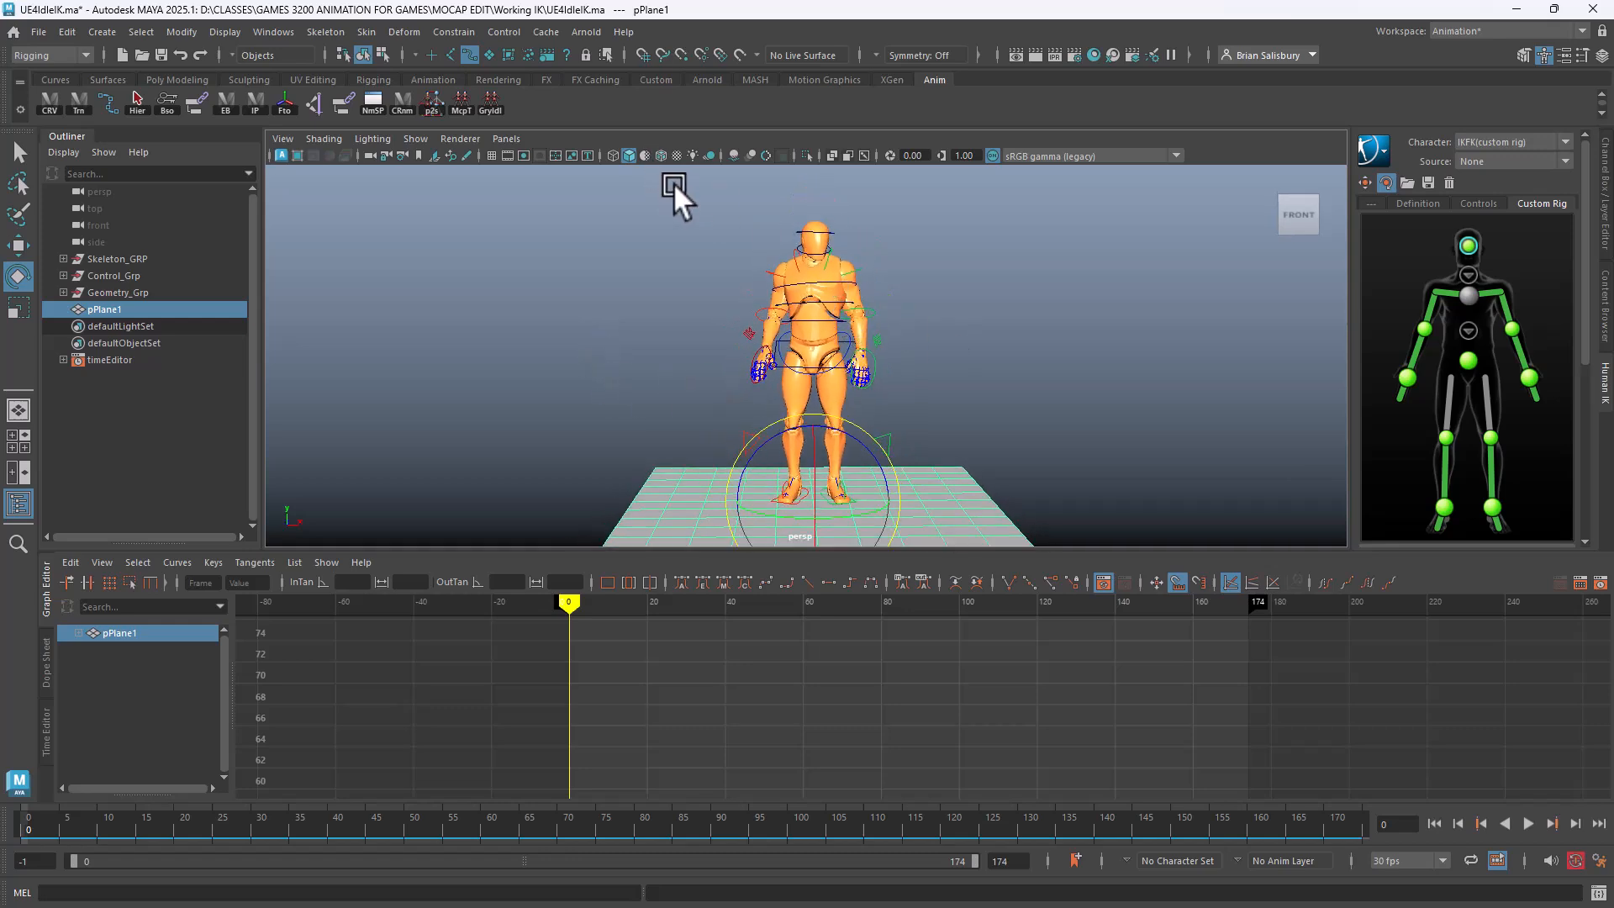
{"action": "left_click_drag", "start_coordinate": [677, 186], "coordinate": [912, 518]}
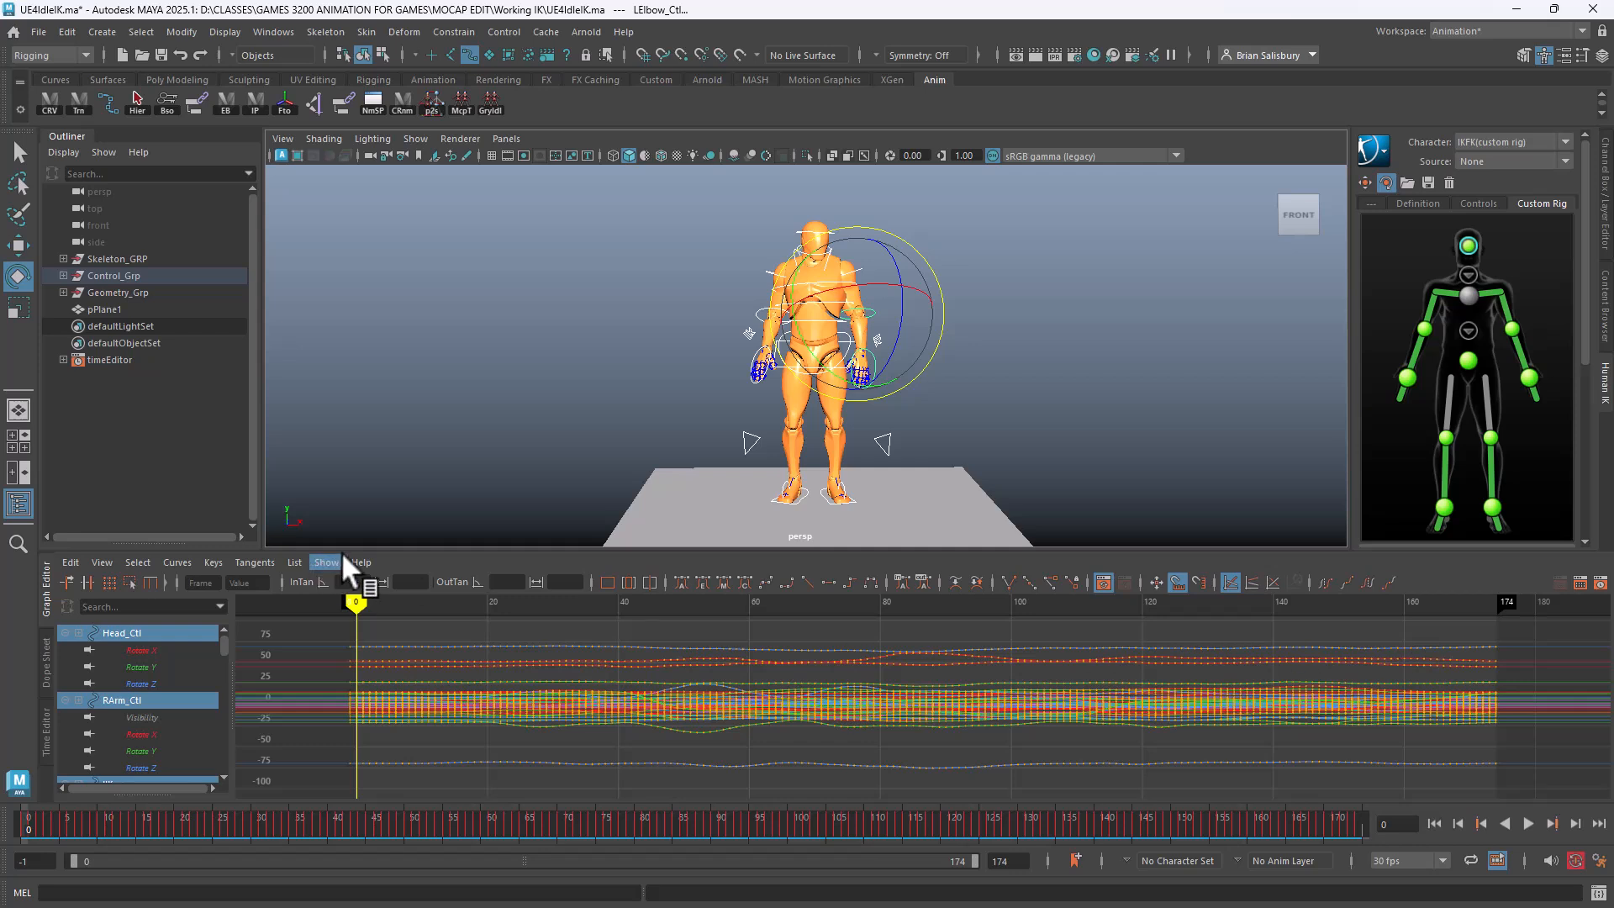
Zoom the graph and try selecting keys around frame 51, then clear the selection
{"action": "left_click_drag", "start_coordinate": [304, 626], "coordinate": [202, 655]}
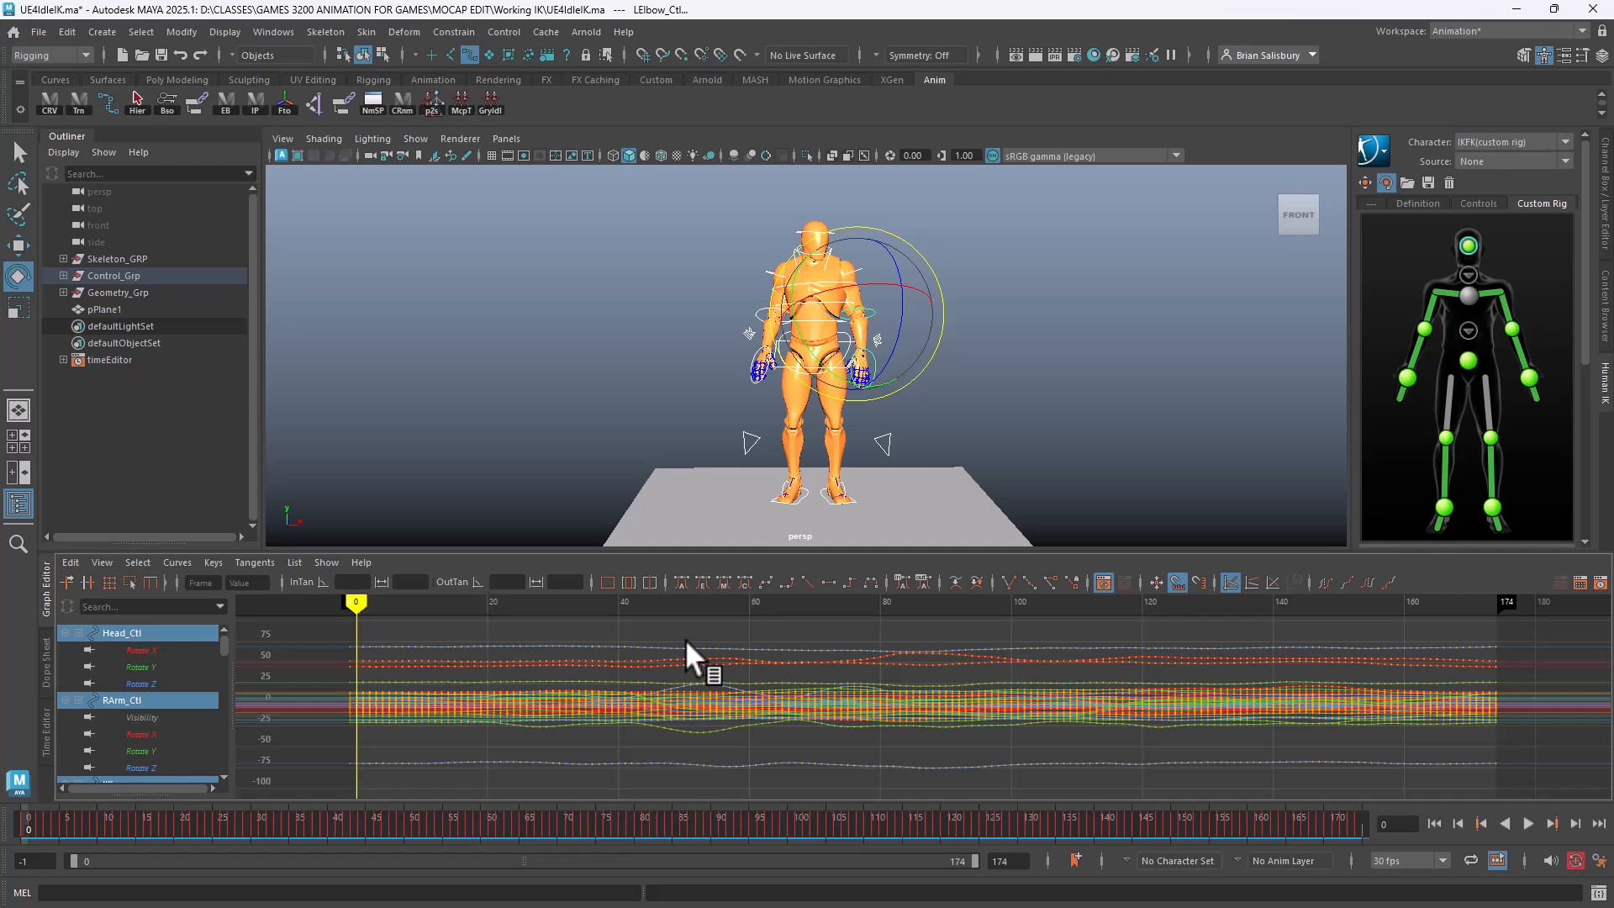
{"action": "left_click_drag", "start_coordinate": [690, 846], "coordinate": [686, 844]}
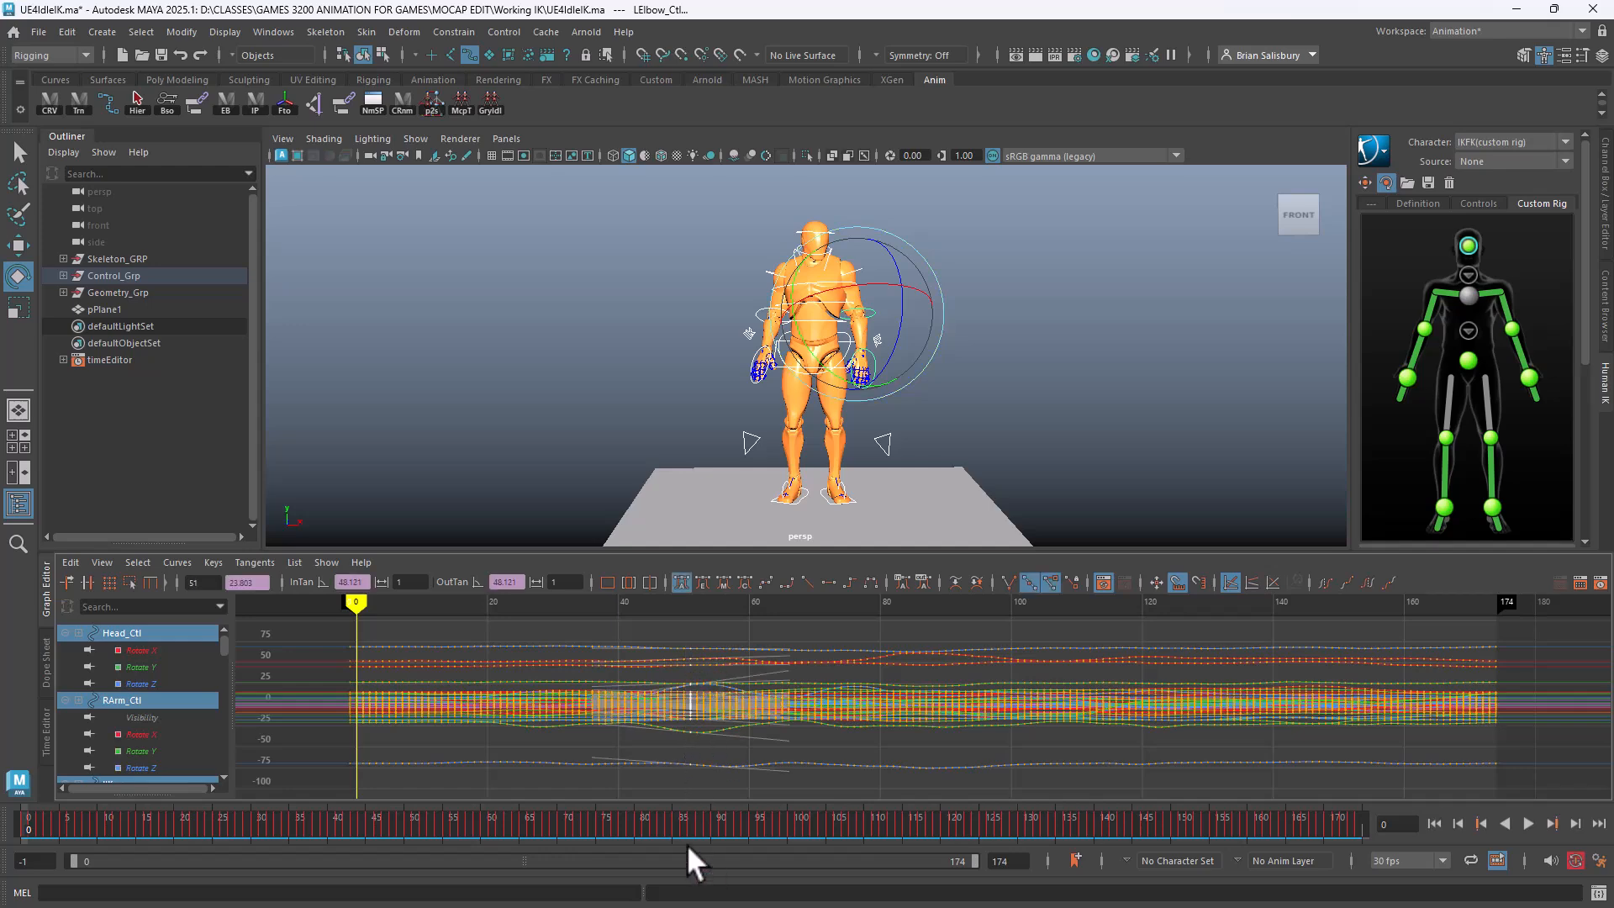
{"action": "right_click_drag", "start_coordinate": [688, 784], "coordinate": [735, 760], "text": "alt+shift"}
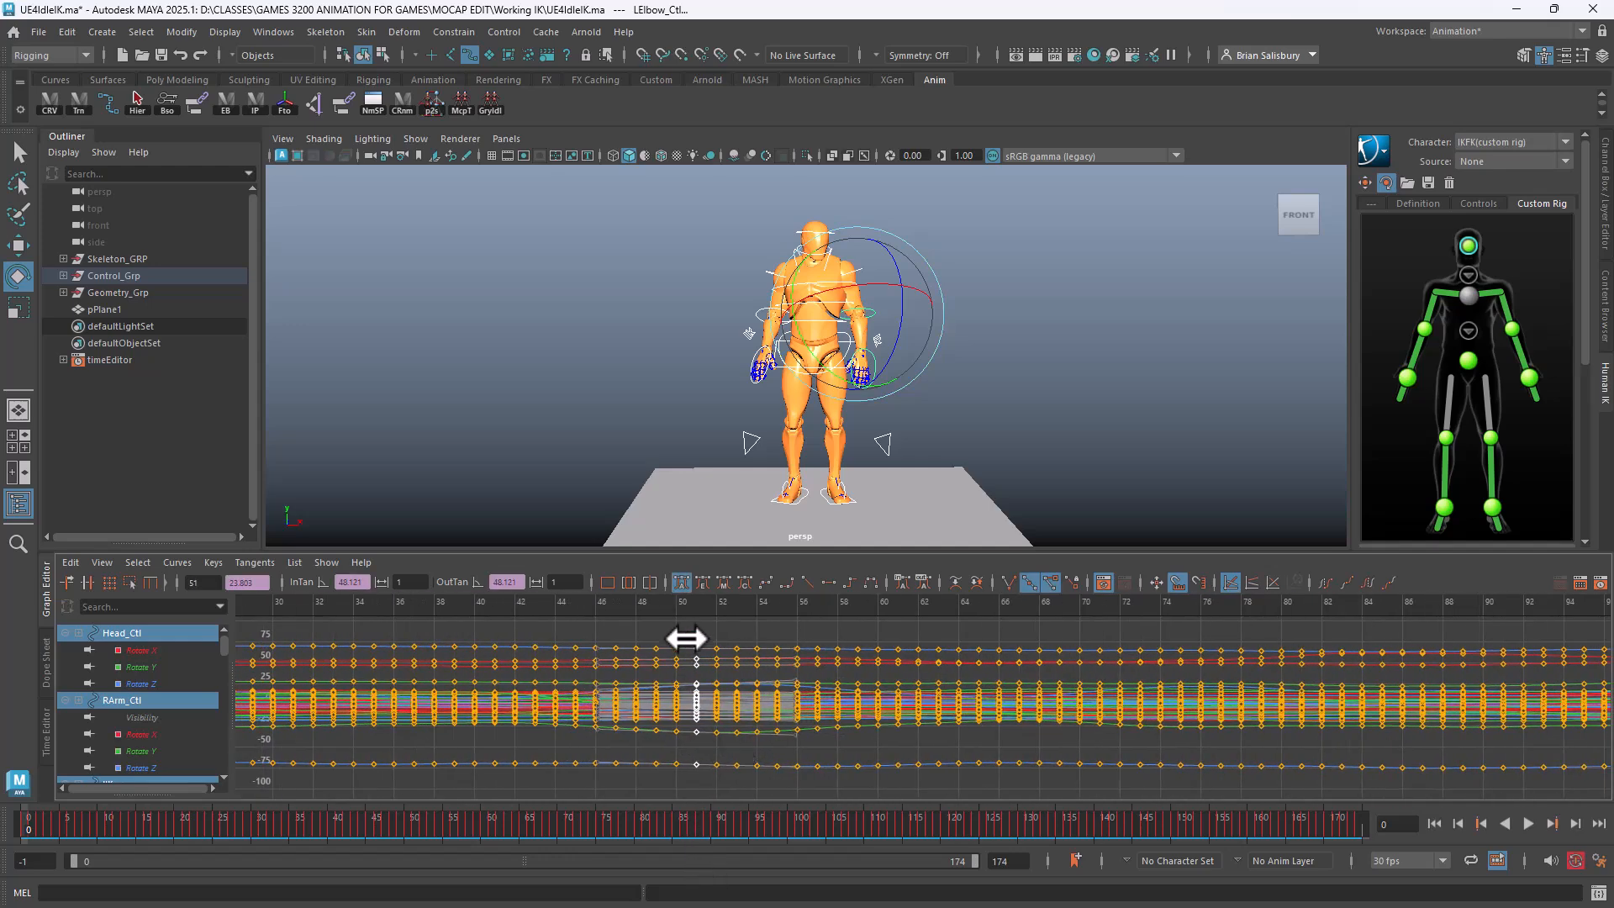
{"action": "left_click_drag", "start_coordinate": [689, 639], "coordinate": [686, 796]}
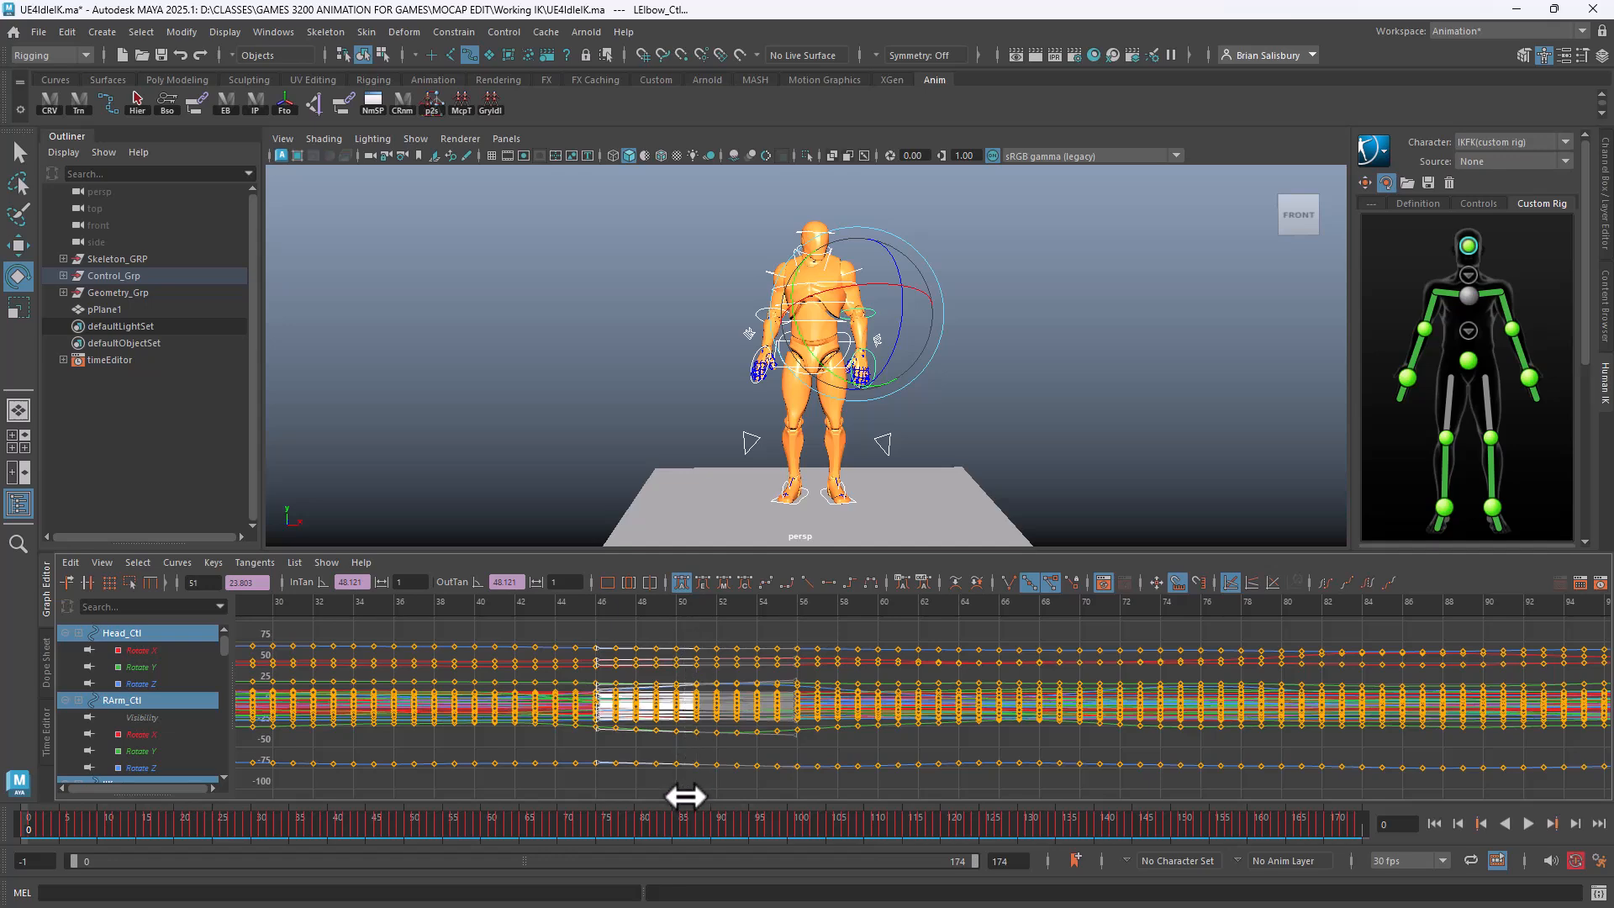
{"action": "left_click", "coordinate": [703, 294]}
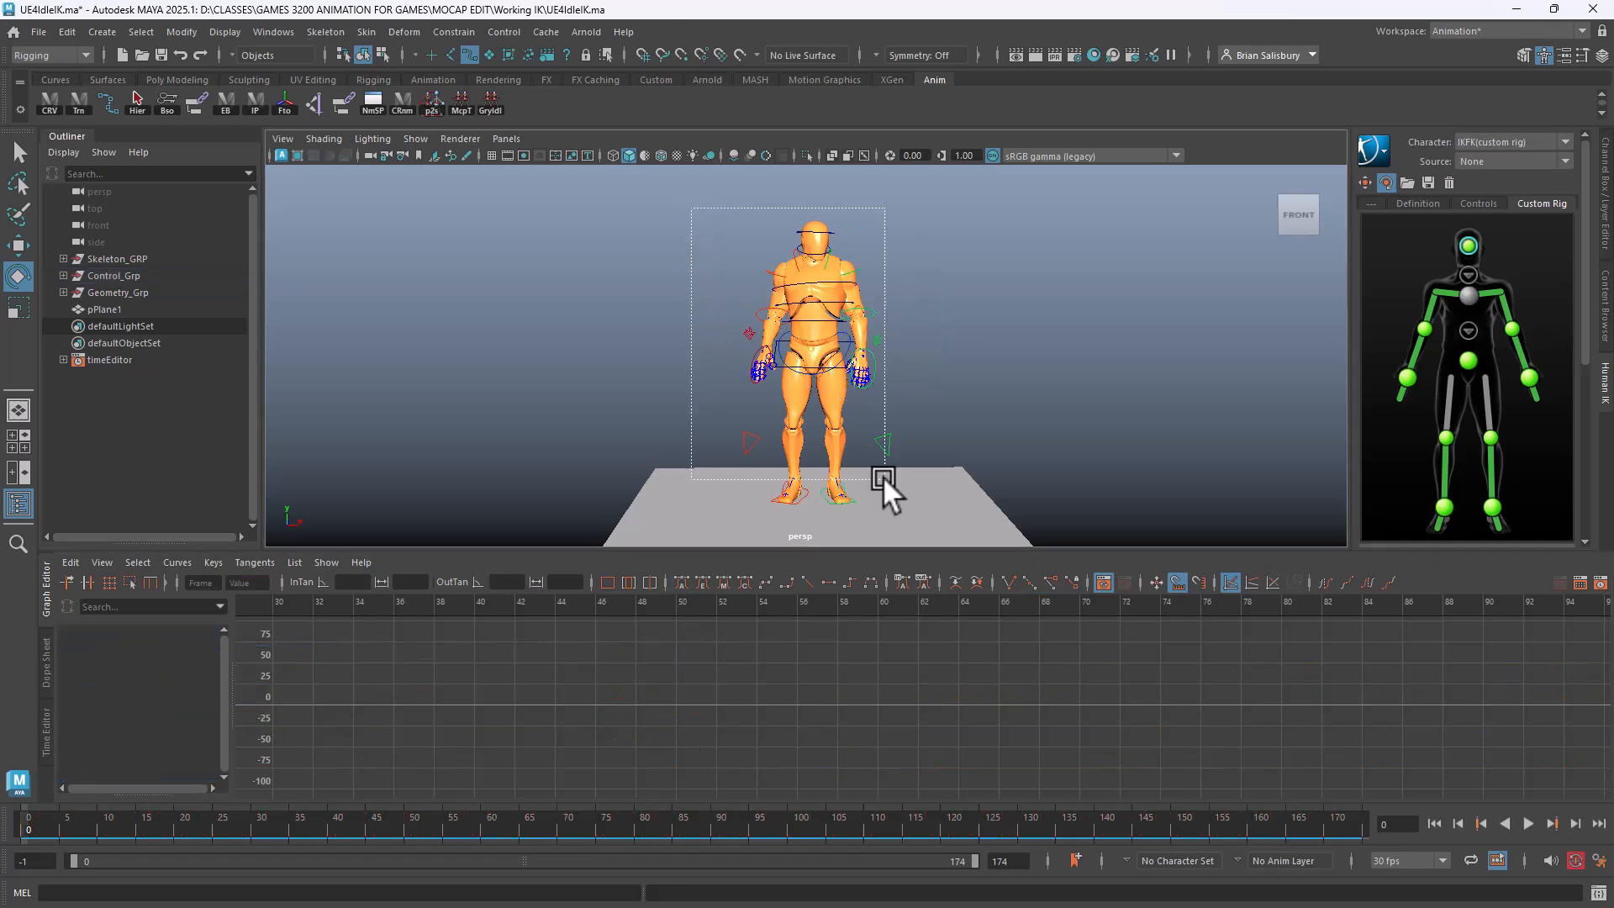
Reselect all rig controls and marquee every key across their curves
{"action": "left_click_drag", "start_coordinate": [883, 476], "coordinate": [941, 528]}
{"action": "right_click_drag", "start_coordinate": [628, 709], "coordinate": [670, 639], "text": "alt"}
{"action": "left_click_drag", "start_coordinate": [667, 637], "coordinate": [664, 767]}
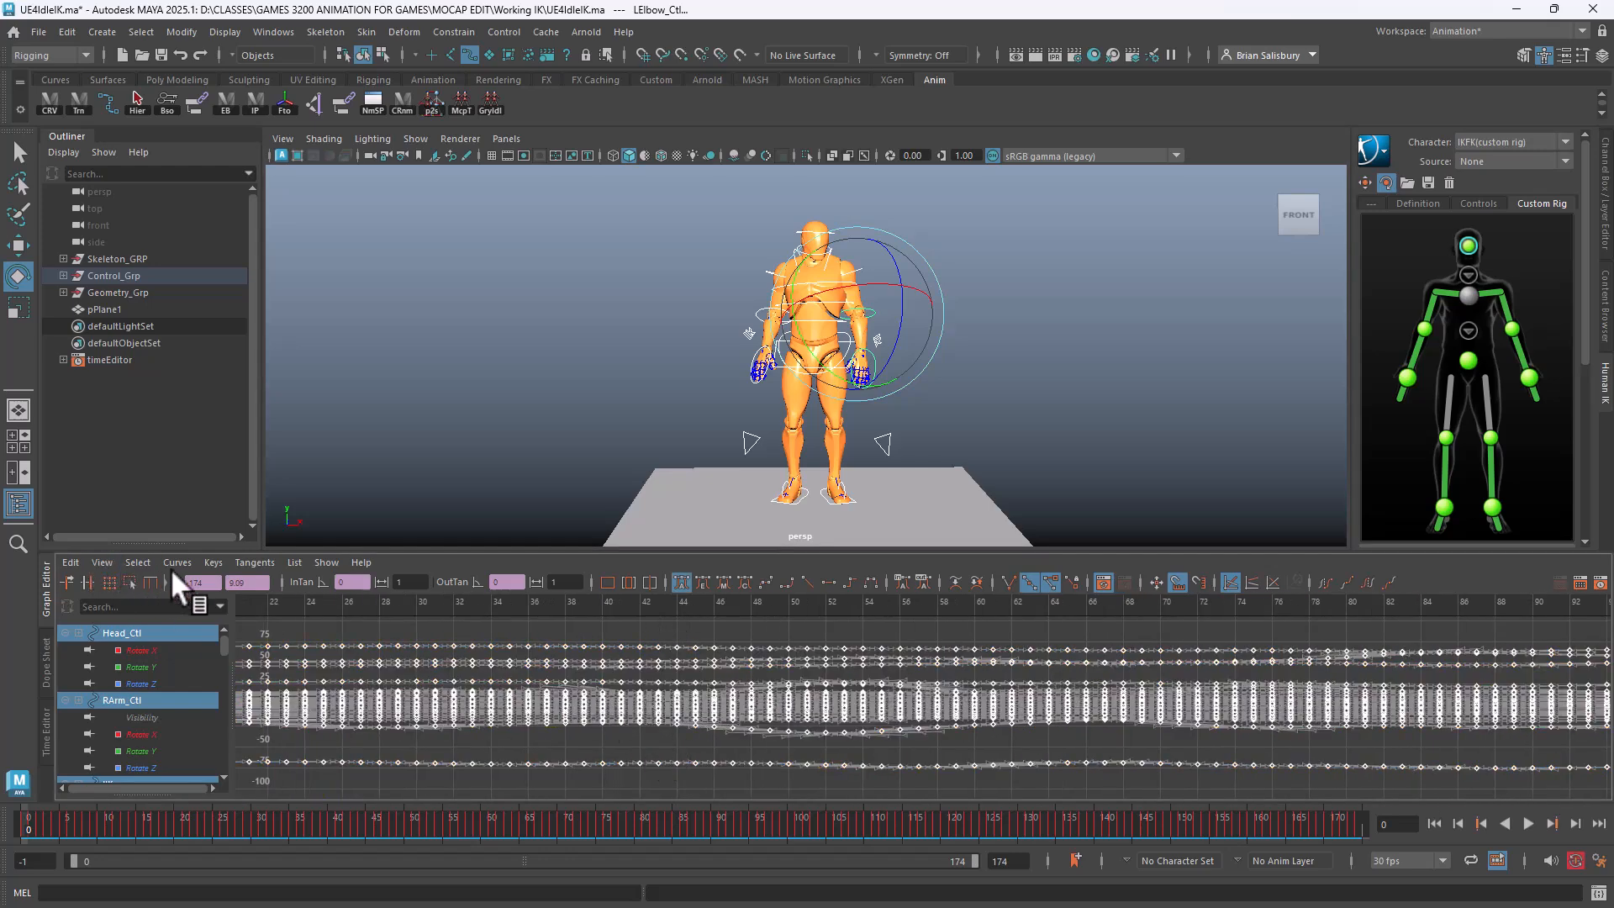
{"action": "left_click", "coordinate": [176, 563]}
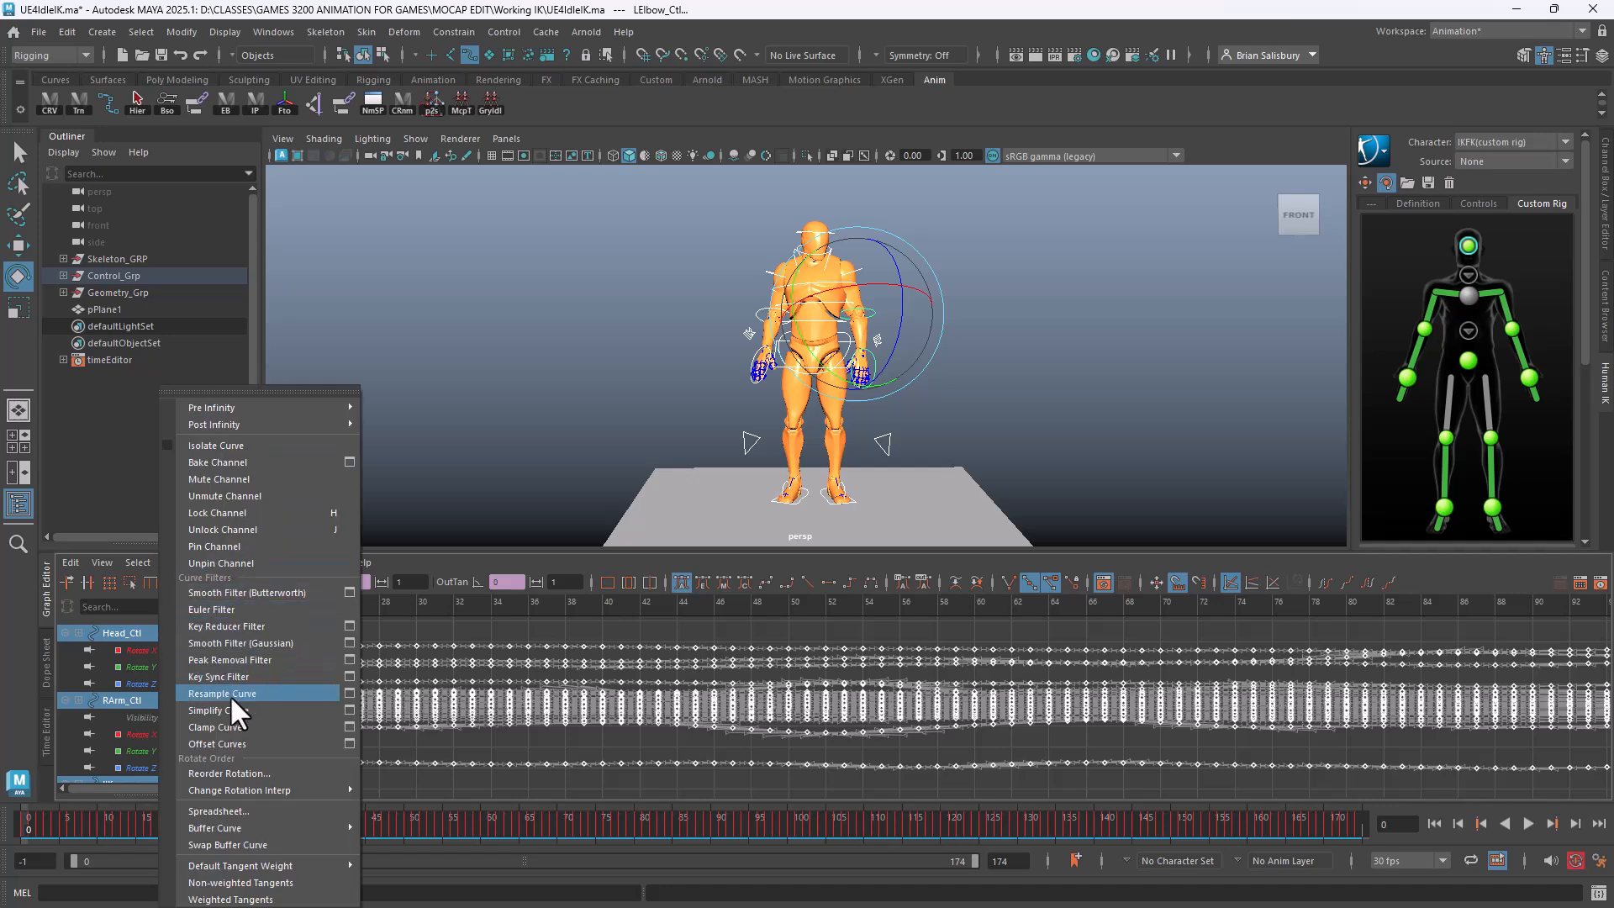
Resample all control curves with default settings (Gaussian 2, 1.00 time step), then reselect the rig controls
{"action": "left_click", "coordinate": [349, 693]}
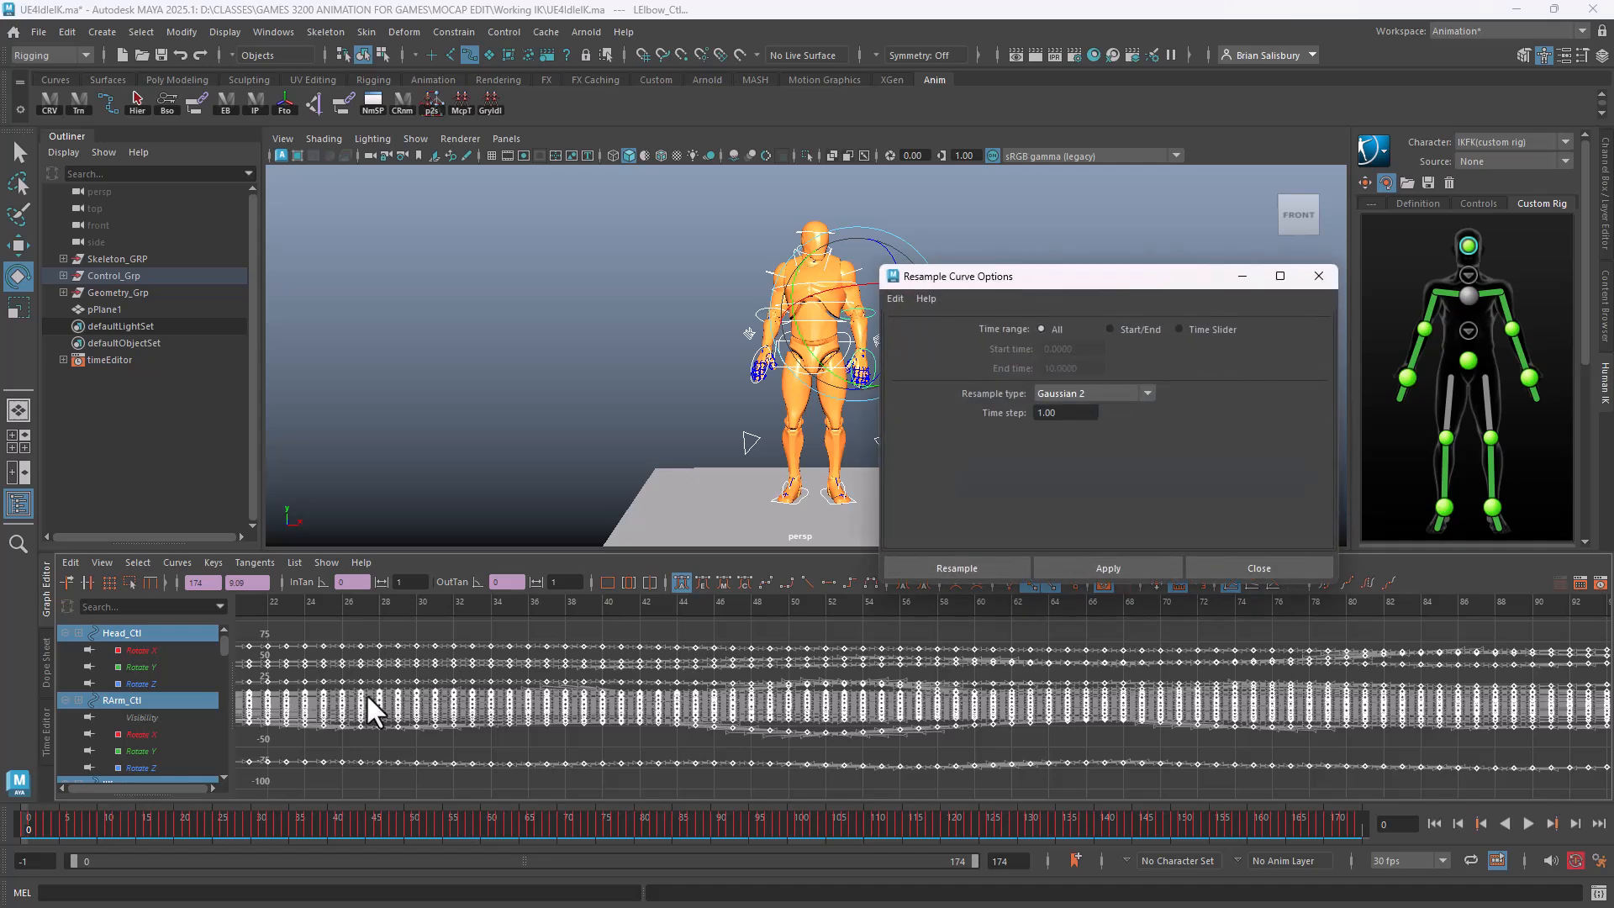
{"action": "left_click", "coordinate": [897, 298]}
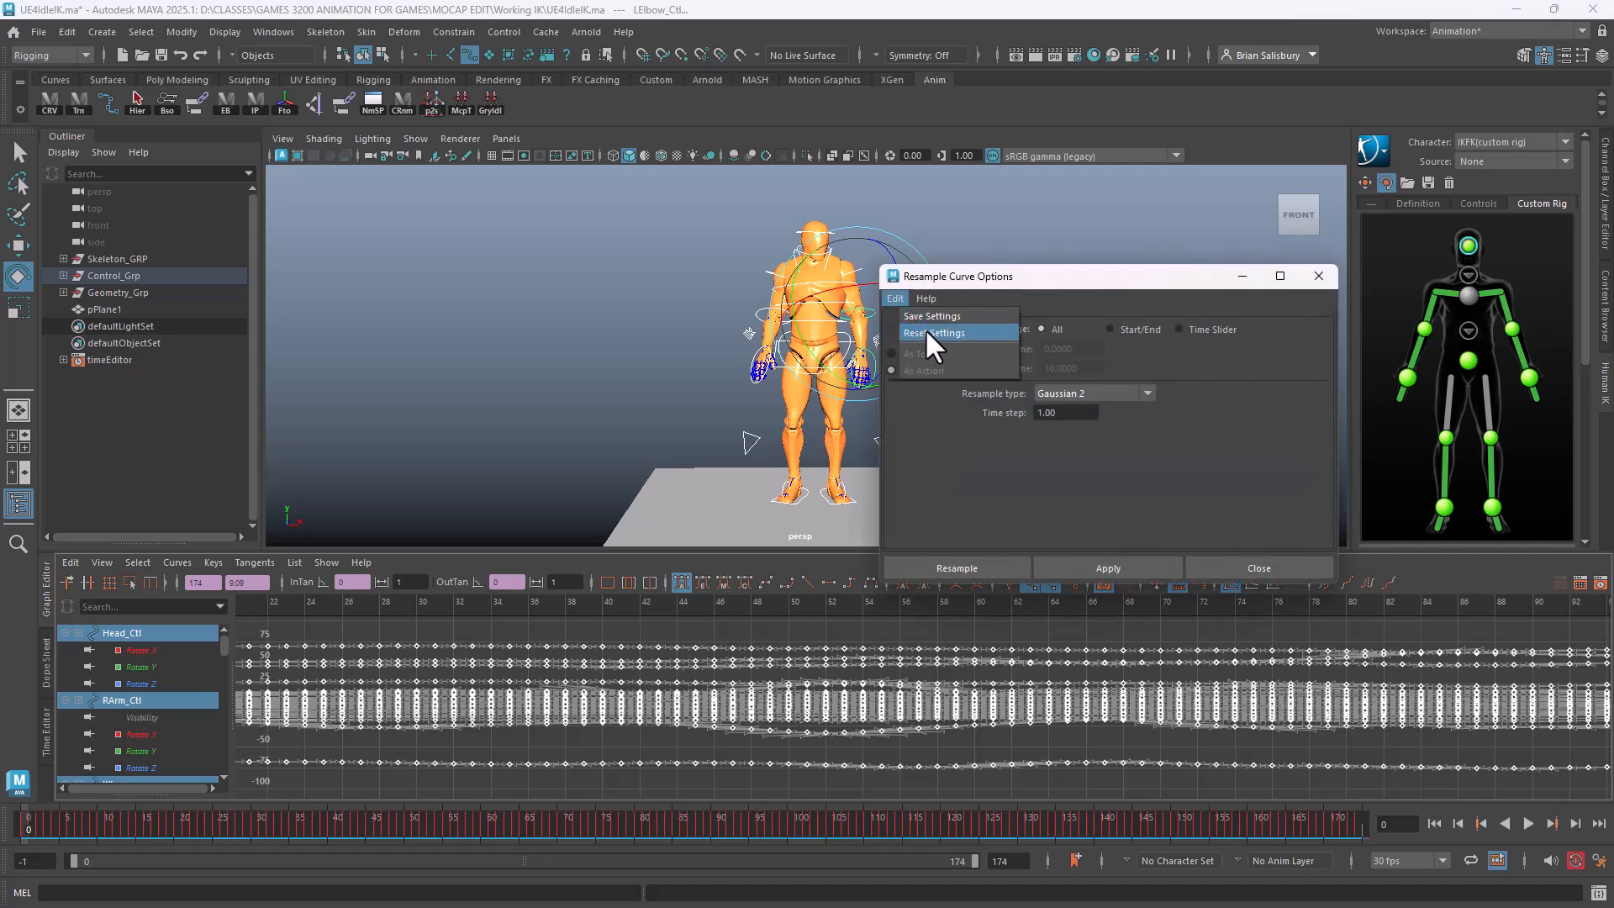
{"action": "left_click", "coordinate": [926, 330]}
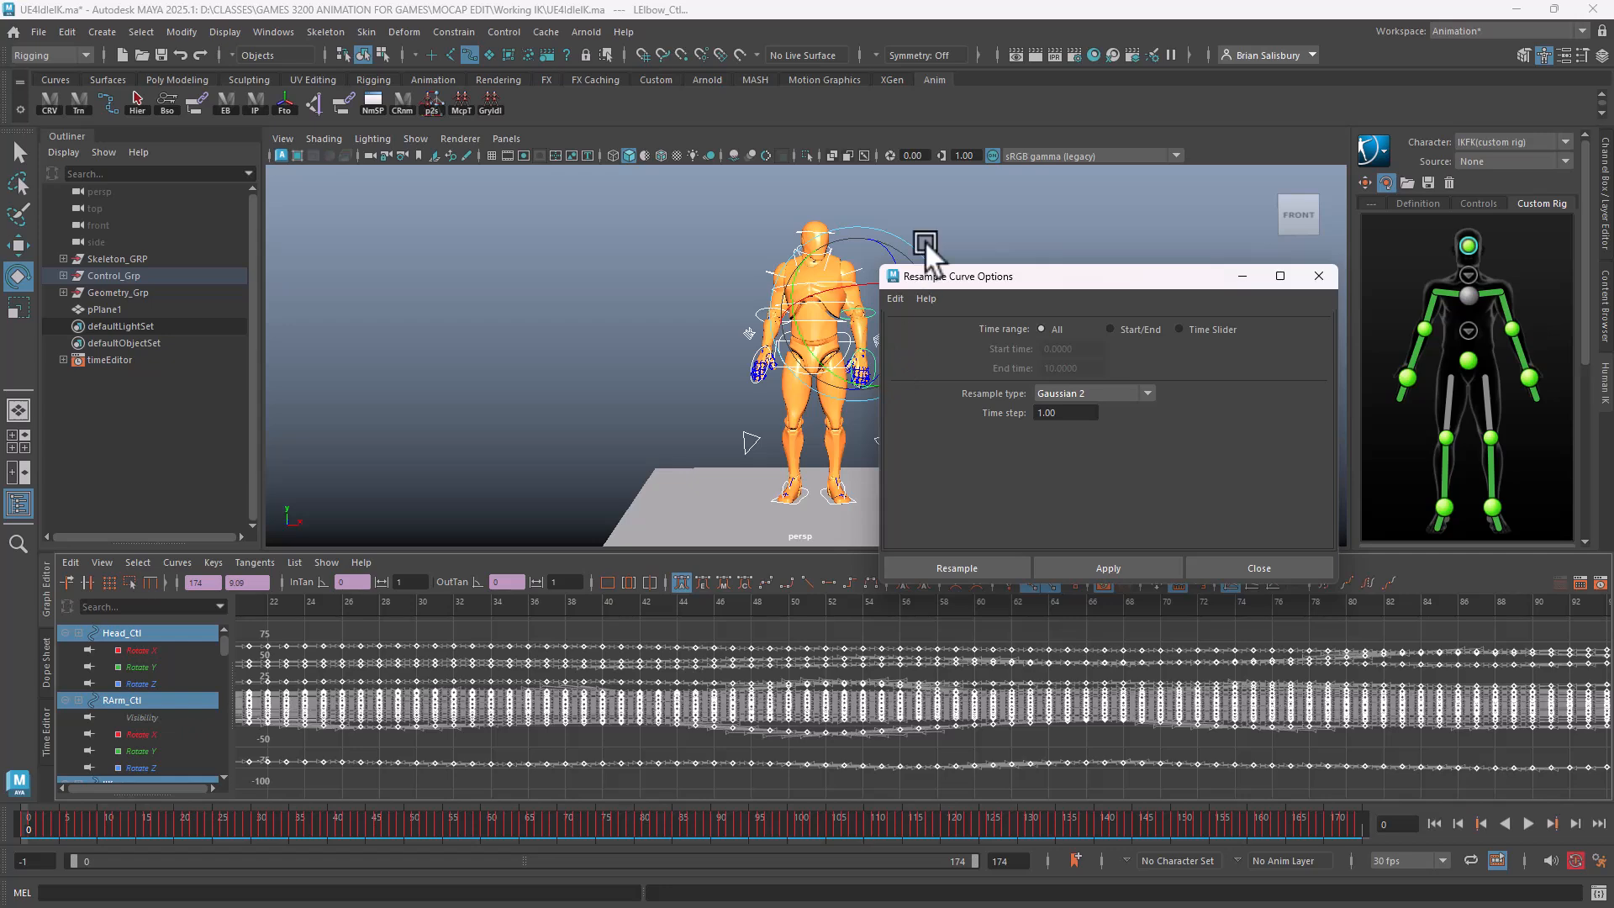
{"action": "left_click", "coordinate": [982, 565]}
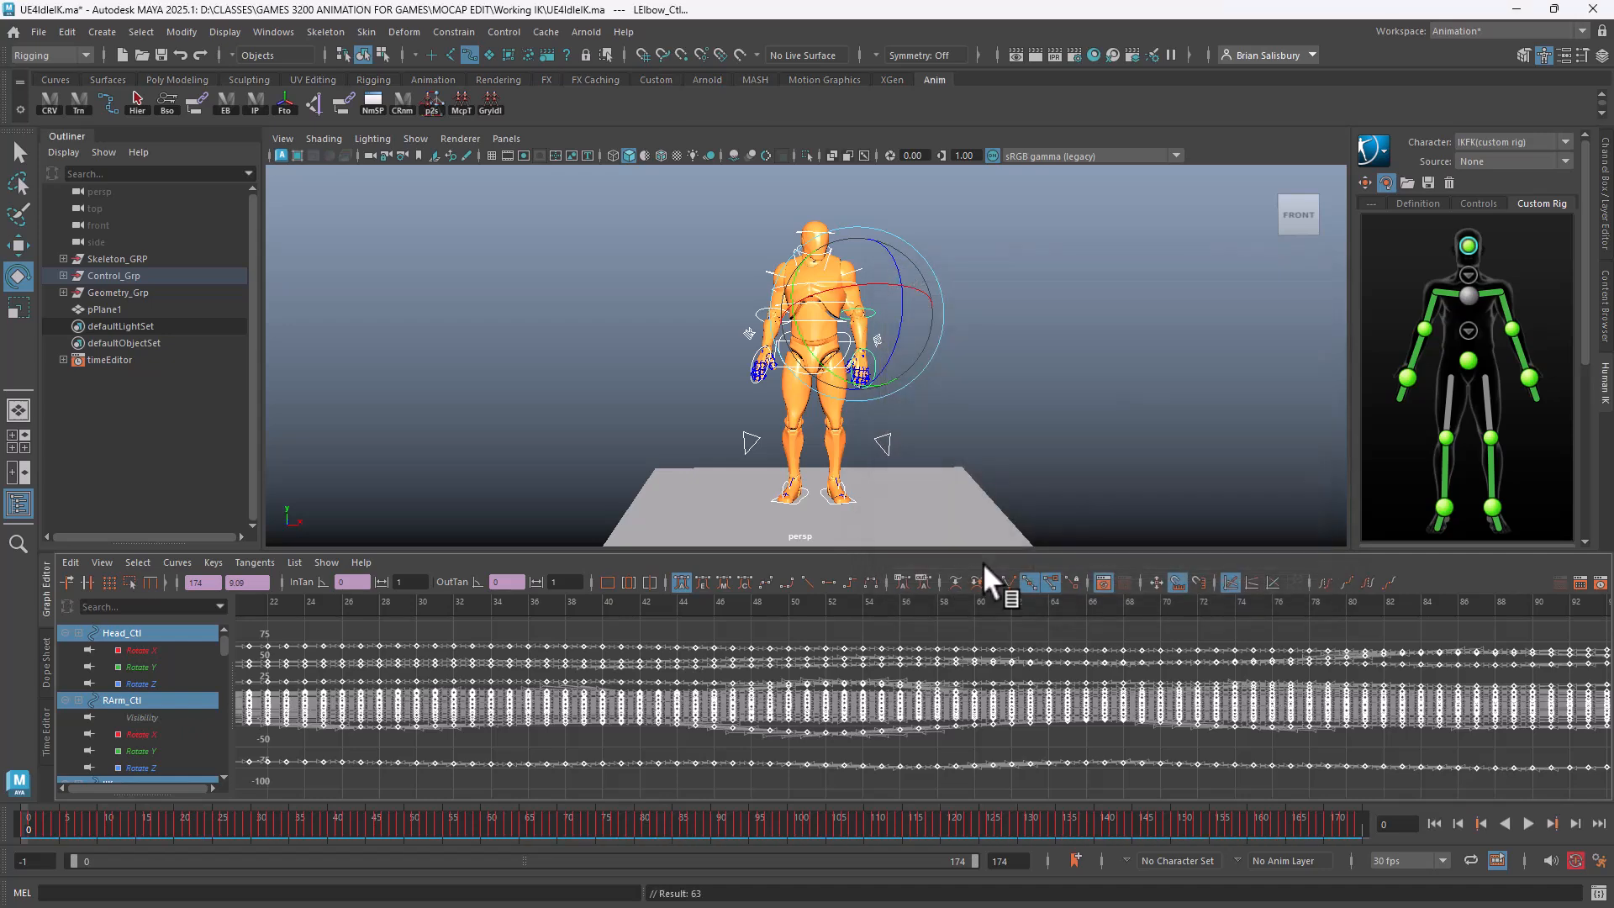
{"action": "left_click", "coordinate": [430, 291]}
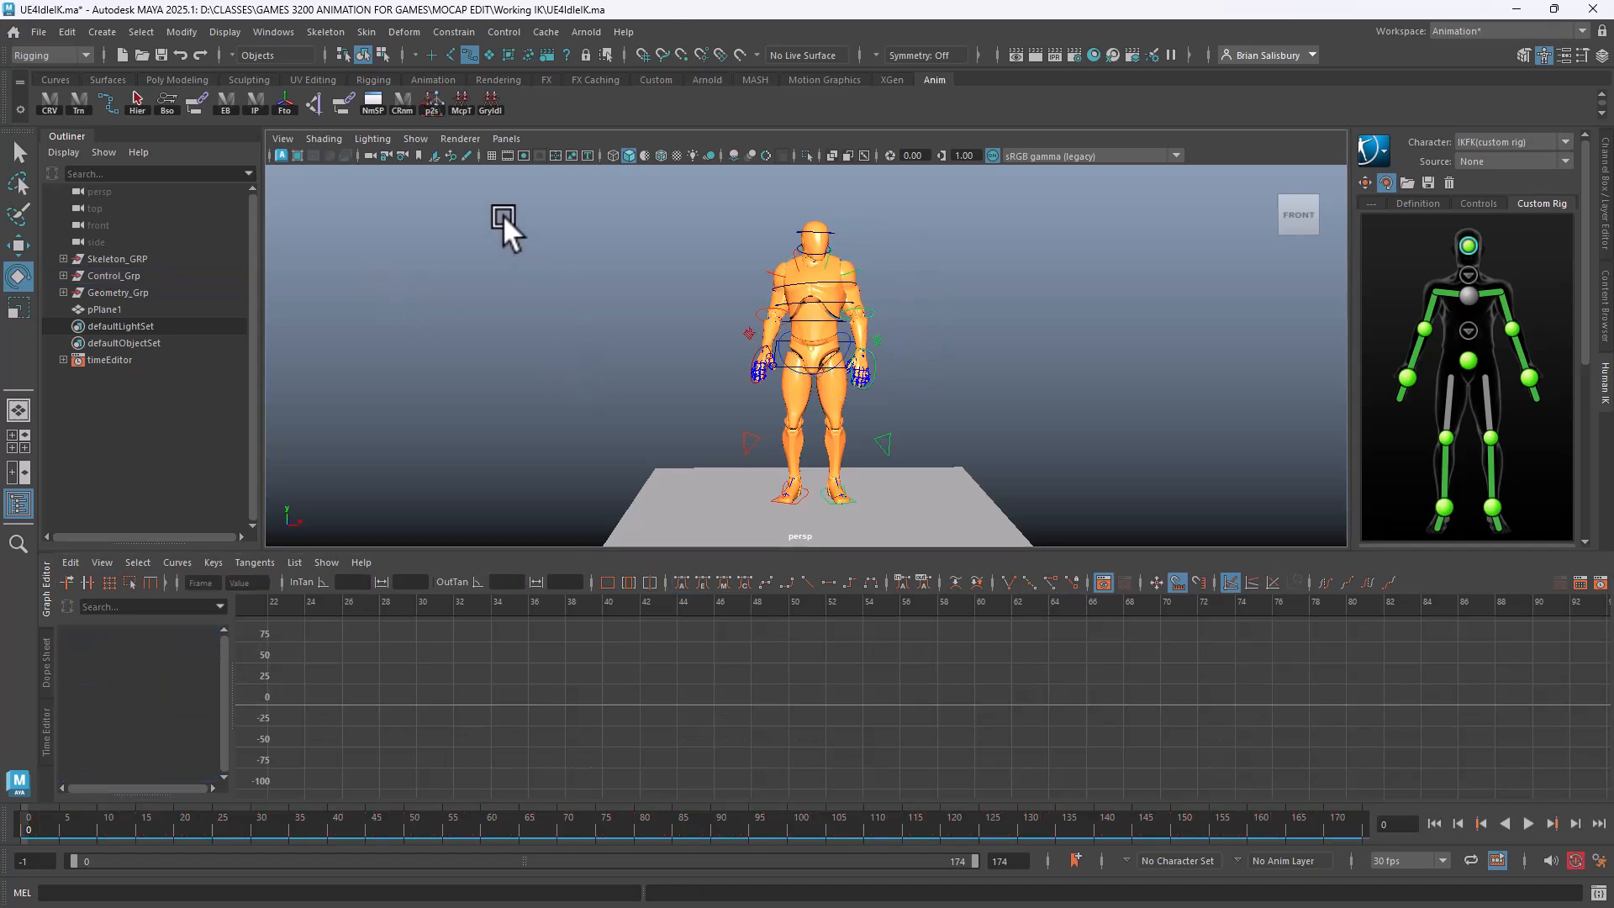
{"action": "left_click_drag", "start_coordinate": [502, 217], "coordinate": [1047, 550]}
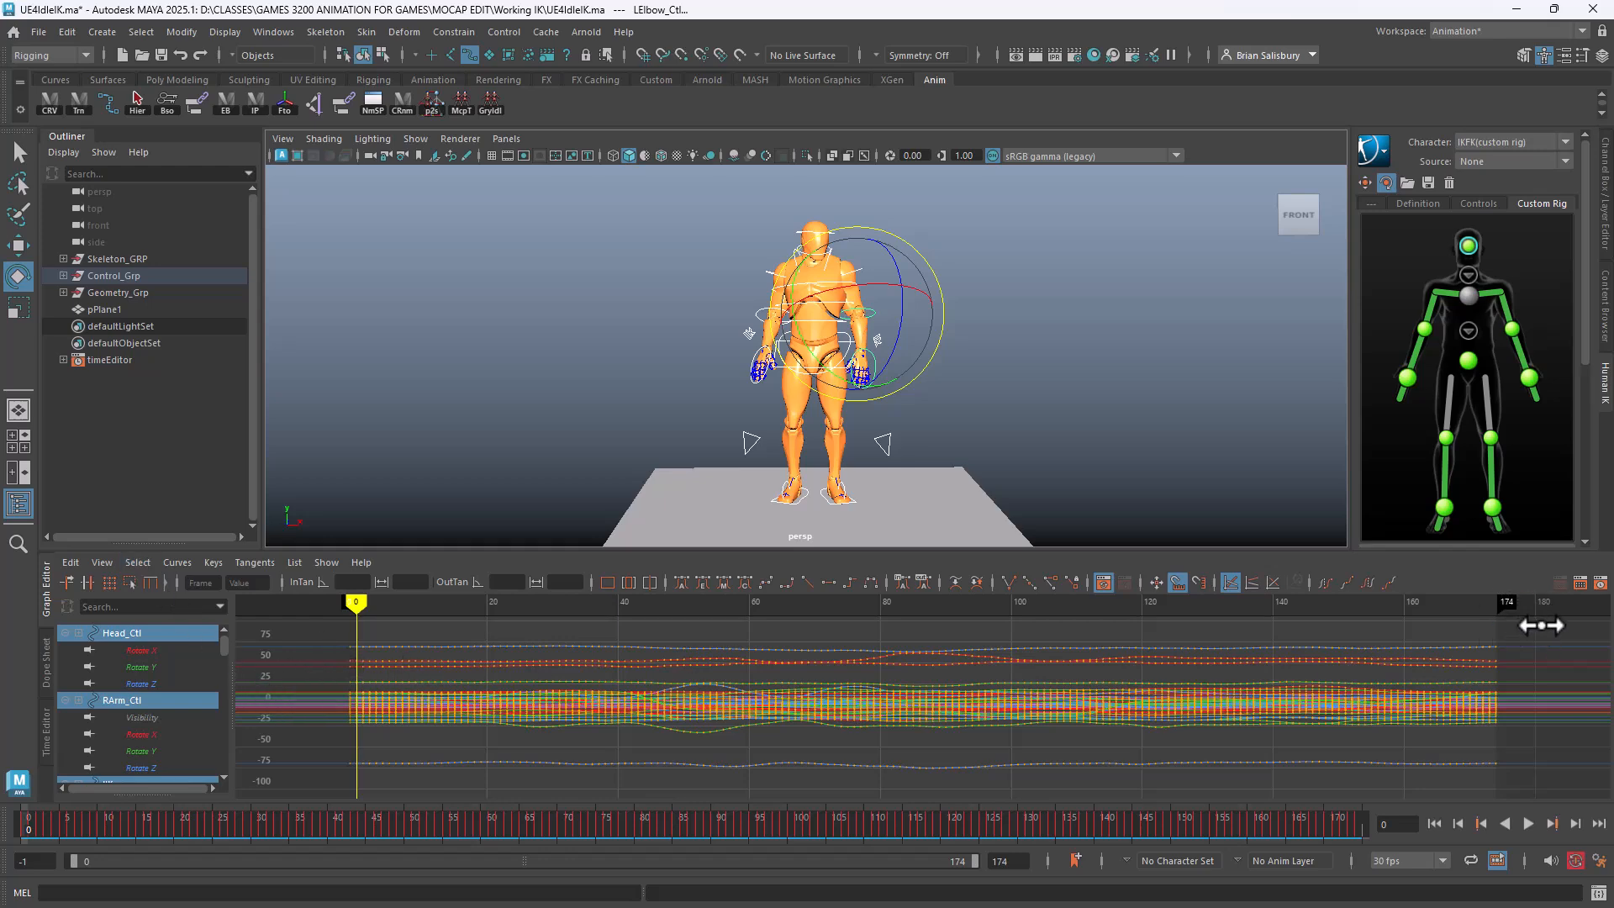
Simplify all keys with default Dense data settings (0.05 time, 0.01 value tolerance), then scrub the idle
{"action": "left_click_drag", "start_coordinate": [1541, 625], "coordinate": [311, 786]}
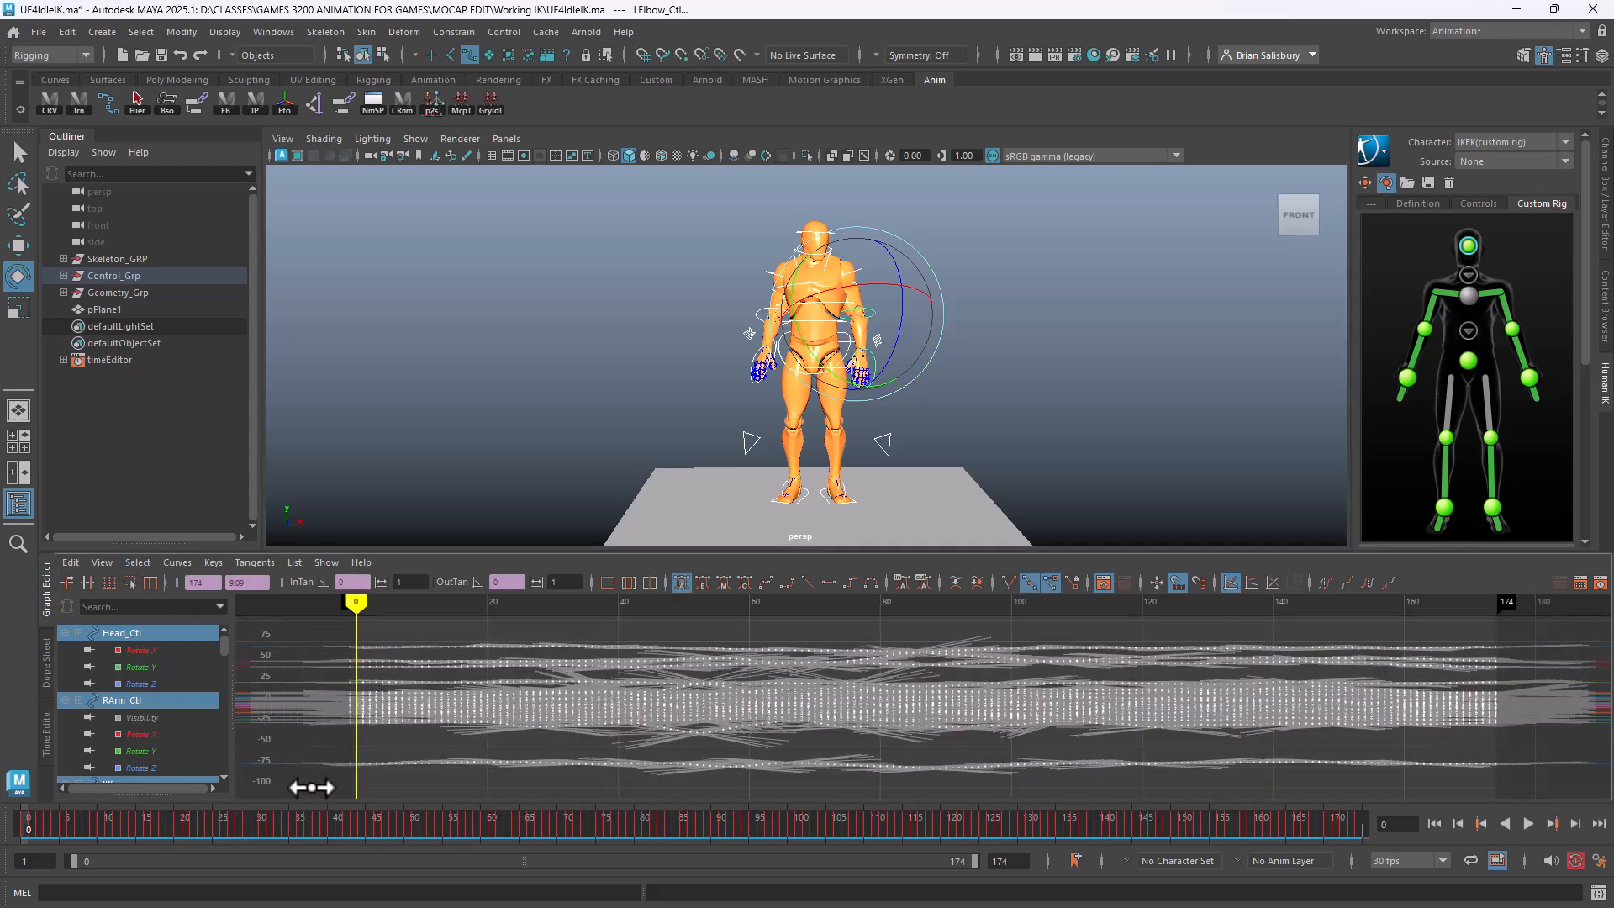
{"action": "left_click", "coordinate": [180, 562]}
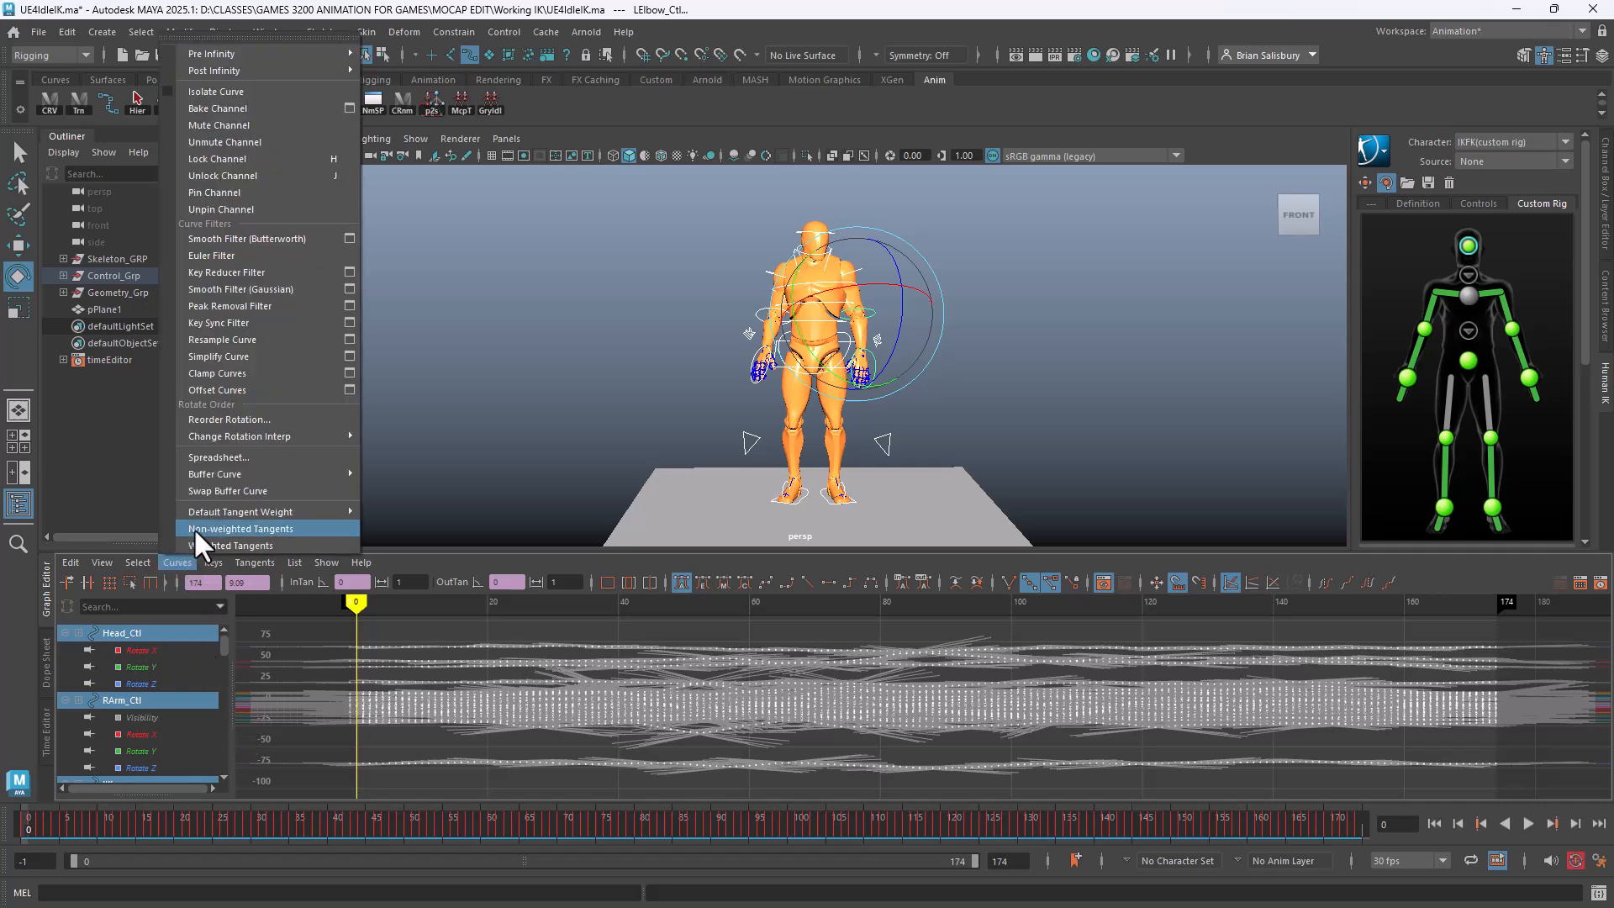
{"action": "left_click", "coordinate": [350, 356]}
{"action": "left_click", "coordinate": [896, 298]}
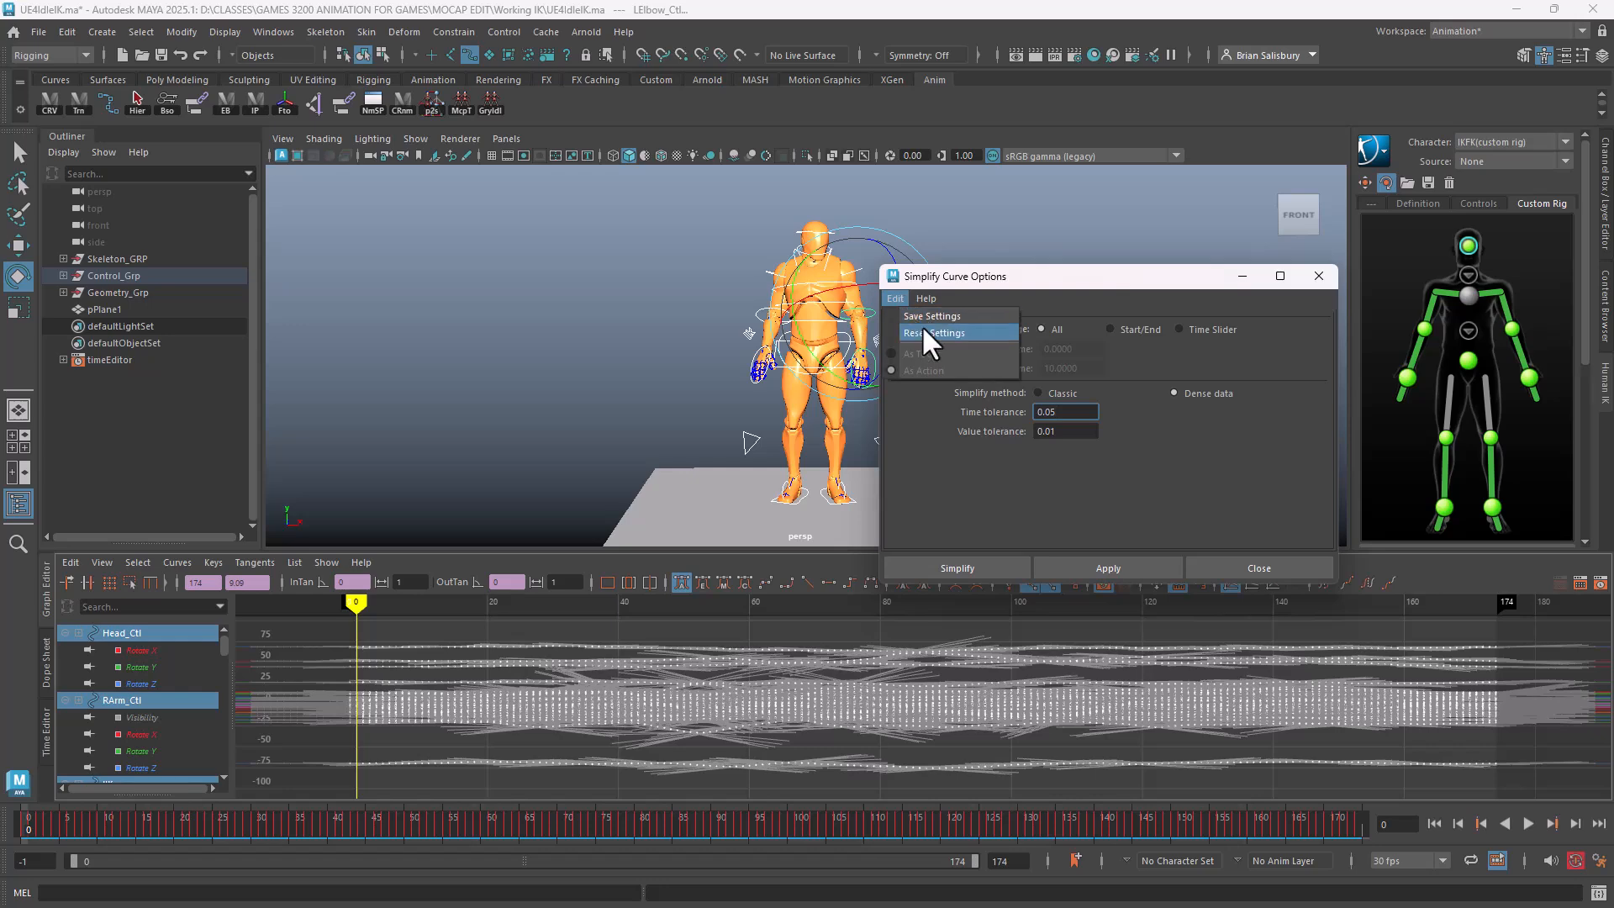
{"action": "left_click", "coordinate": [926, 333]}
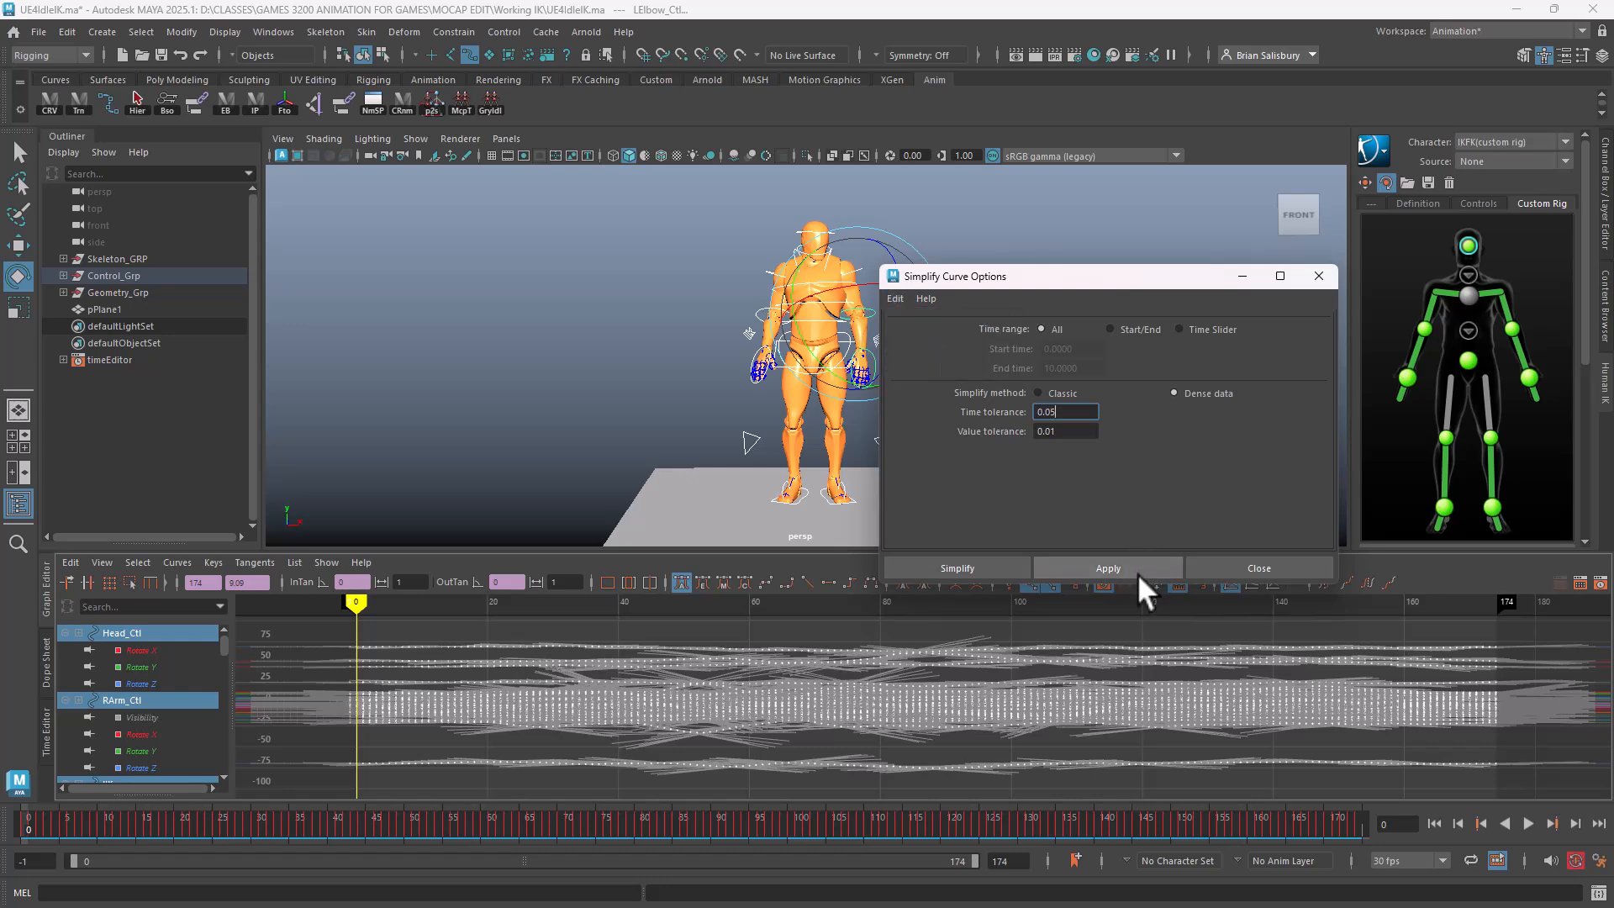
{"action": "left_click", "coordinate": [1115, 566]}
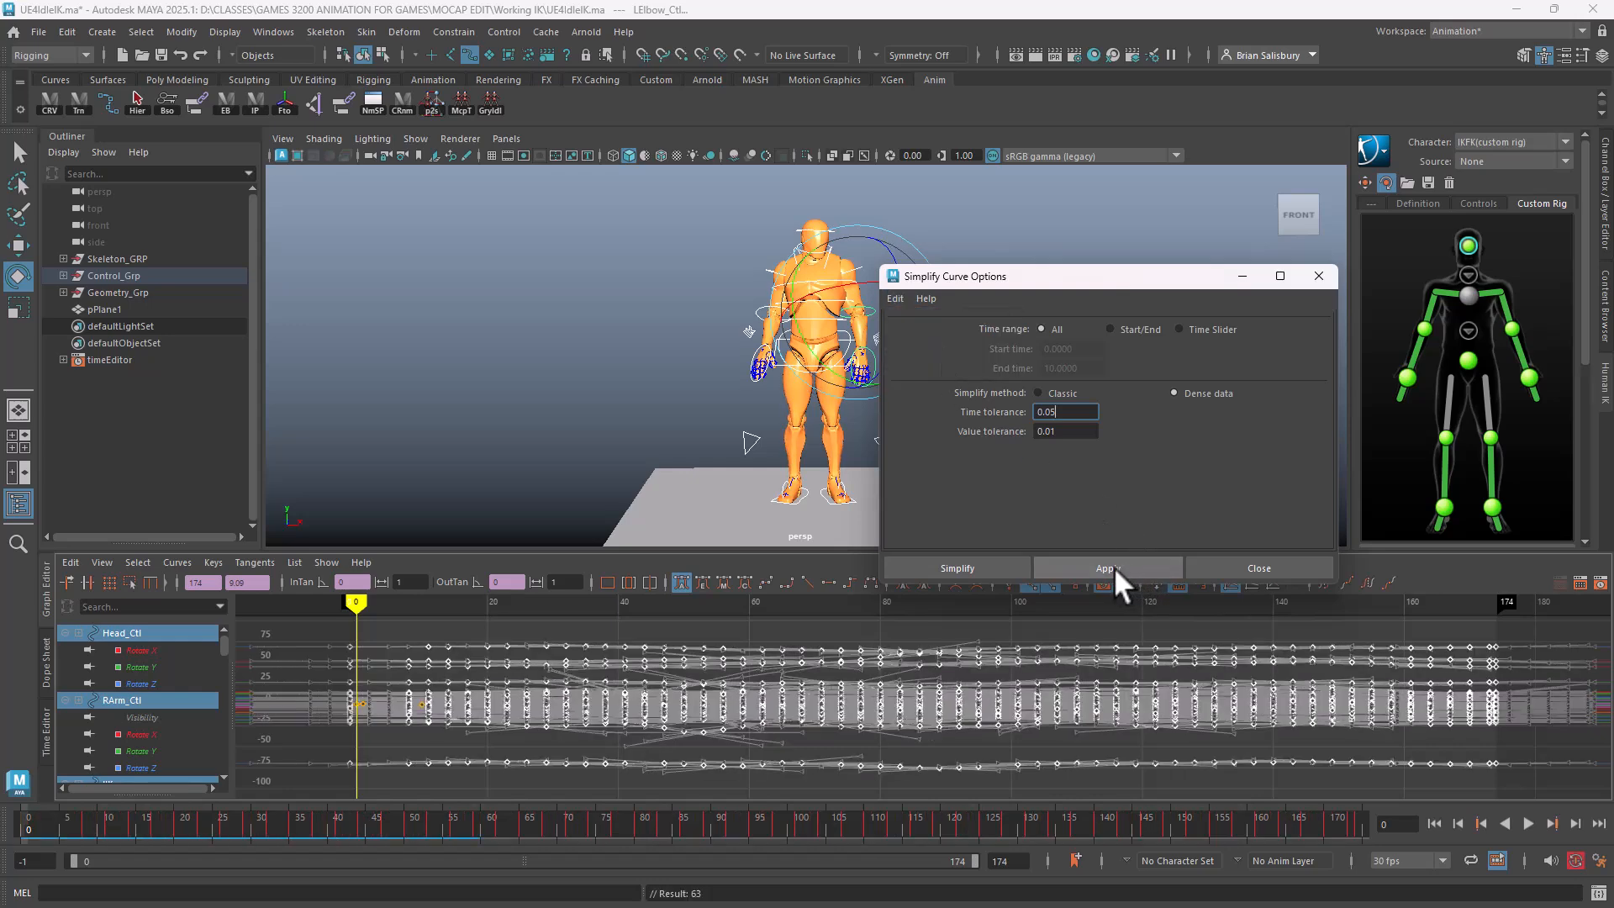
{"action": "left_click", "coordinate": [539, 625]}
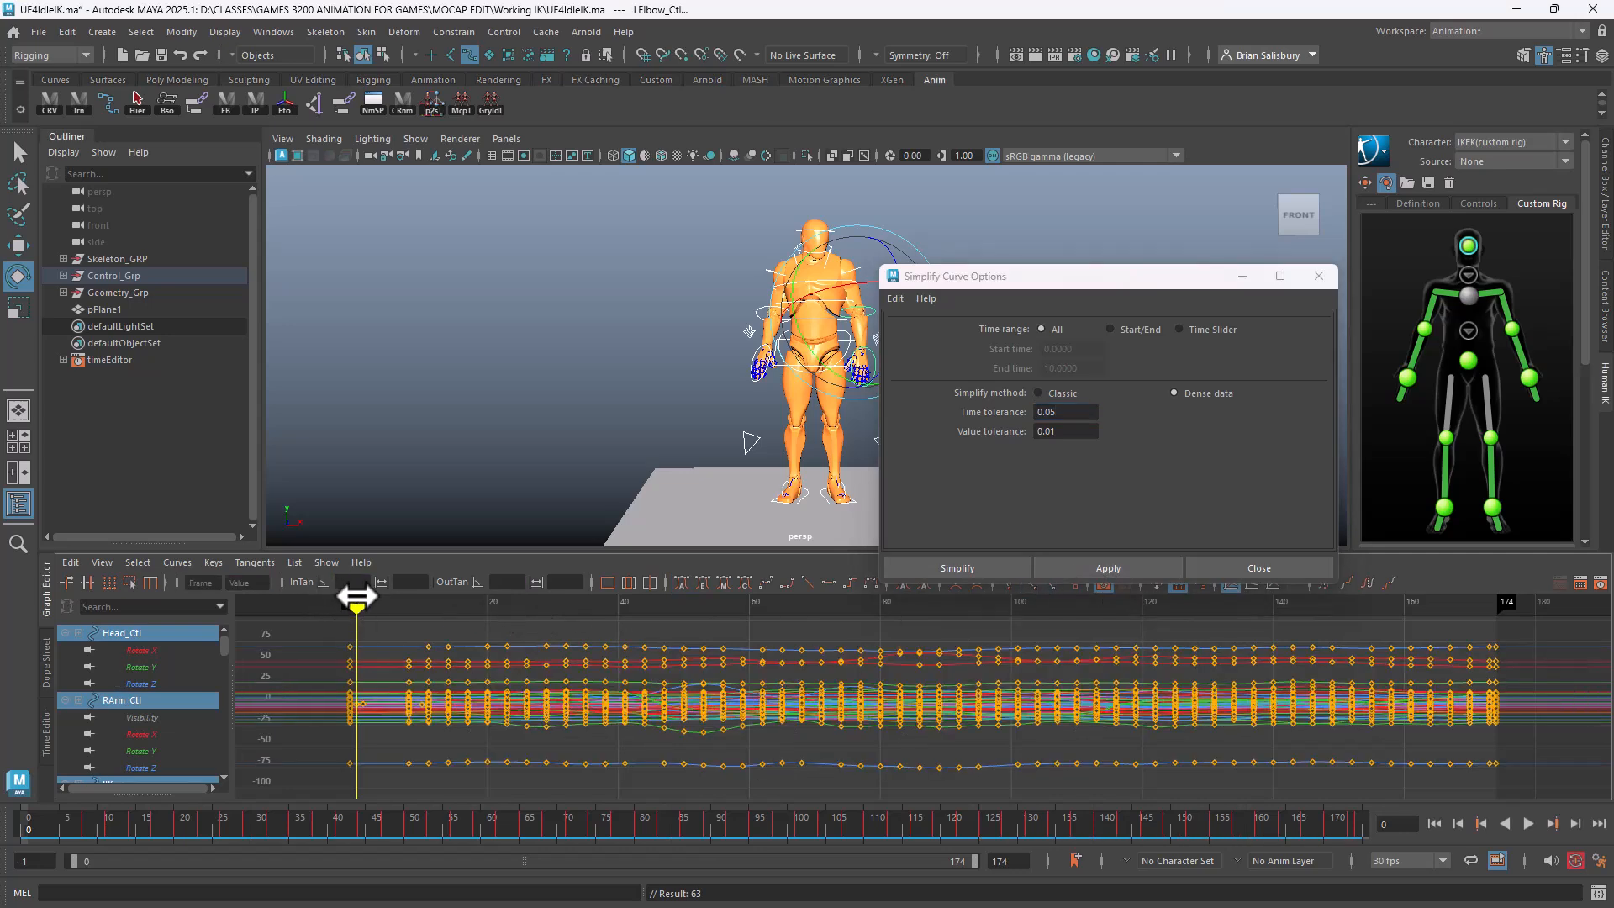
{"action": "mouse_move", "coordinate": [357, 598]}
{"action": "left_mouse_down"}
{"action": "mouse_move", "coordinate": [1441, 659]}
{"action": "mouse_move", "coordinate": [1223, 685]}
{"action": "mouse_move", "coordinate": [540, 642]}
{"action": "mouse_move", "coordinate": [1092, 681]}
{"action": "mouse_move", "coordinate": [939, 700]}
{"action": "mouse_move", "coordinate": [501, 684]}
{"action": "mouse_move", "coordinate": [1166, 686]}
{"action": "mouse_move", "coordinate": [1496, 710]}
{"action": "mouse_move", "coordinate": [432, 670]}
{"action": "mouse_move", "coordinate": [1138, 710]}
{"action": "mouse_move", "coordinate": [706, 742]}
{"action": "mouse_move", "coordinate": [882, 724]}
{"action": "mouse_move", "coordinate": [897, 731]}
{"action": "mouse_move", "coordinate": [850, 737]}
{"action": "mouse_move", "coordinate": [1564, 791]}
{"action": "mouse_move", "coordinate": [555, 746]}
{"action": "mouse_move", "coordinate": [854, 734]}
{"action": "mouse_move", "coordinate": [721, 758]}
{"action": "left_mouse_up"}
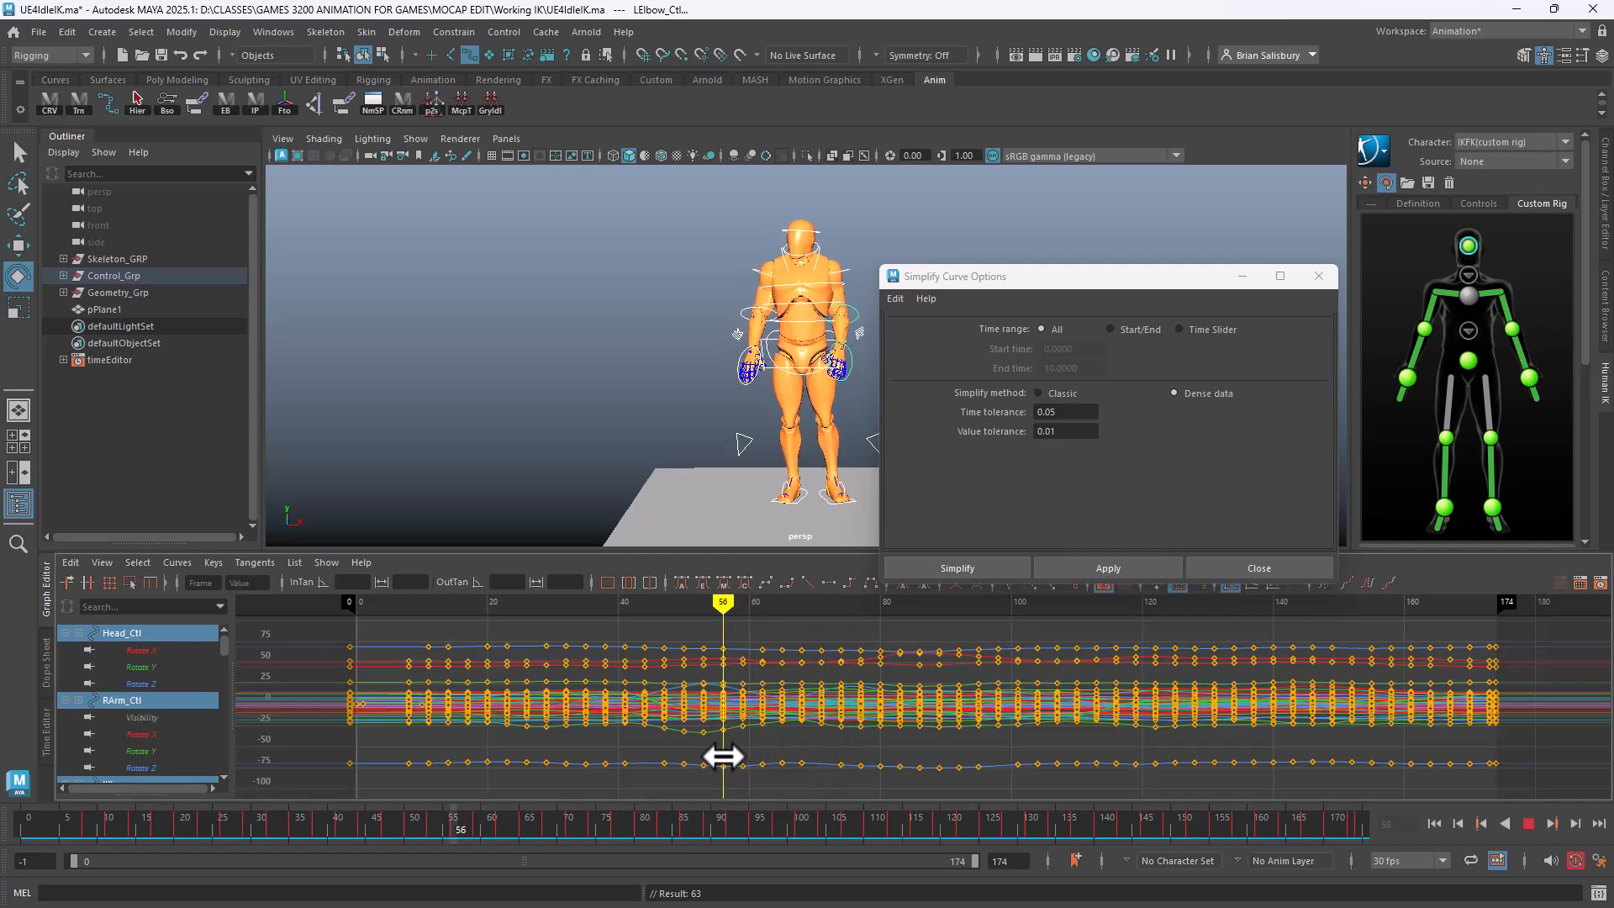
Delete LFoot_Ctl's noisy keys around frames 63–69
{"action": "left_click", "coordinate": [822, 497]}
{"action": "left_click_drag", "start_coordinate": [724, 607], "coordinate": [723, 606]}
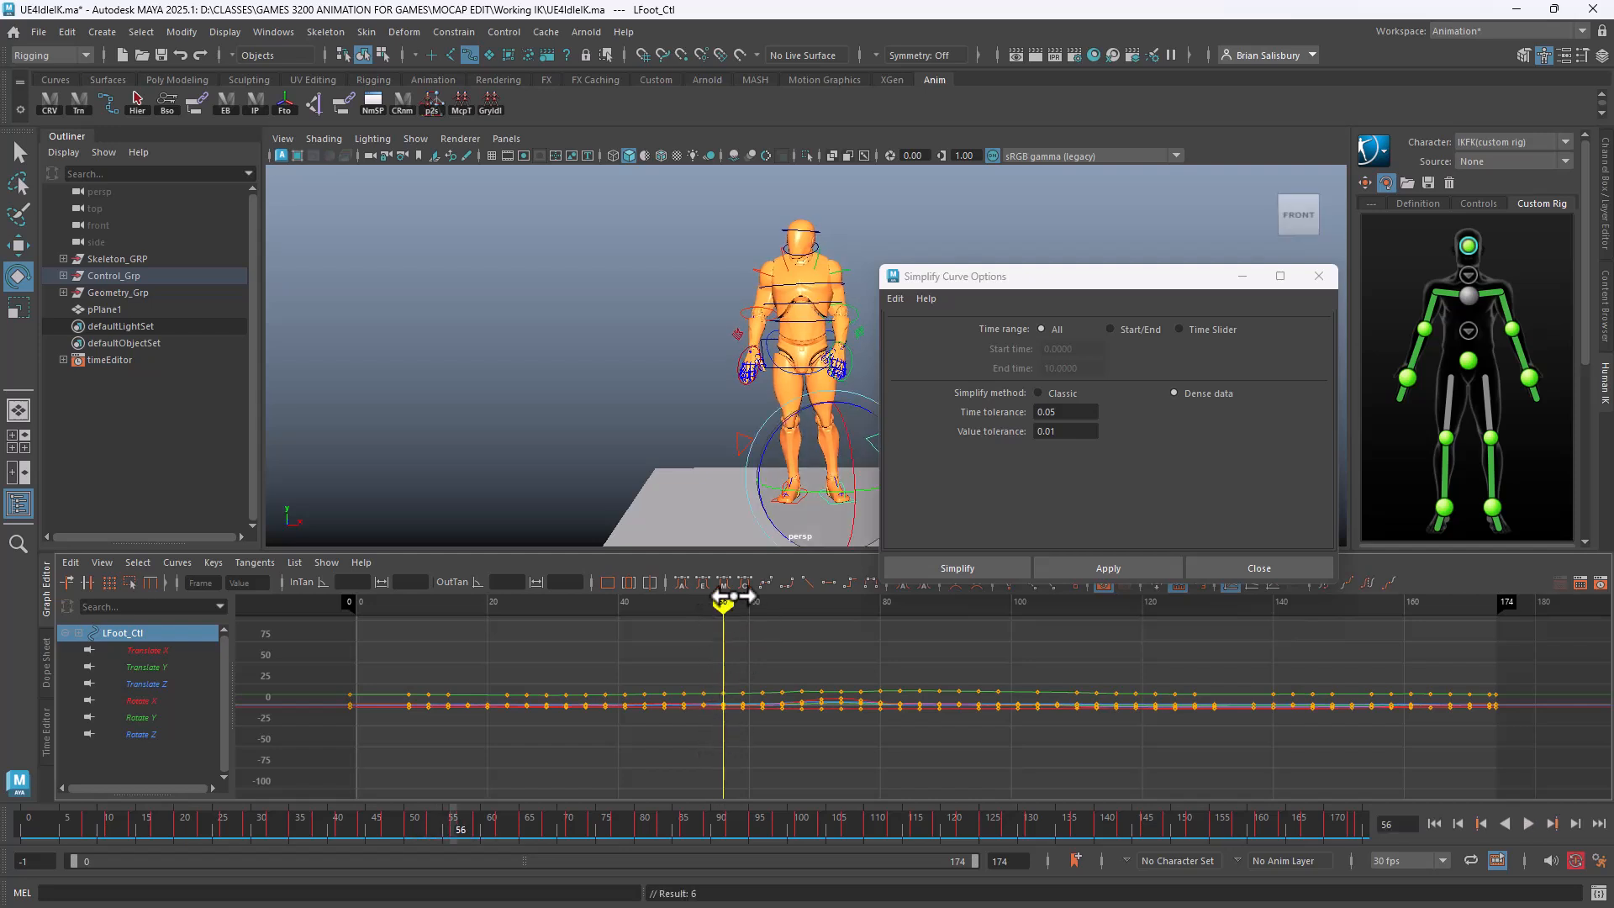
{"action": "left_click_drag", "start_coordinate": [723, 600], "coordinate": [808, 609]}
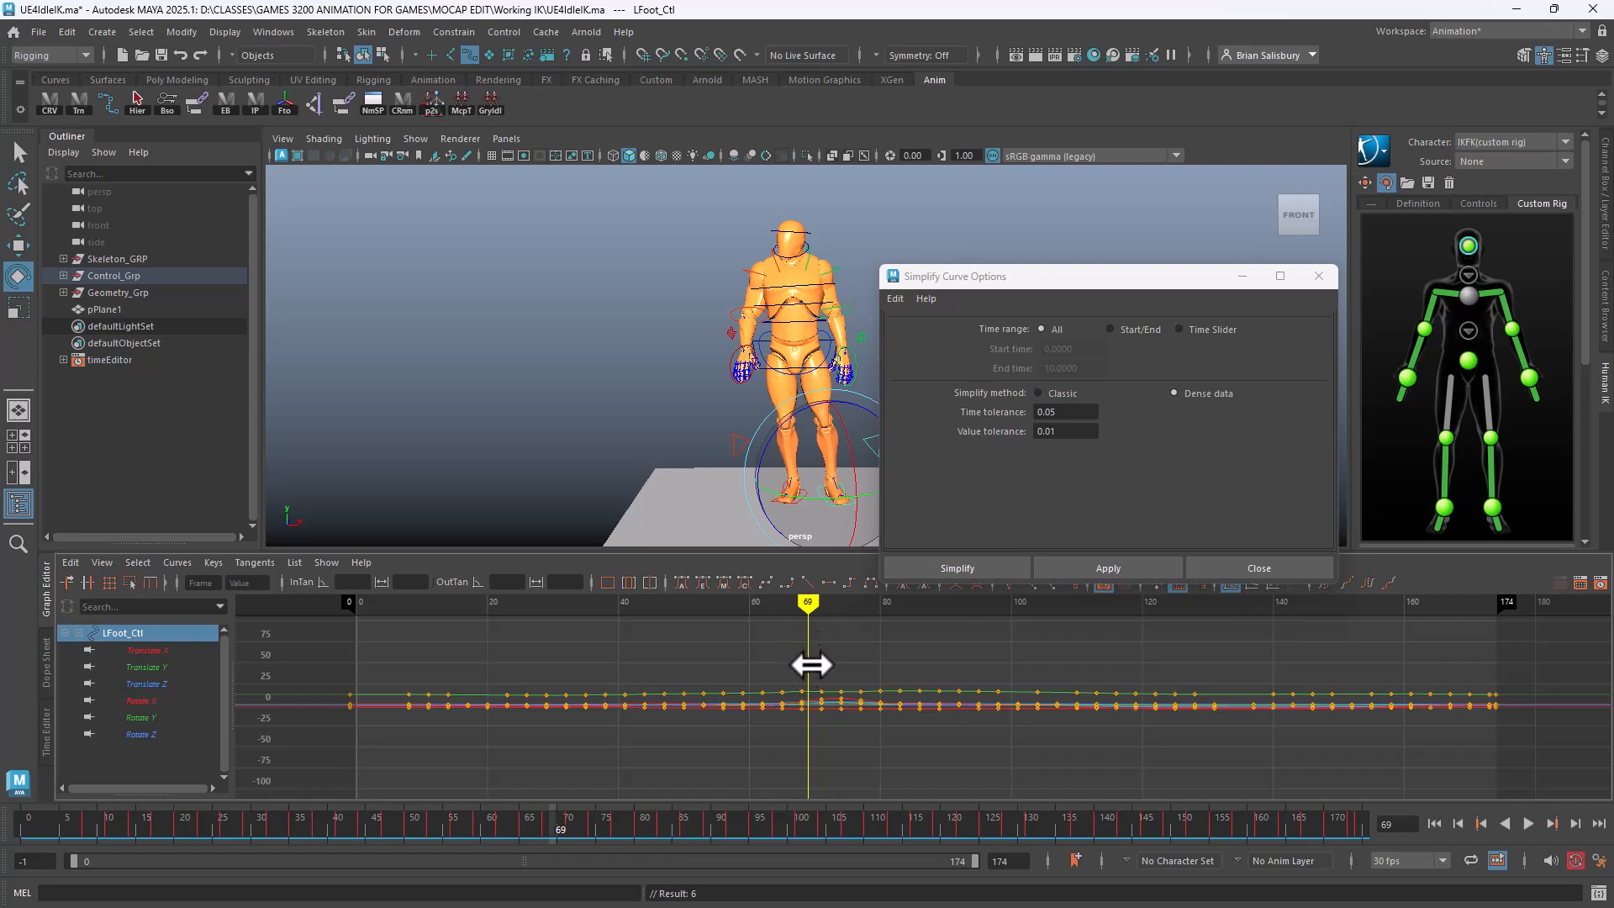
{"action": "left_click_drag", "start_coordinate": [811, 664], "coordinate": [745, 742]}
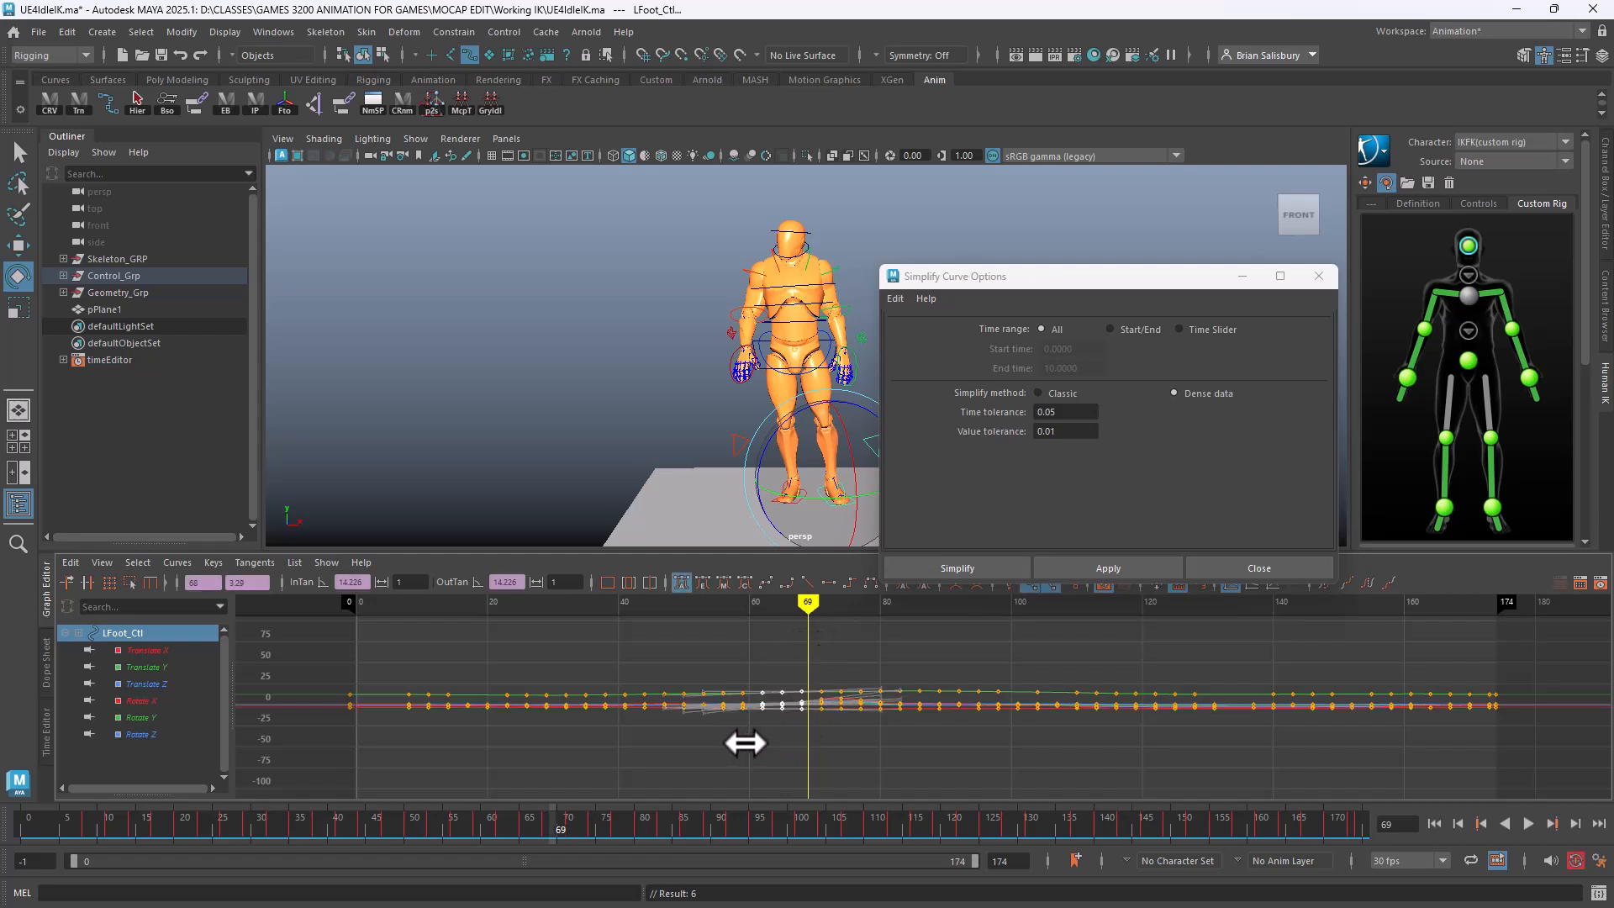
{"action": "mouse_move", "coordinate": [807, 599]}
{"action": "left_mouse_down"}
{"action": "mouse_move", "coordinate": [400, 612]}
{"action": "mouse_move", "coordinate": [937, 633]}
{"action": "mouse_move", "coordinate": [749, 637]}
{"action": "mouse_move", "coordinate": [1009, 659]}
{"action": "mouse_move", "coordinate": [598, 685]}
{"action": "mouse_move", "coordinate": [1221, 670]}
{"action": "mouse_move", "coordinate": [731, 670]}
{"action": "mouse_move", "coordinate": [795, 669]}
{"action": "left_mouse_up"}
{"action": "key", "text": "Delete"}
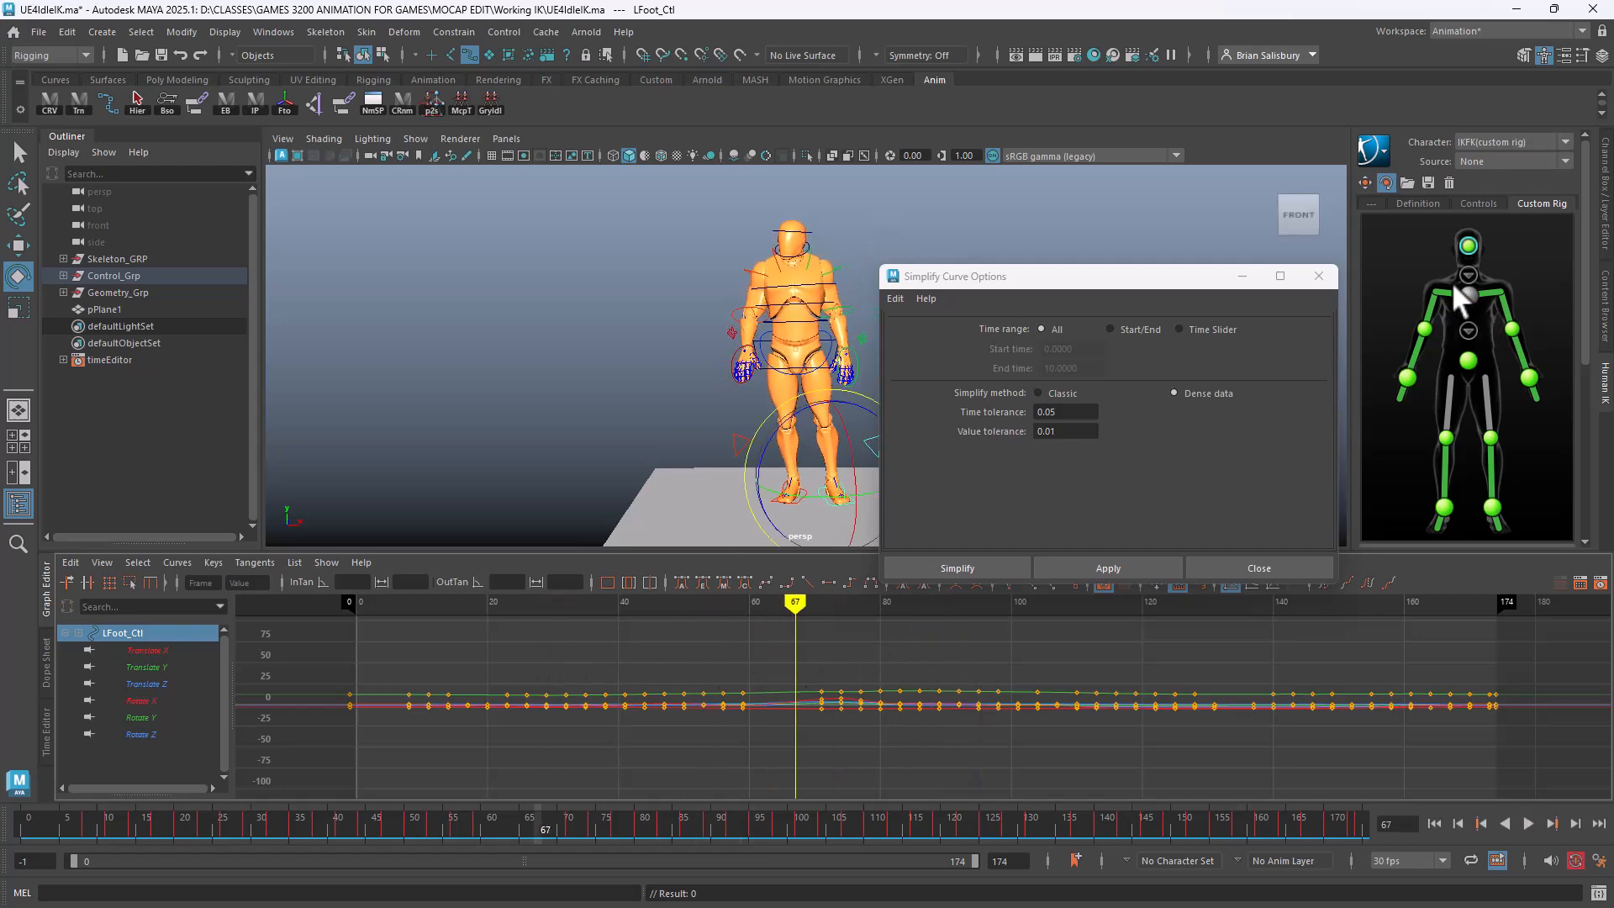
Close the Simplify Curve Options and select LElbow_Ctl
{"action": "left_click", "coordinate": [1317, 277]}
{"action": "left_click_drag", "start_coordinate": [1086, 288], "coordinate": [807, 305], "text": "alt"}
{"action": "left_click", "coordinate": [835, 315]}
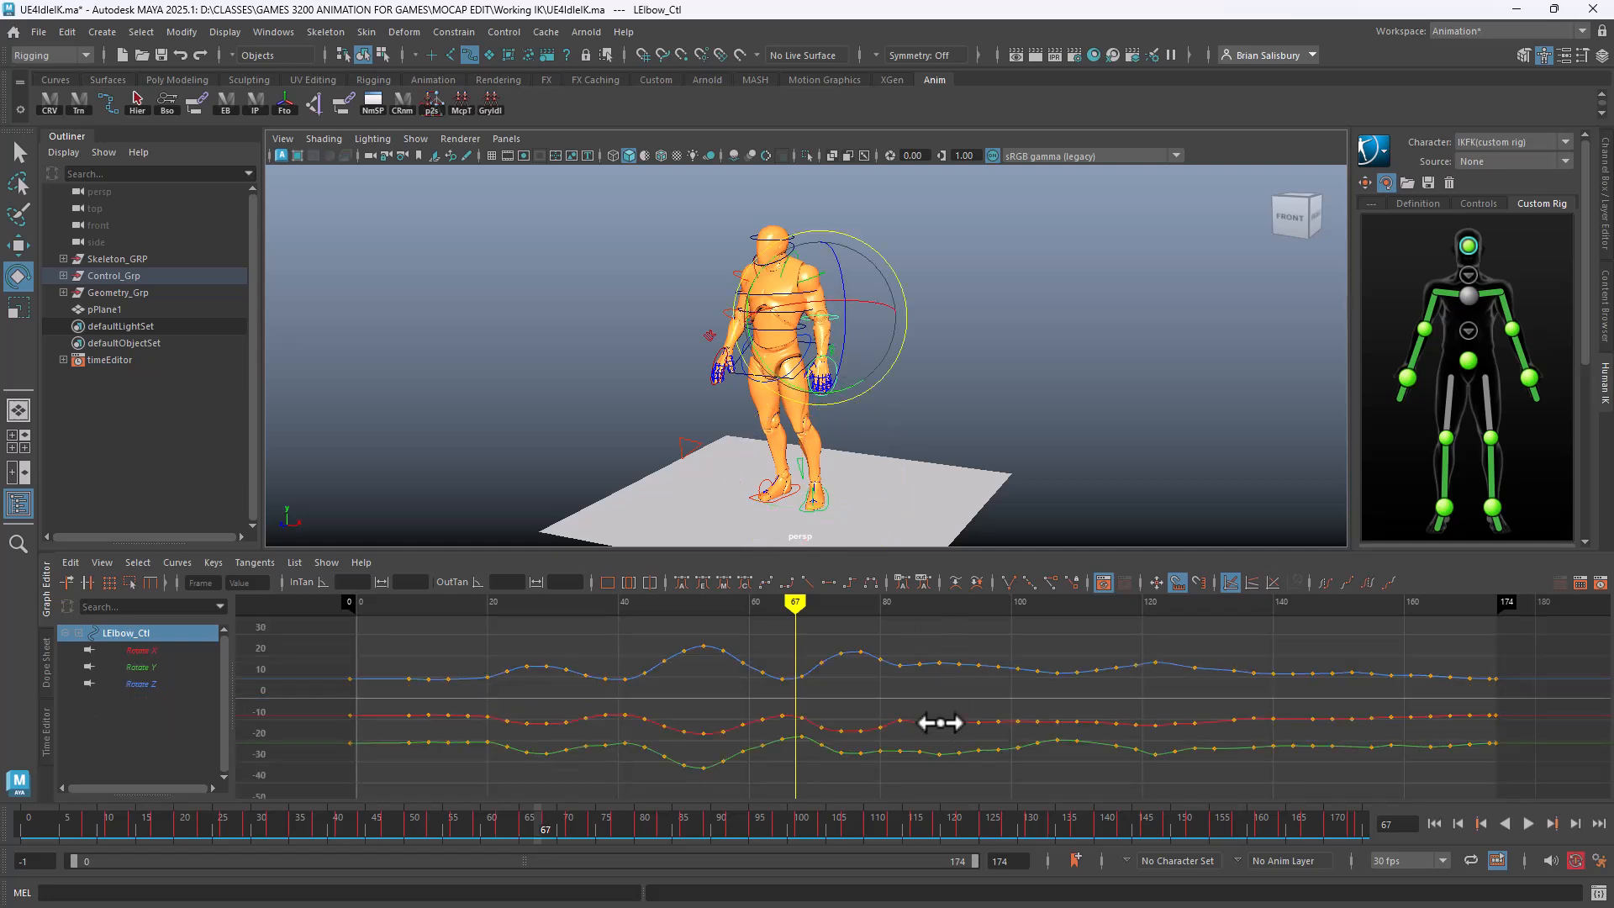
Delete LElbow_Ctl's rotate keys from frames 46 to 87 and play back to check
{"action": "mouse_move", "coordinate": [800, 605]}
{"action": "left_mouse_down"}
{"action": "mouse_move", "coordinate": [469, 602]}
{"action": "mouse_move", "coordinate": [875, 620]}
{"action": "mouse_move", "coordinate": [562, 634]}
{"action": "mouse_move", "coordinate": [664, 640]}
{"action": "mouse_move", "coordinate": [685, 603]}
{"action": "mouse_move", "coordinate": [964, 612]}
{"action": "mouse_move", "coordinate": [939, 614]}
{"action": "left_mouse_up"}
{"action": "left_click_drag", "start_coordinate": [653, 626], "coordinate": [914, 800]}
{"action": "key", "text": "Delete"}
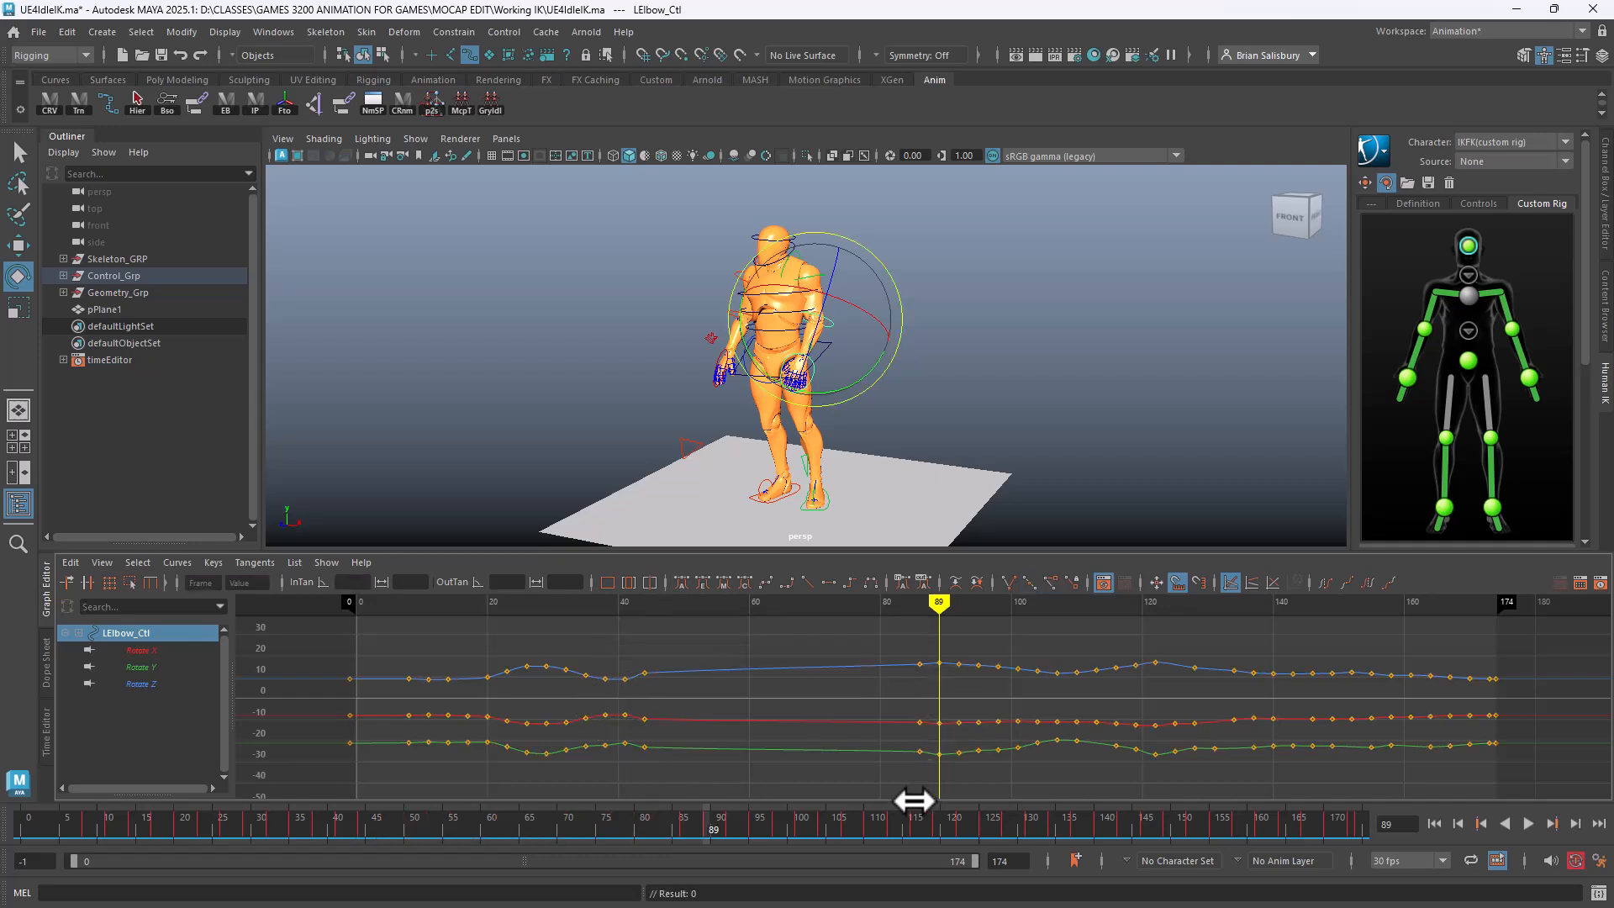
{"action": "key", "text": "alt+v"}
{"action": "left_click_drag", "start_coordinate": [550, 642], "coordinate": [863, 683]}
Switch to LArm_Ctl and delete its key clusters between frames 45 and 78
{"action": "key", "text": "ctrl+z"}
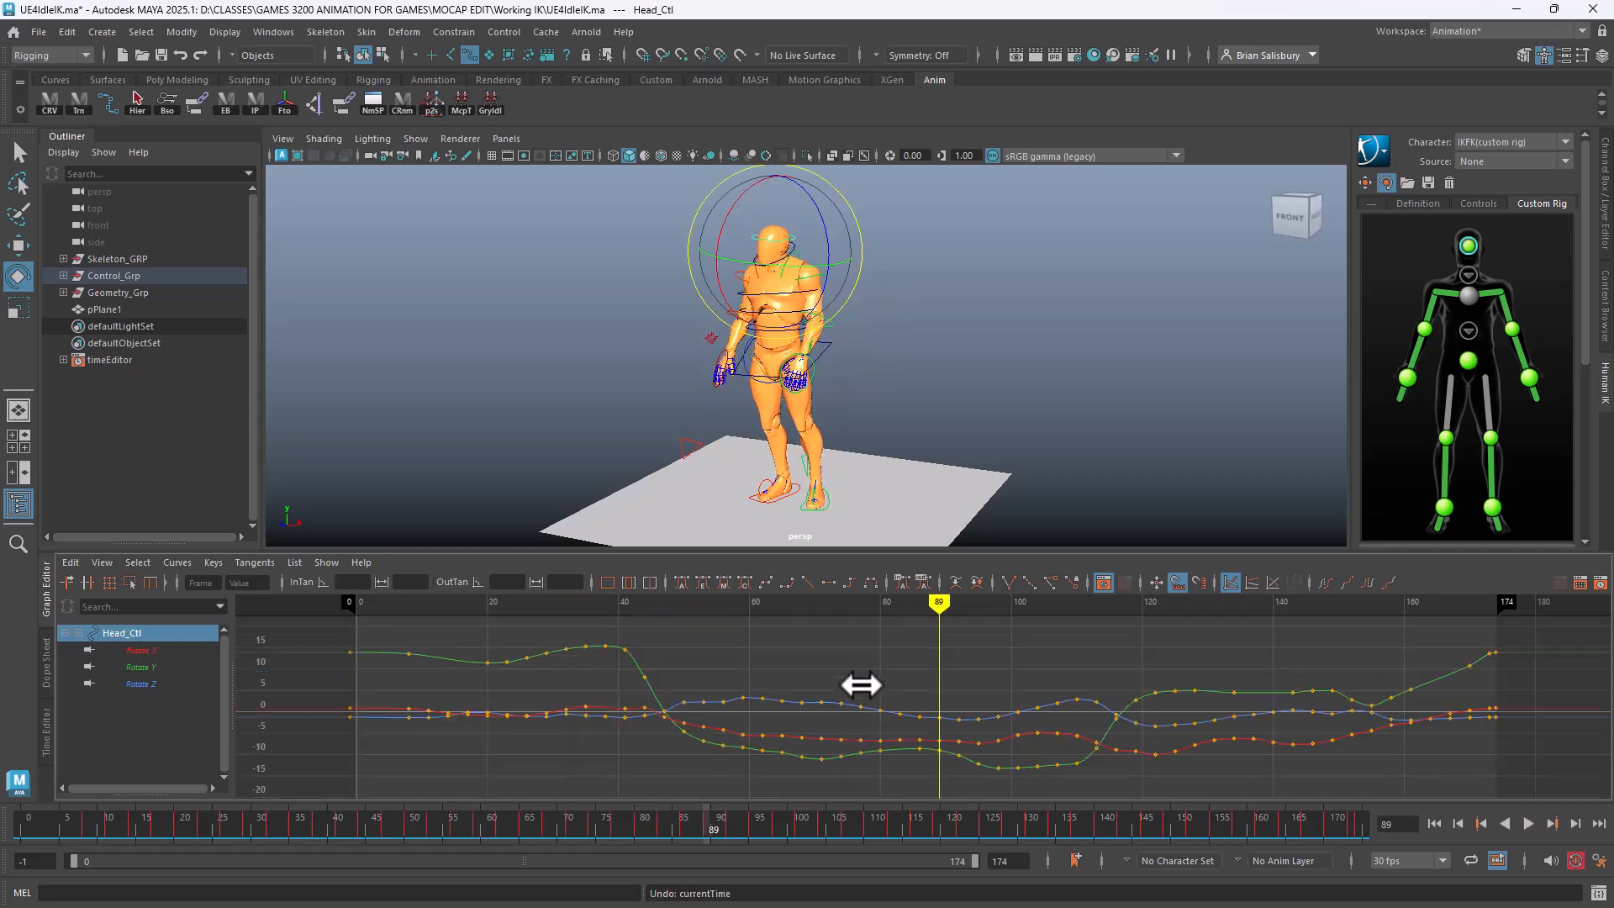
{"action": "left_click", "coordinate": [932, 271]}
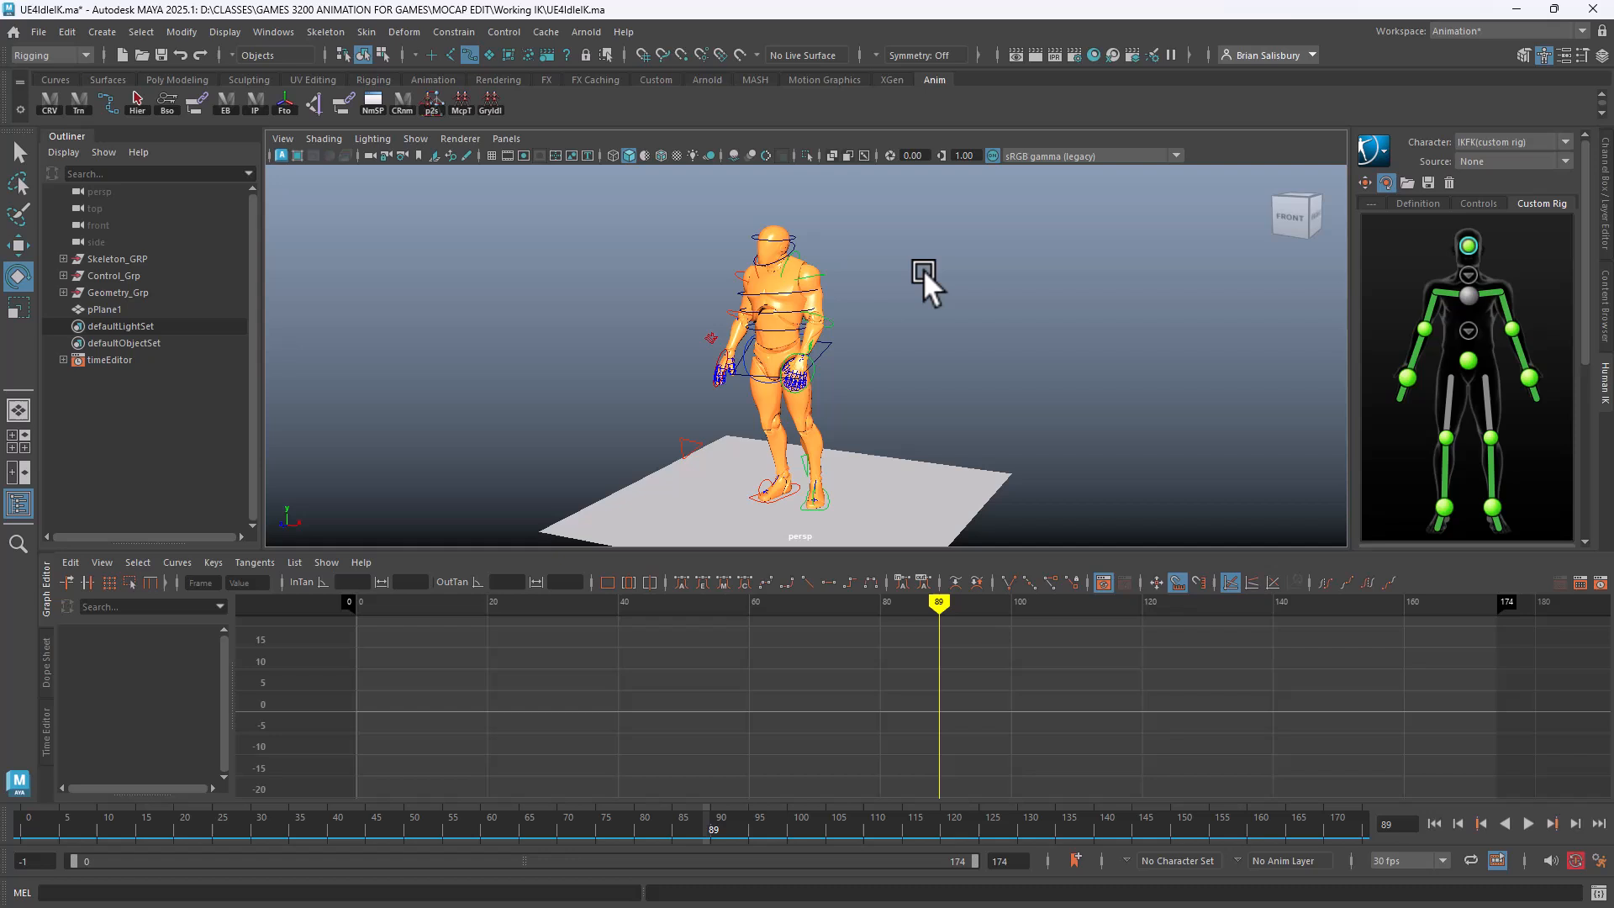
{"action": "left_click", "coordinate": [824, 271]}
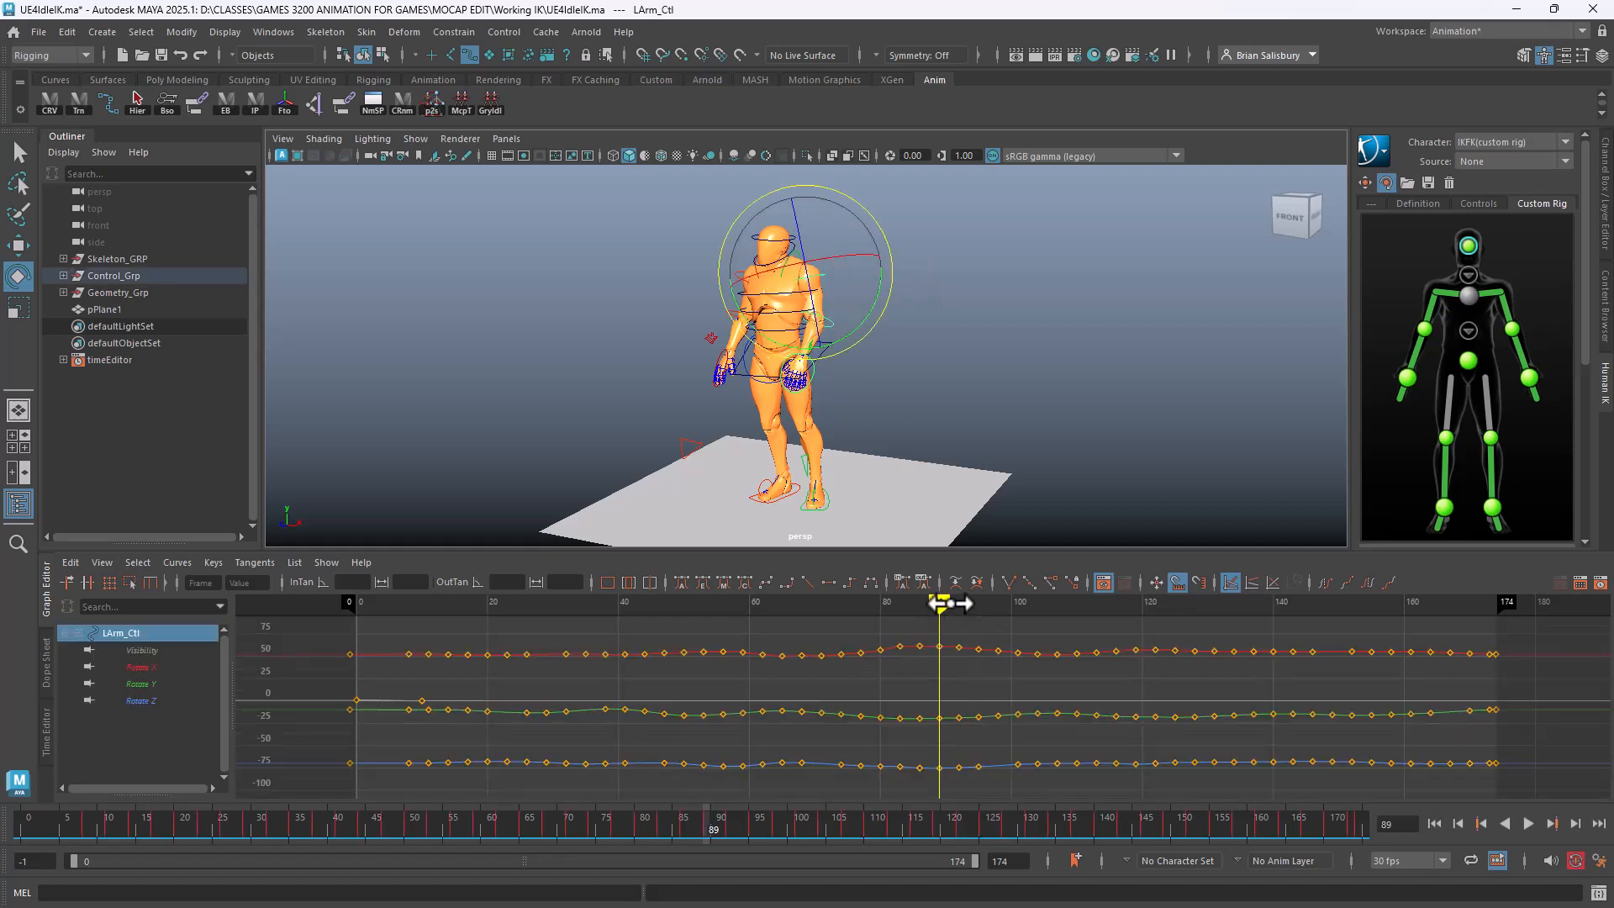
{"action": "mouse_move", "coordinate": [950, 603]}
{"action": "left_mouse_down"}
{"action": "mouse_move", "coordinate": [983, 618]}
{"action": "mouse_move", "coordinate": [594, 621]}
{"action": "mouse_move", "coordinate": [694, 631]}
{"action": "mouse_move", "coordinate": [443, 641]}
{"action": "mouse_move", "coordinate": [653, 648]}
{"action": "mouse_move", "coordinate": [810, 807]}
{"action": "mouse_move", "coordinate": [937, 828]}
{"action": "mouse_move", "coordinate": [972, 815]}
{"action": "mouse_move", "coordinate": [739, 775]}
{"action": "mouse_move", "coordinate": [794, 790]}
{"action": "left_mouse_up"}
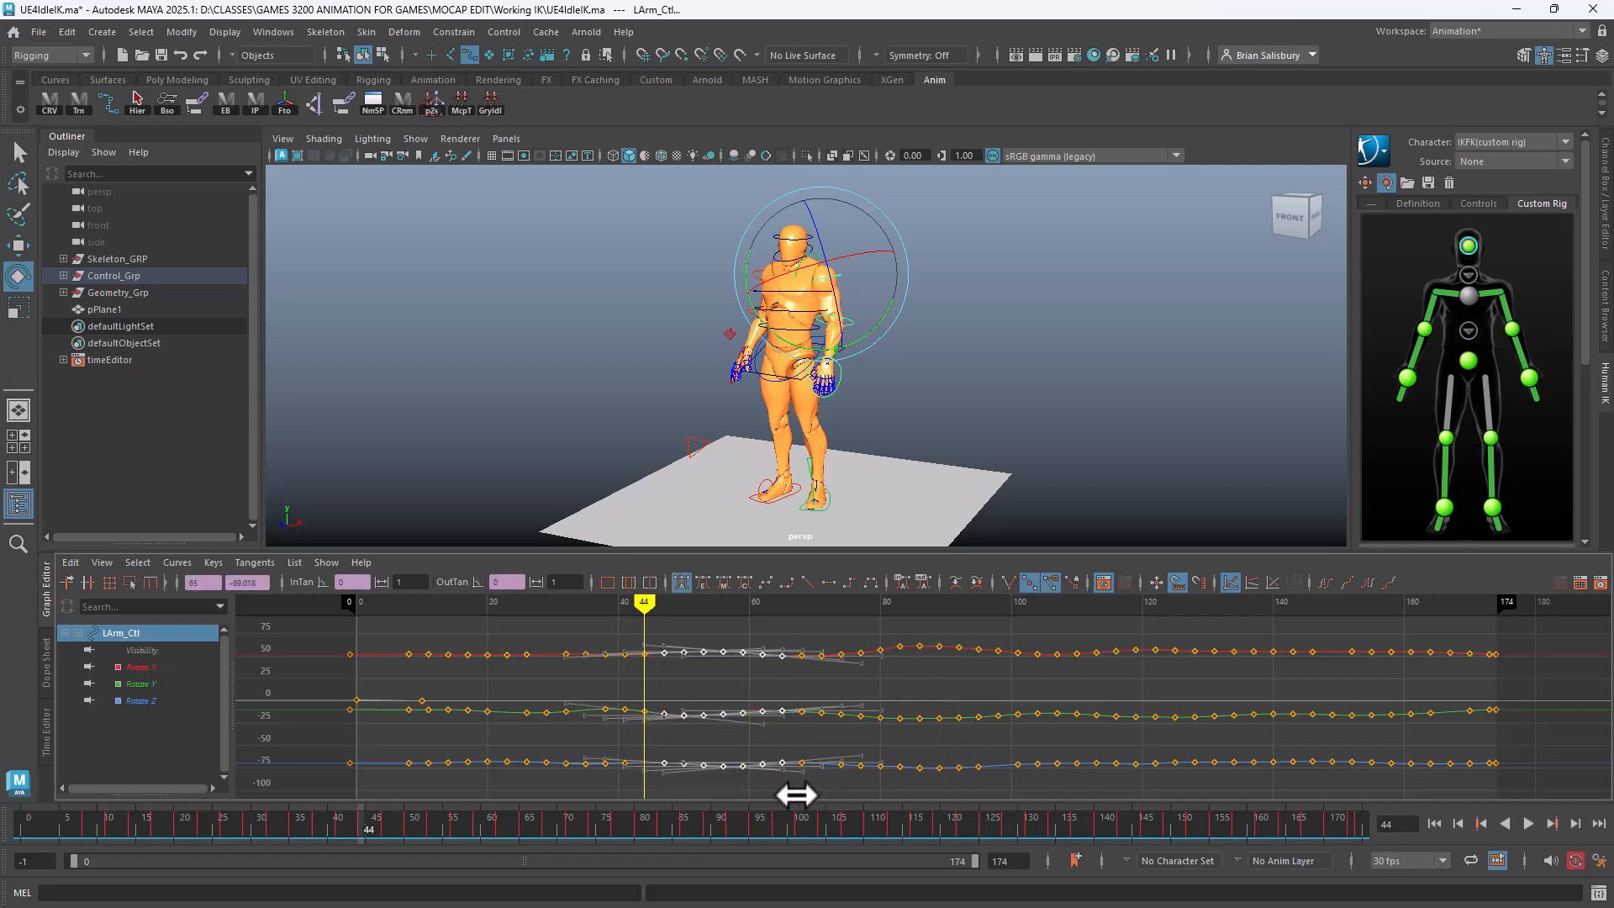
{"action": "key", "text": "Delete"}
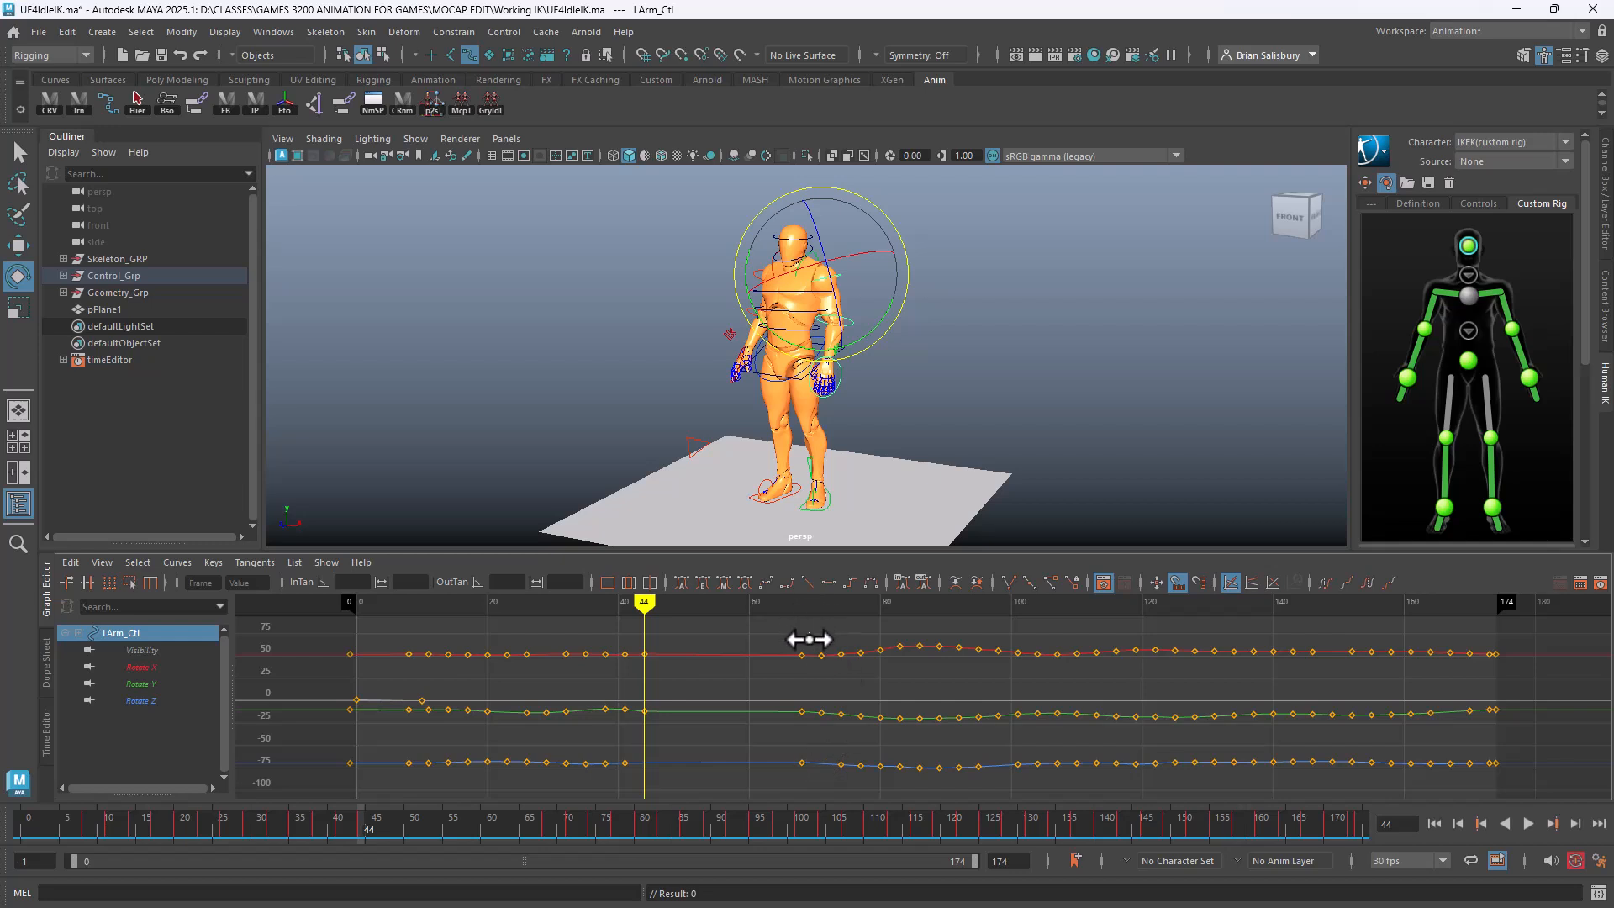
{"action": "left_click_drag", "start_coordinate": [809, 635], "coordinate": [951, 793]}
{"action": "key", "text": "Delete"}
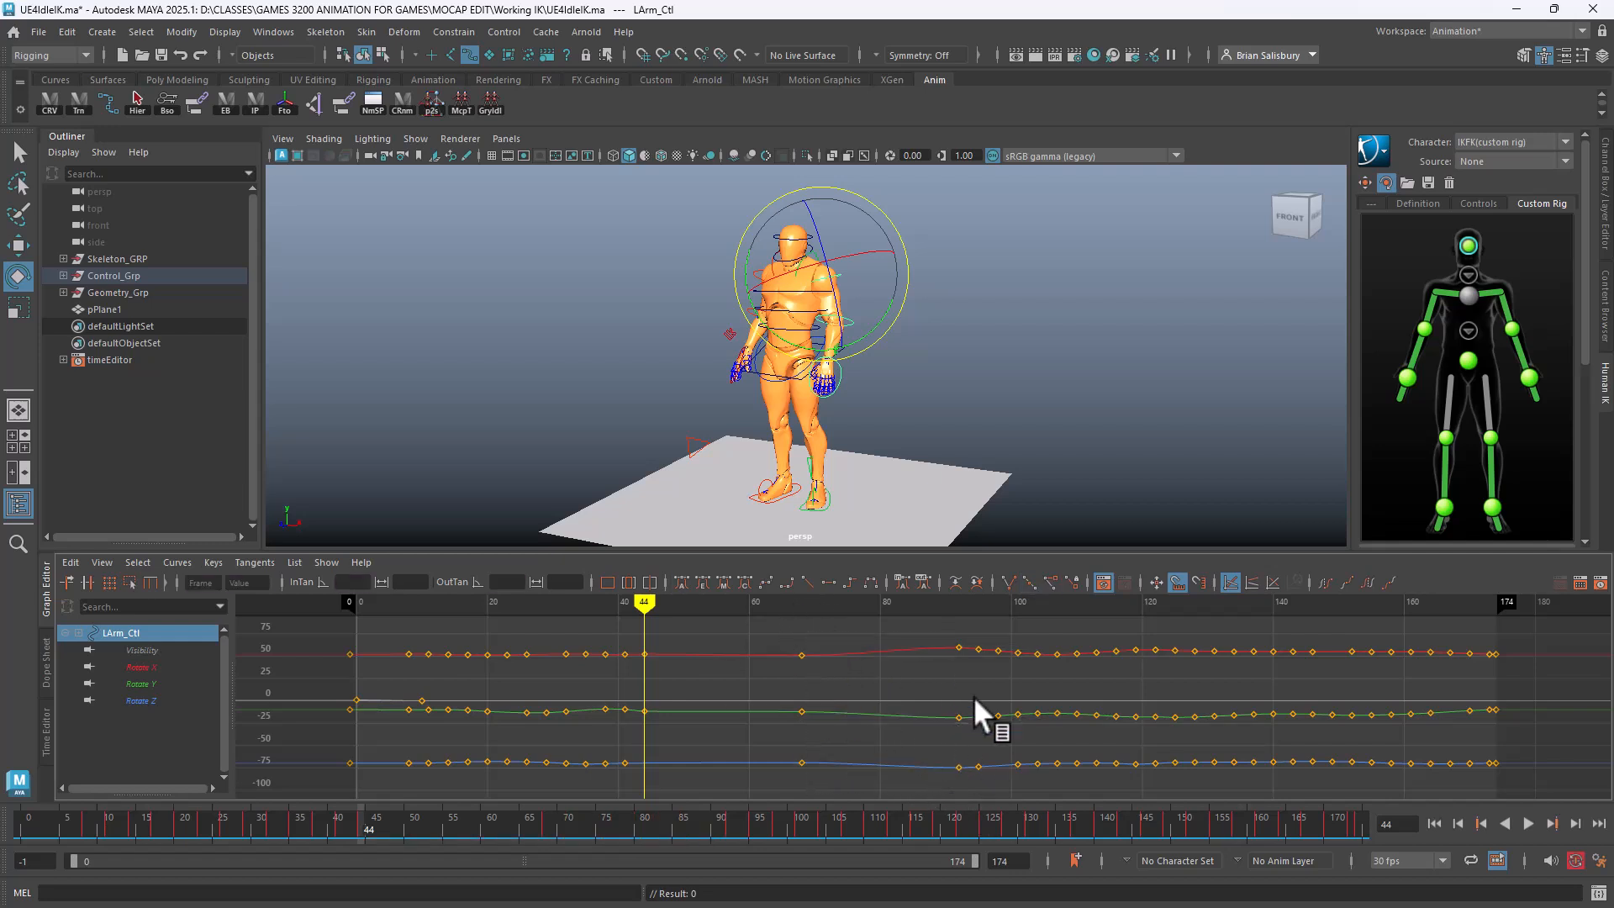
Delete the arm keys near frames 123, 101 and 38, then scrub to review
{"action": "left_click_drag", "start_coordinate": [970, 627], "coordinate": [991, 790]}
{"action": "key", "text": "Delete"}
{"action": "left_click_drag", "start_coordinate": [1021, 723], "coordinate": [1022, 723]}
{"action": "key", "text": "Delete"}
{"action": "left_click_drag", "start_coordinate": [622, 782], "coordinate": [620, 784]}
{"action": "key", "text": "Delete"}
{"action": "left_click_drag", "start_coordinate": [653, 600], "coordinate": [713, 589]}
Select LElbow_Ctl and scale its Rotate Z keys around frames 20–42 flatter
{"action": "left_click", "coordinate": [1000, 329]}
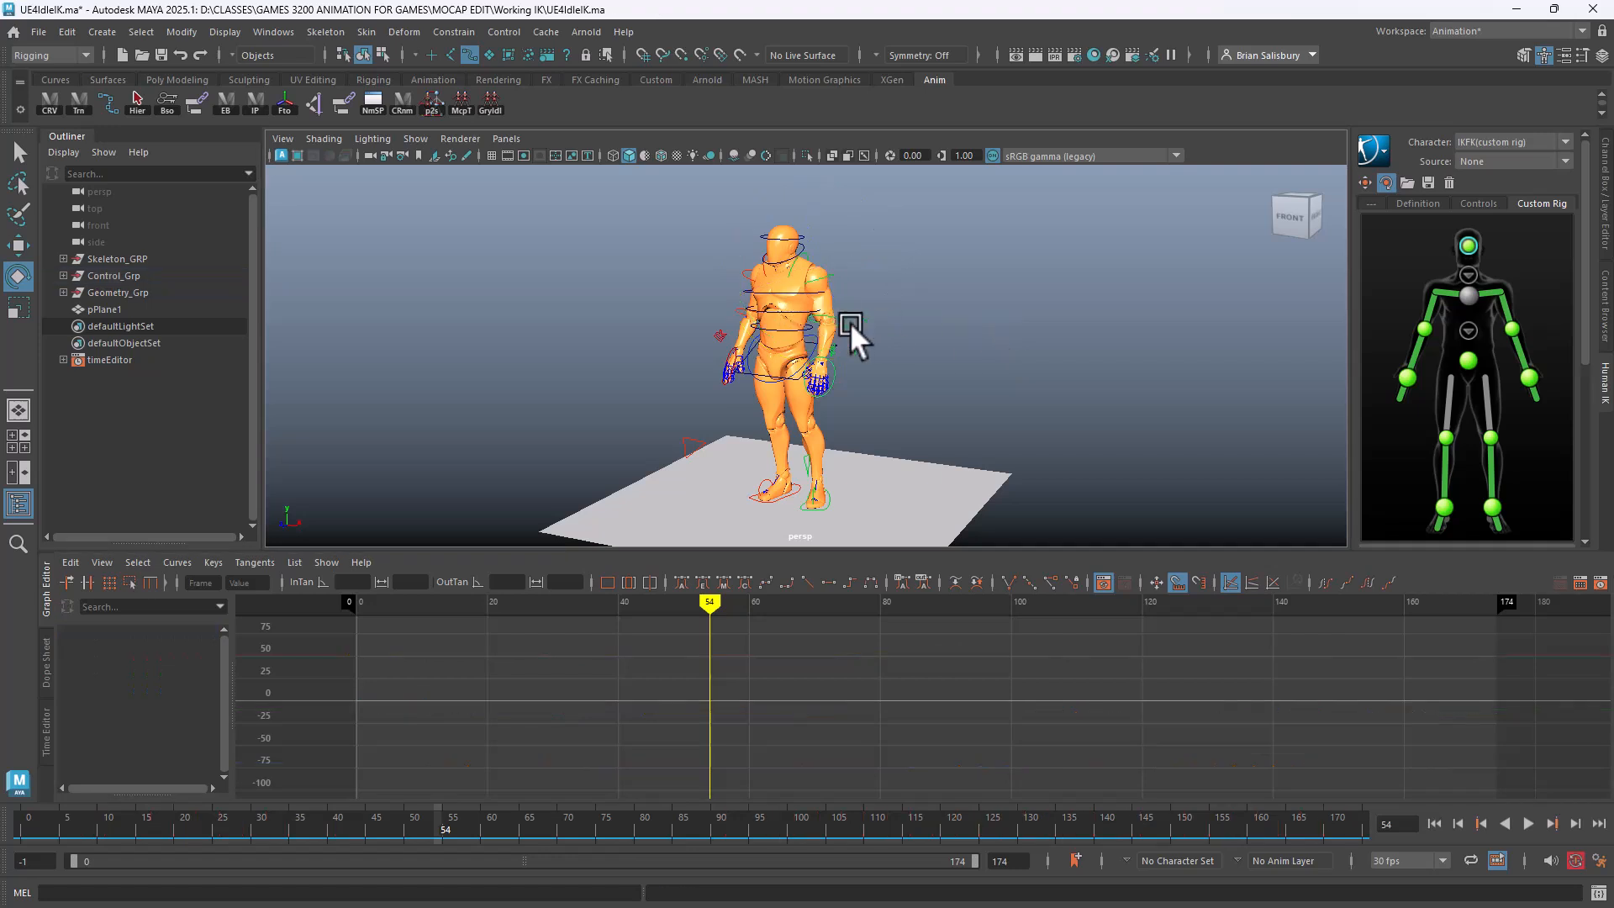
{"action": "left_click", "coordinate": [842, 315]}
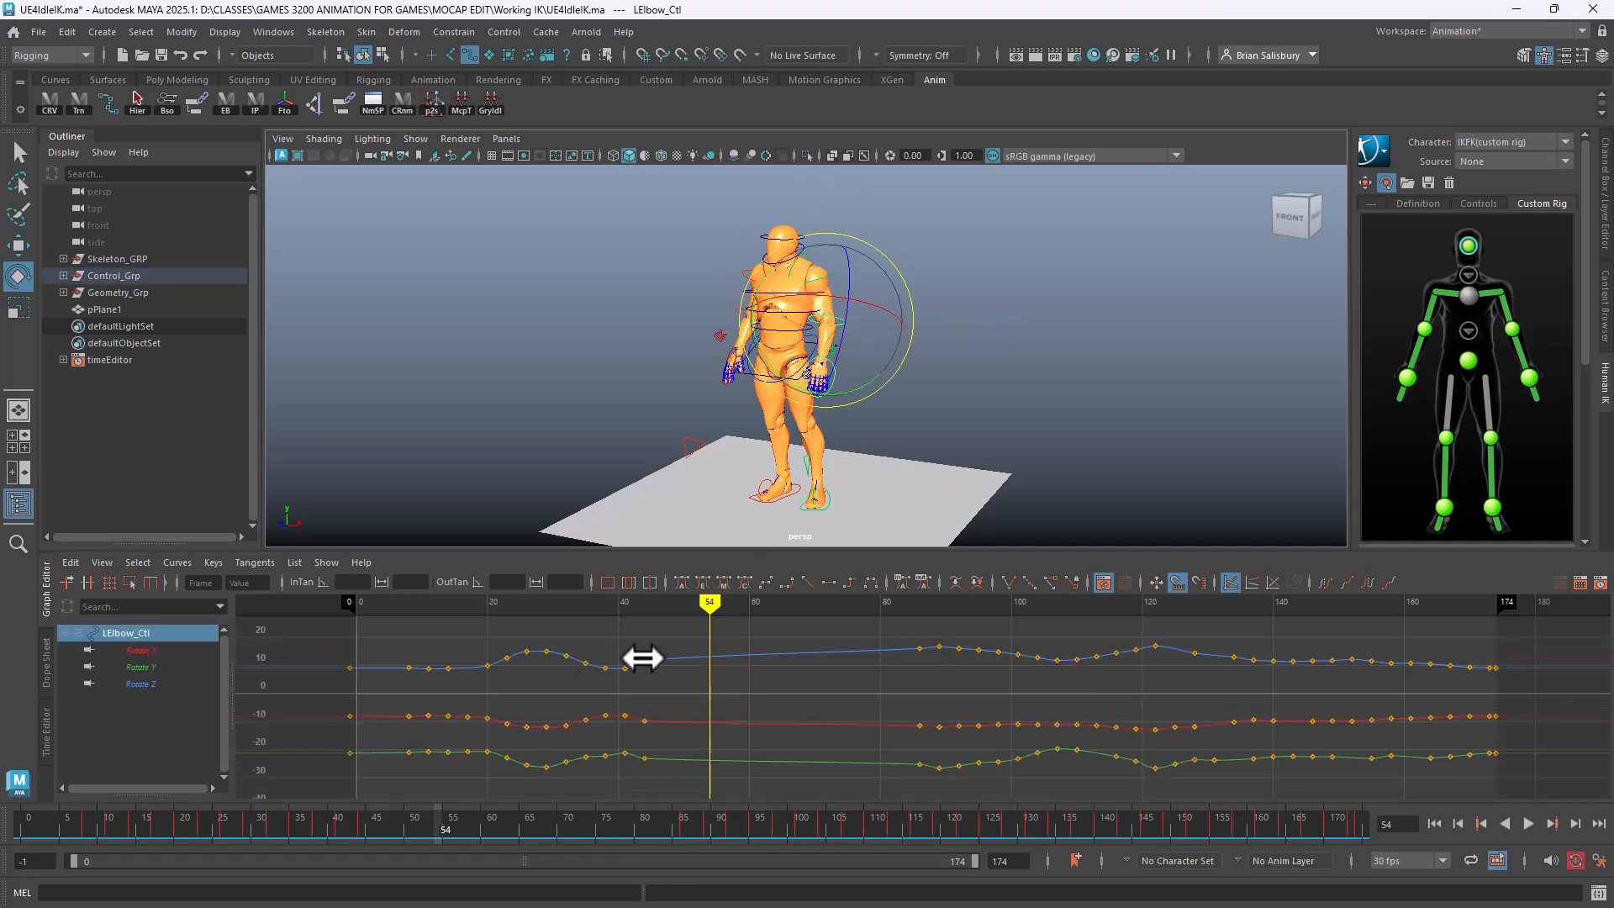
{"action": "mouse_move", "coordinate": [710, 602]}
{"action": "left_mouse_down"}
{"action": "mouse_move", "coordinate": [421, 604]}
{"action": "mouse_move", "coordinate": [547, 619]}
{"action": "left_mouse_up"}
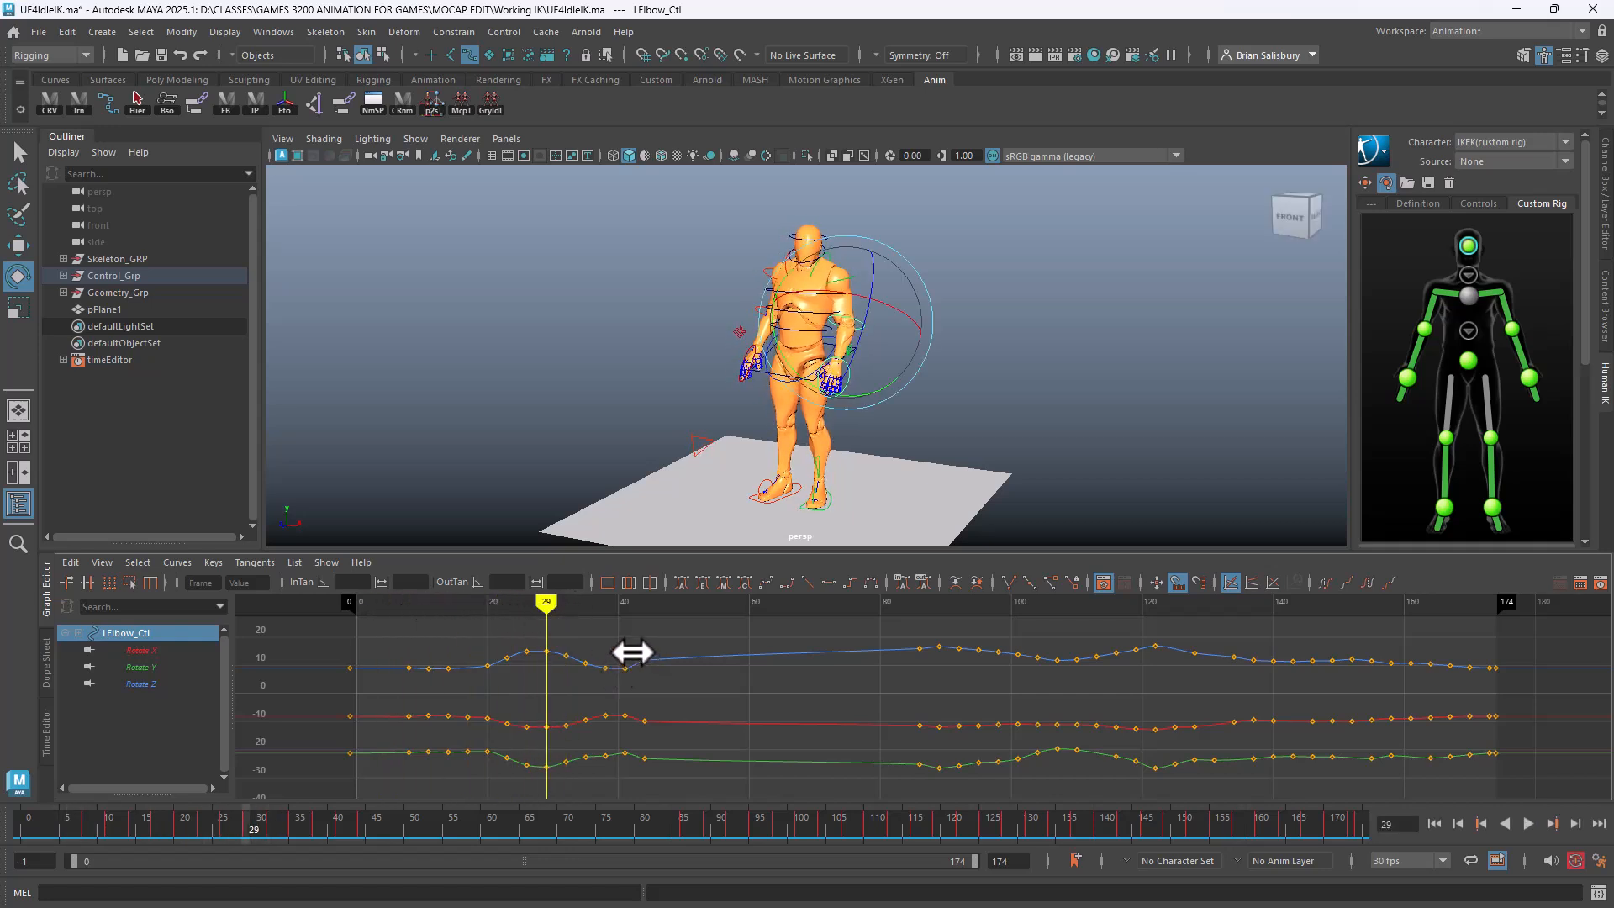
{"action": "left_click_drag", "start_coordinate": [655, 630], "coordinate": [494, 681]}
{"action": "key", "text": "r"}
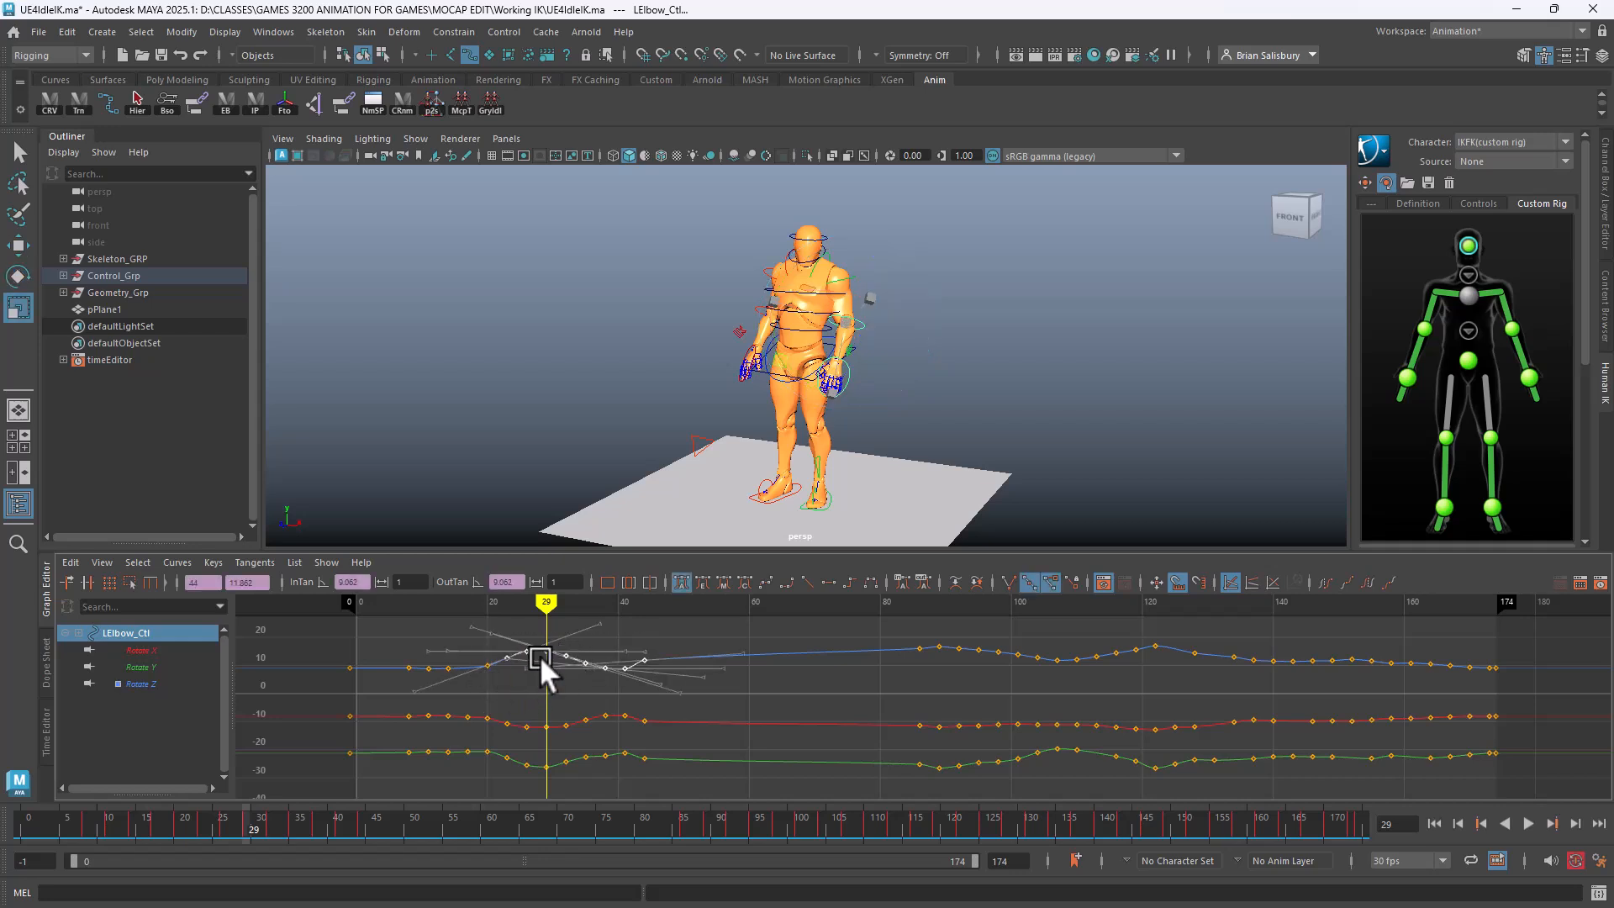
{"action": "left_click_drag", "start_coordinate": [540, 656], "coordinate": [541, 677]}
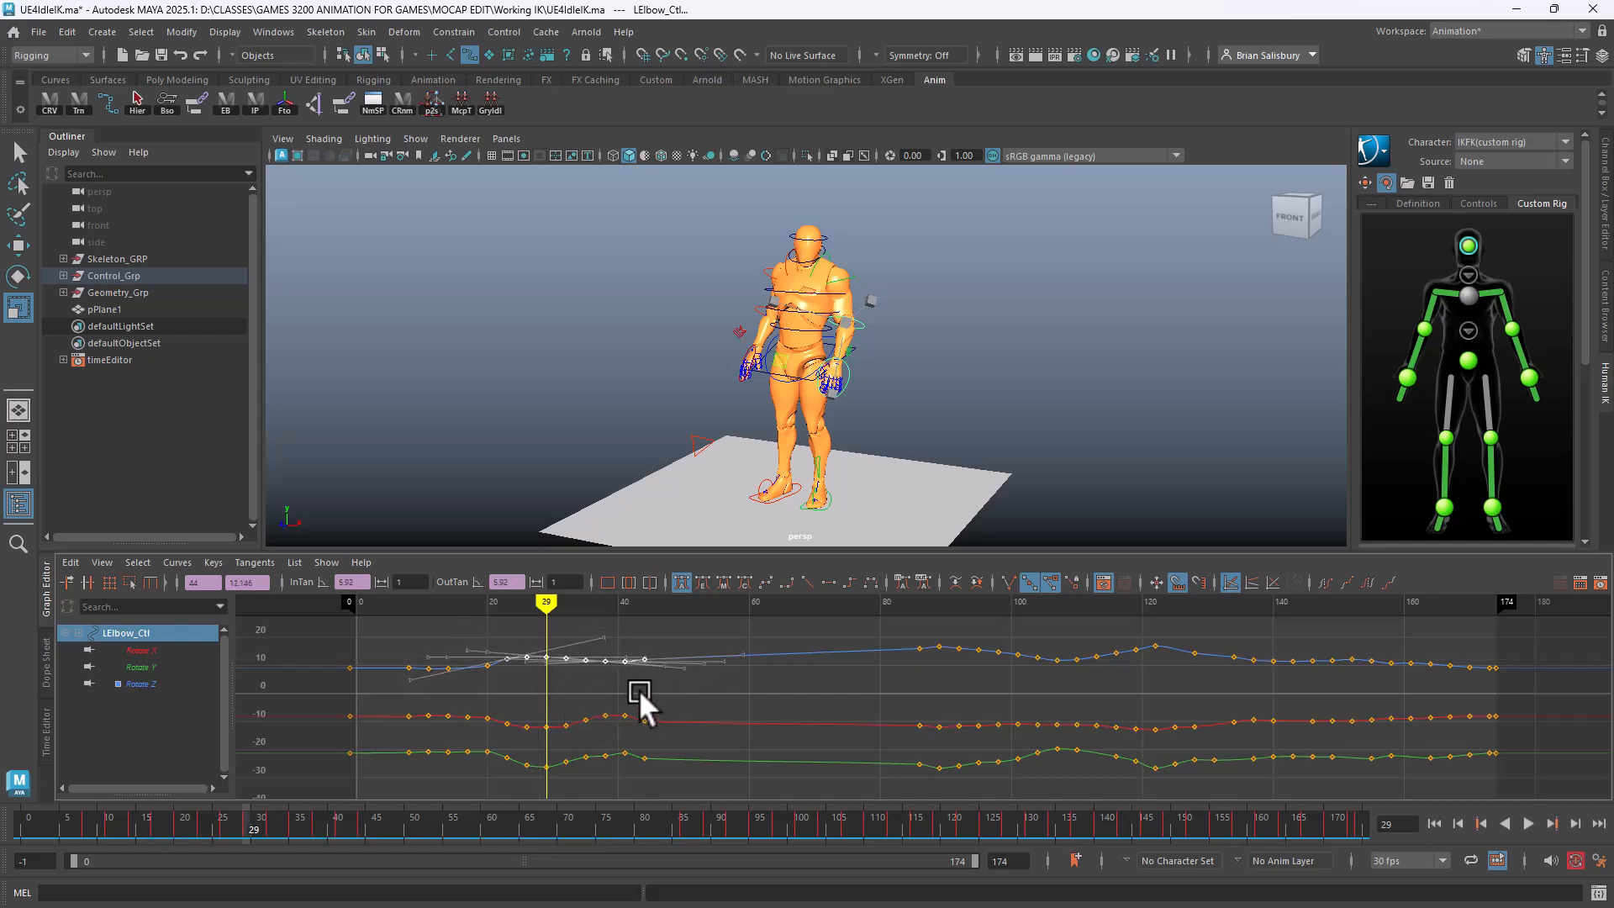
{"action": "left_click_drag", "start_coordinate": [638, 694], "coordinate": [547, 778]}
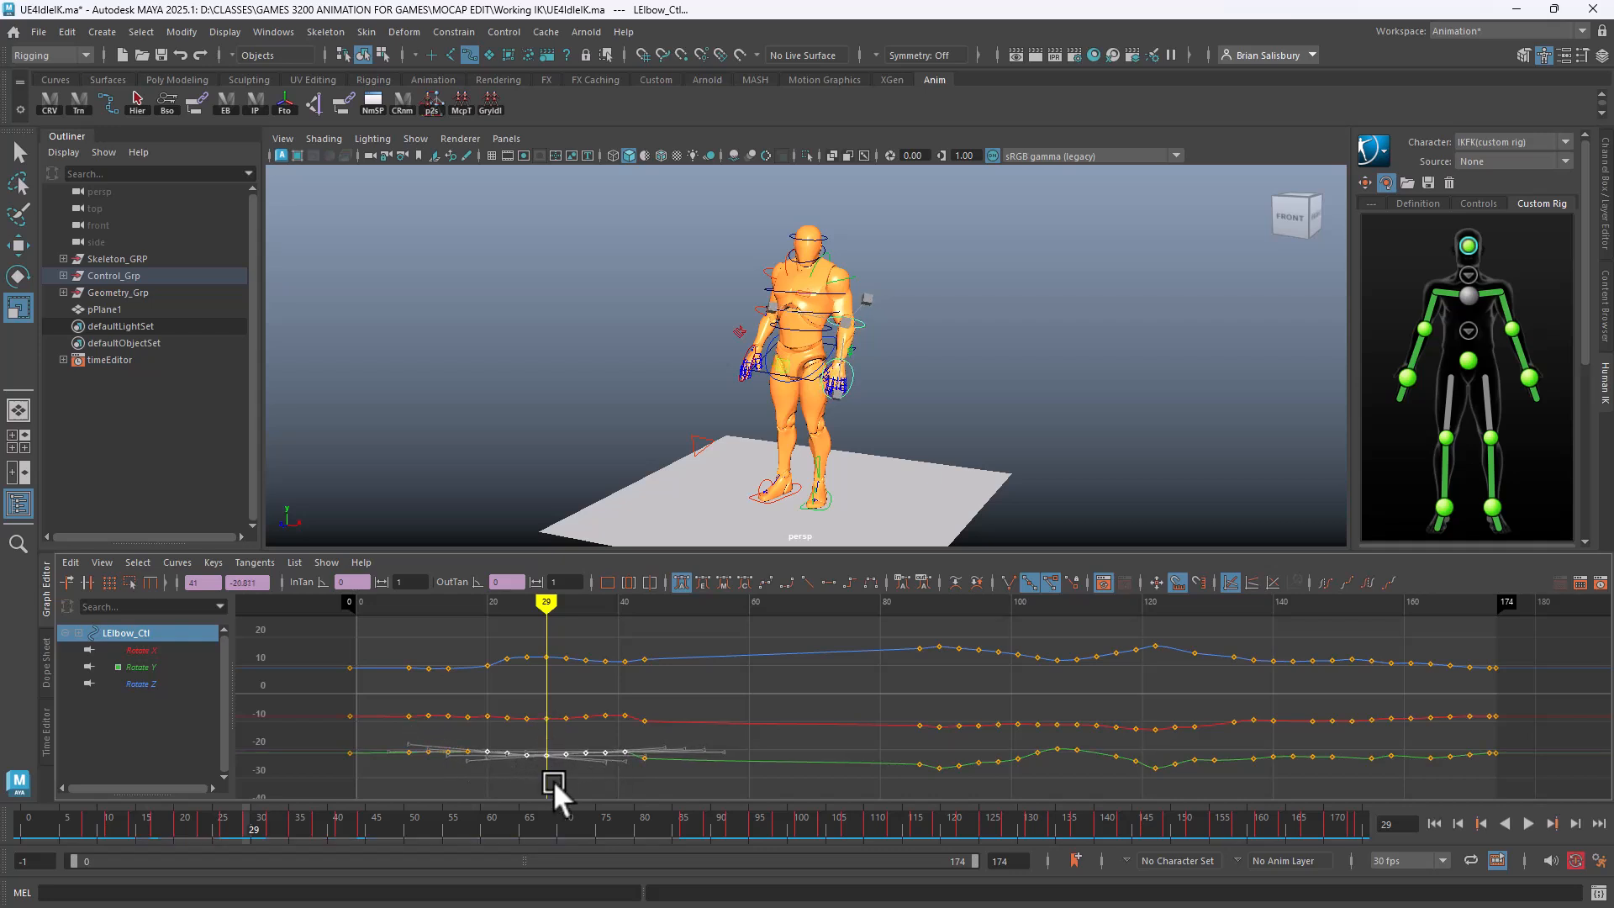
{"action": "left_click", "coordinate": [451, 617]}
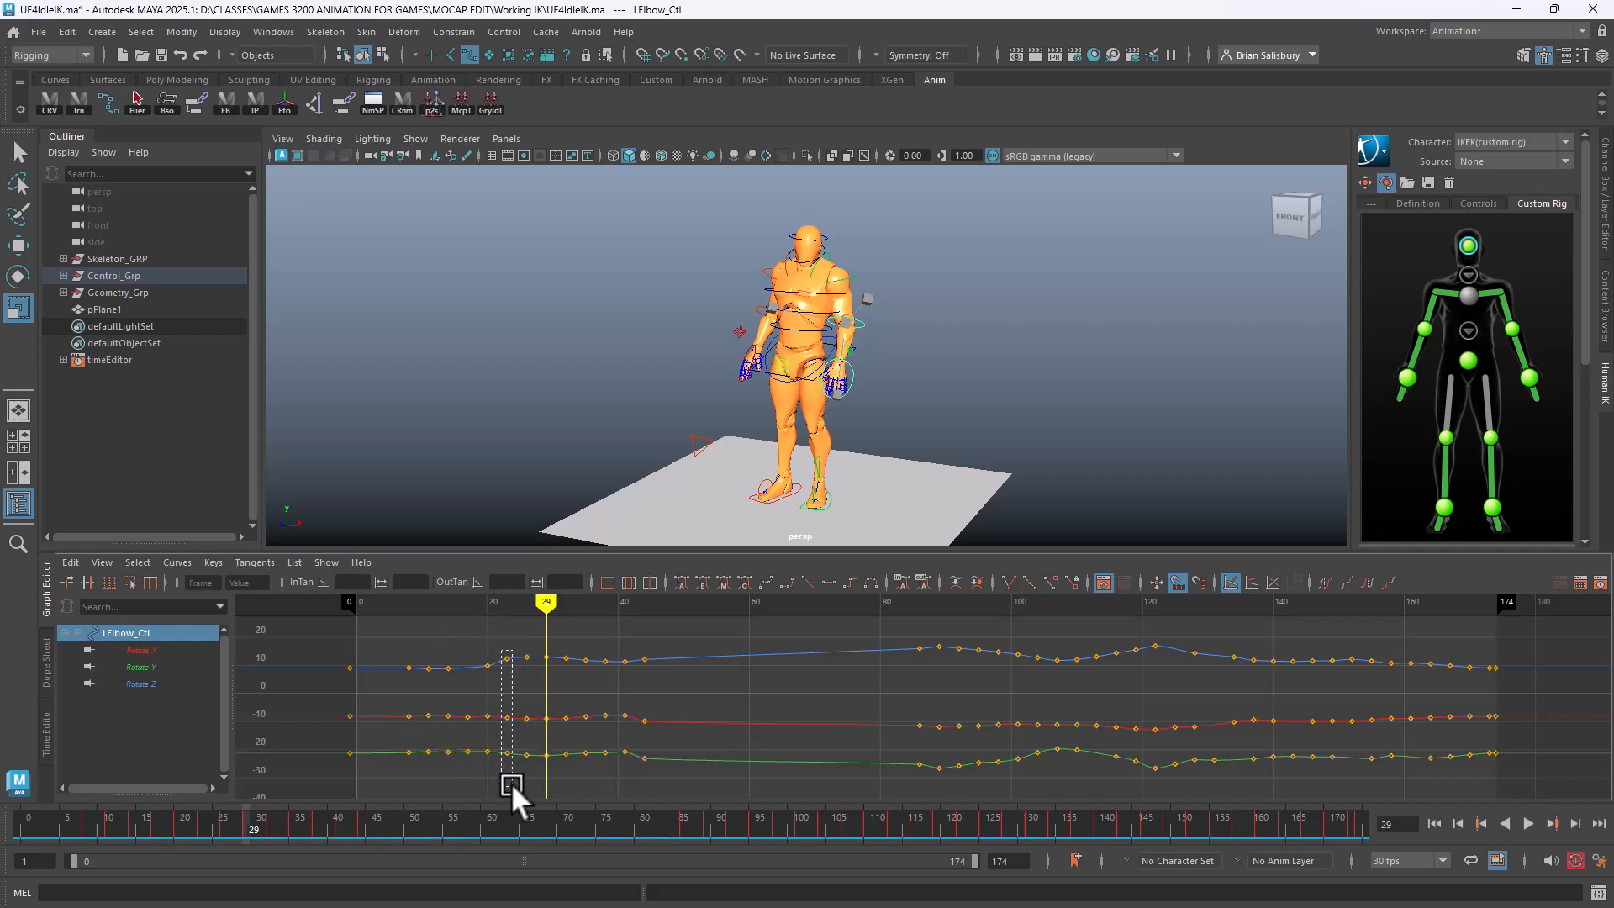
Delete the elbow keys near frames 22, 29, 32, 36 and 38
{"action": "left_click_drag", "start_coordinate": [511, 784], "coordinate": [511, 784]}
{"action": "key", "text": "Delete"}
{"action": "left_click_drag", "start_coordinate": [538, 642], "coordinate": [582, 790]}
{"action": "key", "text": "Delete"}
{"action": "left_click_drag", "start_coordinate": [615, 783], "coordinate": [629, 780]}
{"action": "key", "text": "Delete"}
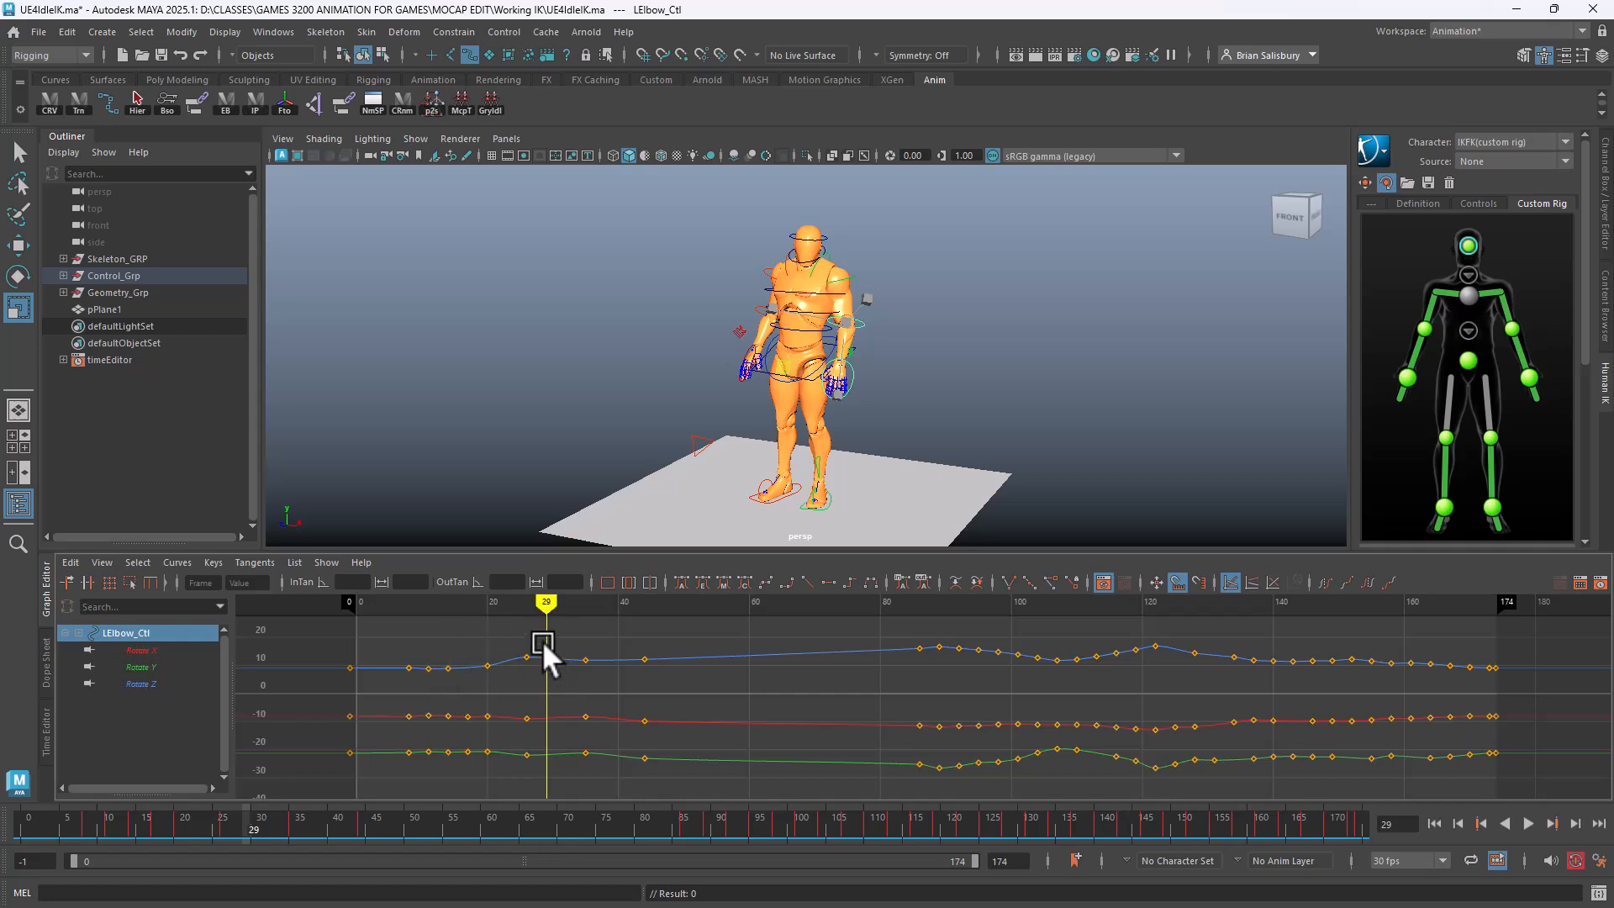
Play the animation from the start to check the smoother elbow motion
{"action": "left_click_drag", "start_coordinate": [536, 685], "coordinate": [514, 677]}
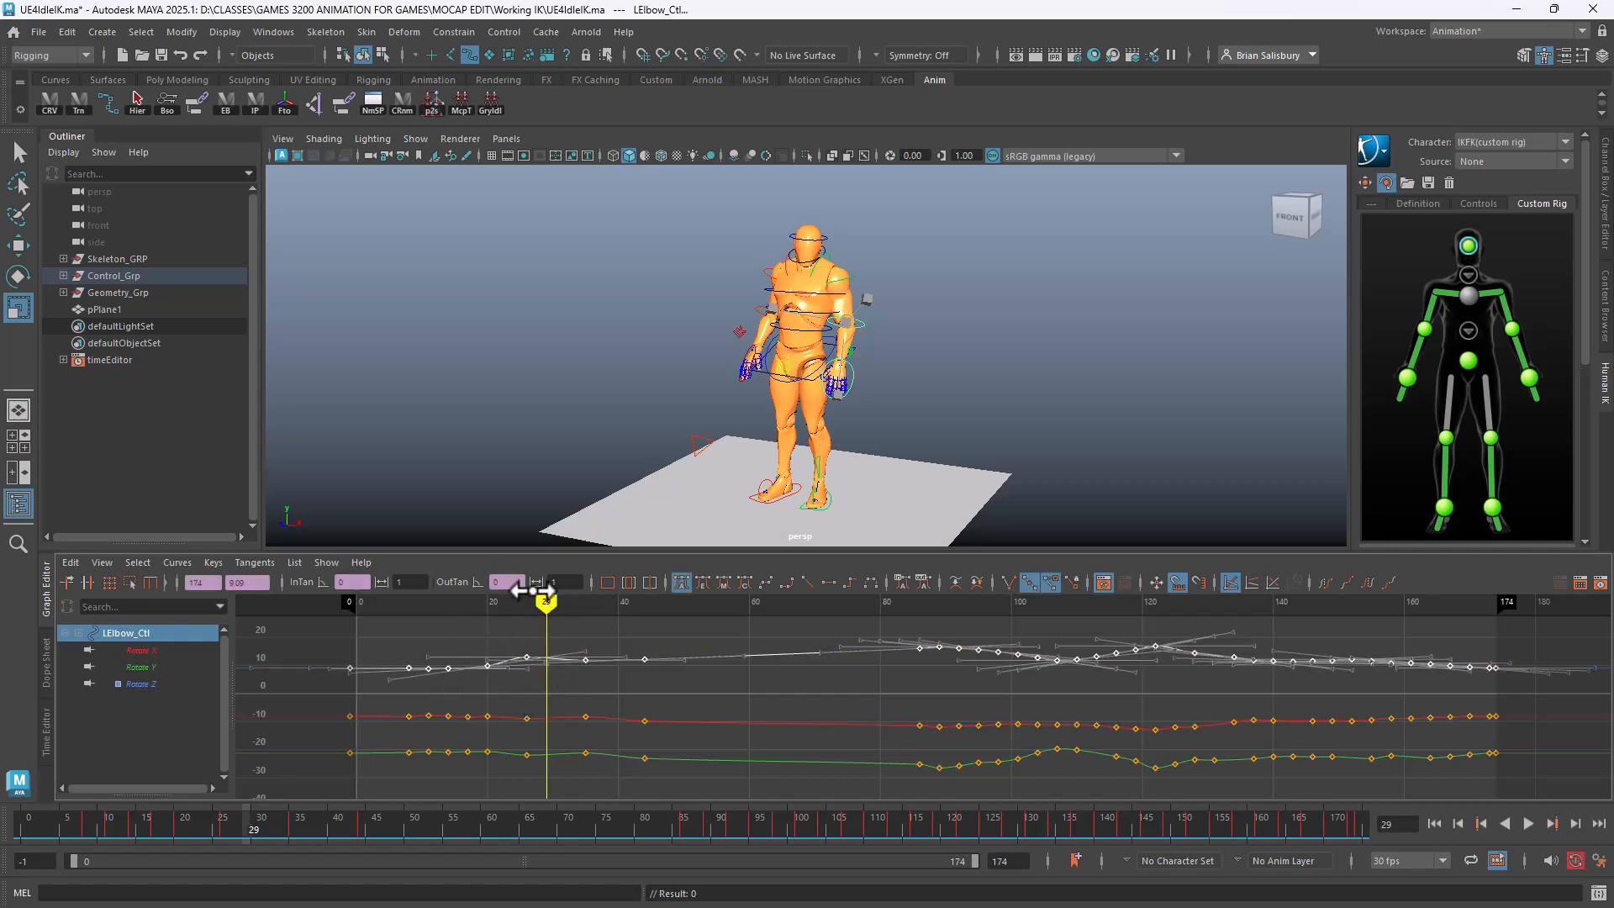
{"action": "left_click", "coordinate": [515, 631]}
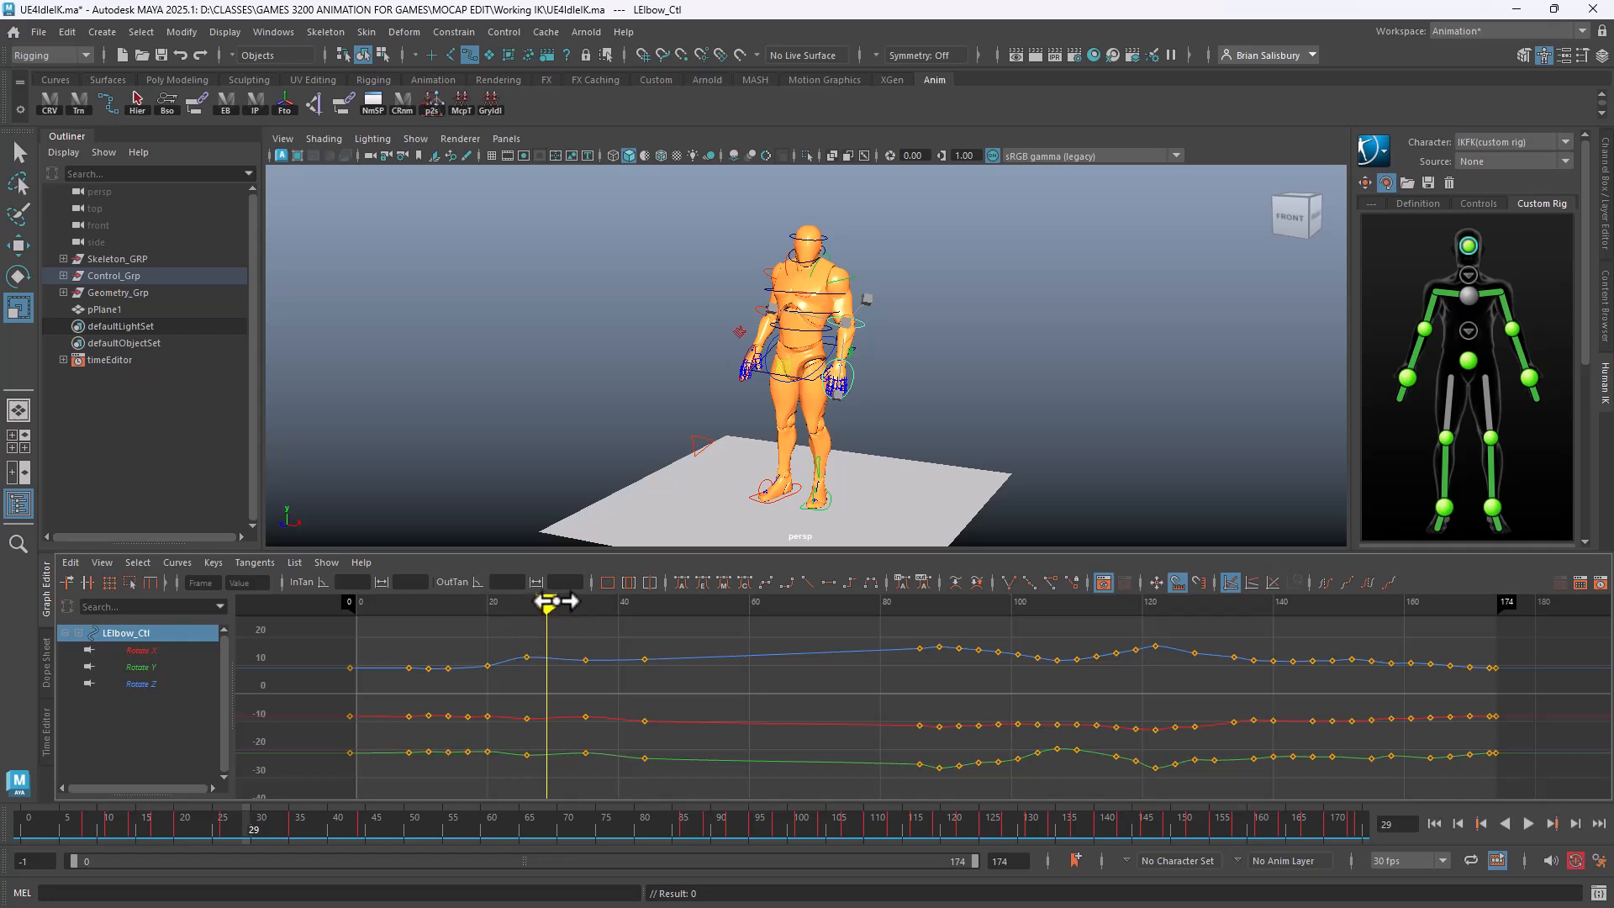
{"action": "left_click_drag", "start_coordinate": [552, 603], "coordinate": [160, 603]}
{"action": "key", "text": "alt+v"}
{"action": "mouse_move", "coordinate": [430, 616]}
{"action": "left_mouse_down"}
{"action": "mouse_move", "coordinate": [1390, 602]}
{"action": "mouse_move", "coordinate": [513, 601]}
{"action": "mouse_move", "coordinate": [1445, 641]}
{"action": "mouse_move", "coordinate": [1418, 664]}
{"action": "mouse_move", "coordinate": [1290, 669]}
{"action": "left_mouse_up"}
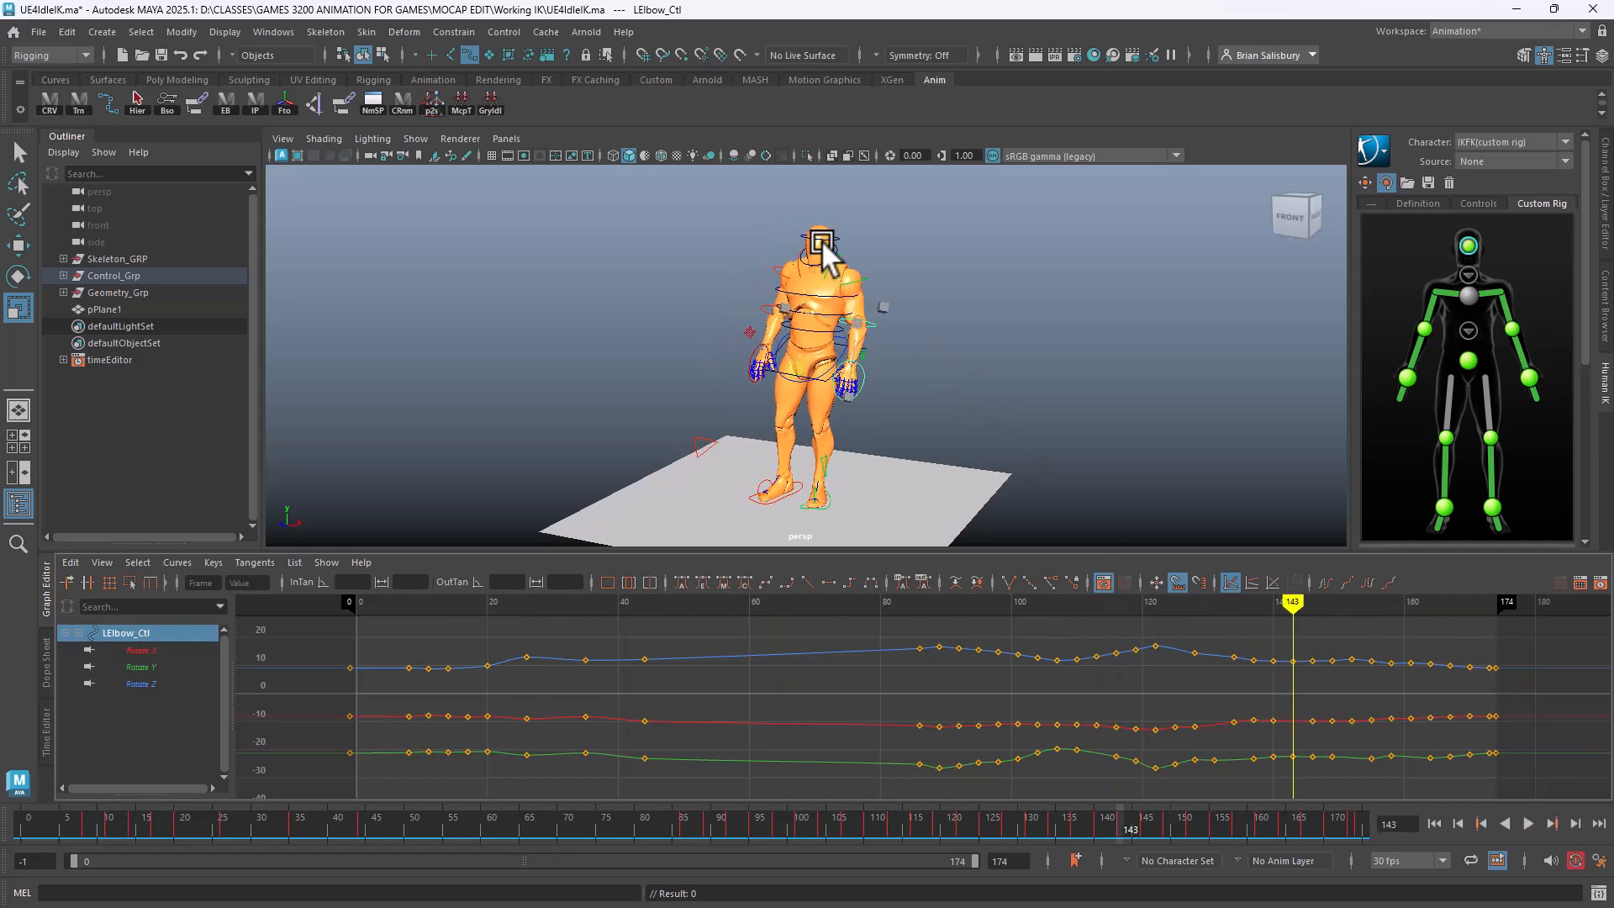
Reselect LElbow_Ctl and delete its keys near frames 119–127
{"action": "left_click", "coordinate": [866, 275]}
{"action": "left_click", "coordinate": [871, 323]}
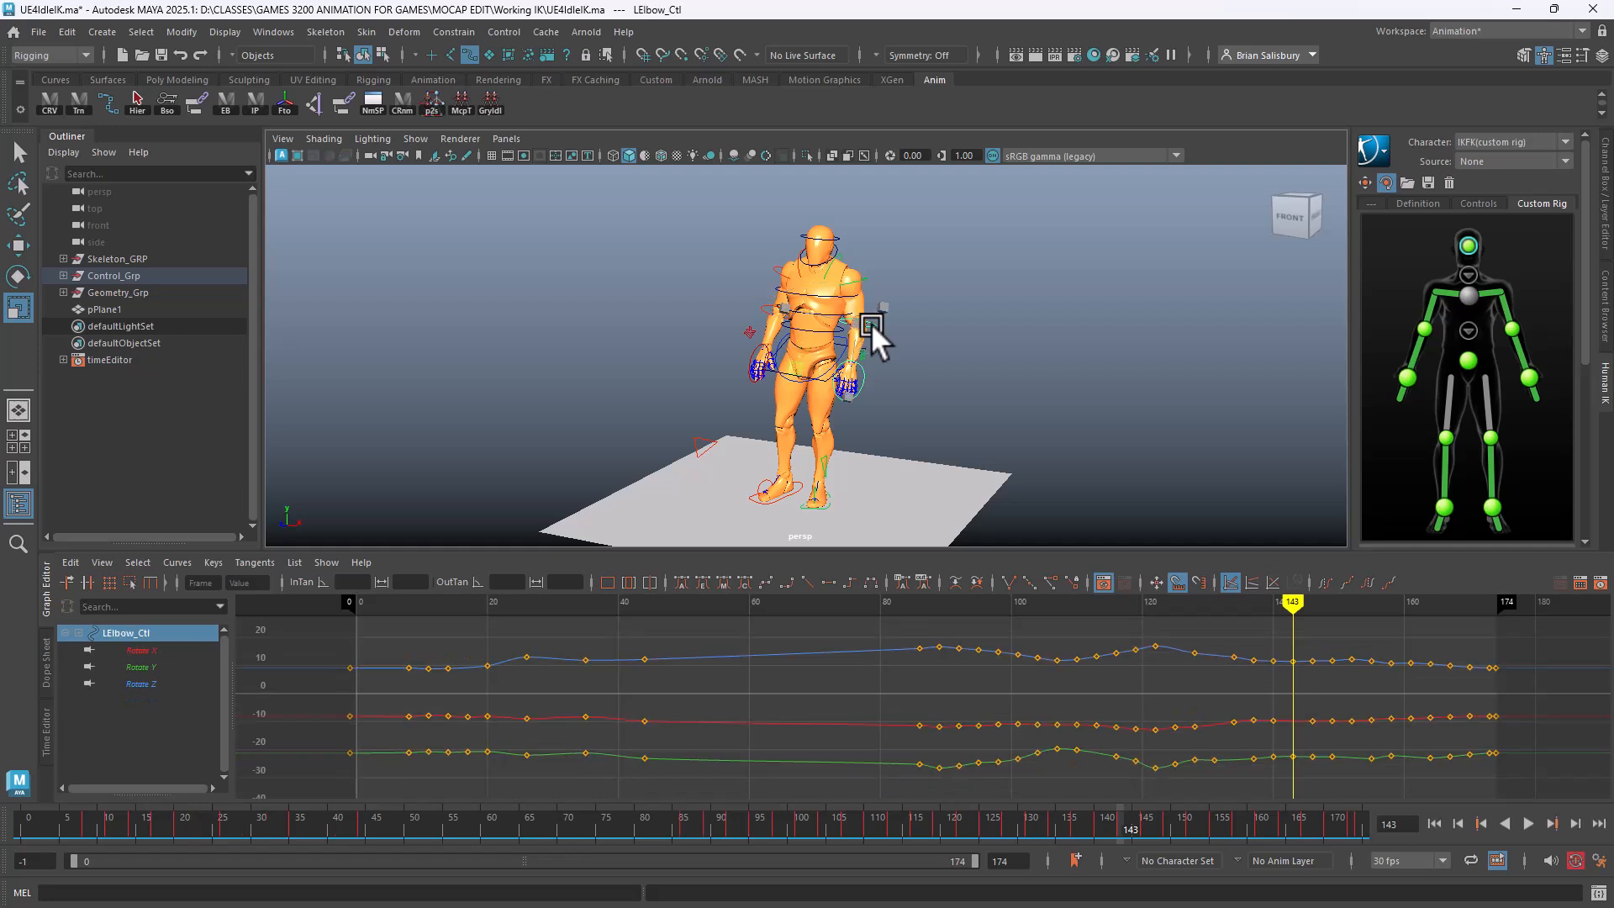
{"action": "left_click_drag", "start_coordinate": [1129, 632], "coordinate": [1141, 681]}
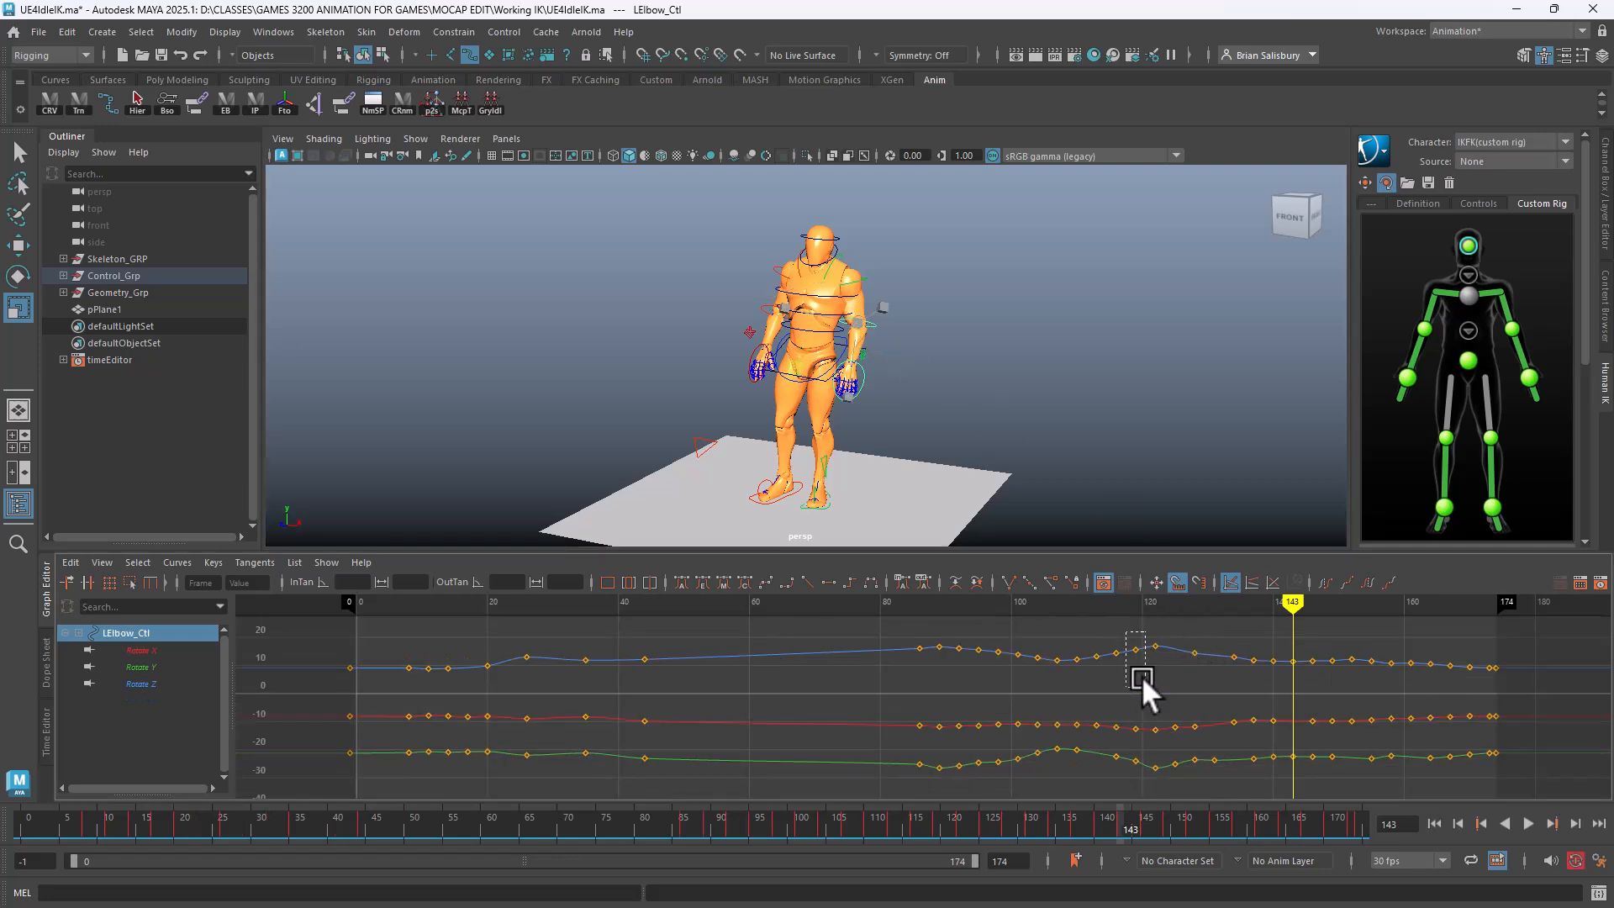
{"action": "left_click_drag", "start_coordinate": [1179, 790], "coordinate": [1179, 789]}
{"action": "key", "text": "Delete"}
{"action": "left_click_drag", "start_coordinate": [958, 782], "coordinate": [989, 696]}
{"action": "left_click_drag", "start_coordinate": [931, 637], "coordinate": [986, 797]}
{"action": "key", "text": "Delete"}
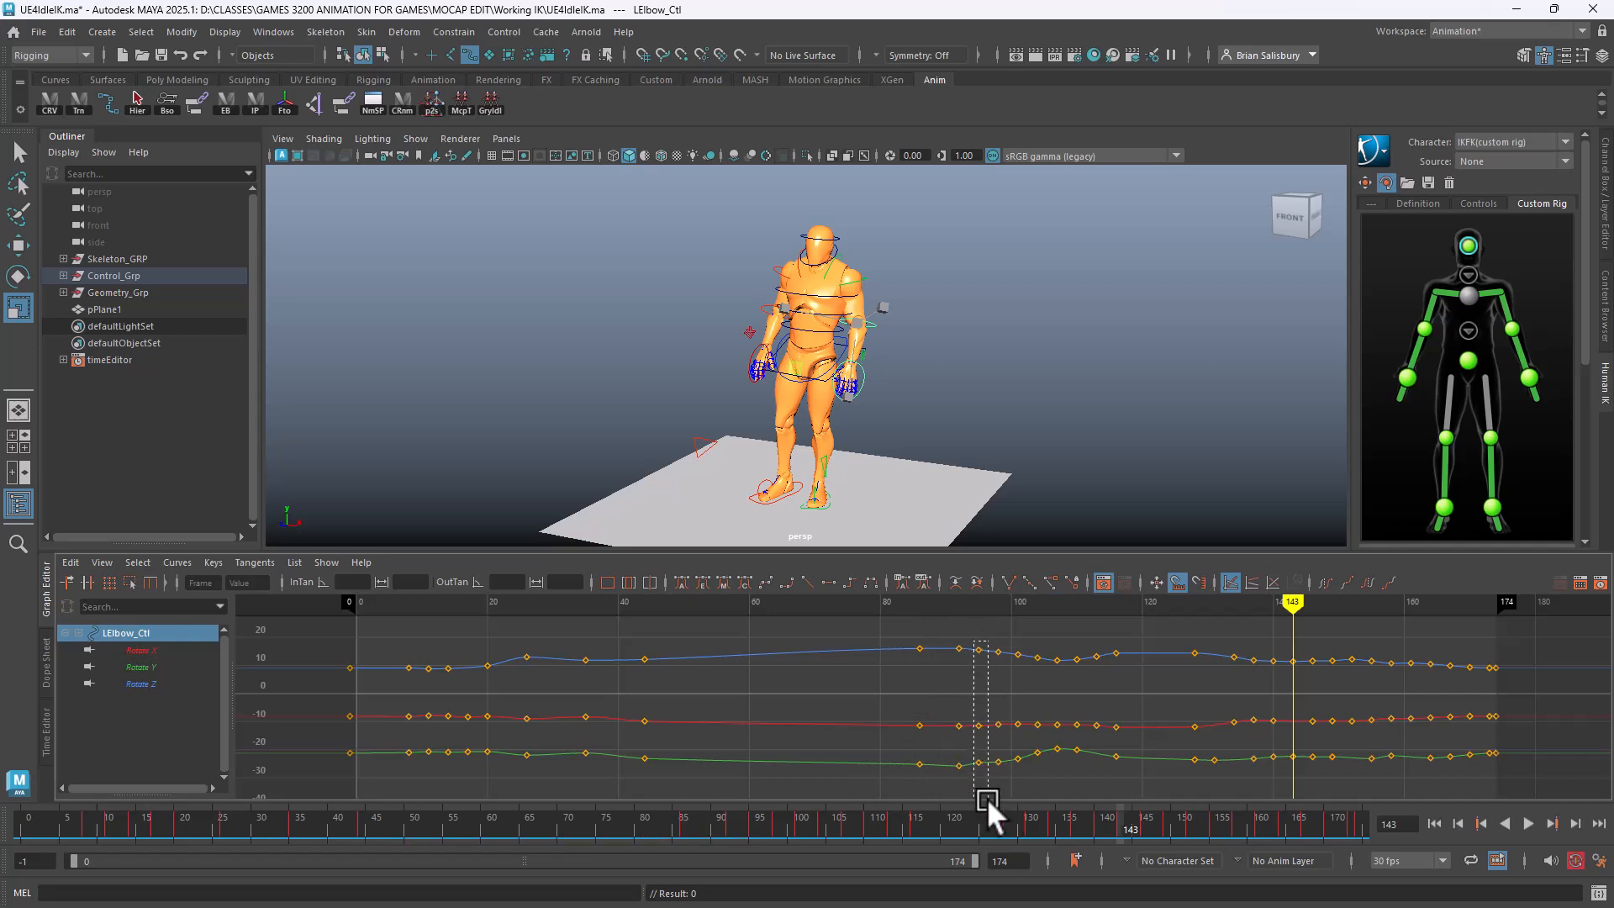
{"action": "key", "text": "Delete"}
Delete the keys near frames 52–55 and lower the frame-26 Rotate Z key to 11.174
{"action": "left_click_drag", "start_coordinate": [462, 760], "coordinate": [461, 770]}
{"action": "key", "text": "Delete"}
{"action": "left_click_drag", "start_coordinate": [506, 632], "coordinate": [548, 684]}
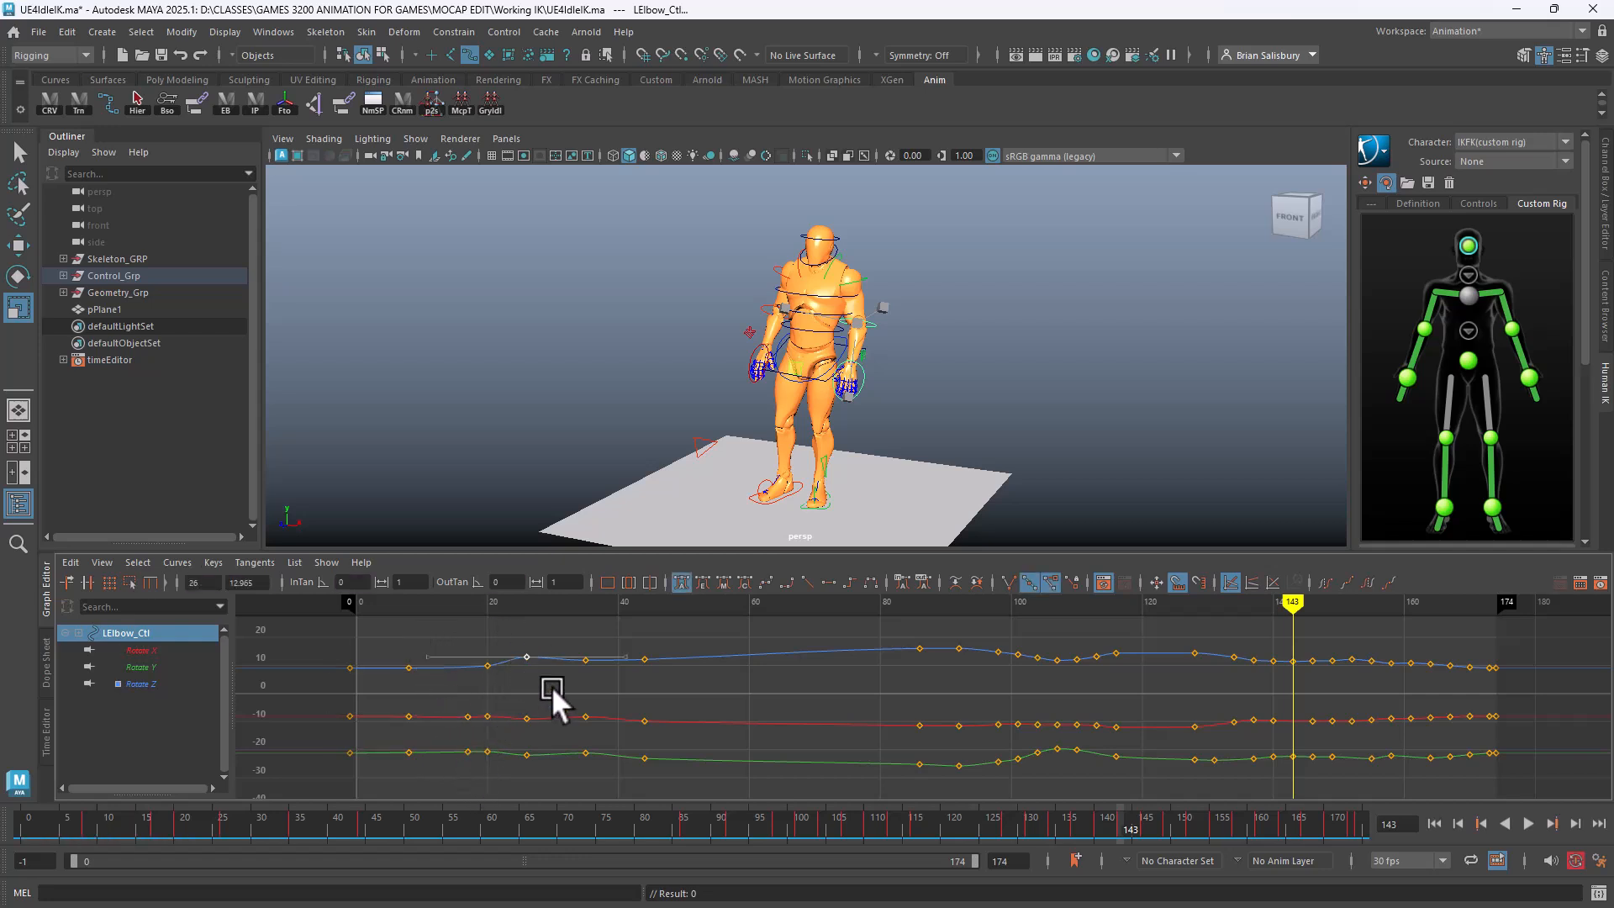
{"action": "middle_click_drag", "start_coordinate": [549, 684], "coordinate": [549, 697], "text": "shift"}
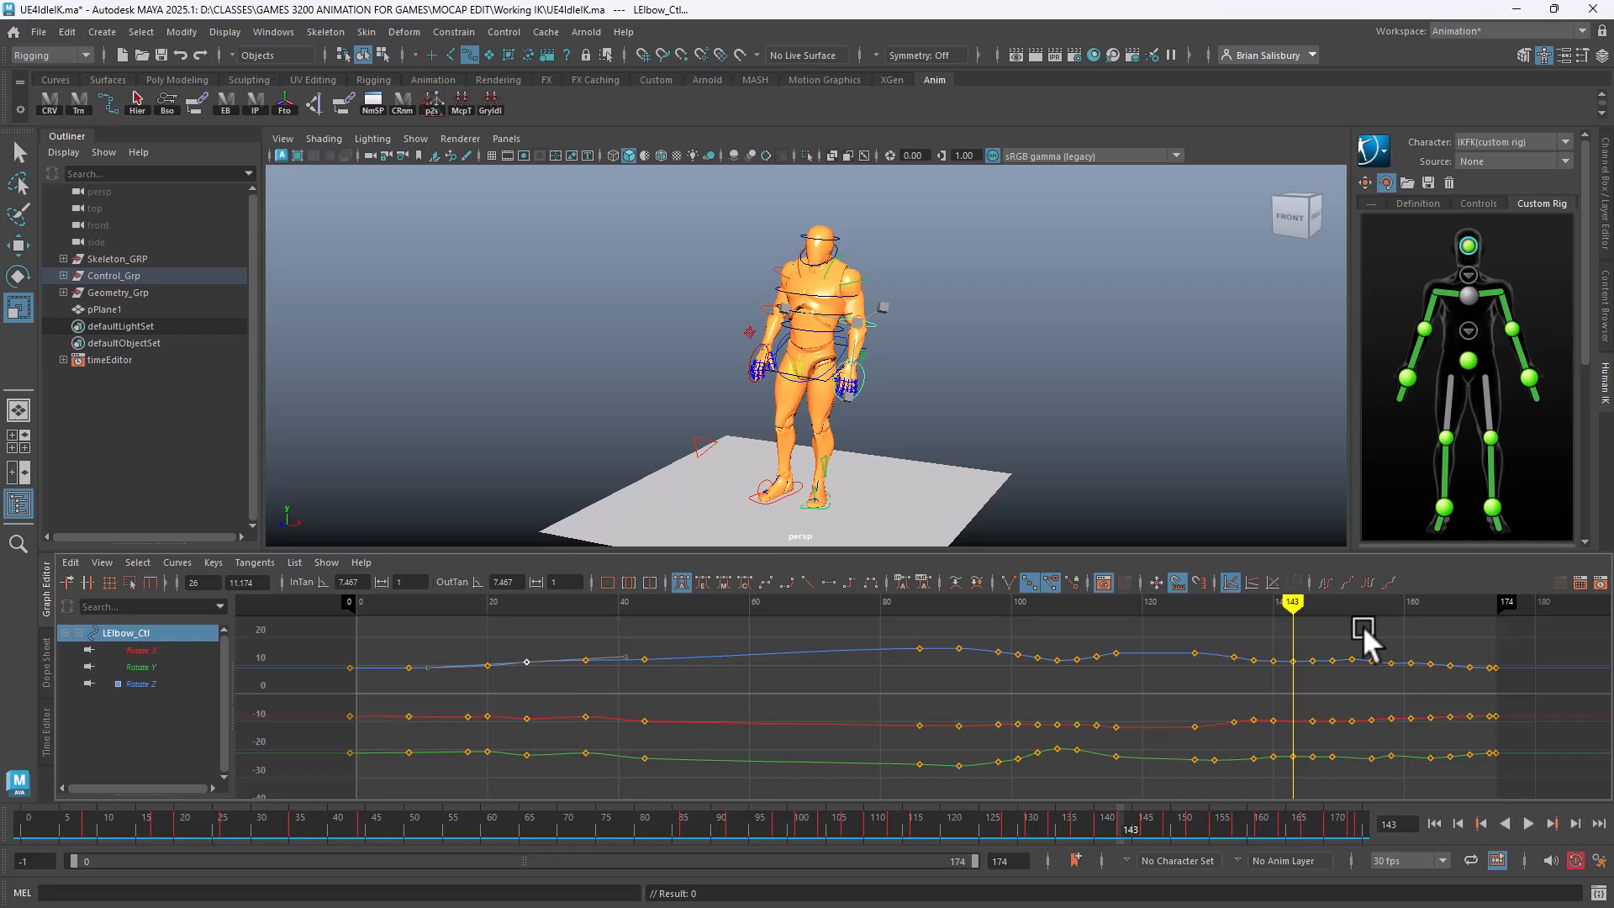
{"action": "mouse_move", "coordinate": [1292, 601]}
{"action": "left_mouse_down"}
{"action": "mouse_move", "coordinate": [830, 657]}
{"action": "mouse_move", "coordinate": [469, 638]}
{"action": "mouse_move", "coordinate": [515, 670]}
{"action": "mouse_move", "coordinate": [1551, 694]}
{"action": "mouse_move", "coordinate": [1225, 720]}
{"action": "mouse_move", "coordinate": [516, 699]}
{"action": "mouse_move", "coordinate": [1546, 698]}
{"action": "mouse_move", "coordinate": [501, 706]}
{"action": "mouse_move", "coordinate": [1508, 633]}
{"action": "mouse_move", "coordinate": [1268, 667]}
{"action": "mouse_move", "coordinate": [393, 655]}
{"action": "mouse_move", "coordinate": [1257, 720]}
{"action": "mouse_move", "coordinate": [1269, 698]}
{"action": "mouse_move", "coordinate": [490, 659]}
{"action": "mouse_move", "coordinate": [1277, 690]}
{"action": "mouse_move", "coordinate": [511, 648]}
{"action": "mouse_move", "coordinate": [1020, 684]}
{"action": "mouse_move", "coordinate": [1271, 683]}
{"action": "mouse_move", "coordinate": [426, 674]}
{"action": "mouse_move", "coordinate": [858, 709]}
{"action": "mouse_move", "coordinate": [569, 692]}
{"action": "mouse_move", "coordinate": [794, 696]}
{"action": "left_mouse_up"}
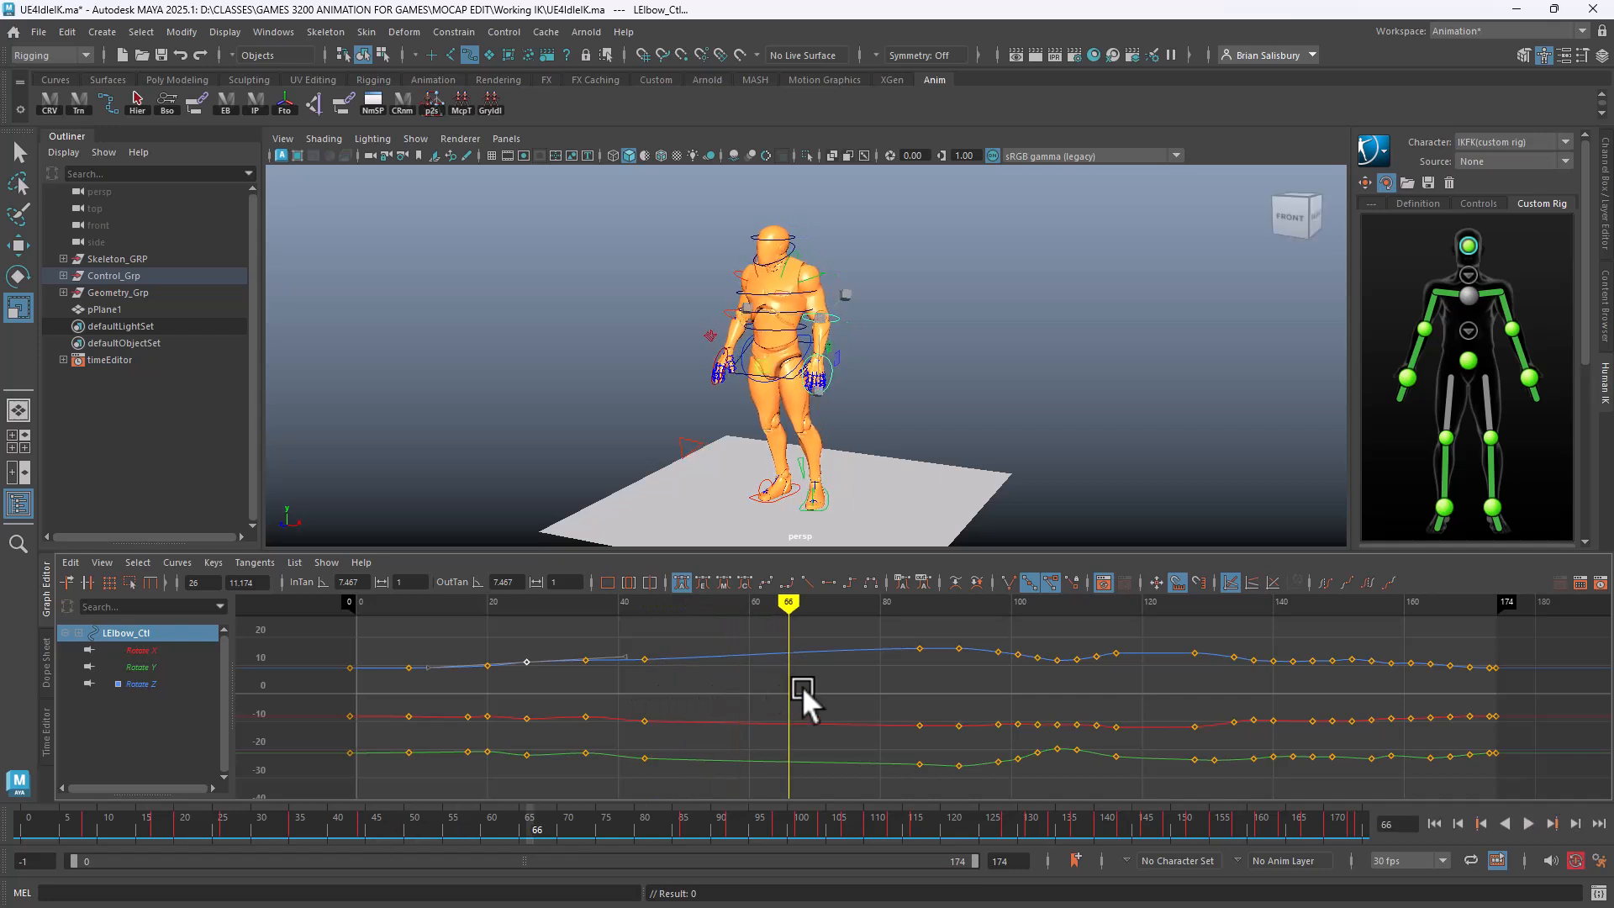
Raise LFoot_Ctl on Y, keying it at frame 66
{"action": "left_click", "coordinate": [828, 497]}
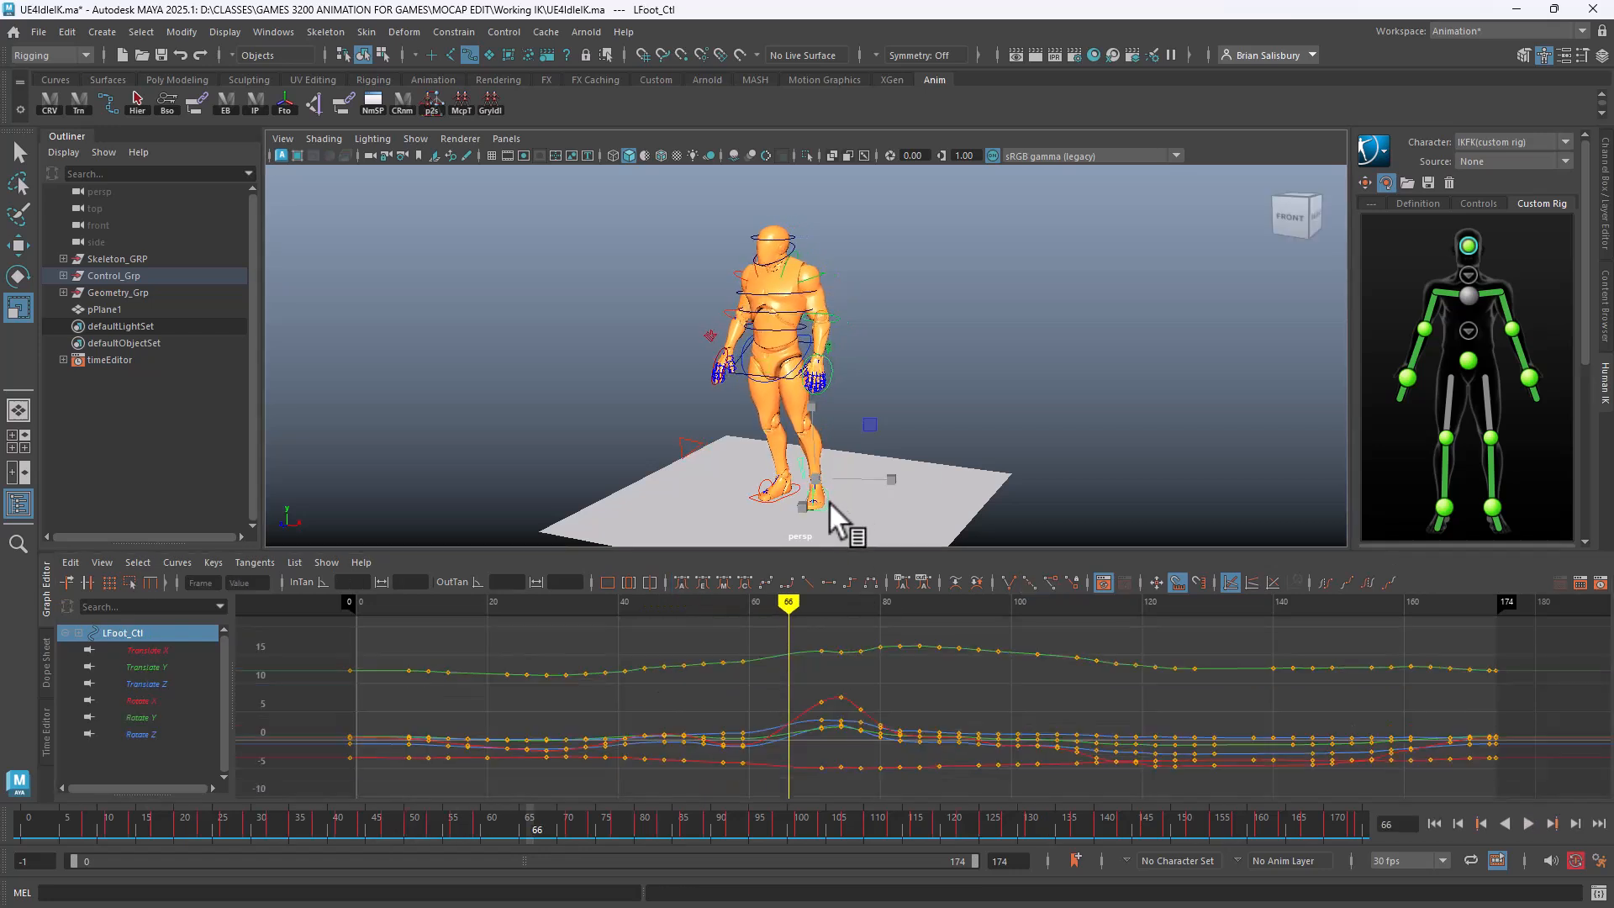
{"action": "key", "text": "w"}
{"action": "left_click", "coordinate": [816, 426]}
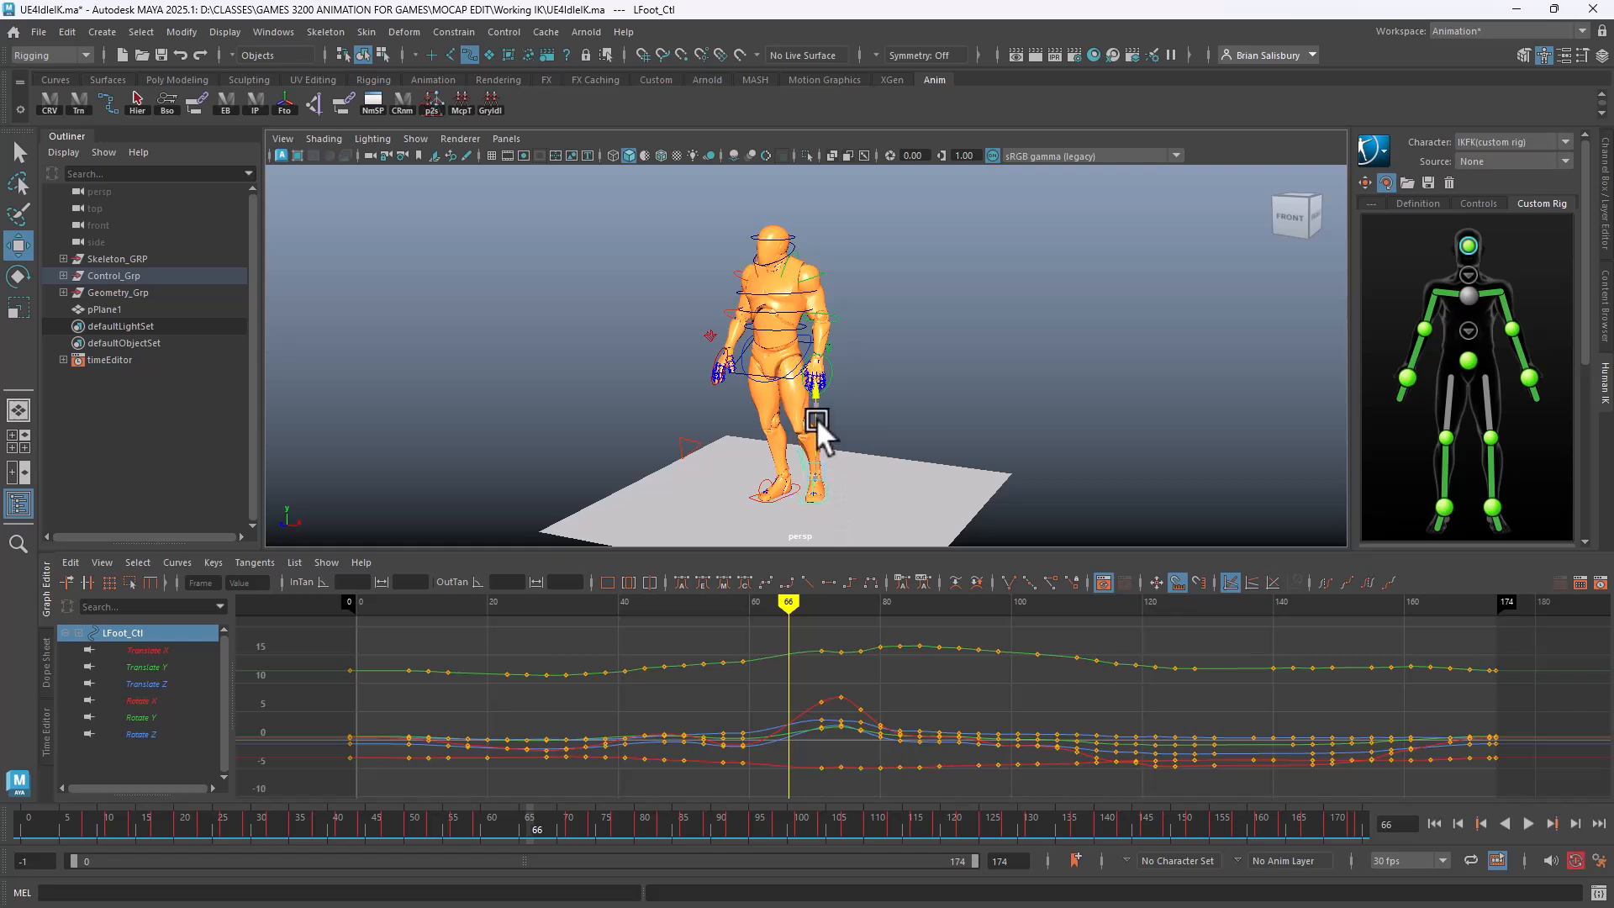
{"action": "left_click_drag", "start_coordinate": [816, 416], "coordinate": [754, 474]}
Rotate LToe_Ctl to bend the toe upward, then reselect LFoot_Ctl
{"action": "key", "text": "e"}
{"action": "left_click", "coordinate": [786, 495]}
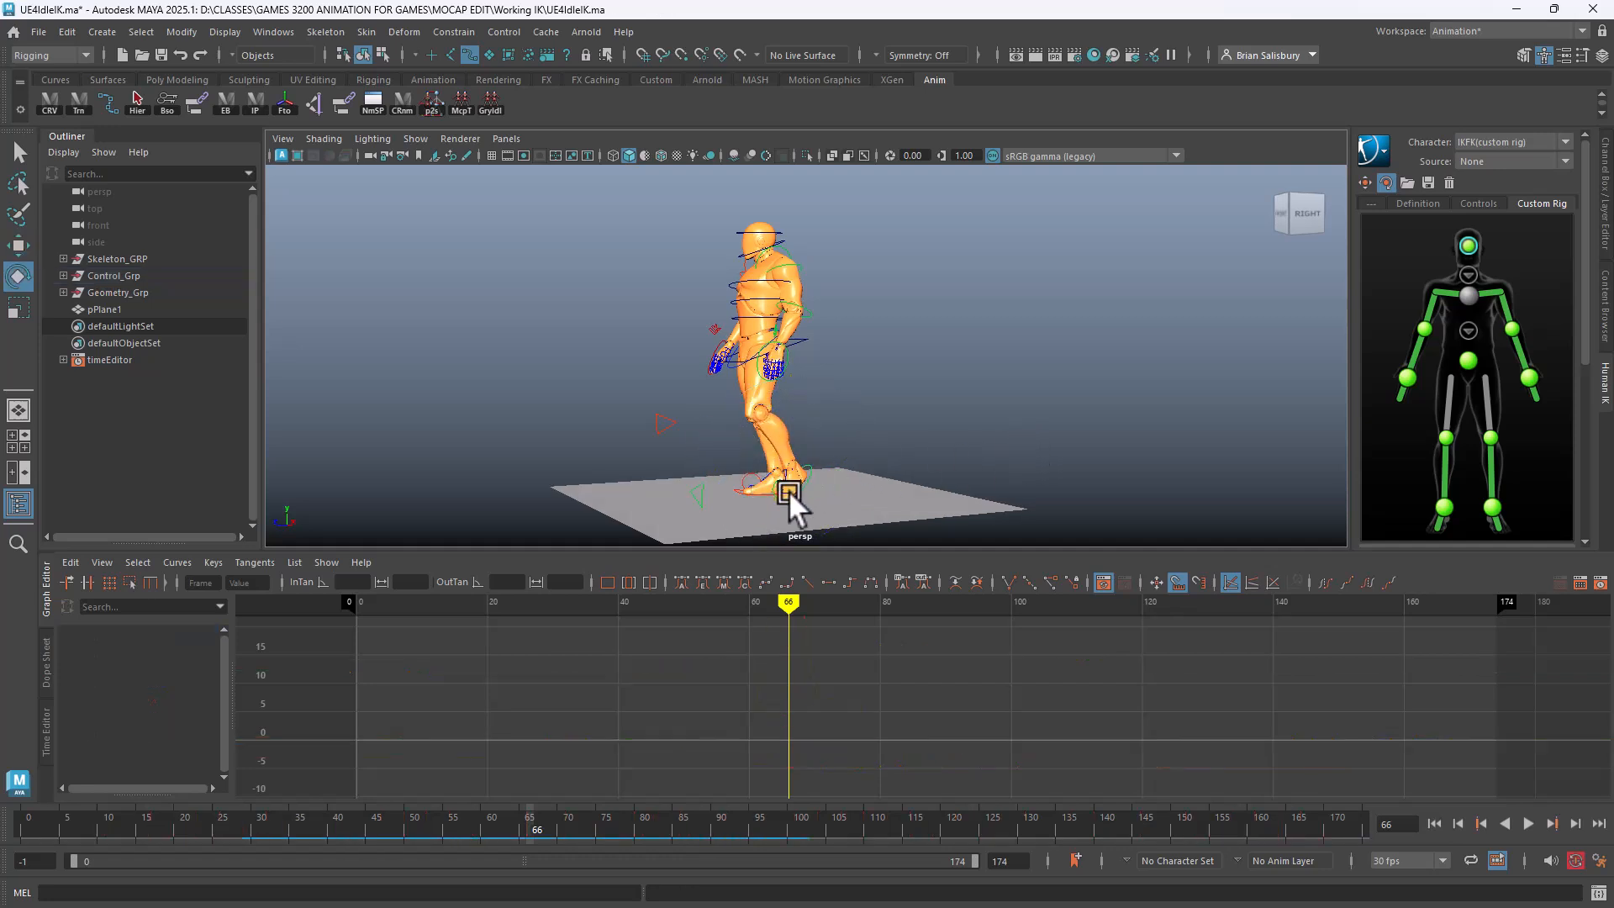
{"action": "left_click_drag", "start_coordinate": [723, 498], "coordinate": [720, 464]}
{"action": "left_click_drag", "start_coordinate": [510, 359], "coordinate": [585, 337], "text": "alt"}
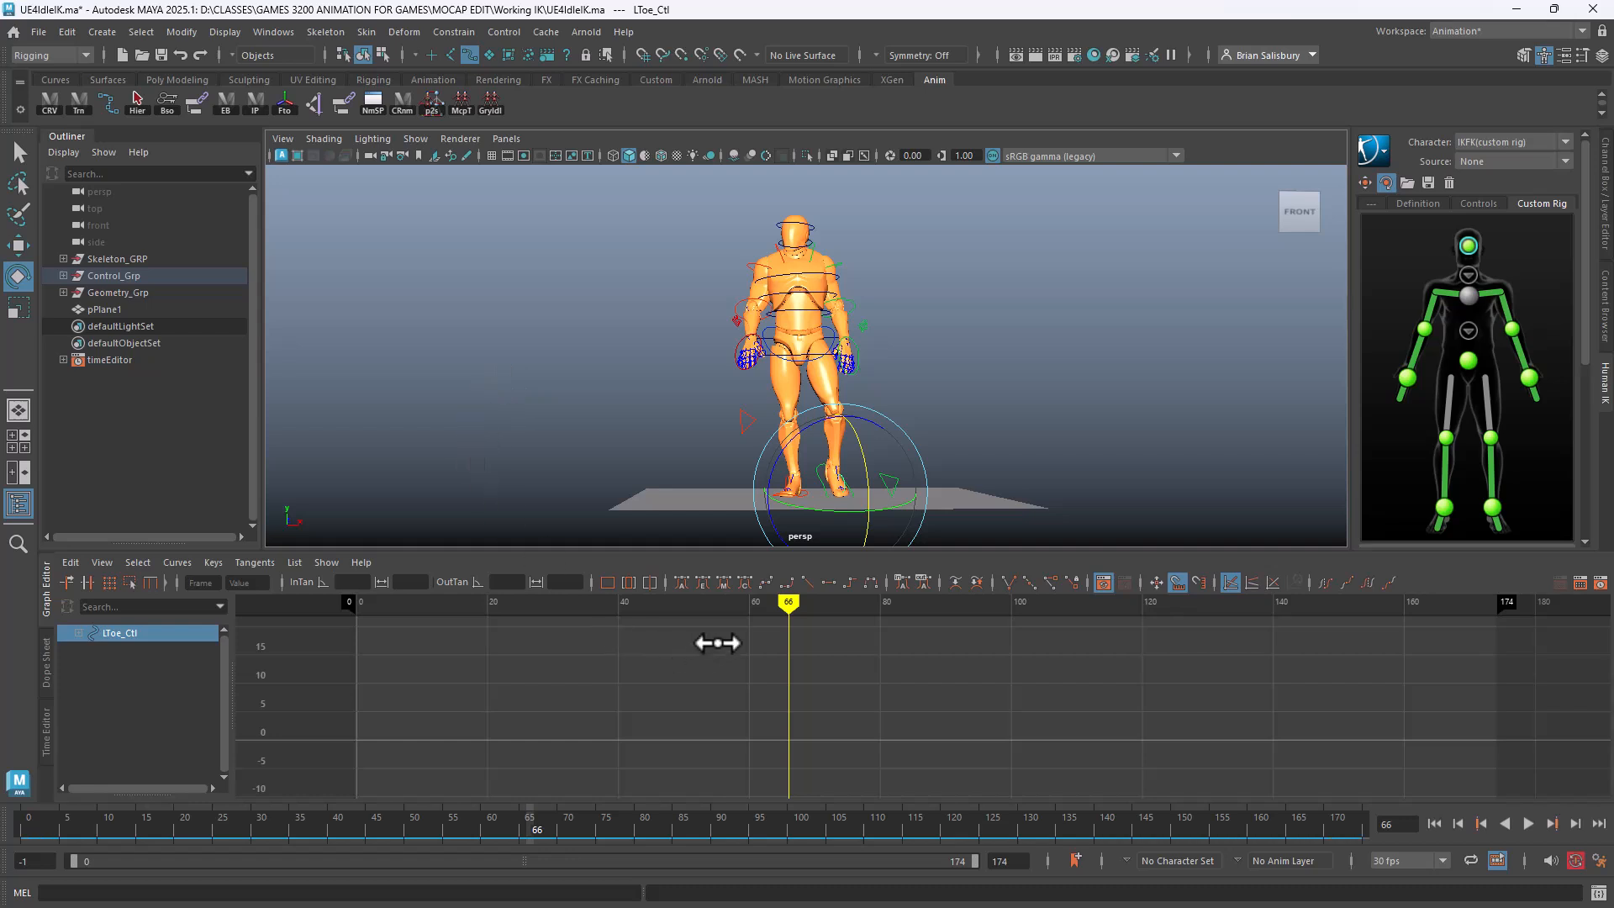
{"action": "mouse_move", "coordinate": [792, 599]}
{"action": "left_mouse_down"}
{"action": "mouse_move", "coordinate": [229, 574]}
{"action": "mouse_move", "coordinate": [944, 603]}
{"action": "mouse_move", "coordinate": [775, 604]}
{"action": "mouse_move", "coordinate": [767, 619]}
{"action": "left_mouse_up"}
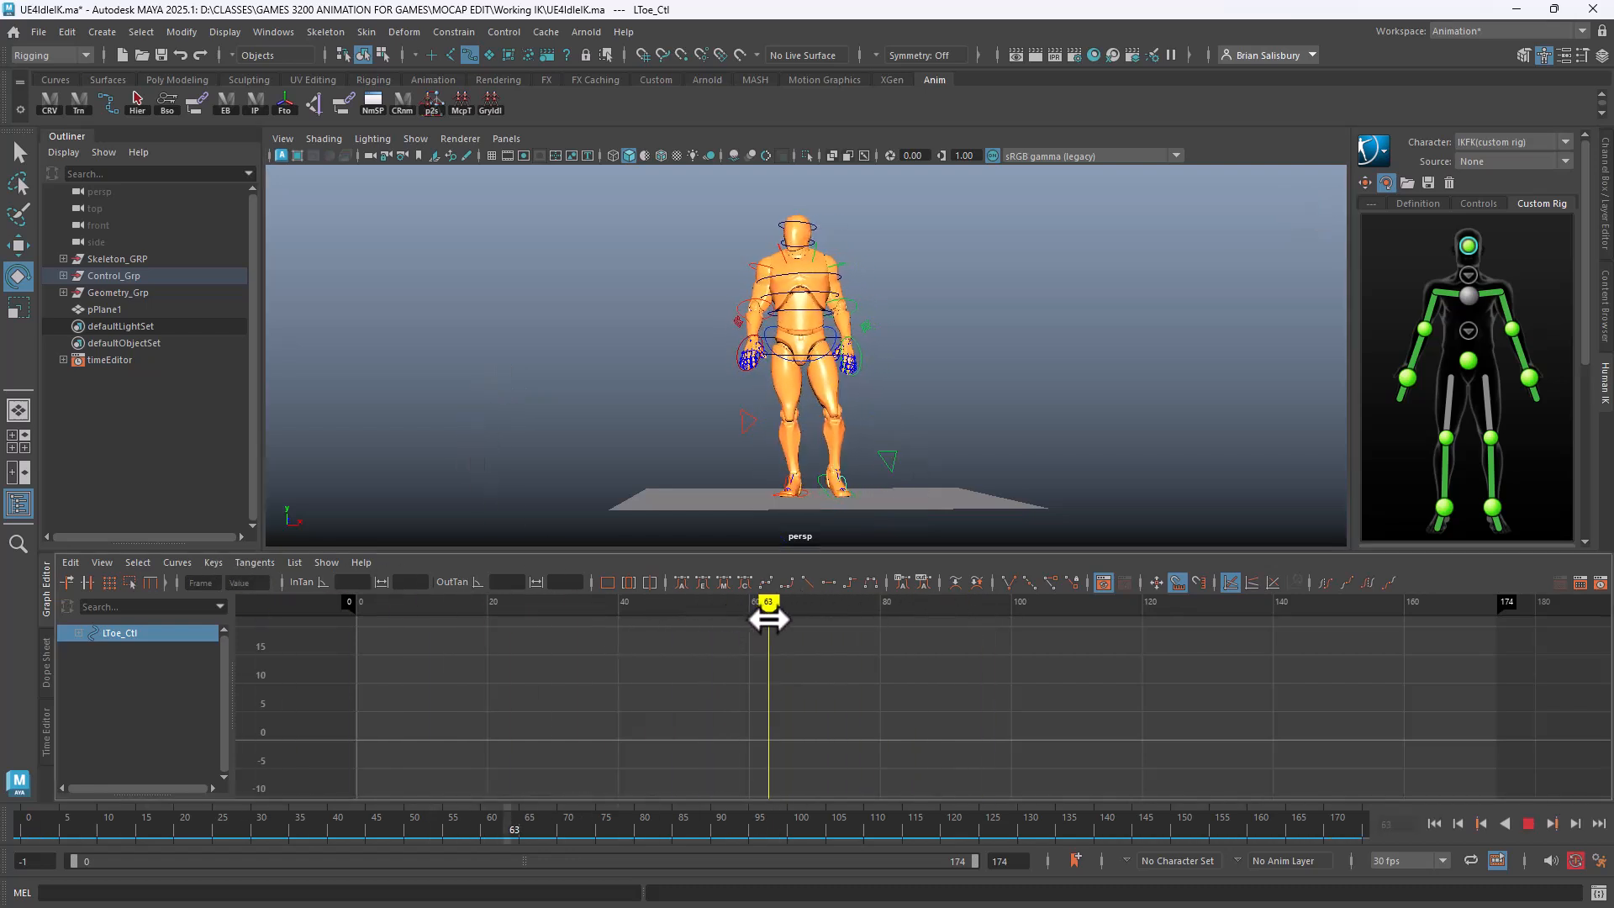
{"action": "left_click", "coordinate": [816, 476]}
{"action": "left_click", "coordinate": [821, 477]}
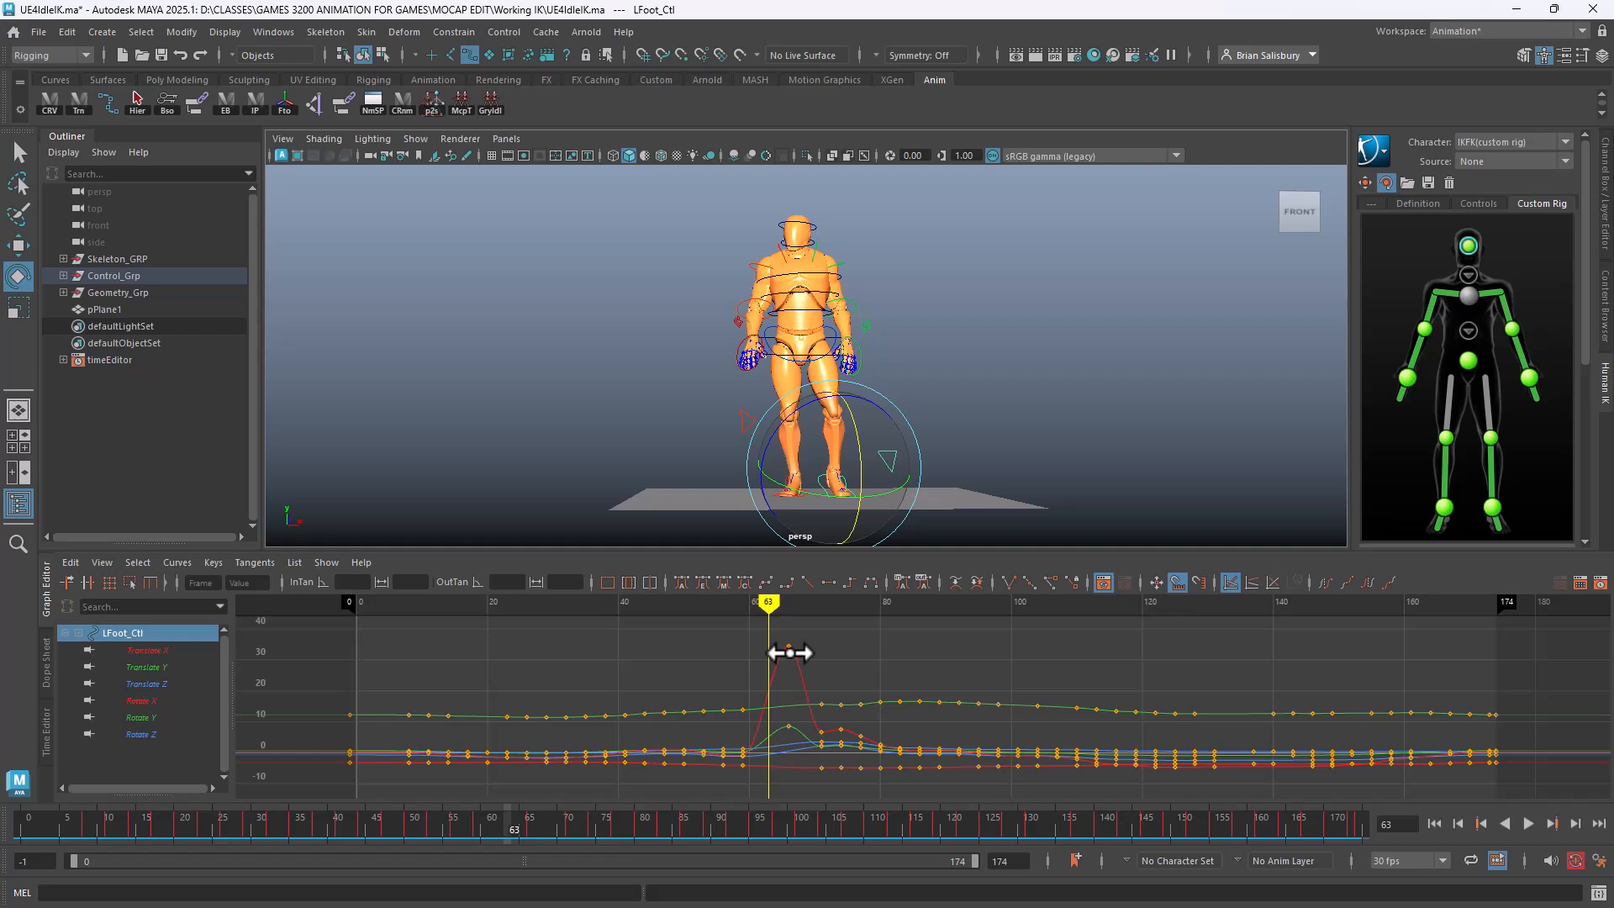
Delete LFoot_Ctl's noisy keys around frames 63–78
{"action": "mouse_move", "coordinate": [763, 605]}
{"action": "left_mouse_down"}
{"action": "mouse_move", "coordinate": [645, 602]}
{"action": "mouse_move", "coordinate": [796, 620]}
{"action": "mouse_move", "coordinate": [588, 620]}
{"action": "mouse_move", "coordinate": [875, 633]}
{"action": "mouse_move", "coordinate": [851, 820]}
{"action": "mouse_move", "coordinate": [869, 825]}
{"action": "left_mouse_up"}
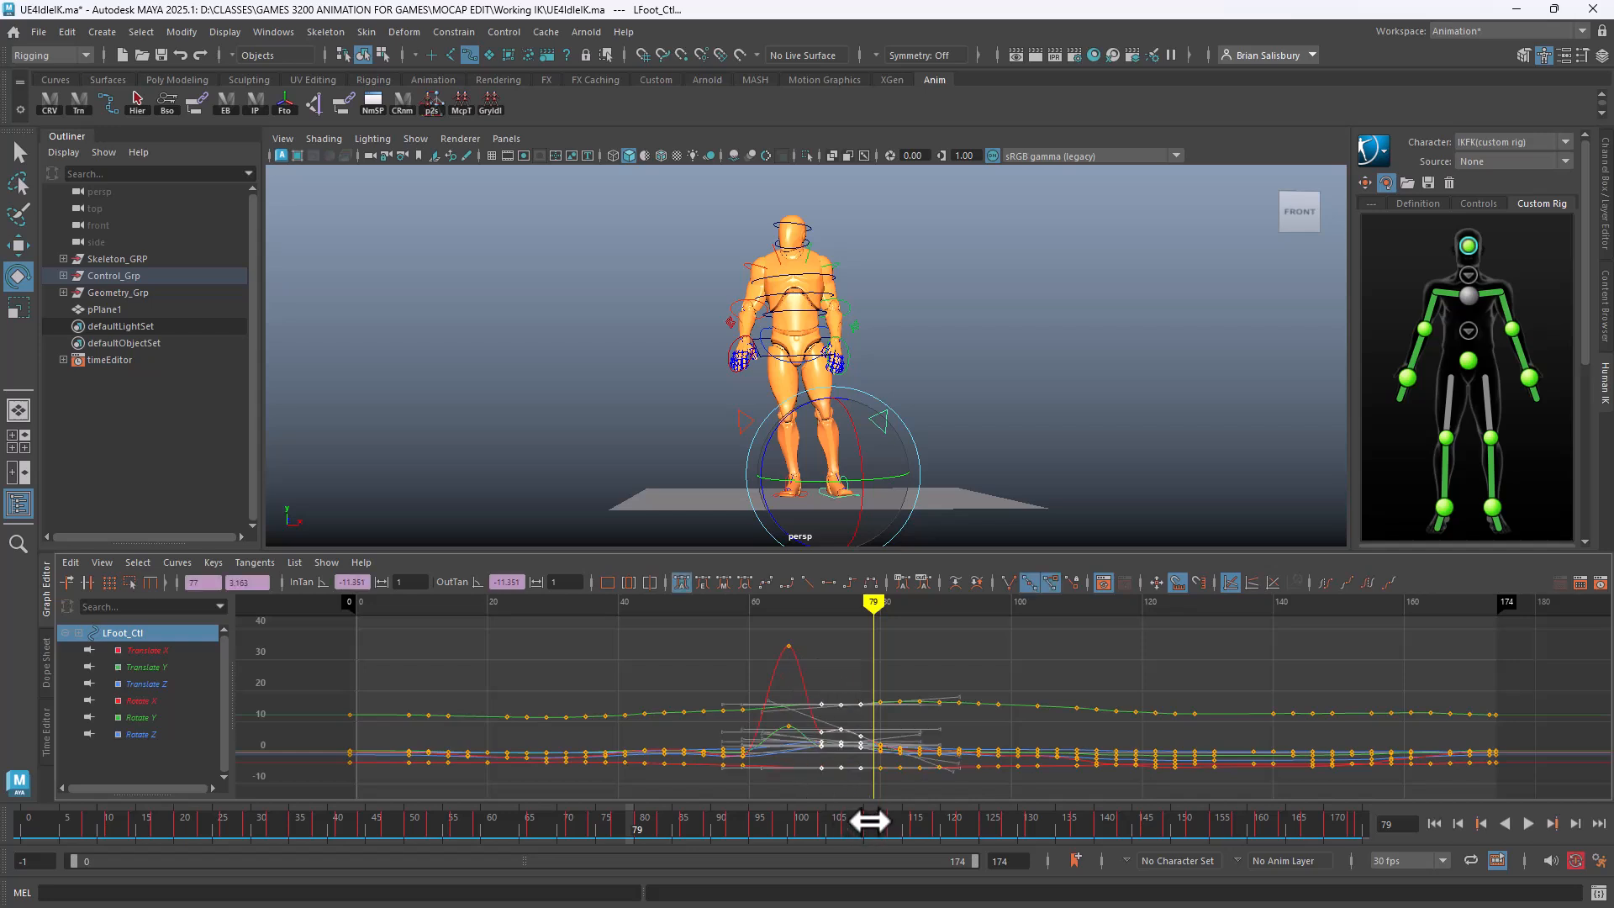
{"action": "key", "text": "Delete"}
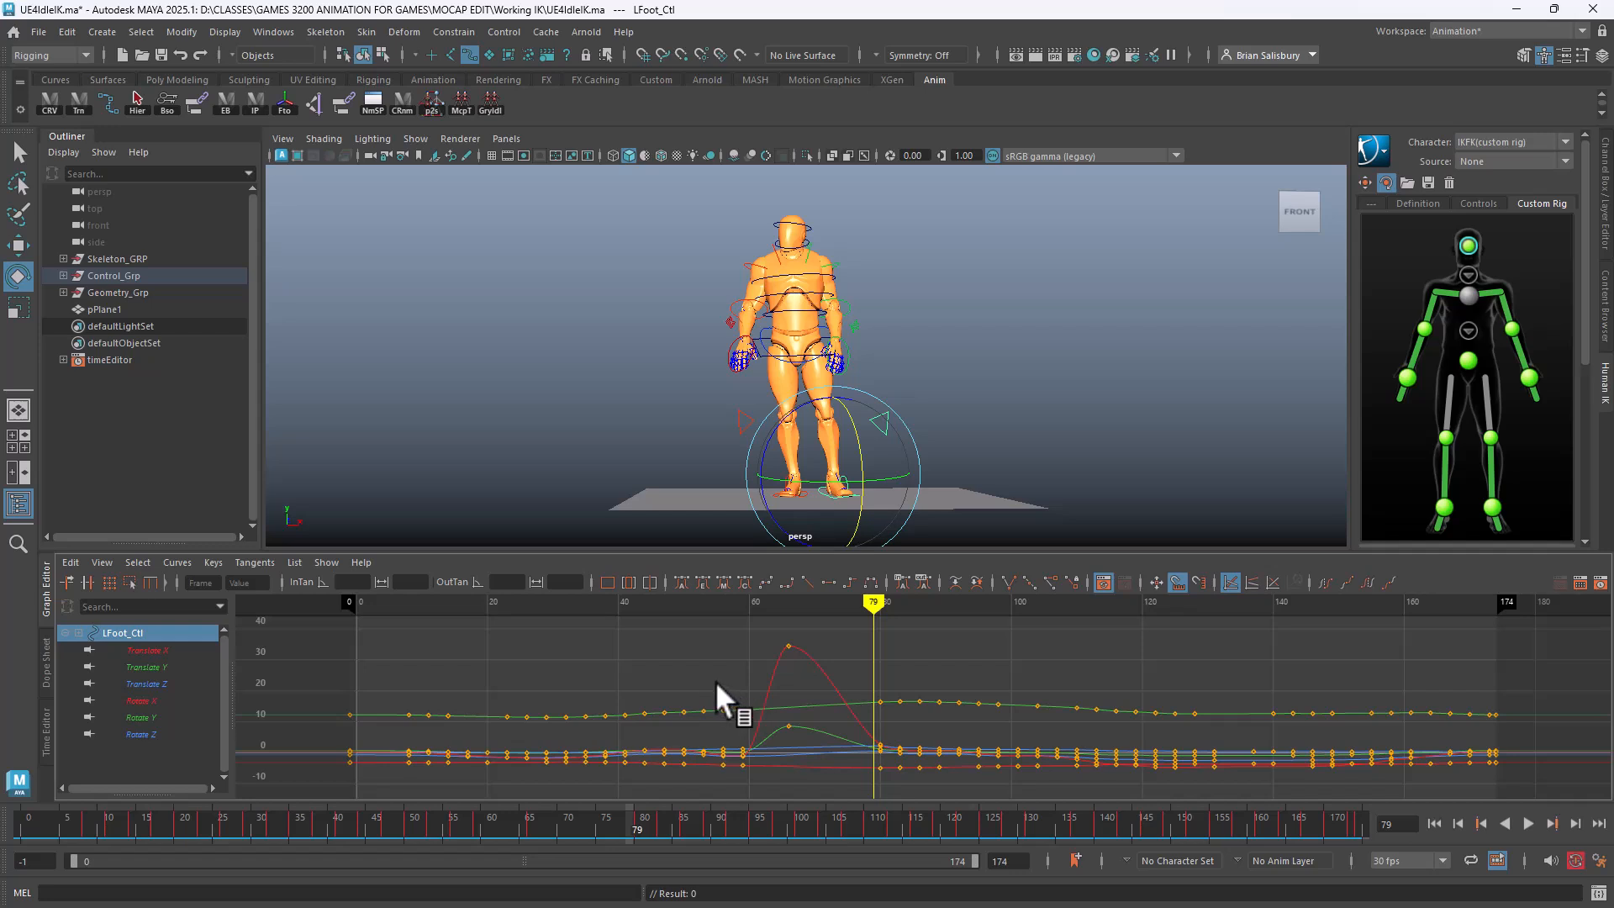
{"action": "left_click_drag", "start_coordinate": [716, 683], "coordinate": [755, 800]}
{"action": "key", "text": "Delete"}
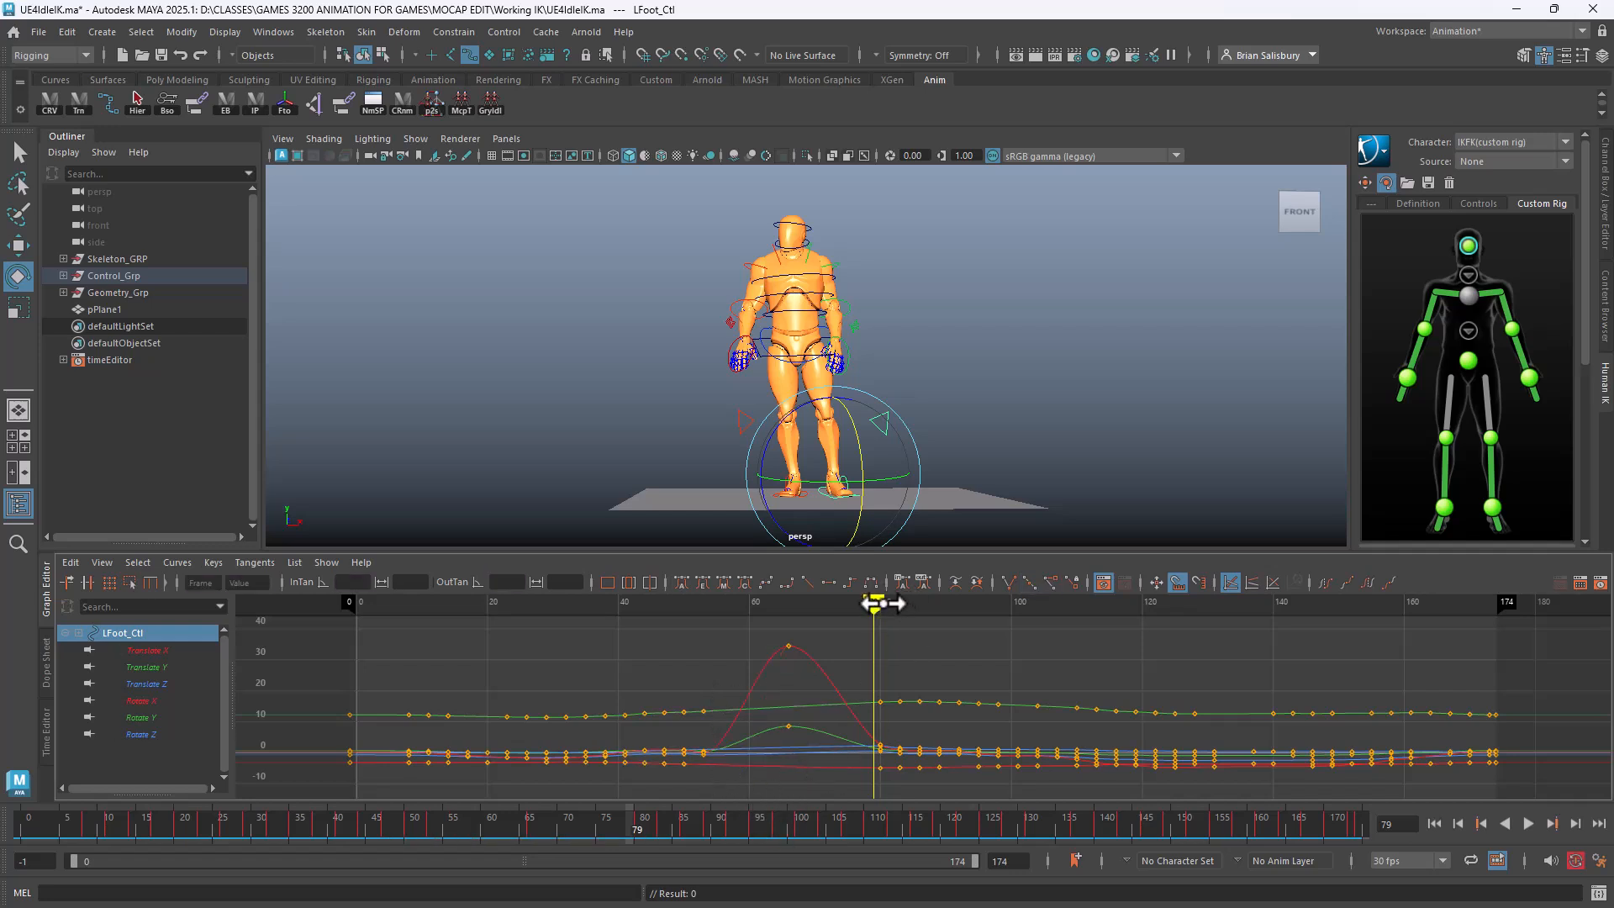
{"action": "left_click_drag", "start_coordinate": [882, 603], "coordinate": [843, 679]}
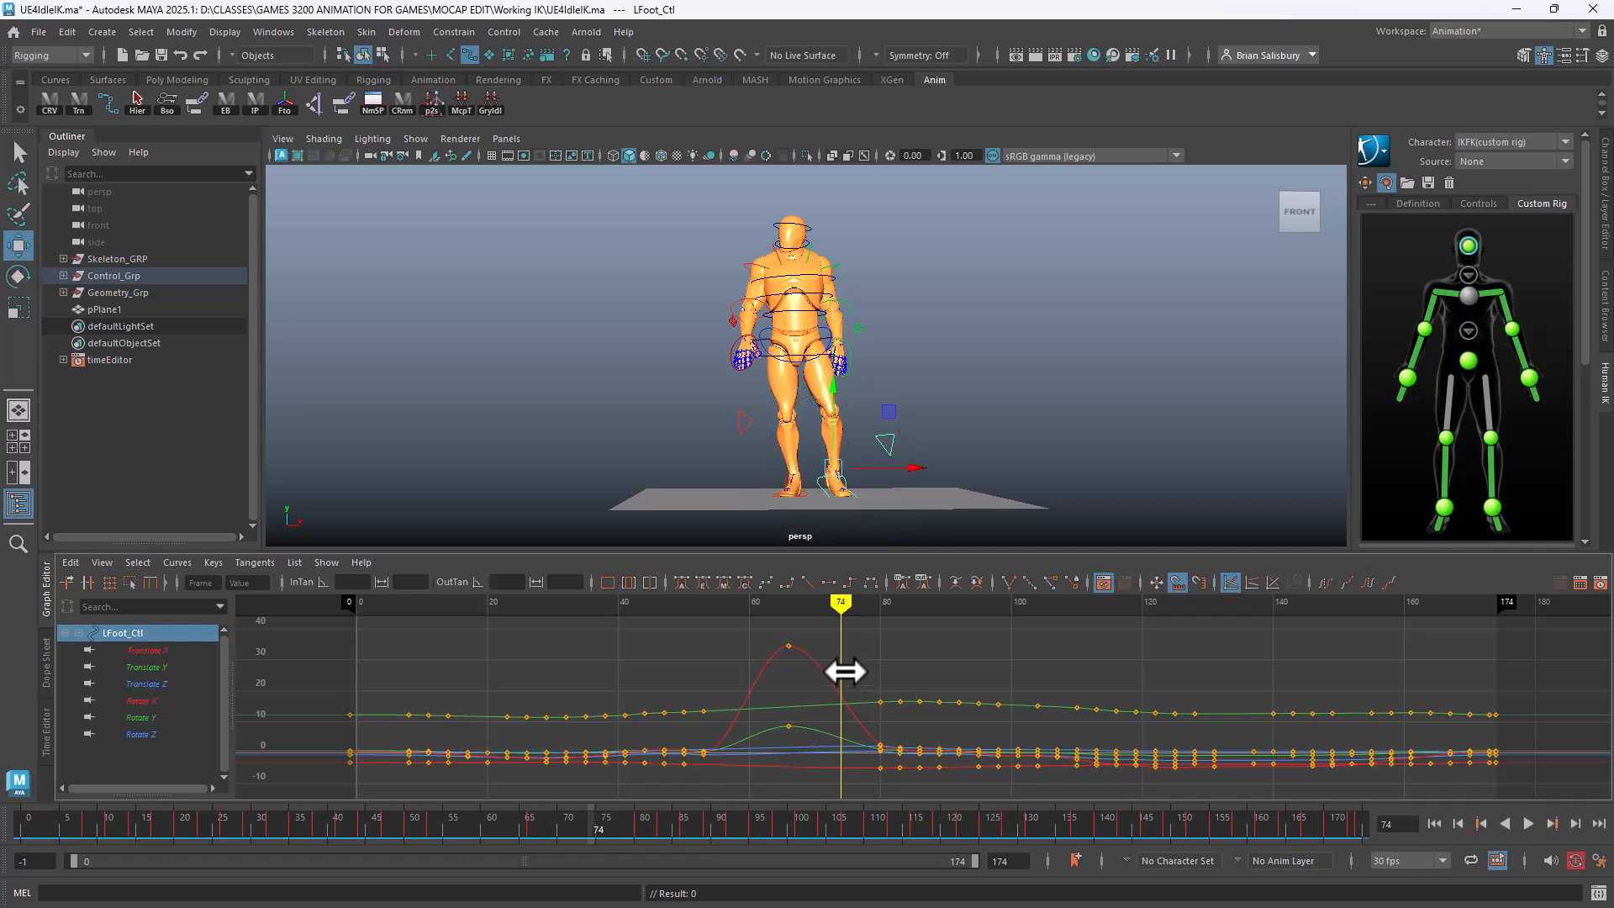
Lift and tilt the left foot, keying the new pose at frame 74
{"action": "key", "text": "w"}
{"action": "left_click_drag", "start_coordinate": [835, 426], "coordinate": [835, 417]}
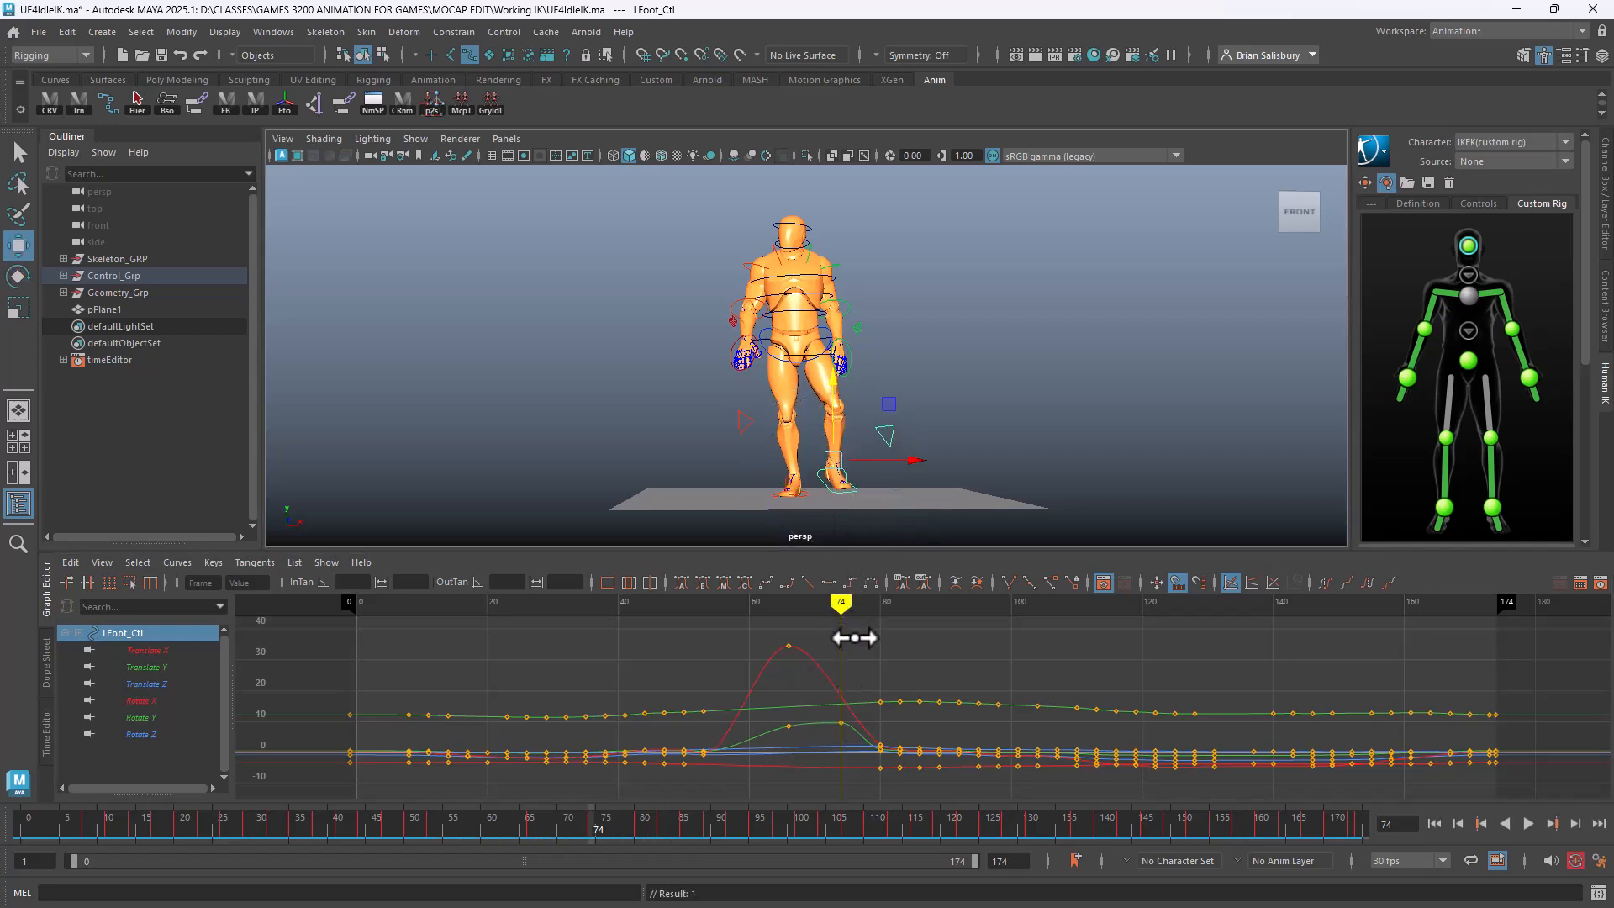
{"action": "key", "text": "e"}
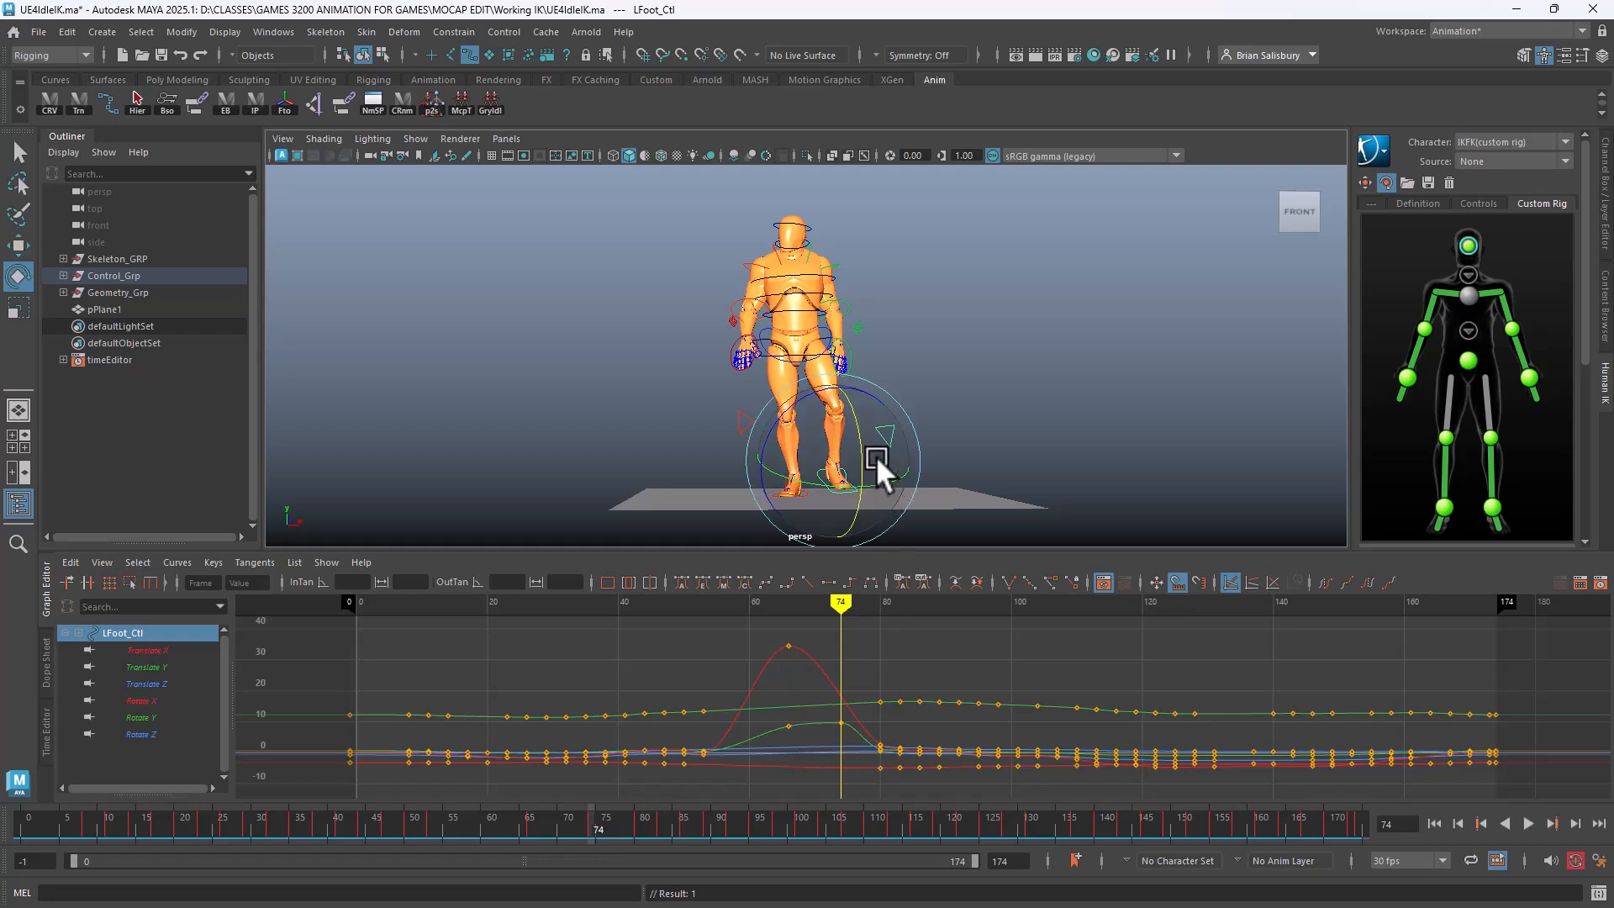
{"action": "left_click_drag", "start_coordinate": [856, 421], "coordinate": [856, 419]}
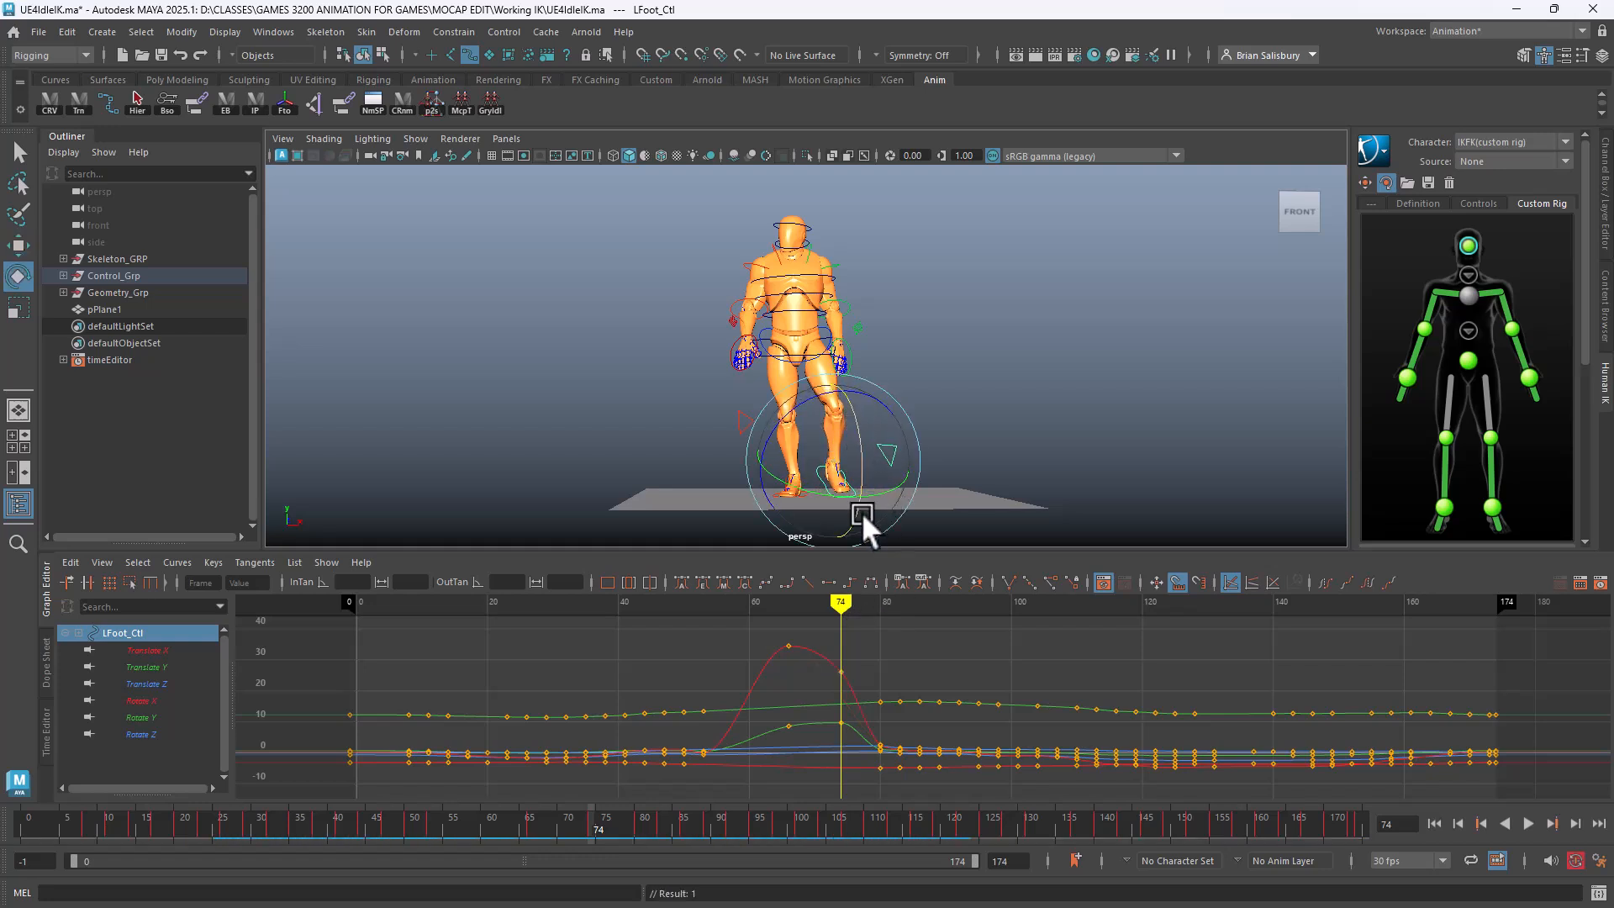
{"action": "mouse_move", "coordinate": [841, 602]}
{"action": "left_mouse_down"}
{"action": "mouse_move", "coordinate": [370, 677]}
{"action": "mouse_move", "coordinate": [1429, 732]}
{"action": "mouse_move", "coordinate": [1079, 768]}
{"action": "mouse_move", "coordinate": [634, 785]}
{"action": "mouse_move", "coordinate": [505, 825]}
{"action": "mouse_move", "coordinate": [1488, 857]}
{"action": "mouse_move", "coordinate": [508, 846]}
{"action": "mouse_move", "coordinate": [1138, 850]}
{"action": "mouse_move", "coordinate": [691, 845]}
{"action": "mouse_move", "coordinate": [936, 858]}
{"action": "left_mouse_up"}
Delete the foot keys at frames 82–88 and lower the frame-66 Rotate X key to about 26.6
{"action": "left_click_drag", "start_coordinate": [856, 677], "coordinate": [928, 788]}
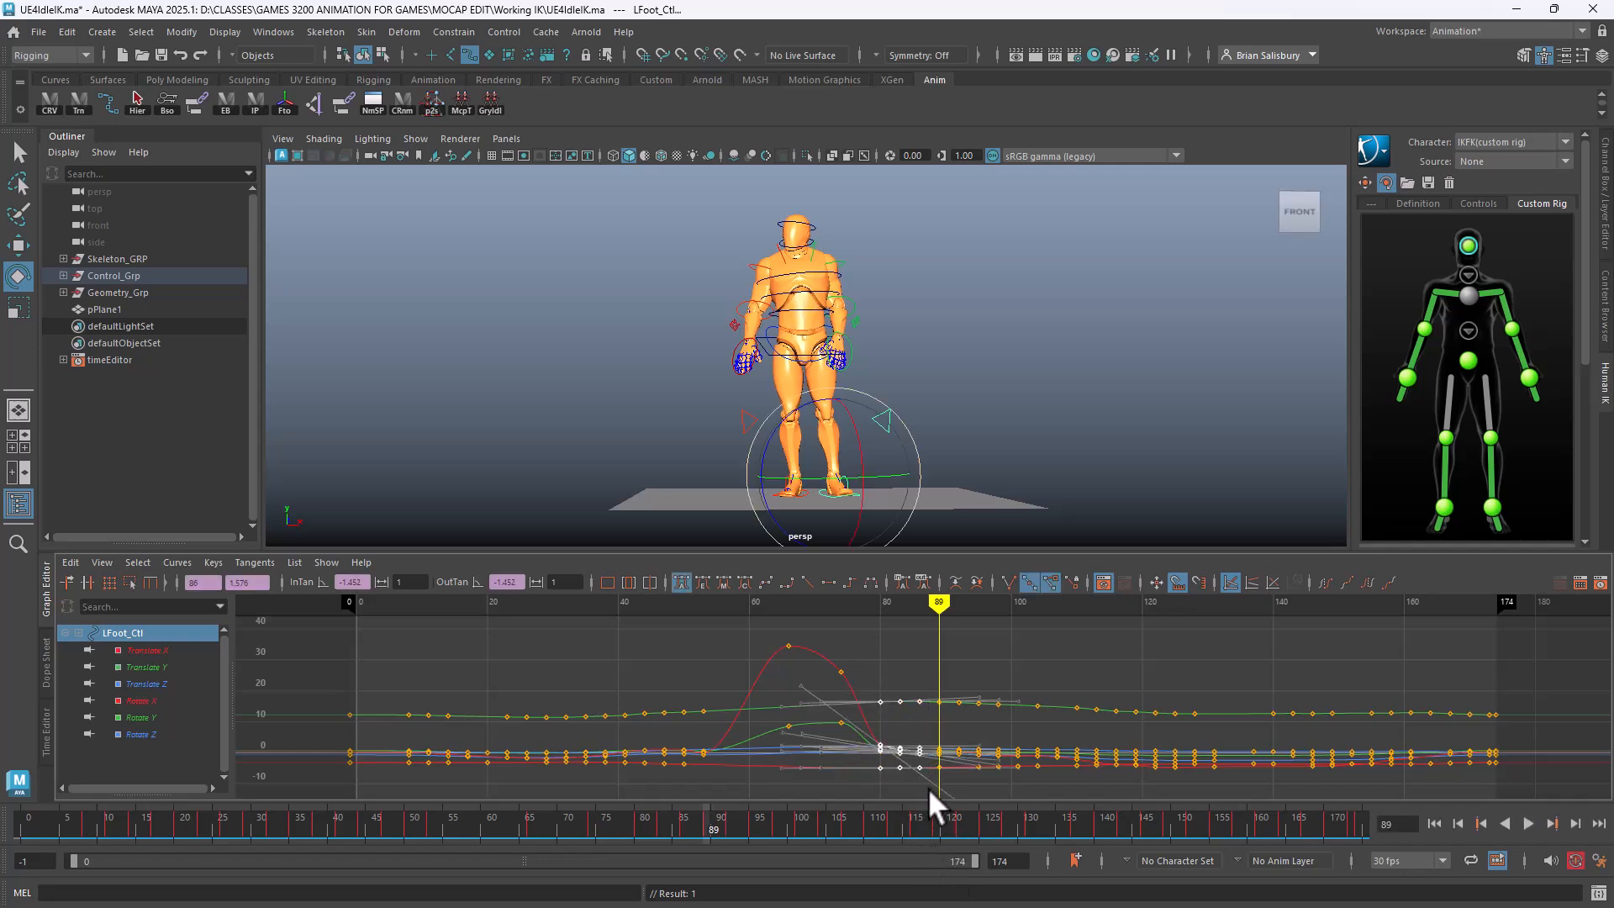
{"action": "key", "text": "Delete"}
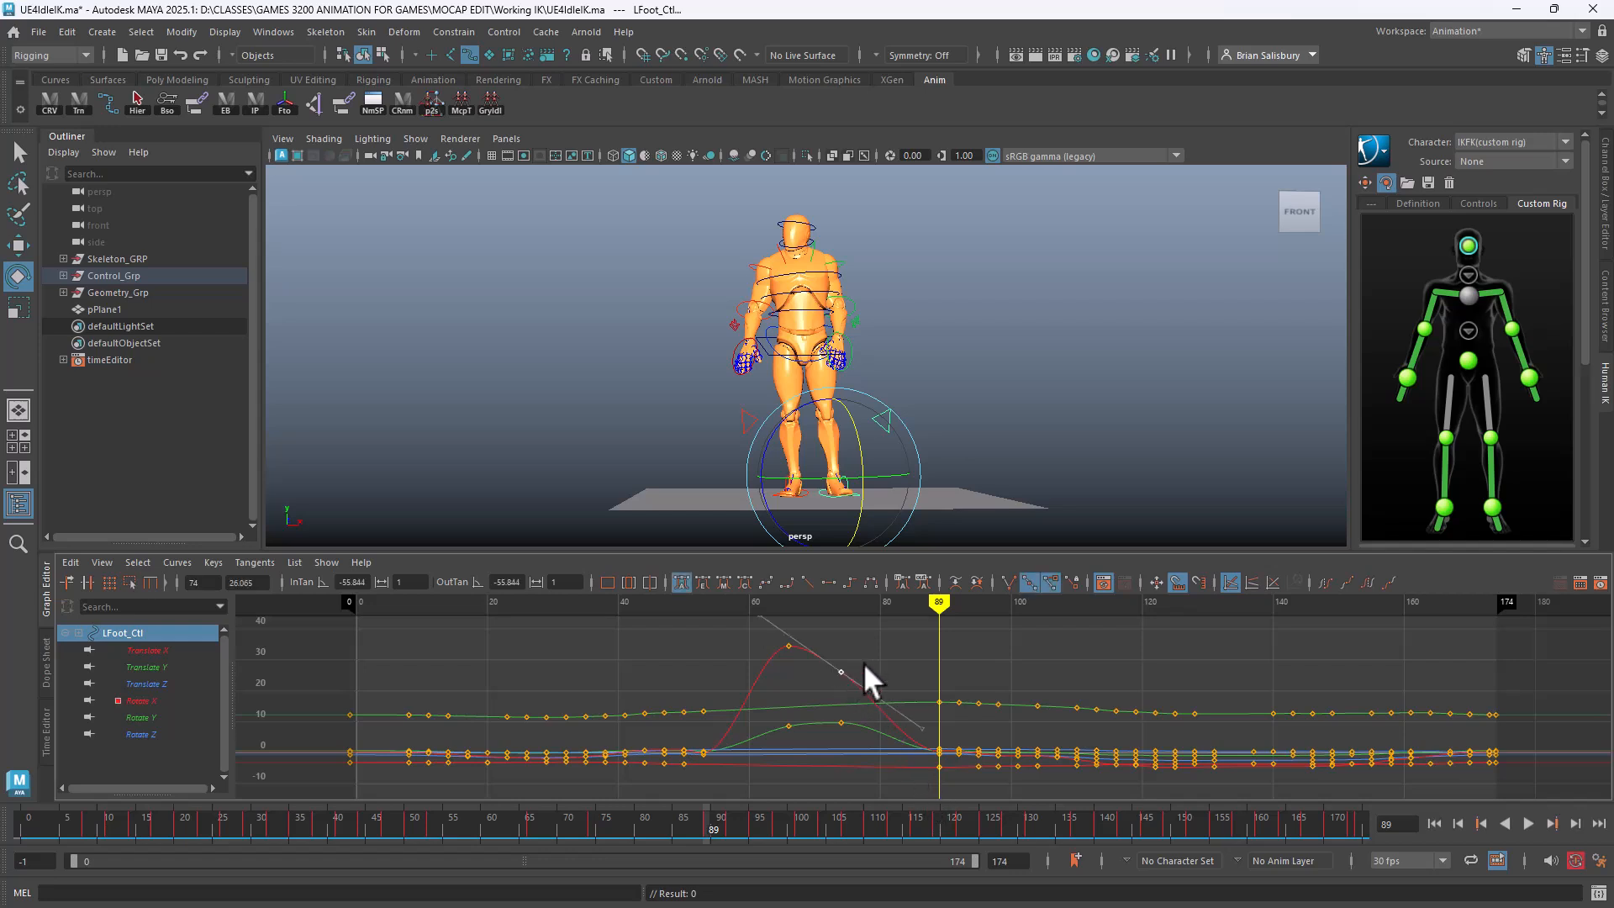
{"action": "left_click", "coordinate": [841, 659]}
{"action": "left_click_drag", "start_coordinate": [834, 710], "coordinate": [864, 735]}
{"action": "left_click_drag", "start_coordinate": [766, 641], "coordinate": [812, 683]}
{"action": "middle_click_drag", "start_coordinate": [813, 683], "coordinate": [809, 695]}
{"action": "middle_click_drag", "start_coordinate": [756, 639], "coordinate": [754, 648]}
Shift the two peak keys two frames later and review the reshaped foot arc
{"action": "left_click_drag", "start_coordinate": [829, 639], "coordinate": [906, 672]}
{"action": "middle_click_drag", "start_coordinate": [905, 673], "coordinate": [923, 677]}
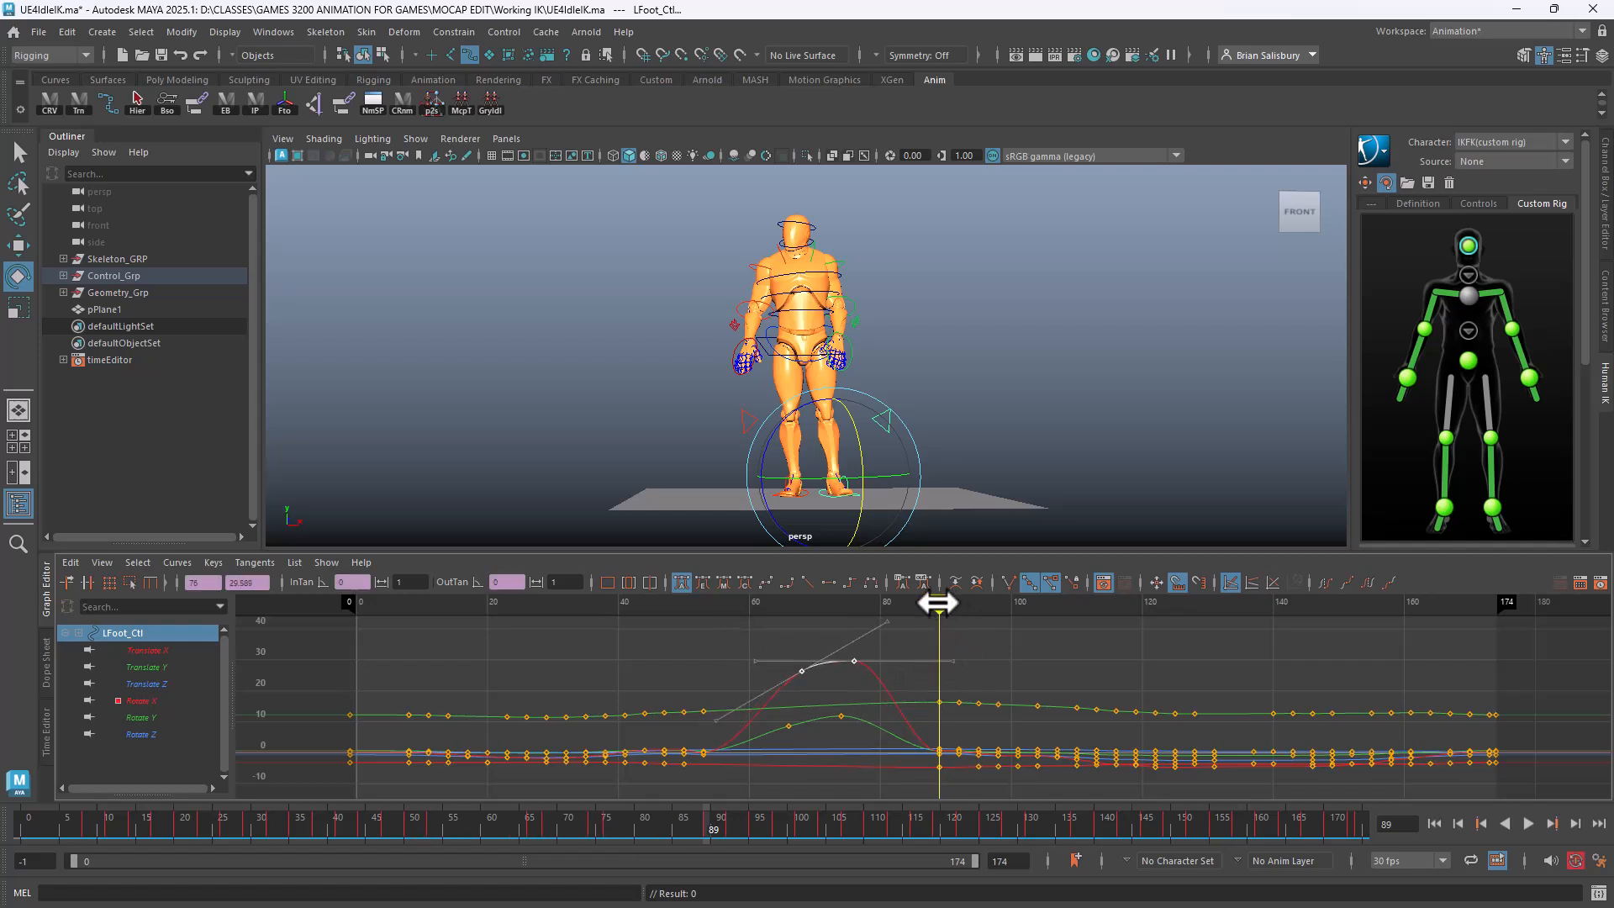
{"action": "mouse_move", "coordinate": [937, 602]}
{"action": "left_mouse_down"}
{"action": "mouse_move", "coordinate": [807, 634]}
{"action": "mouse_move", "coordinate": [407, 664]}
{"action": "mouse_move", "coordinate": [623, 703]}
{"action": "mouse_move", "coordinate": [1498, 764]}
{"action": "mouse_move", "coordinate": [600, 789]}
{"action": "mouse_move", "coordinate": [1227, 790]}
{"action": "left_mouse_up"}
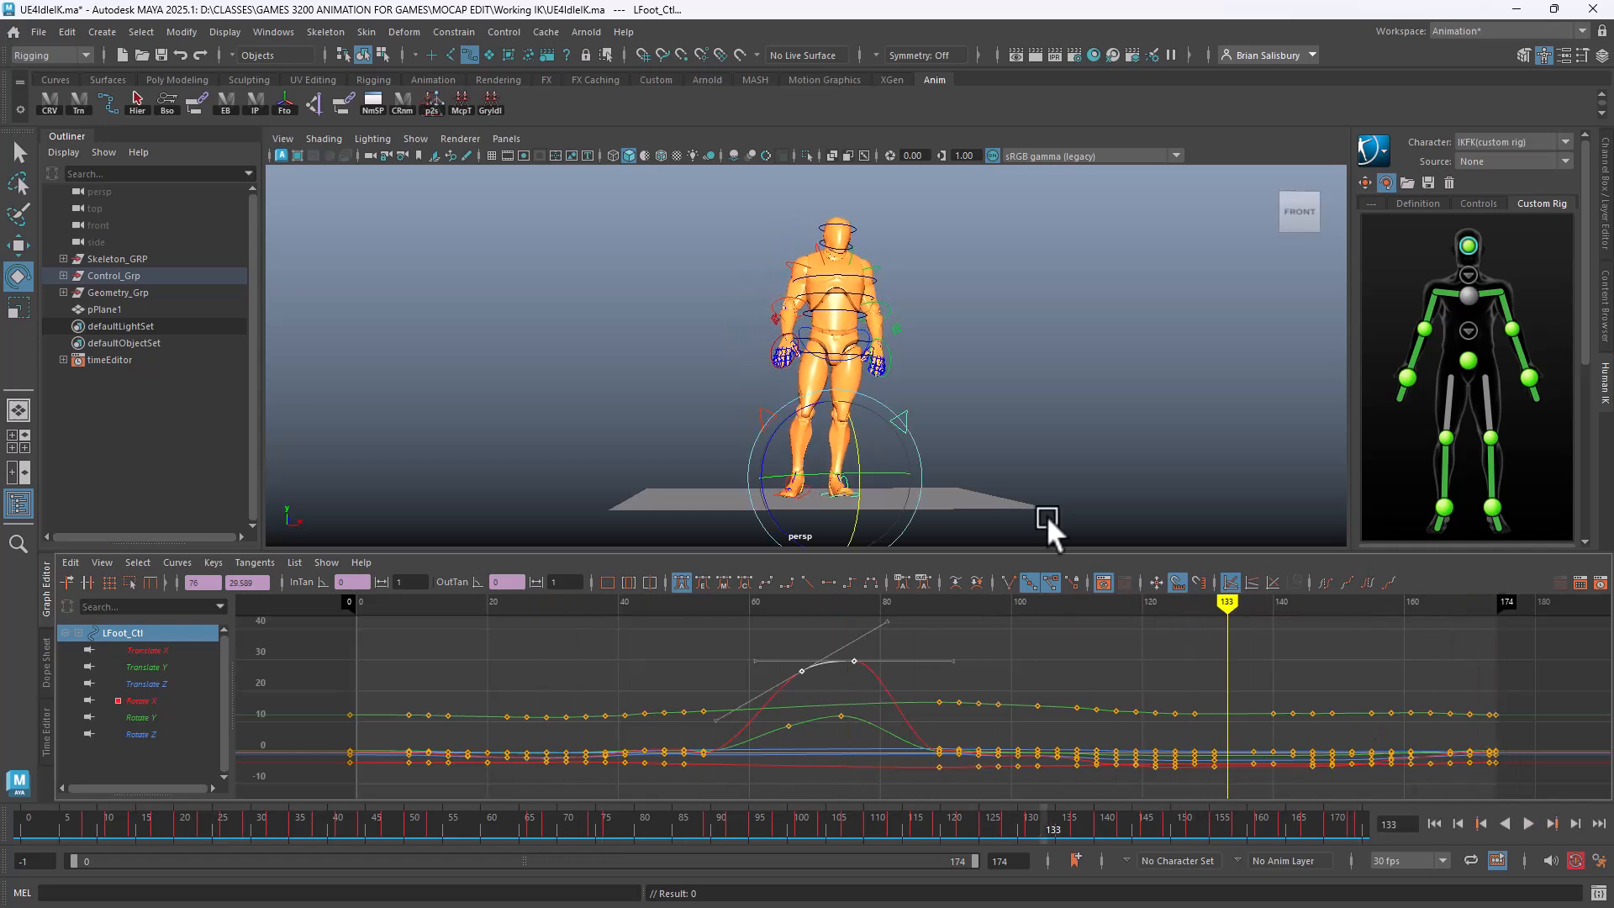
{"action": "left_click", "coordinate": [942, 376]}
Select the Main_Ctl body control, then begin File > Save Scene As
{"action": "right_click_drag", "start_coordinate": [831, 425], "coordinate": [1068, 457], "text": "alt"}
{"action": "left_click", "coordinate": [892, 349]}
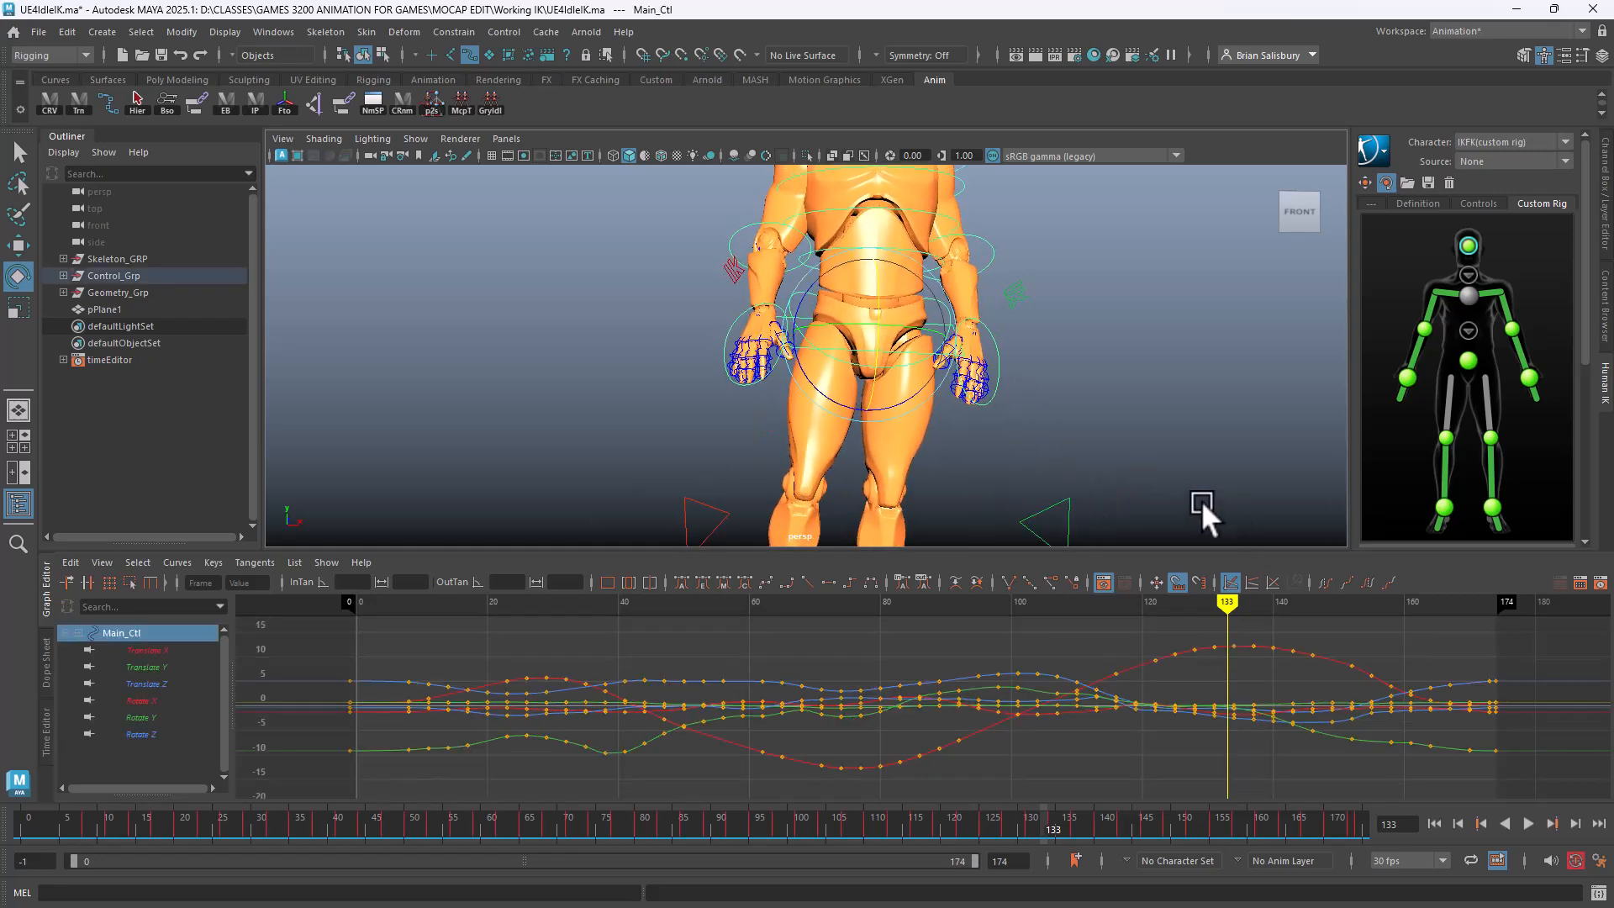
{"action": "right_click_drag", "start_coordinate": [1207, 504], "coordinate": [977, 488], "text": "alt"}
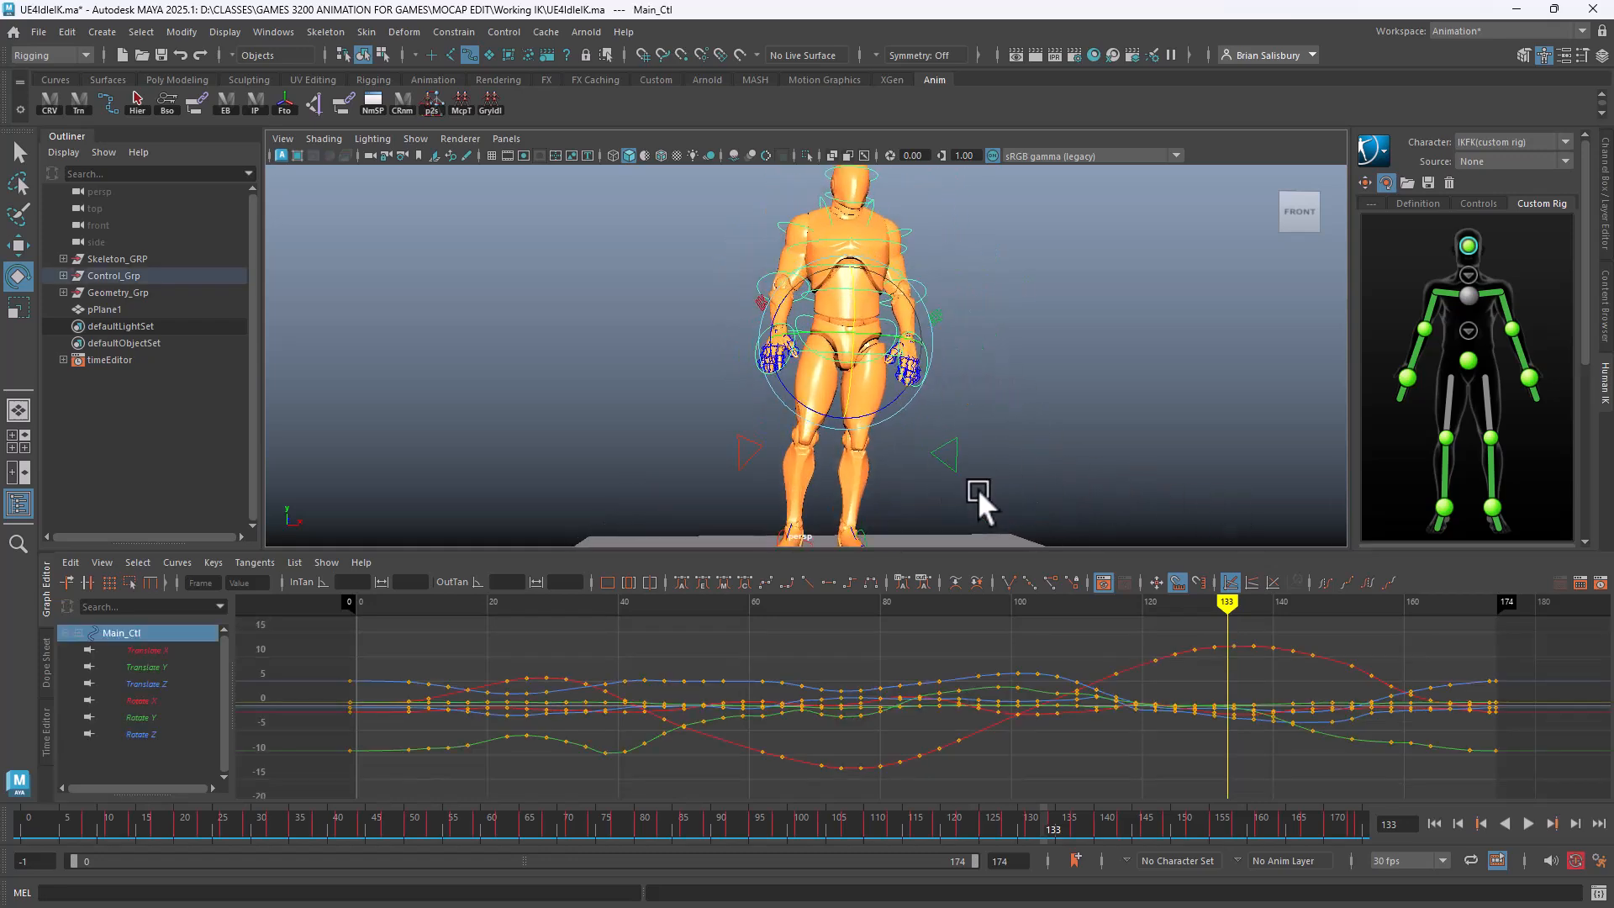
{"action": "left_click", "coordinate": [32, 29]}
{"action": "left_click", "coordinate": [128, 118]}
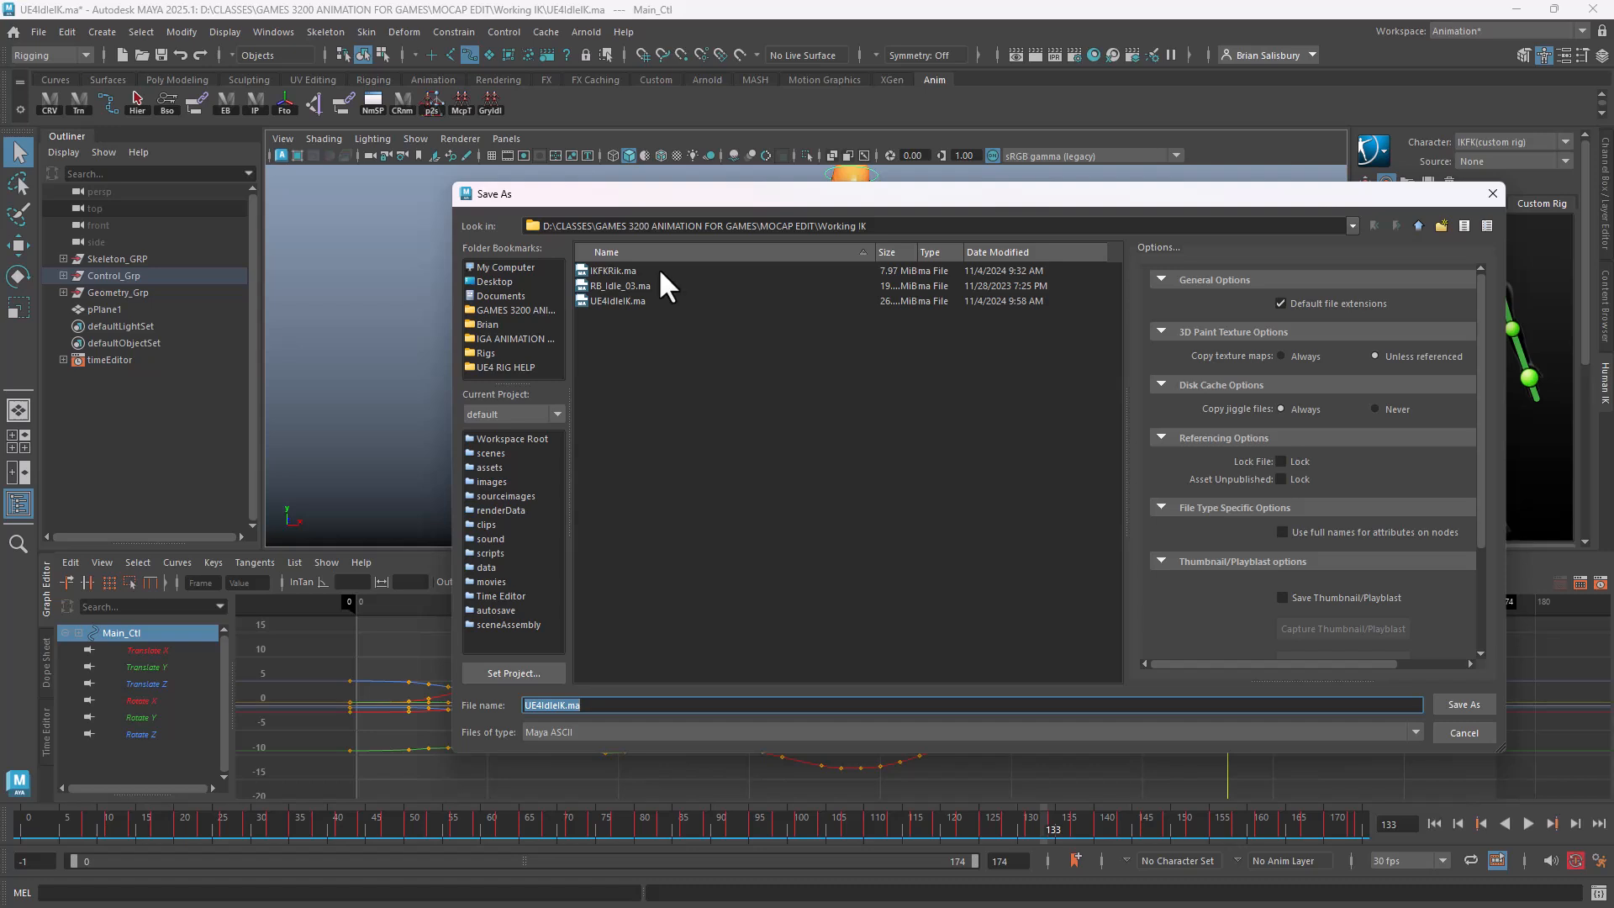
Rename the existing UE4IdleIK.ma to UE4IdleIK_01.ma and confirm Save As
{"action": "left_click", "coordinate": [630, 304]}
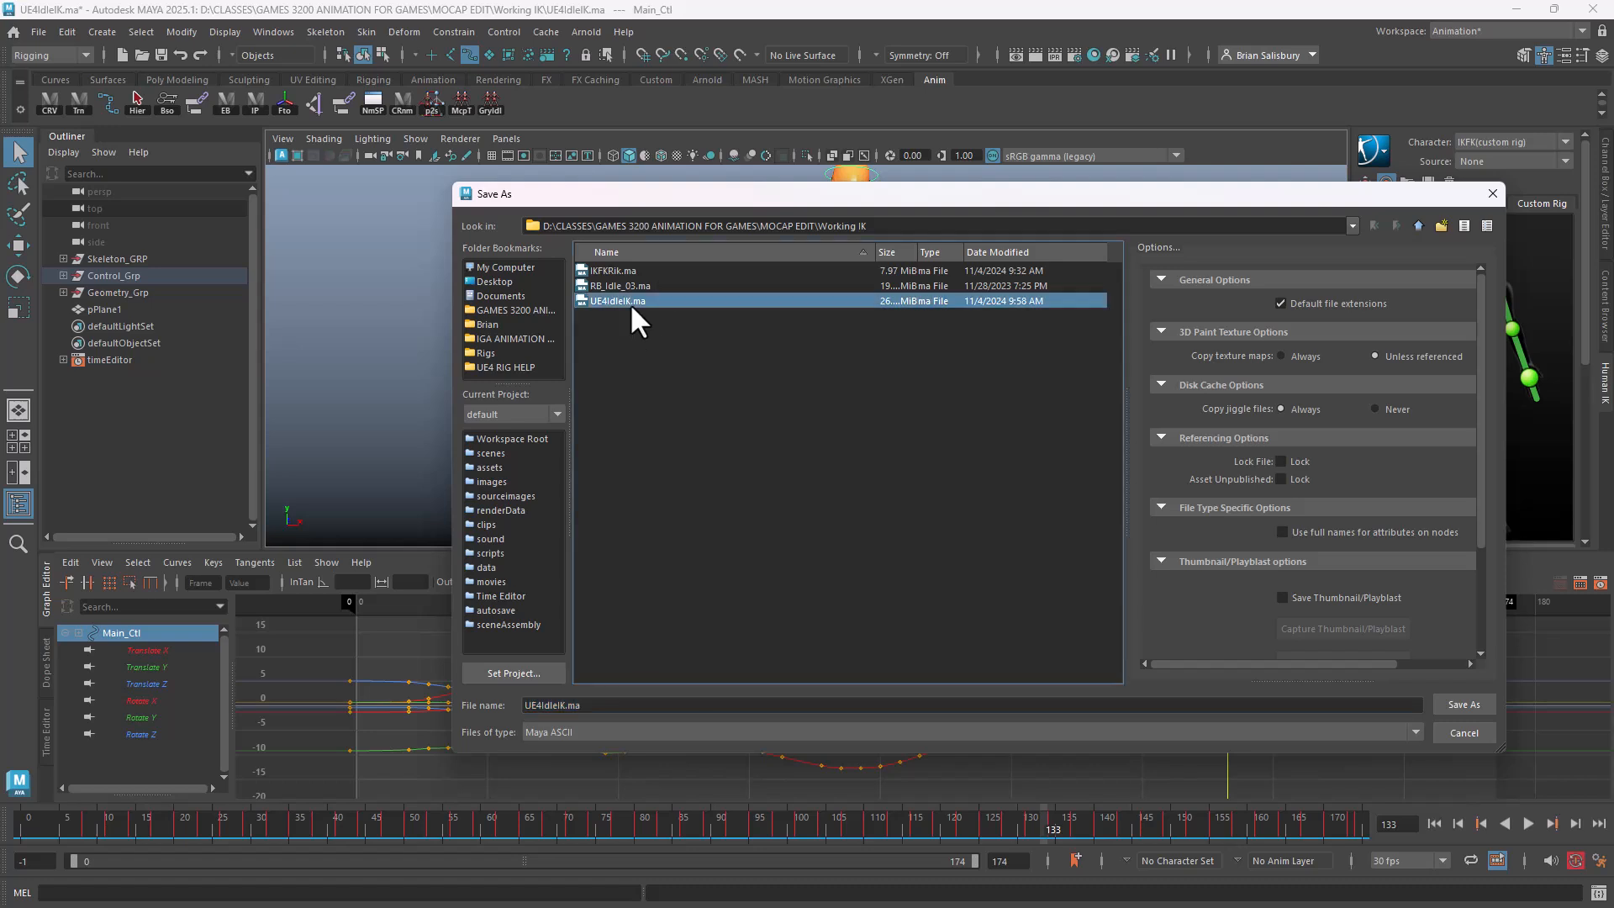
{"action": "left_click", "coordinate": [614, 710]}
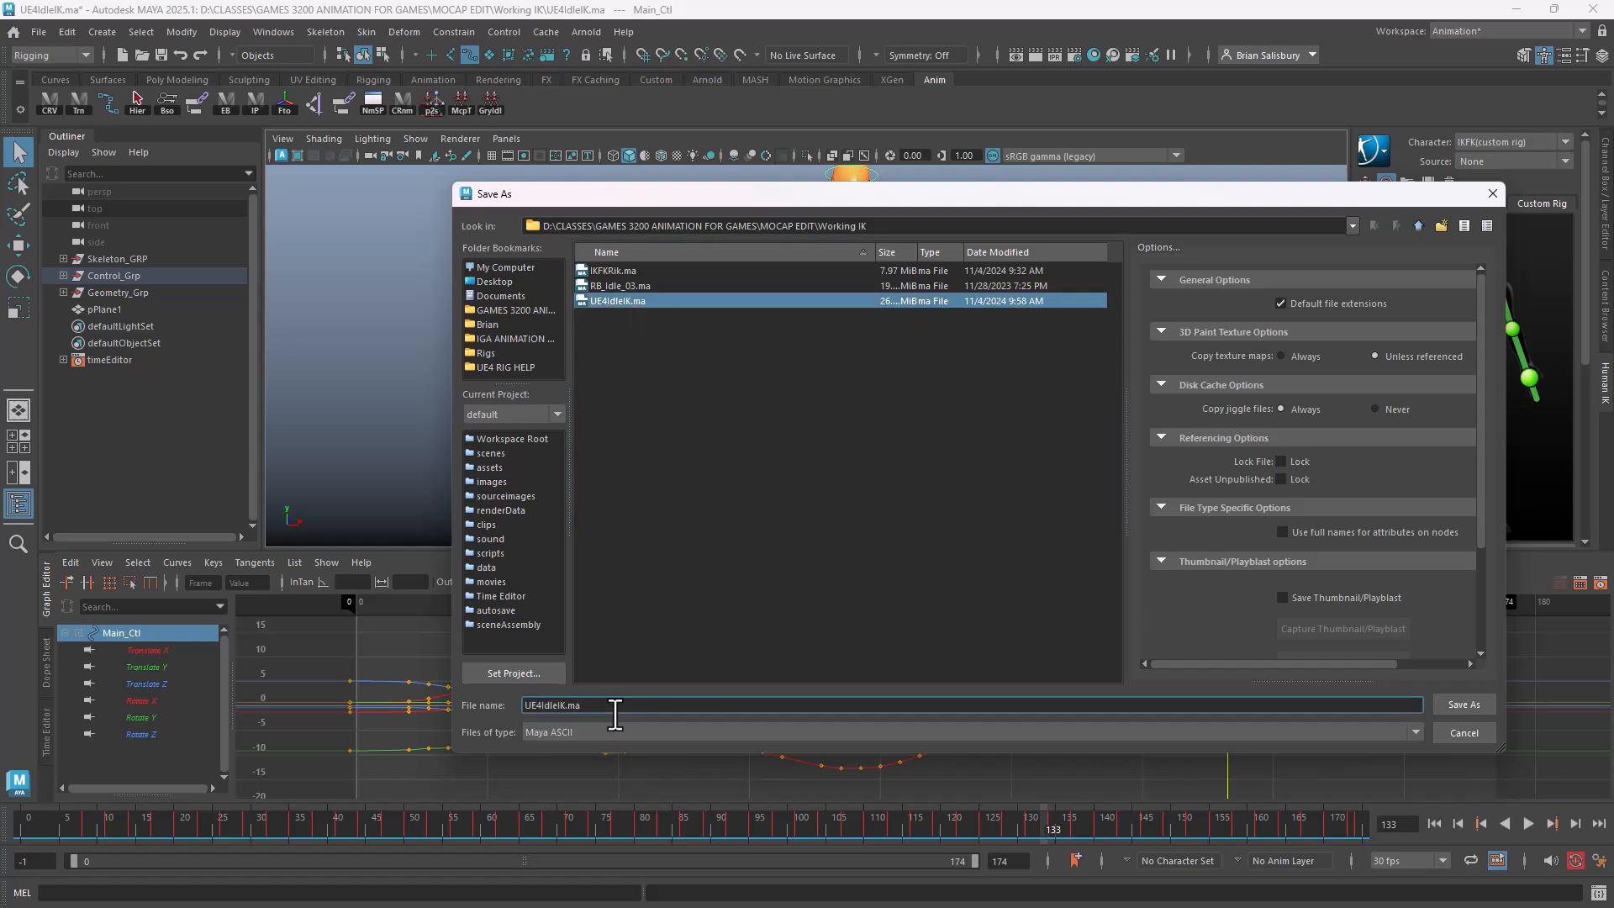
{"action": "type", "text": "_01"}
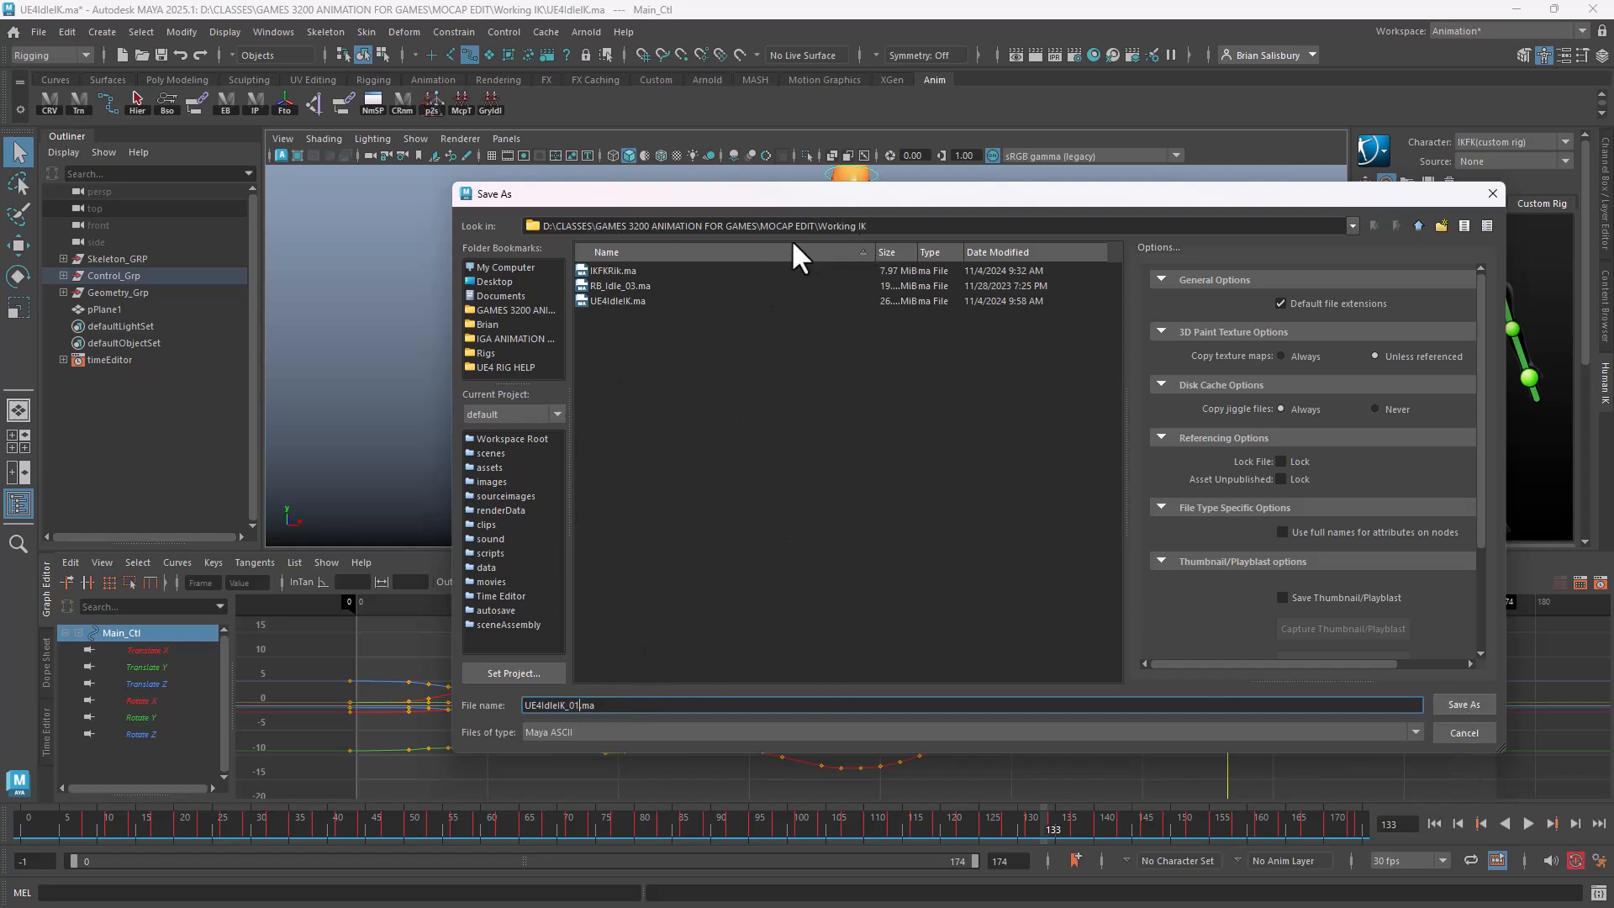
{"action": "left_click", "coordinate": [1469, 703]}
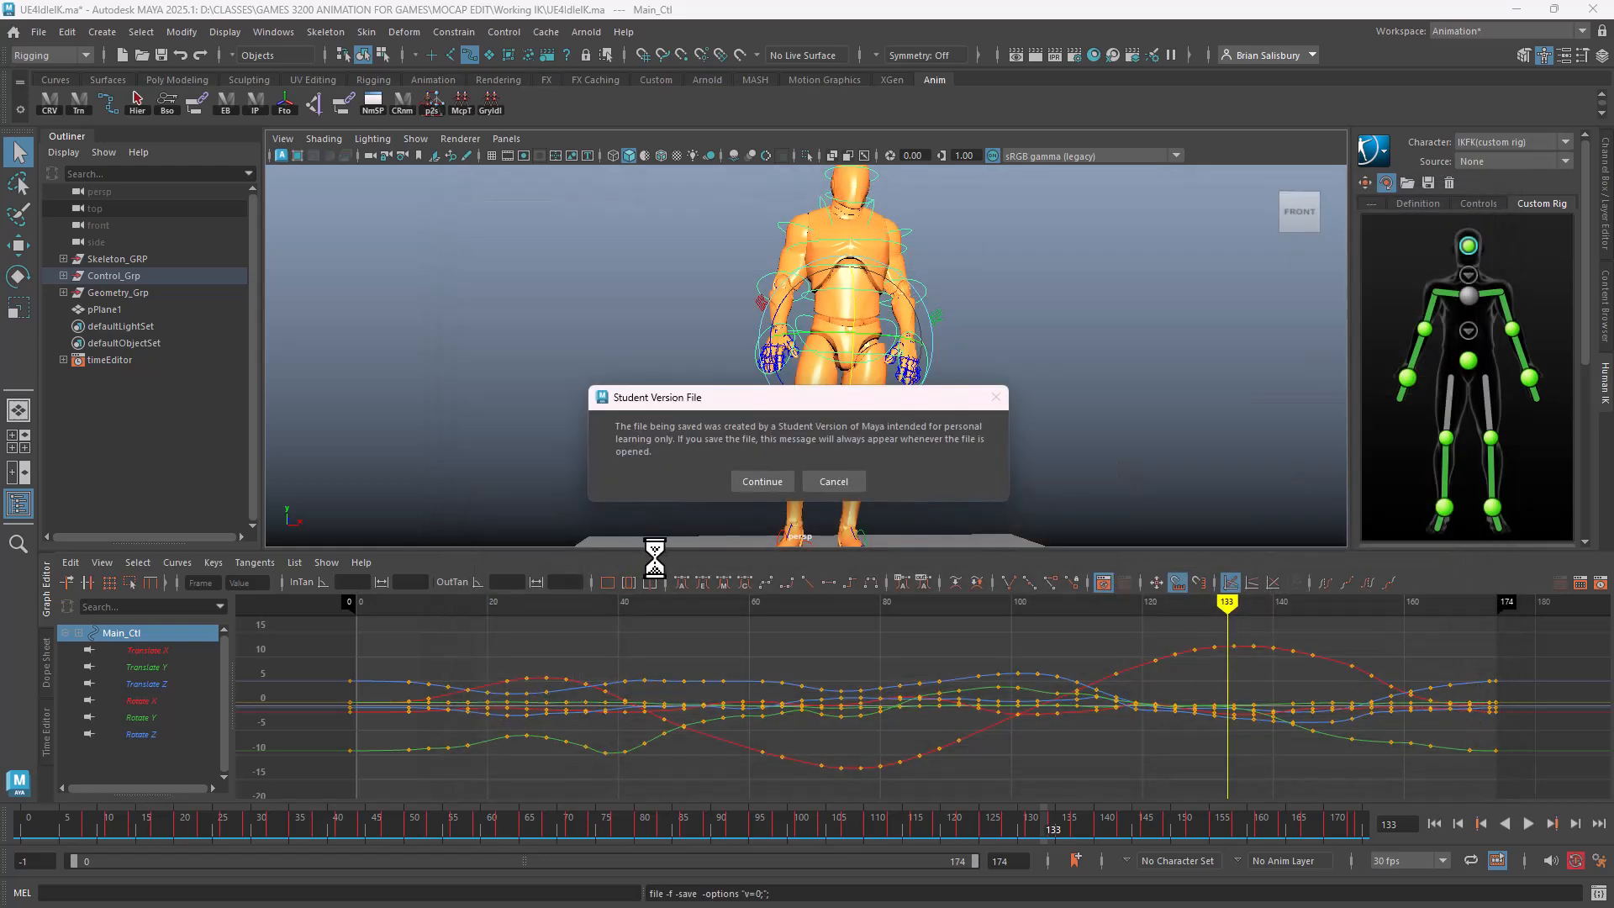
Accept the student-version warning and lower Main_Ctl into a deep crouch at frame 133
{"action": "left_click", "coordinate": [754, 483]}
{"action": "key", "text": "e"}
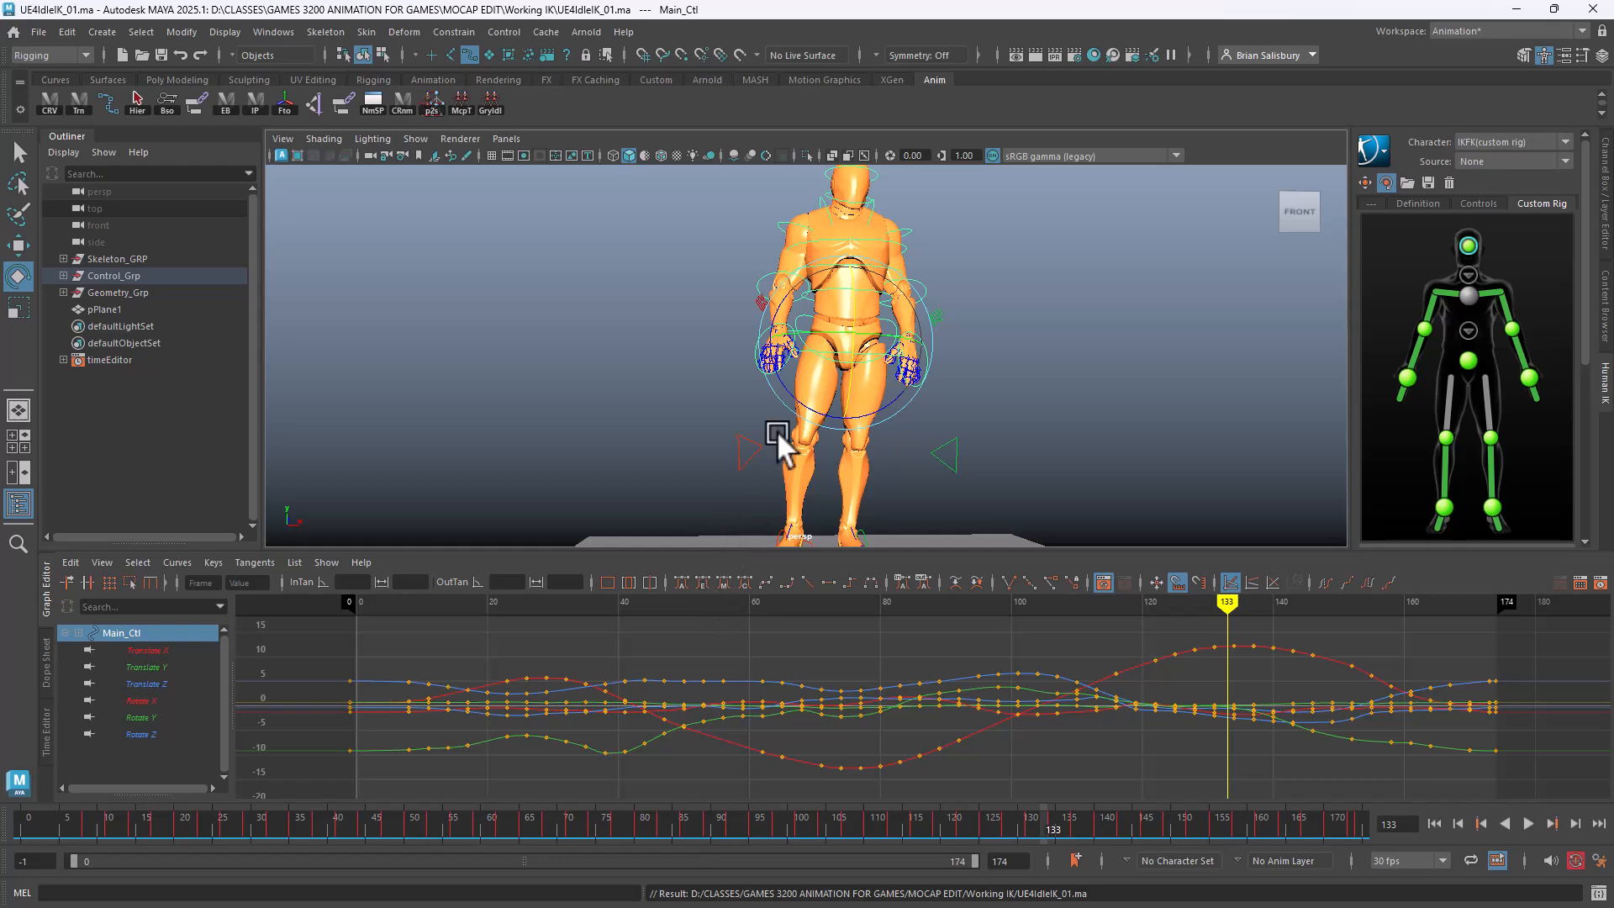
{"action": "scroll", "coordinate": [870, 344], "scroll_direction": "down", "scroll_amount": 4}
{"action": "left_click", "coordinate": [1017, 281]}
{"action": "scroll", "coordinate": [991, 356], "scroll_direction": "up", "scroll_amount": 5}
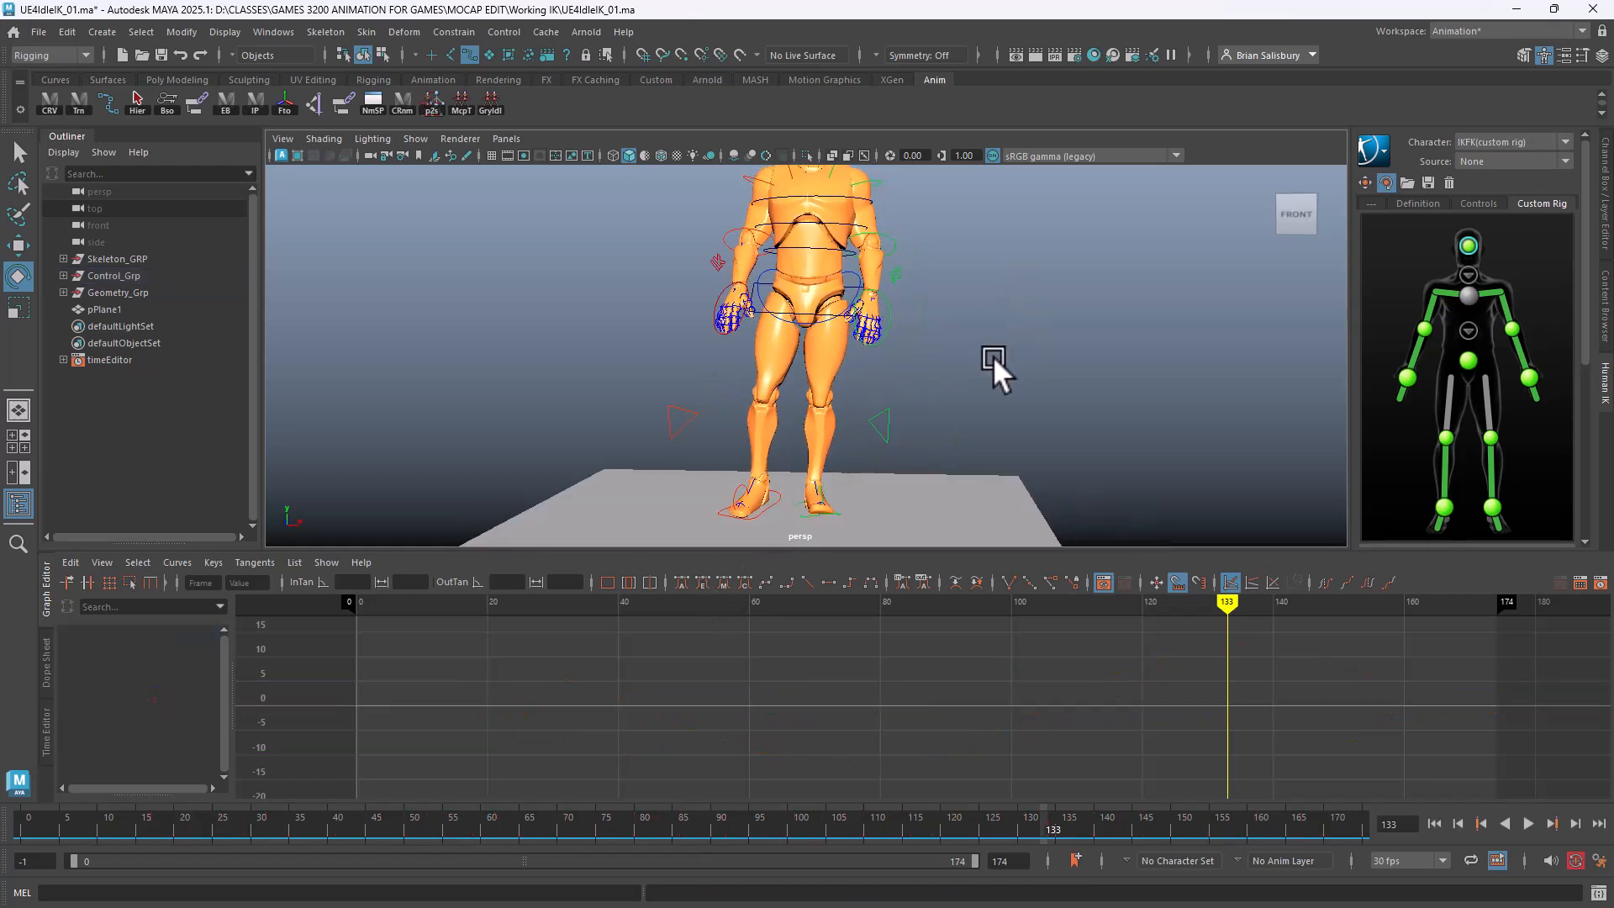
{"action": "left_click", "coordinate": [811, 318]}
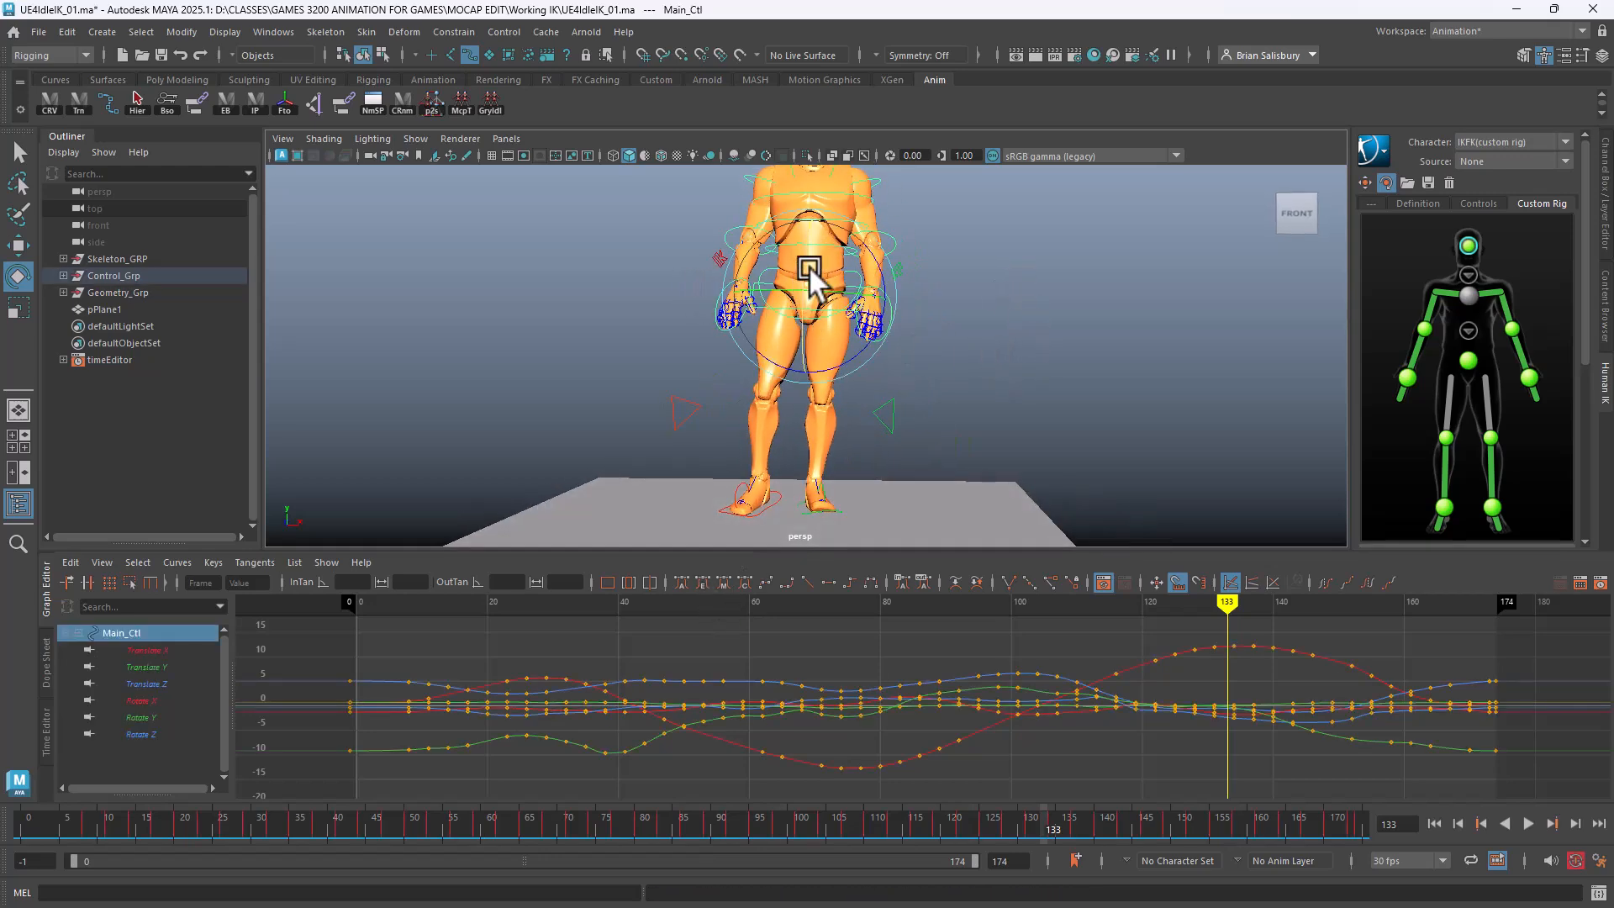
{"action": "key", "text": "w"}
{"action": "left_click_drag", "start_coordinate": [815, 205], "coordinate": [820, 311]}
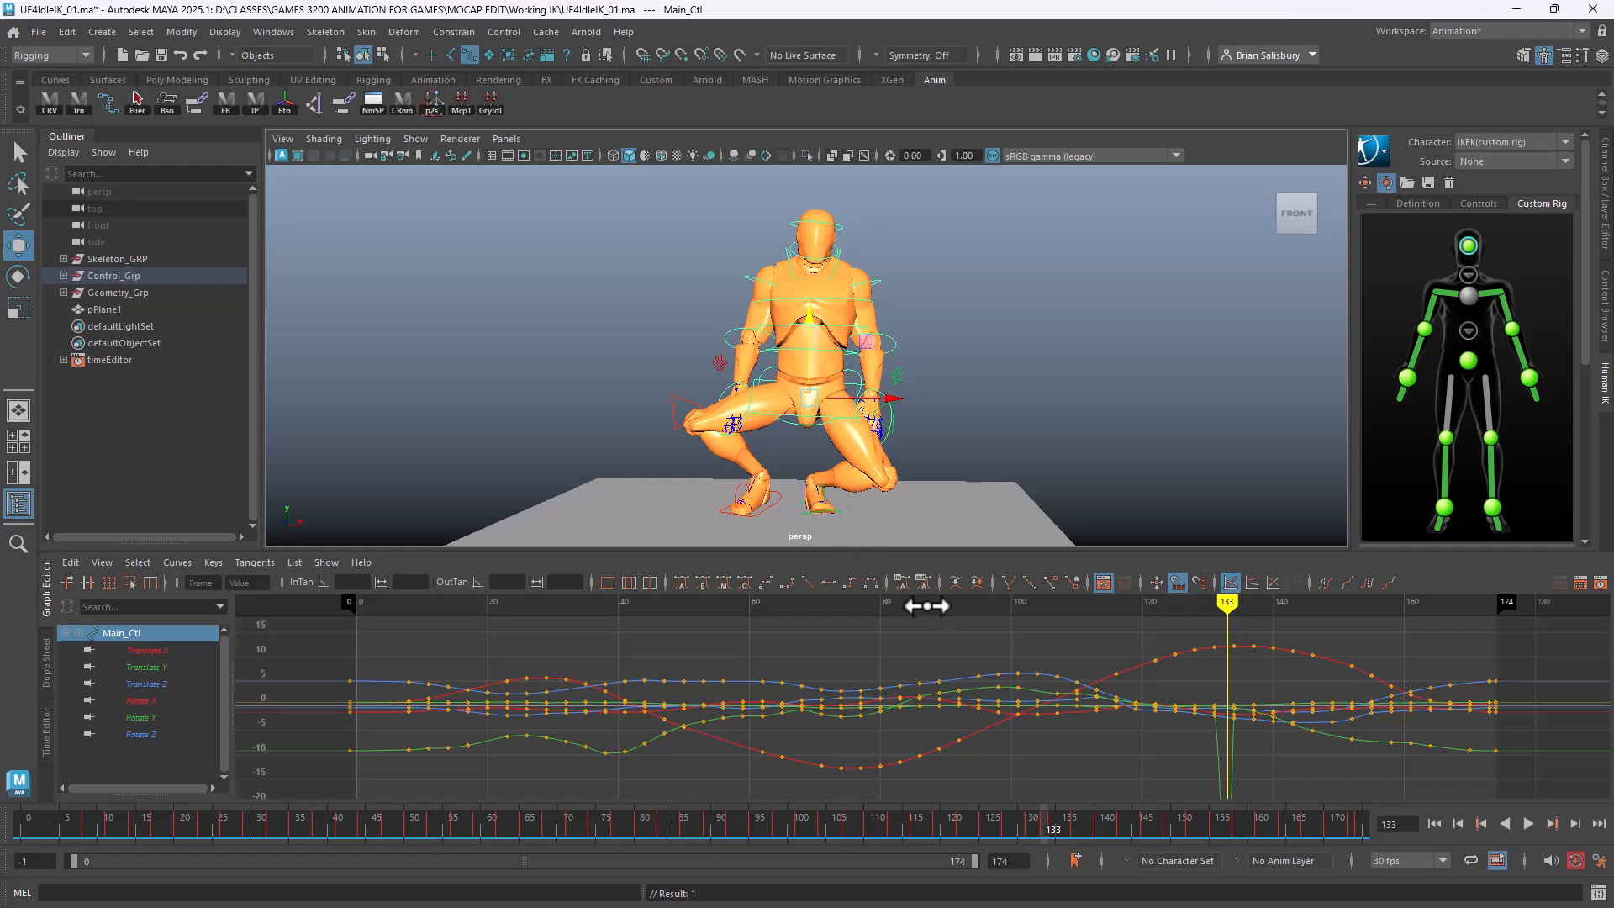
Delete Main_Ctl's keys at frames 121–131 and 133–141 in the Graph Editor
{"action": "mouse_move", "coordinate": [1235, 755]}
{"action": "right_mouse_down", "text": "alt+shift"}
{"action": "mouse_move", "coordinate": [1279, 764]}
{"action": "mouse_move", "coordinate": [1299, 736]}
{"action": "right_mouse_up", "text": "alt+shift"}
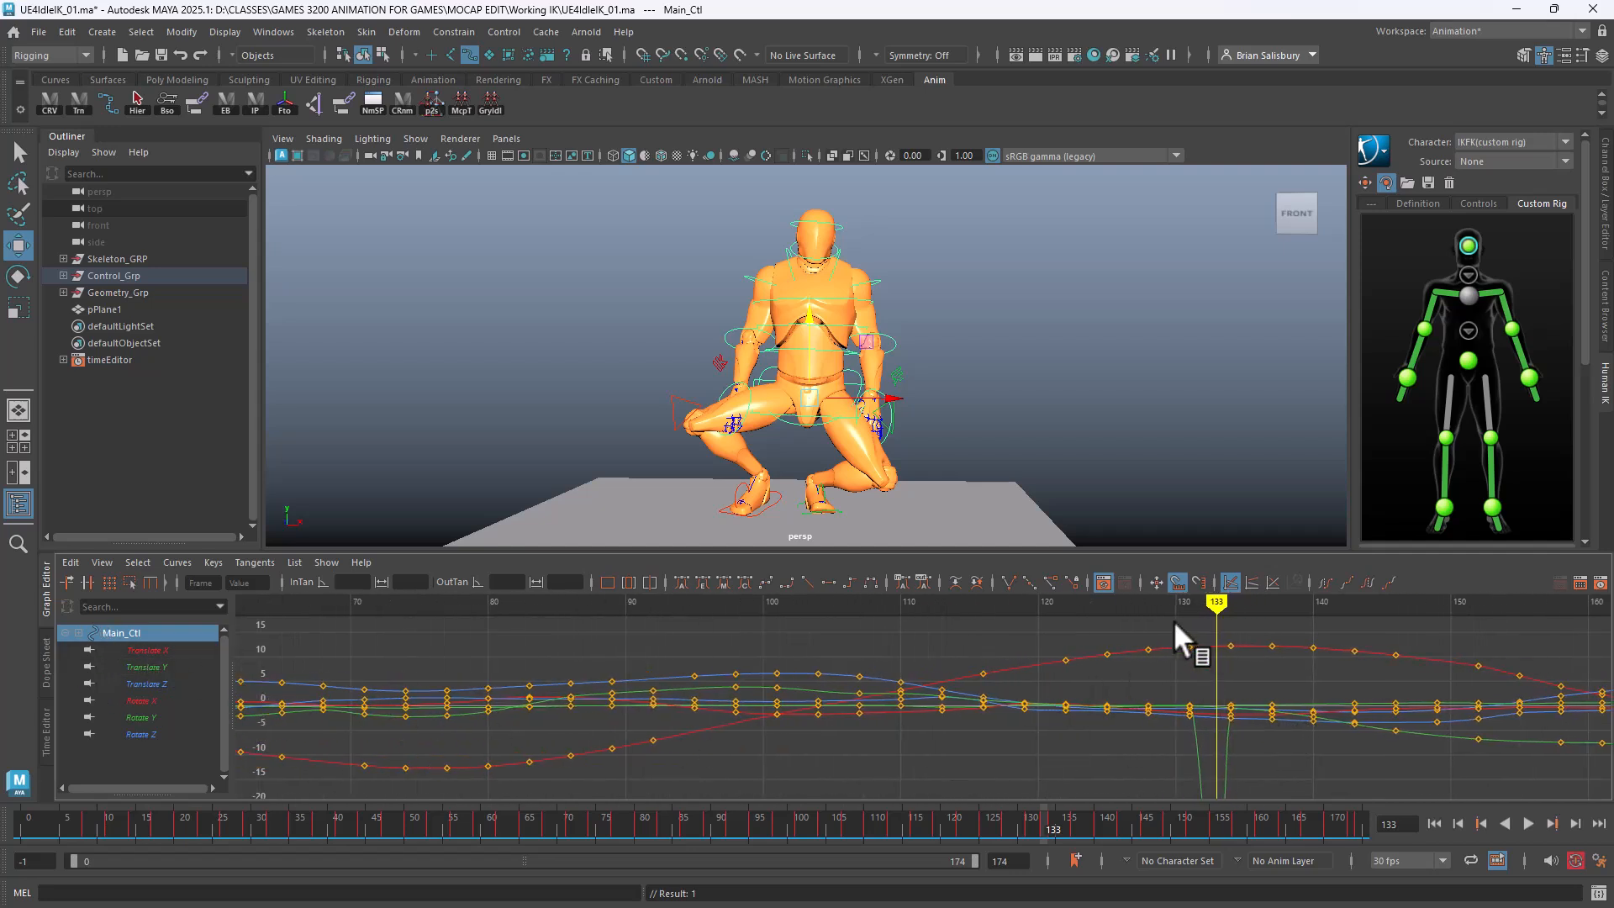
{"action": "left_click_drag", "start_coordinate": [1193, 630], "coordinate": [1042, 759]}
{"action": "key", "text": "Delete"}
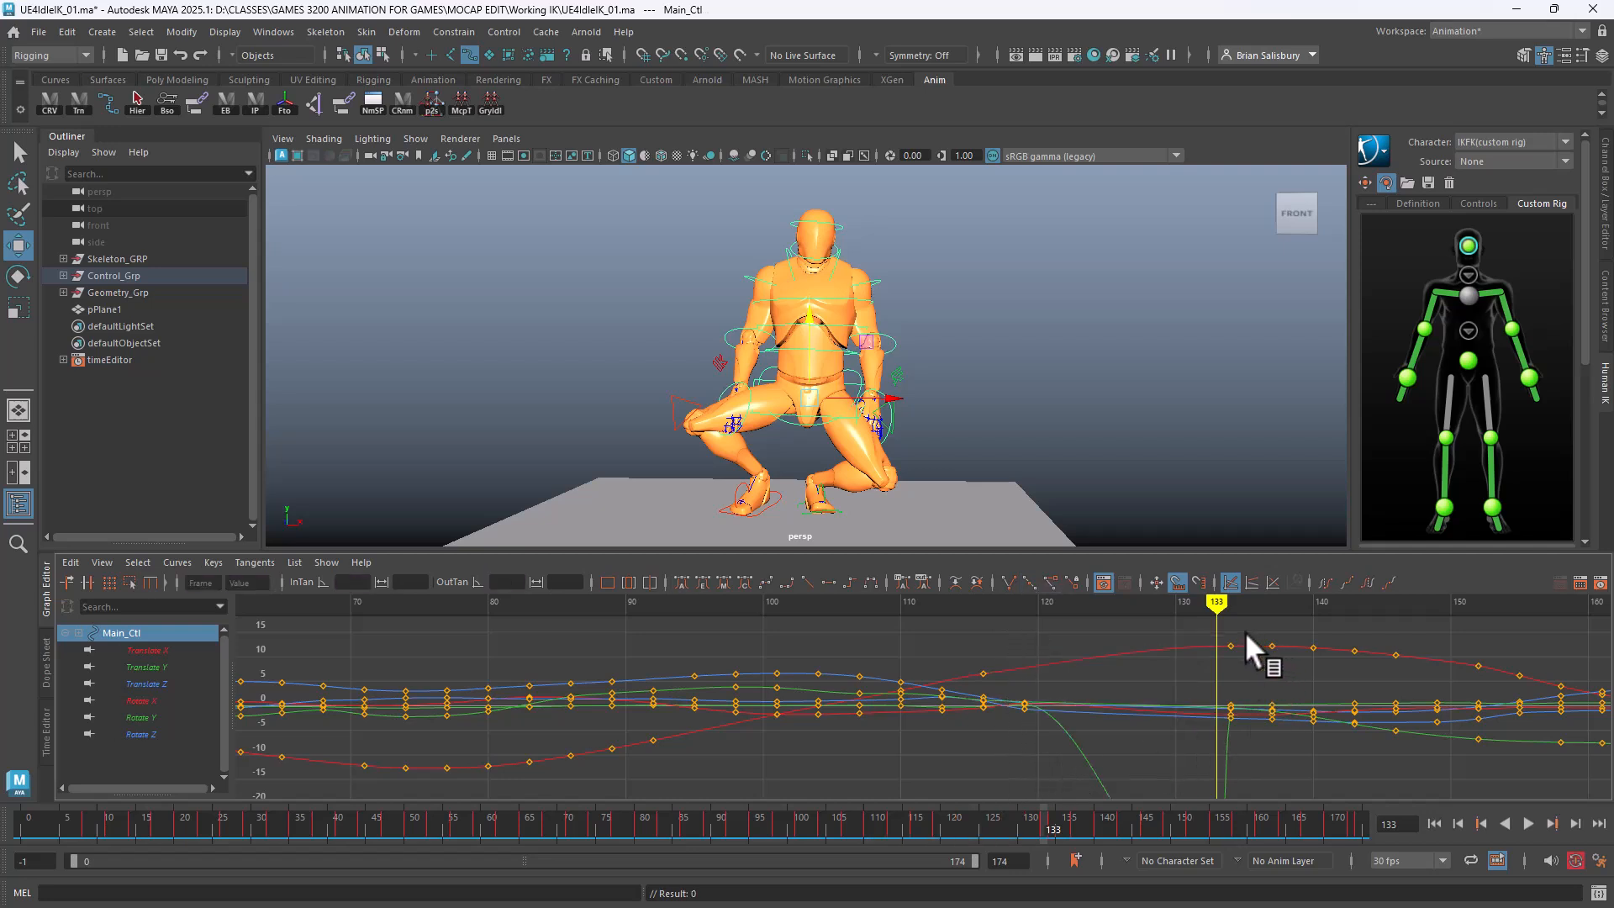
{"action": "left_click_drag", "start_coordinate": [1216, 626], "coordinate": [1338, 785]}
{"action": "key", "text": "Delete"}
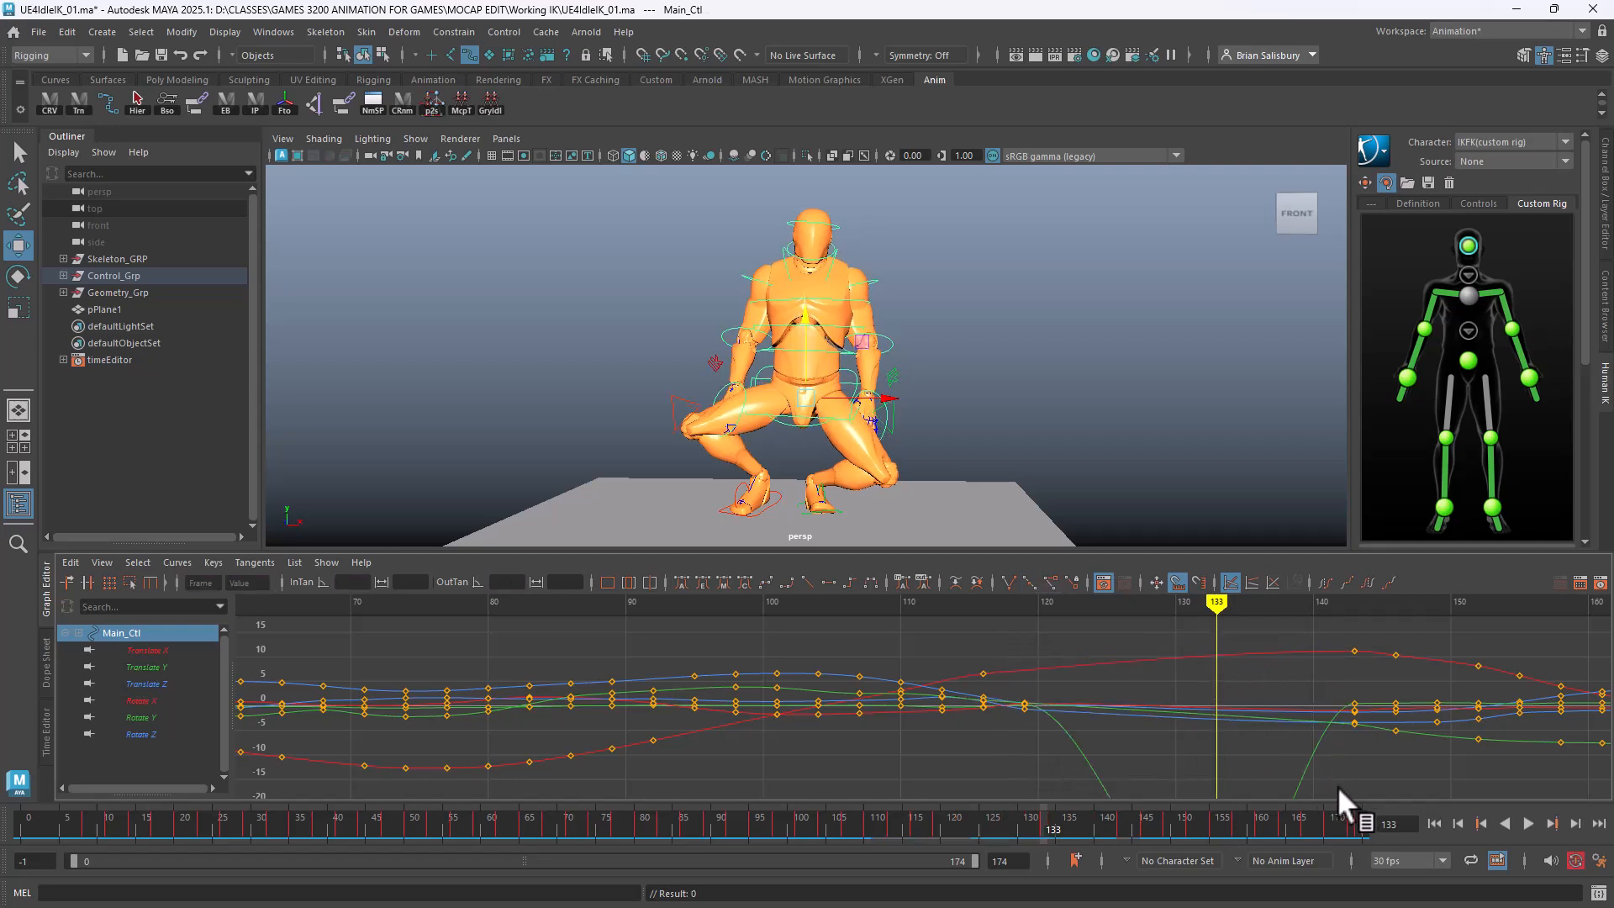
{"action": "mouse_move", "coordinate": [1217, 602]}
{"action": "left_mouse_down"}
{"action": "mouse_move", "coordinate": [900, 601]}
{"action": "mouse_move", "coordinate": [1344, 630]}
{"action": "mouse_move", "coordinate": [854, 641]}
{"action": "mouse_move", "coordinate": [1023, 634]}
{"action": "mouse_move", "coordinate": [1274, 692]}
{"action": "mouse_move", "coordinate": [1148, 673]}
{"action": "mouse_move", "coordinate": [1187, 673]}
{"action": "left_mouse_up"}
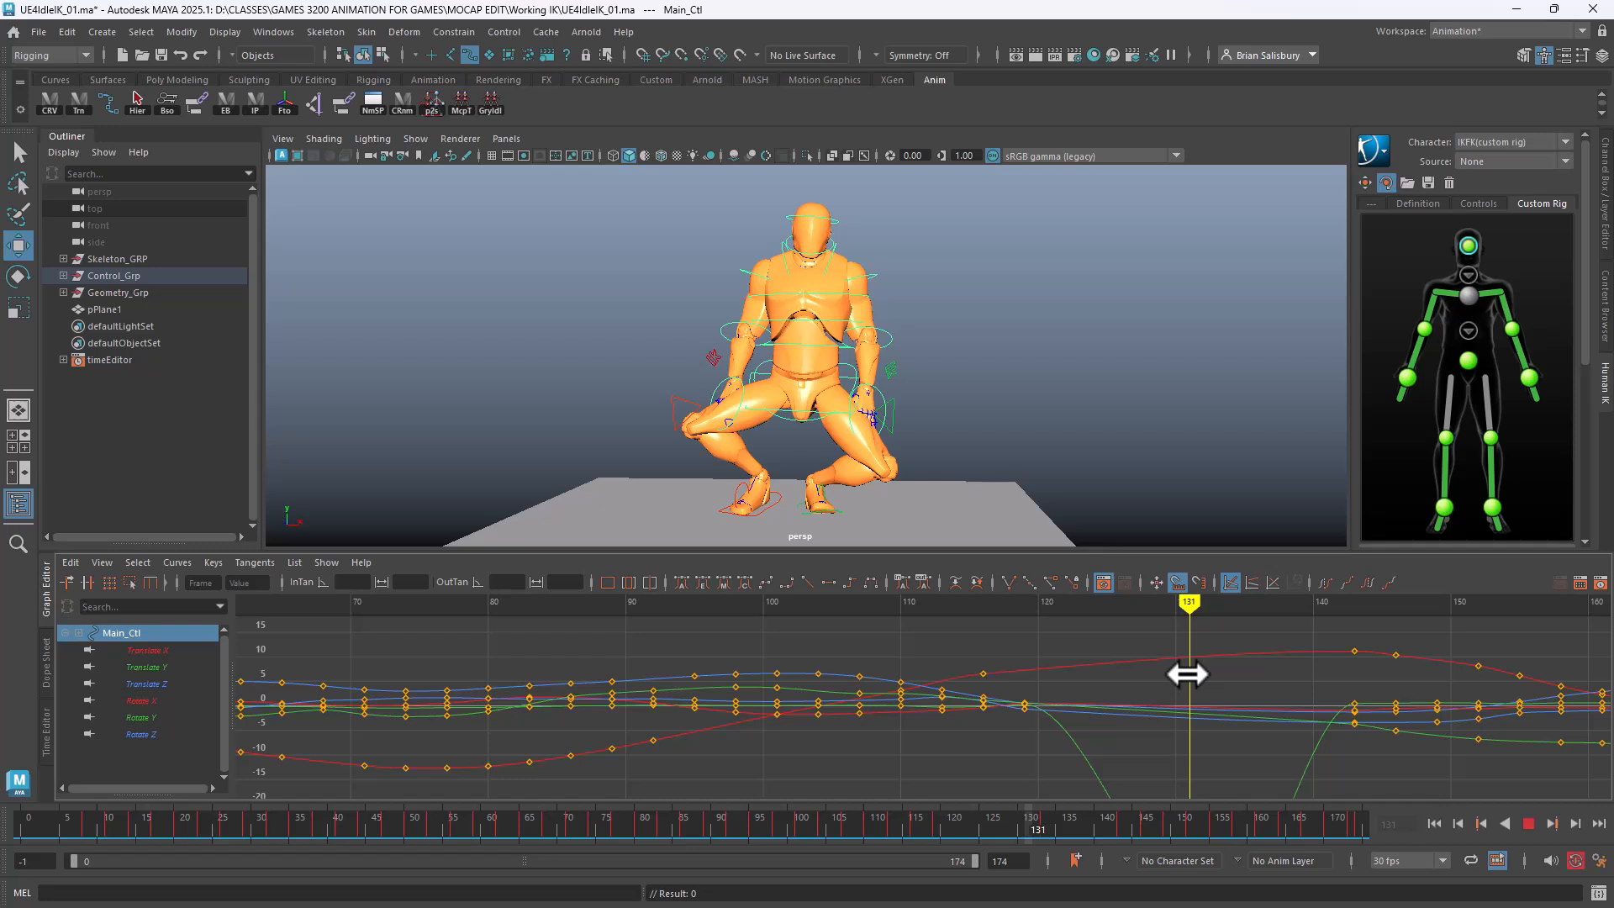
Reposition the knee pole vectors, swinging the left knee by moving LPV_Ctl sideways
{"action": "left_click", "coordinate": [666, 395]}
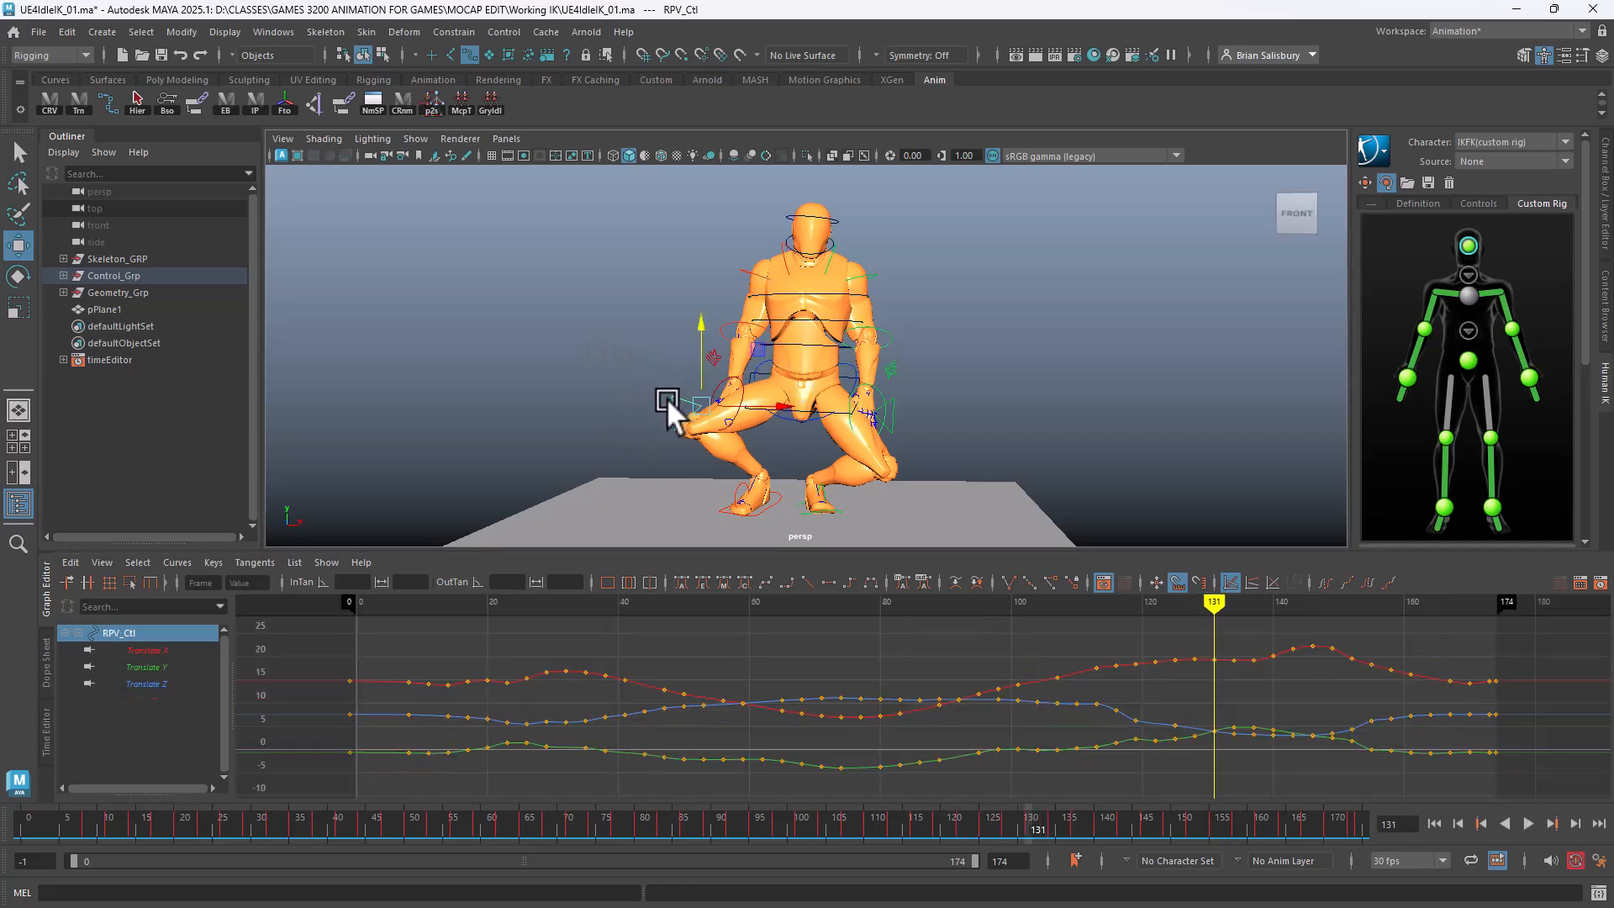
{"action": "left_click_drag", "start_coordinate": [775, 402], "coordinate": [916, 426]}
{"action": "left_click_drag", "start_coordinate": [181, 344], "coordinate": [198, 363]}
{"action": "left_click_drag", "start_coordinate": [589, 386], "coordinate": [501, 404], "text": "alt"}
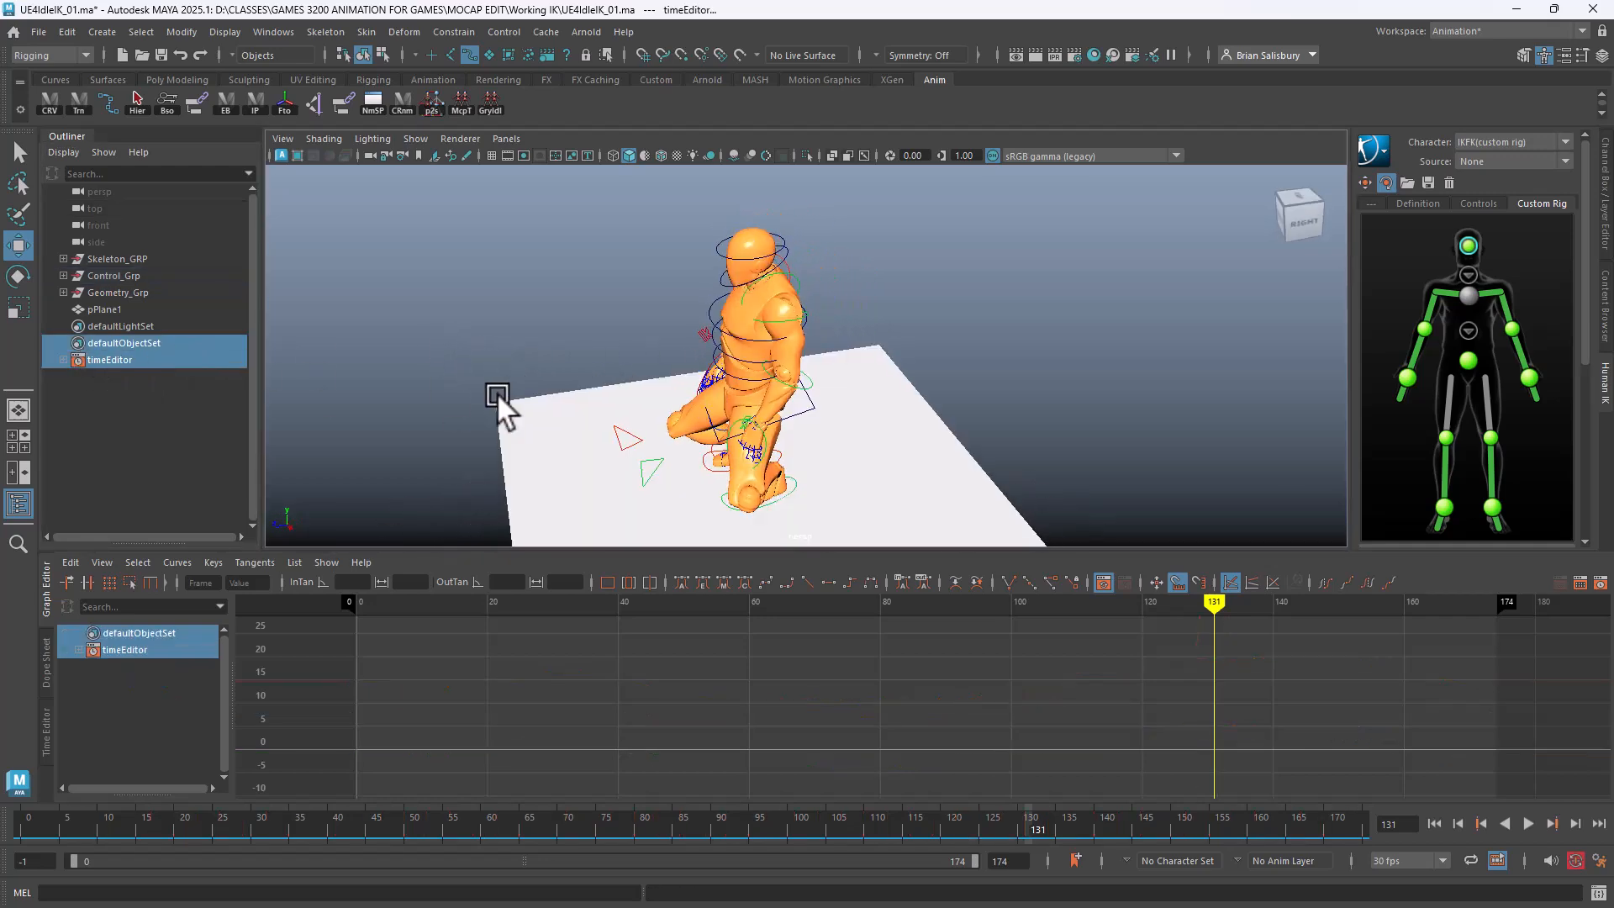
{"action": "left_click_drag", "start_coordinate": [613, 432], "coordinate": [447, 454]}
{"action": "left_click", "coordinate": [648, 475]}
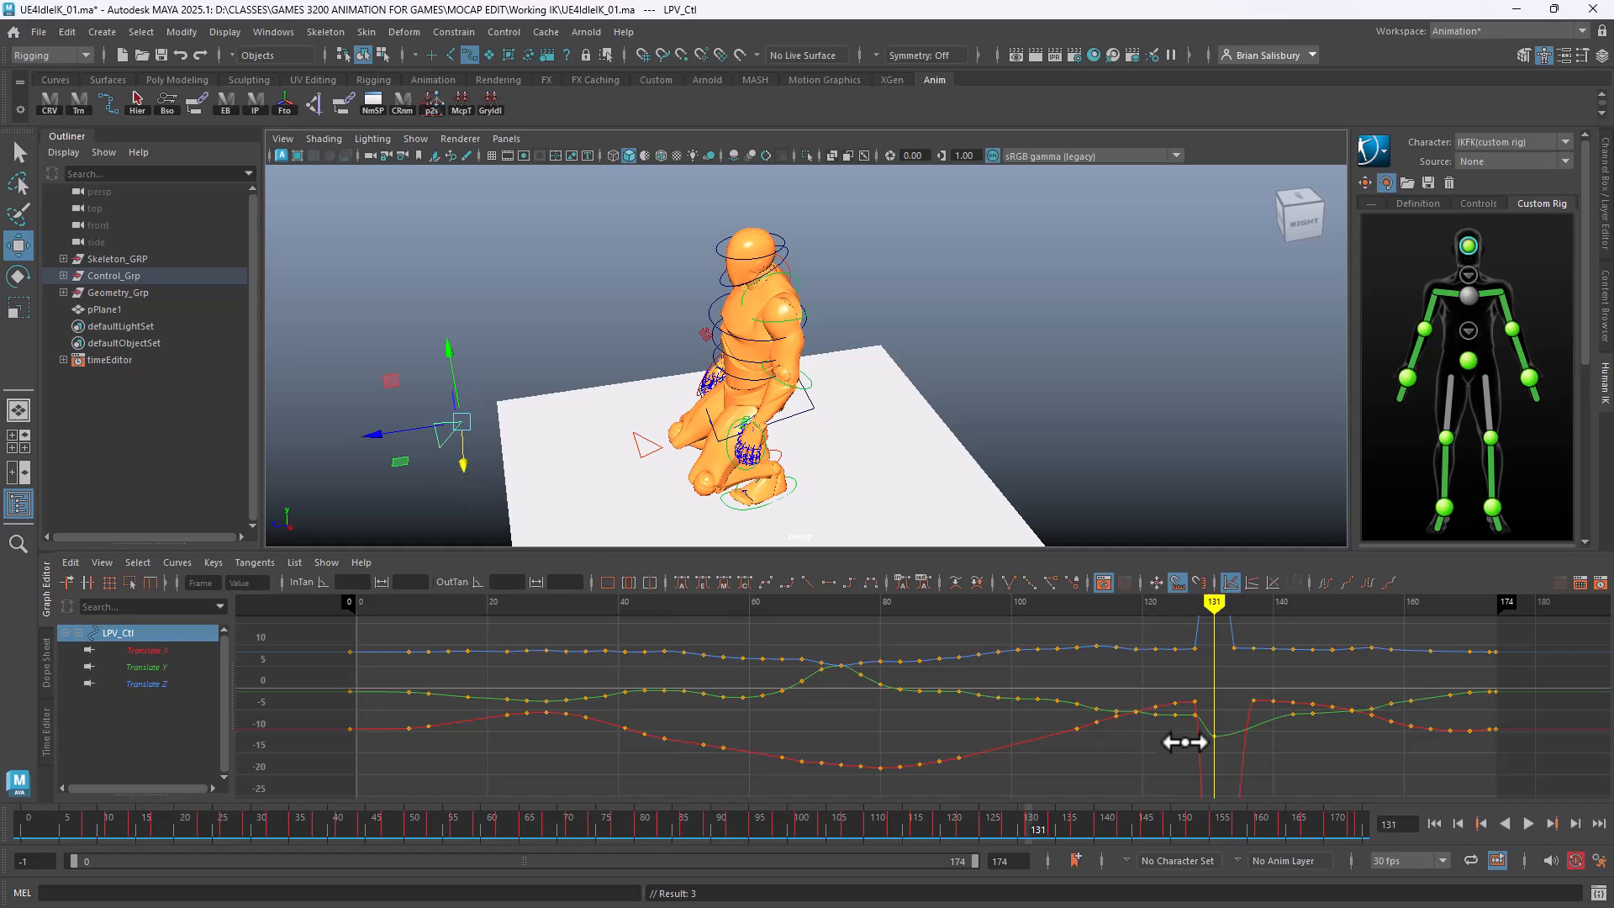
{"action": "right_click_drag", "start_coordinate": [1184, 743], "coordinate": [1051, 710], "text": "alt"}
{"action": "left_click_drag", "start_coordinate": [725, 411], "coordinate": [827, 368], "text": "alt"}
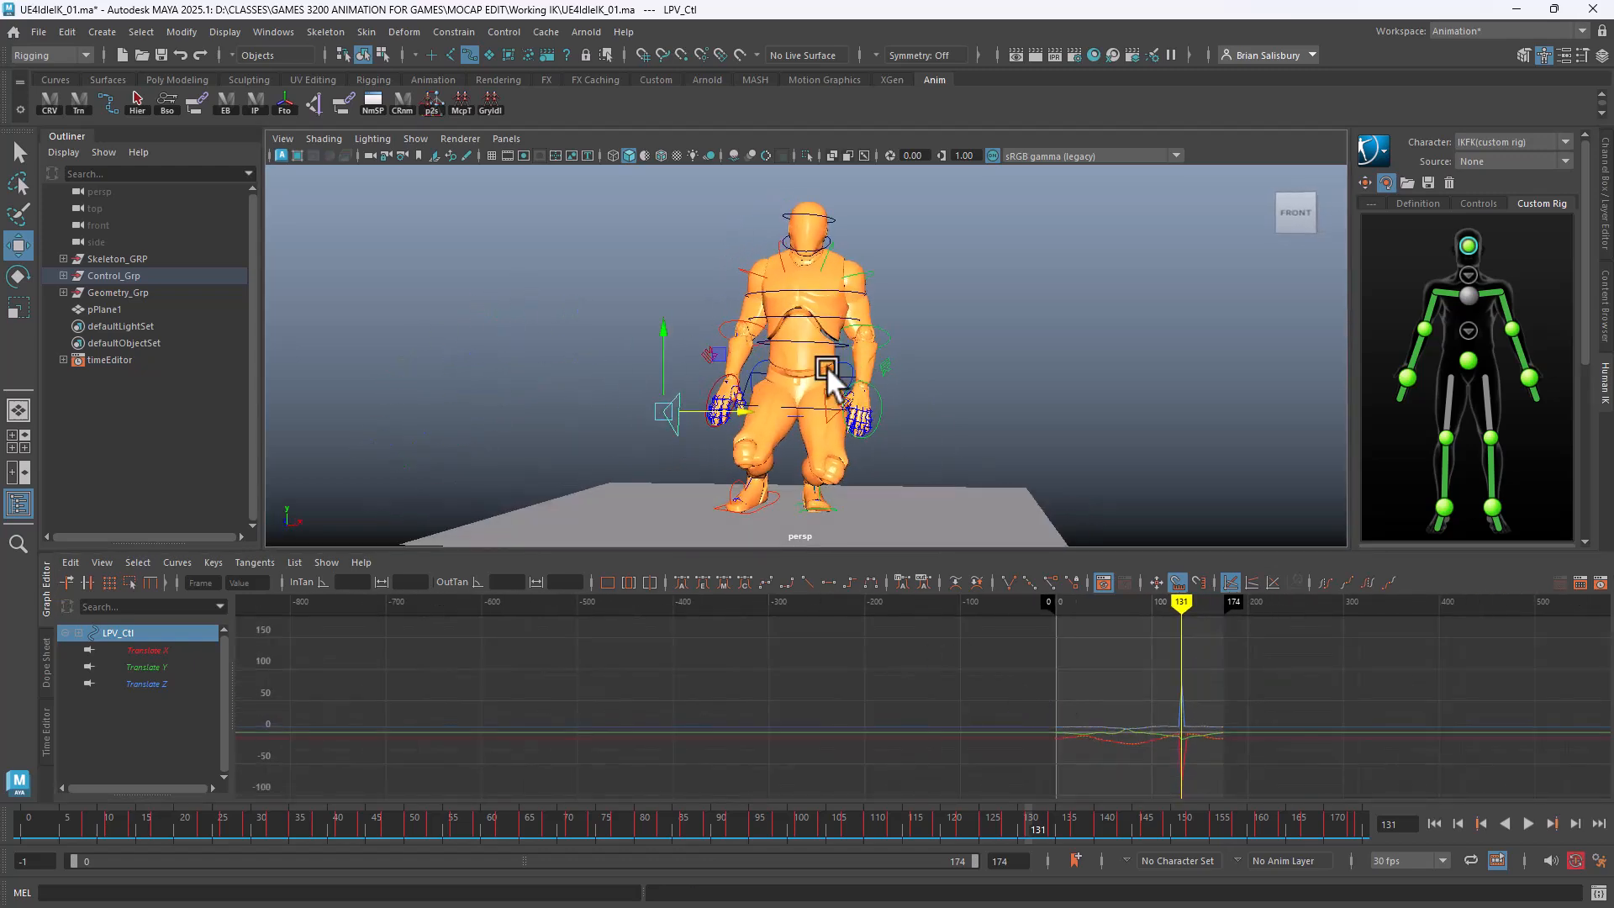
{"action": "left_click_drag", "start_coordinate": [741, 400], "coordinate": [1016, 359]}
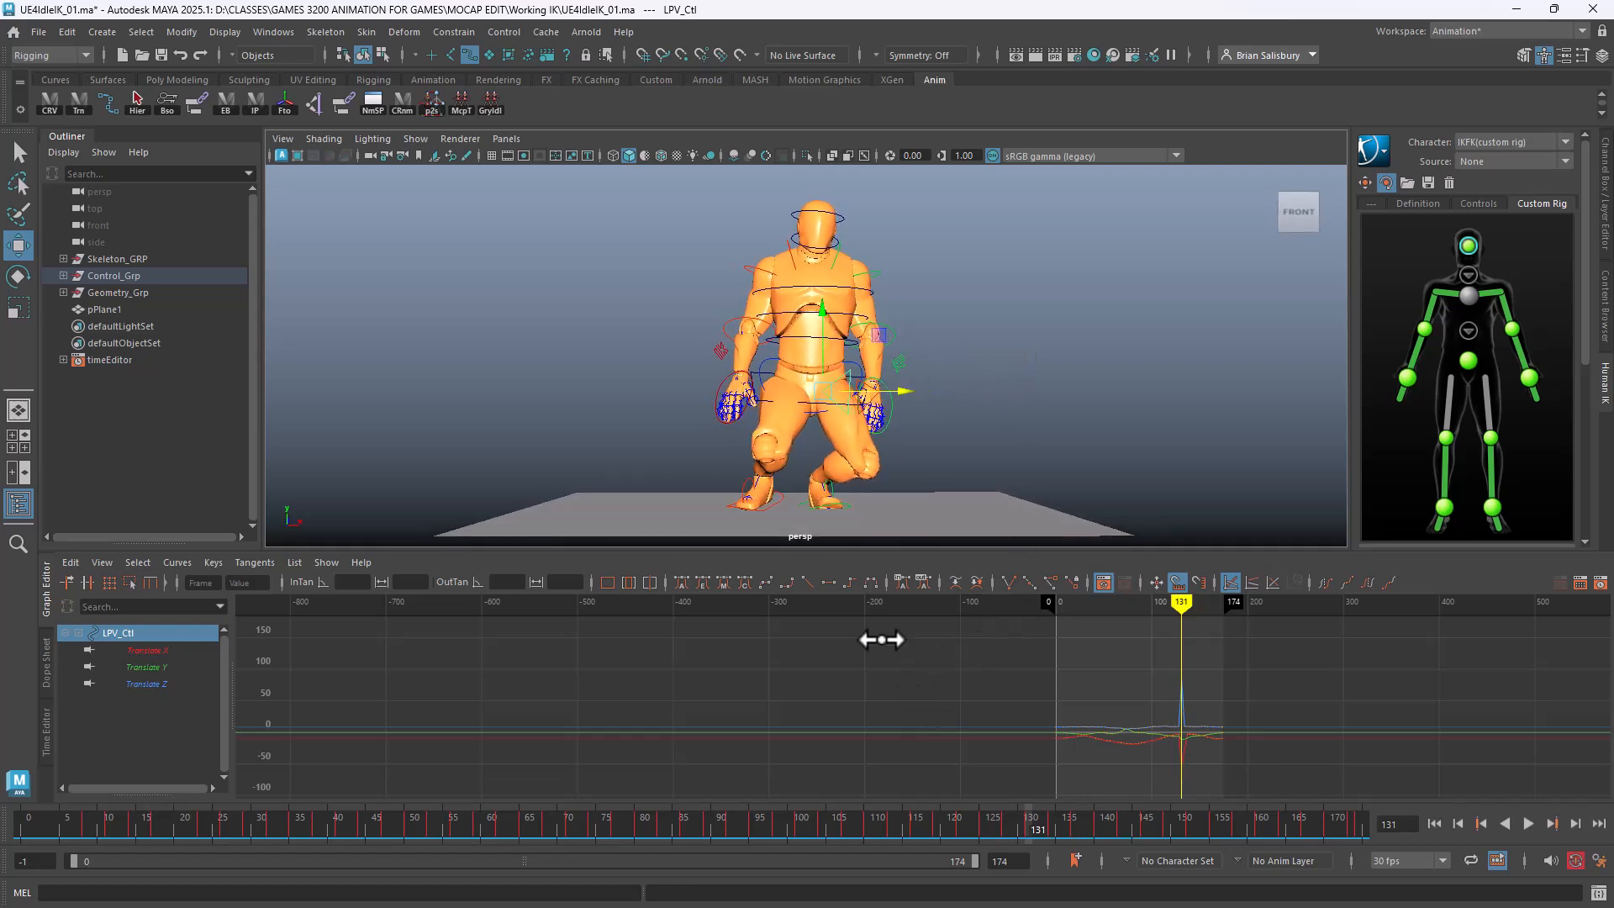
Shift LFoot_Ctl outward to the right and key it at frame 131
{"action": "left_click", "coordinate": [845, 501]}
{"action": "left_click_drag", "start_coordinate": [861, 487], "coordinate": [926, 476]}
{"action": "key", "text": "s"}
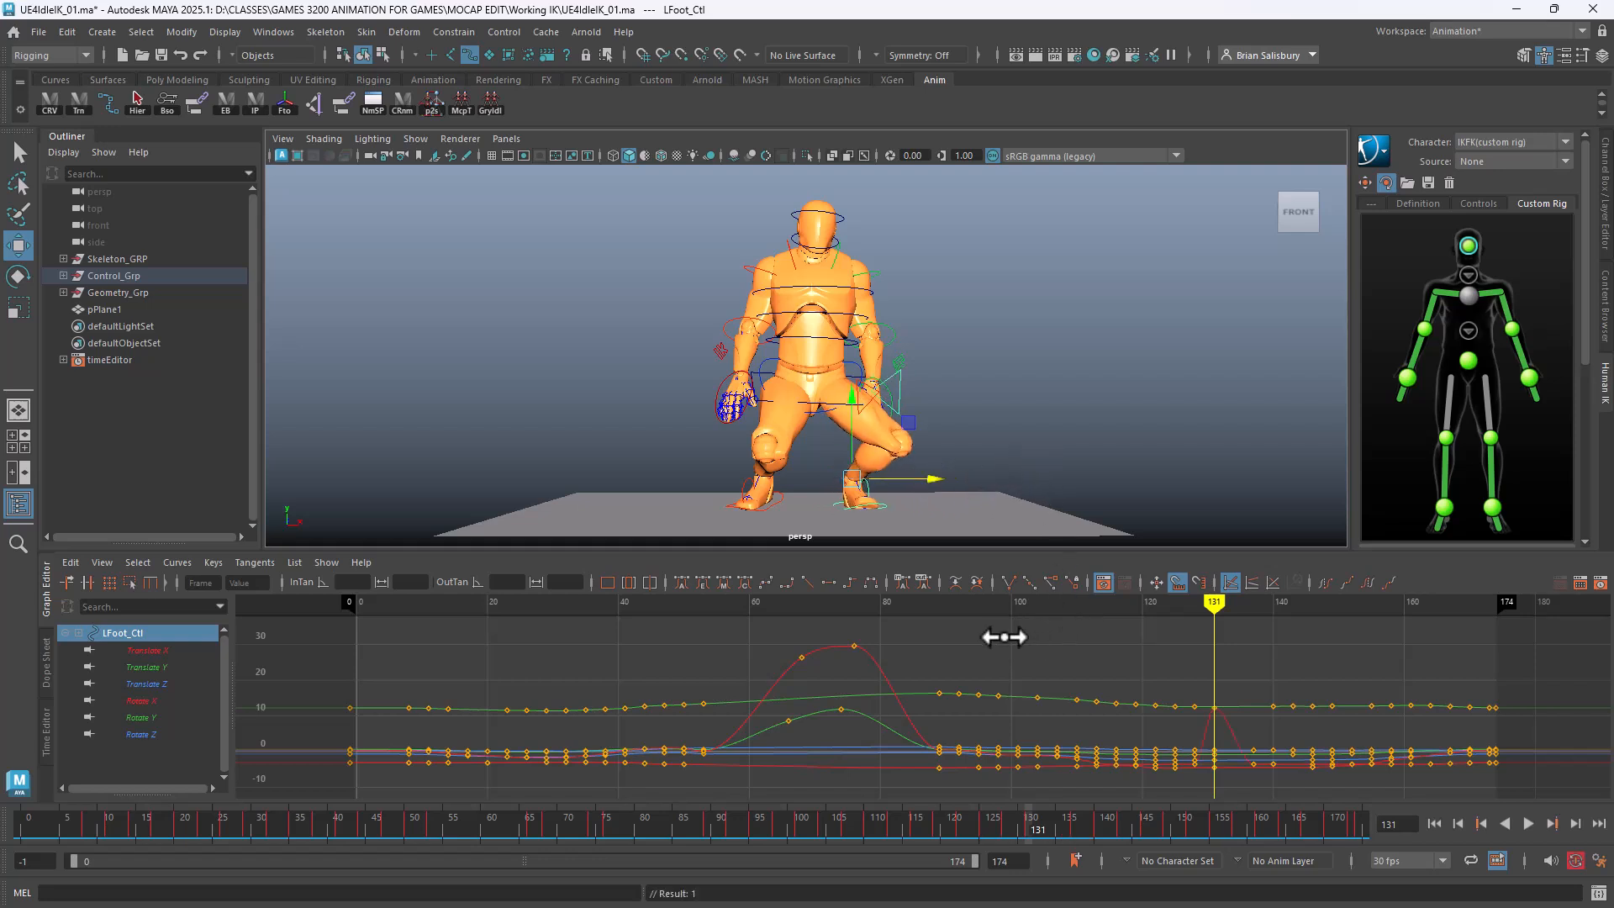
{"action": "left_click_drag", "start_coordinate": [1214, 601], "coordinate": [1143, 652]}
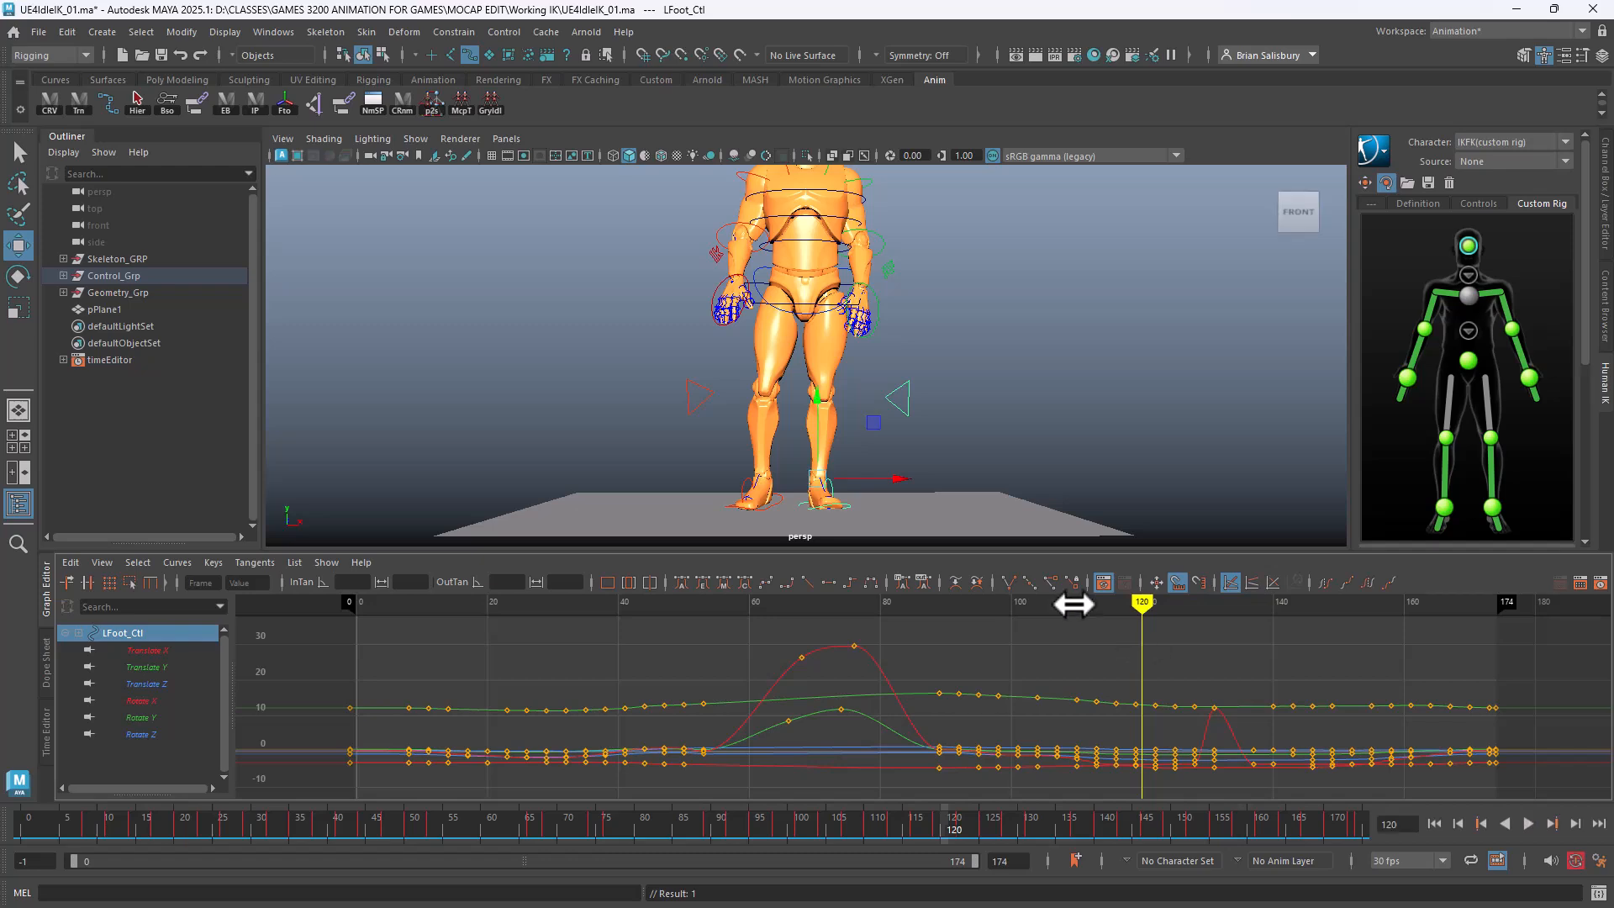
Delete the spiky LPV_Ctl and RPV_Ctl keys around frames 120–141
{"action": "left_click", "coordinate": [897, 397]}
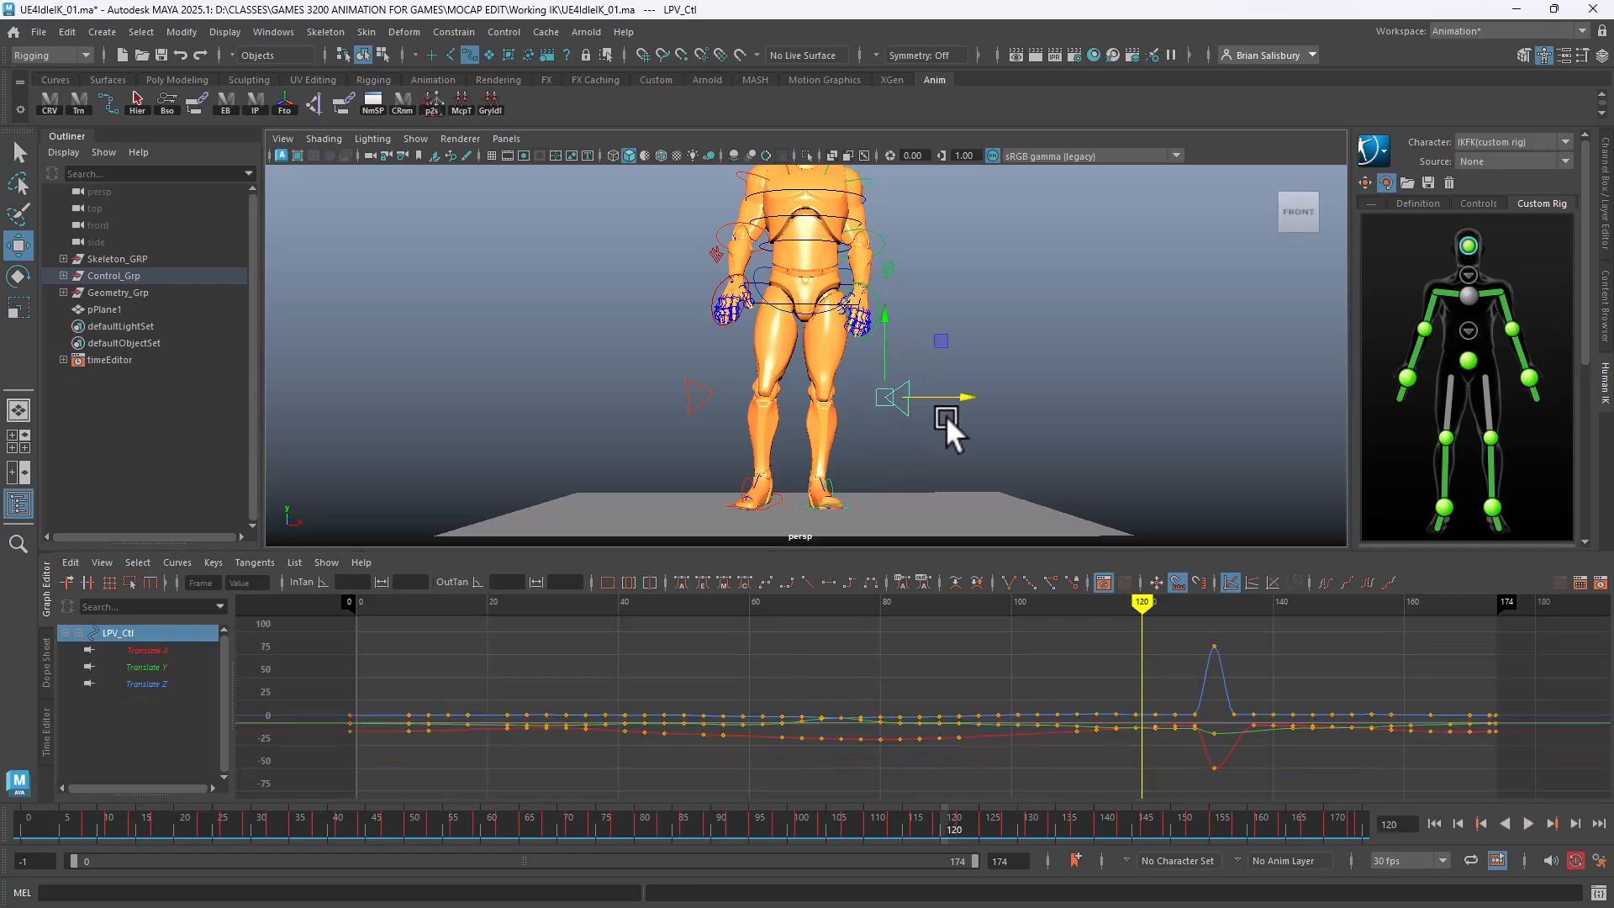
{"action": "left_click", "coordinate": [706, 395], "text": "shift"}
{"action": "left_click_drag", "start_coordinate": [1141, 609], "coordinate": [1116, 644]}
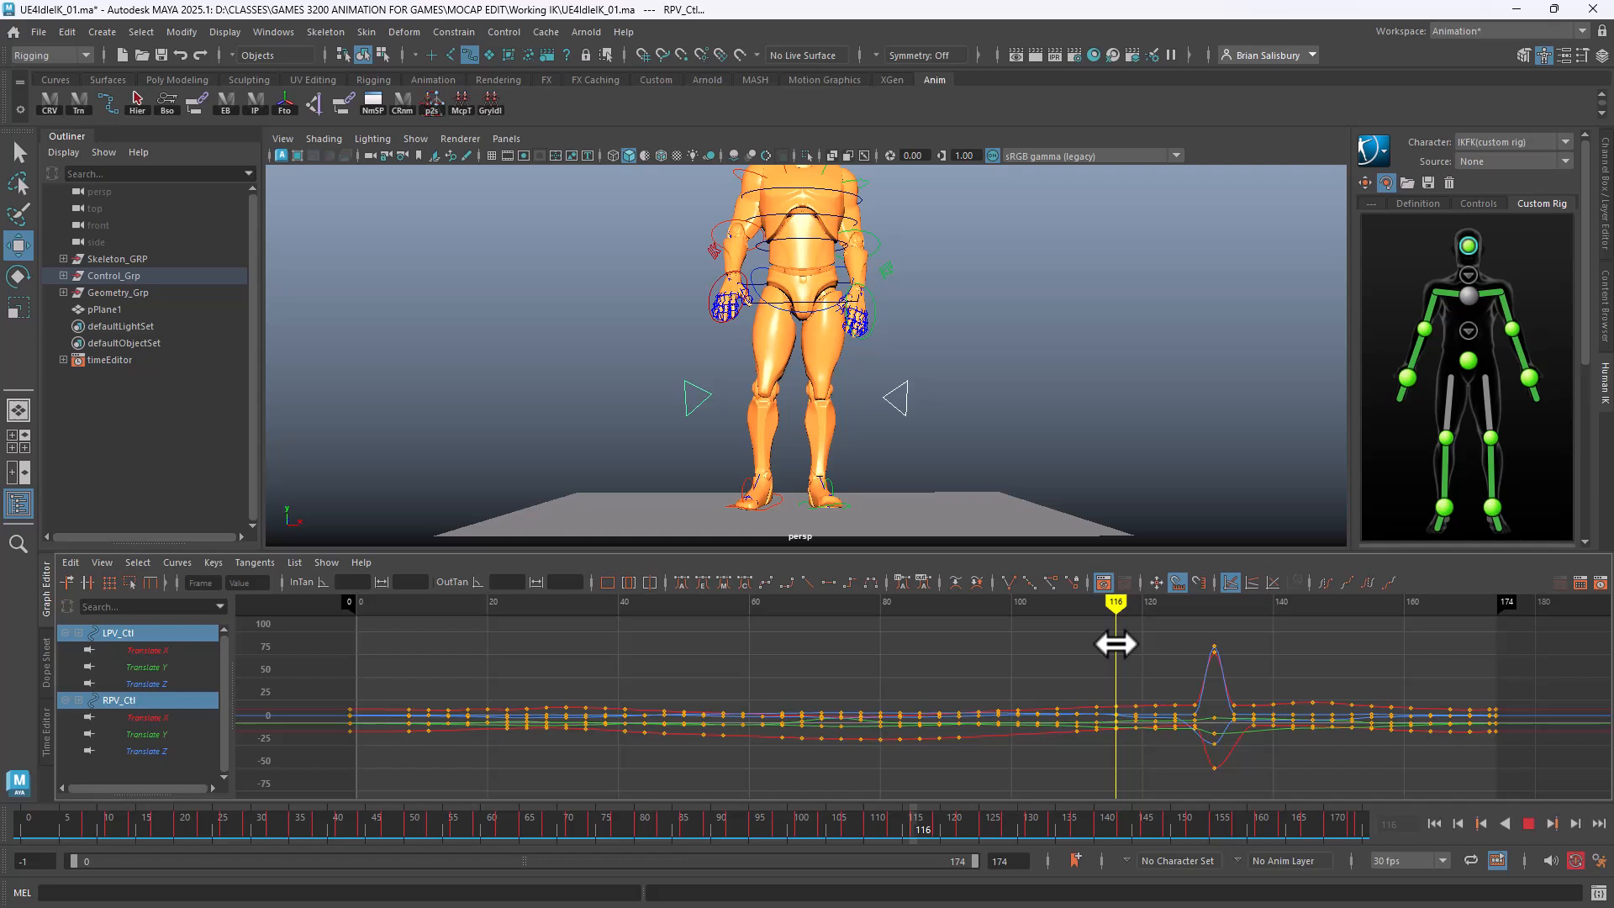
{"action": "left_click_drag", "start_coordinate": [1126, 673], "coordinate": [1203, 764]}
{"action": "key", "text": "Delete"}
{"action": "left_click_drag", "start_coordinate": [1114, 602], "coordinate": [1279, 779]}
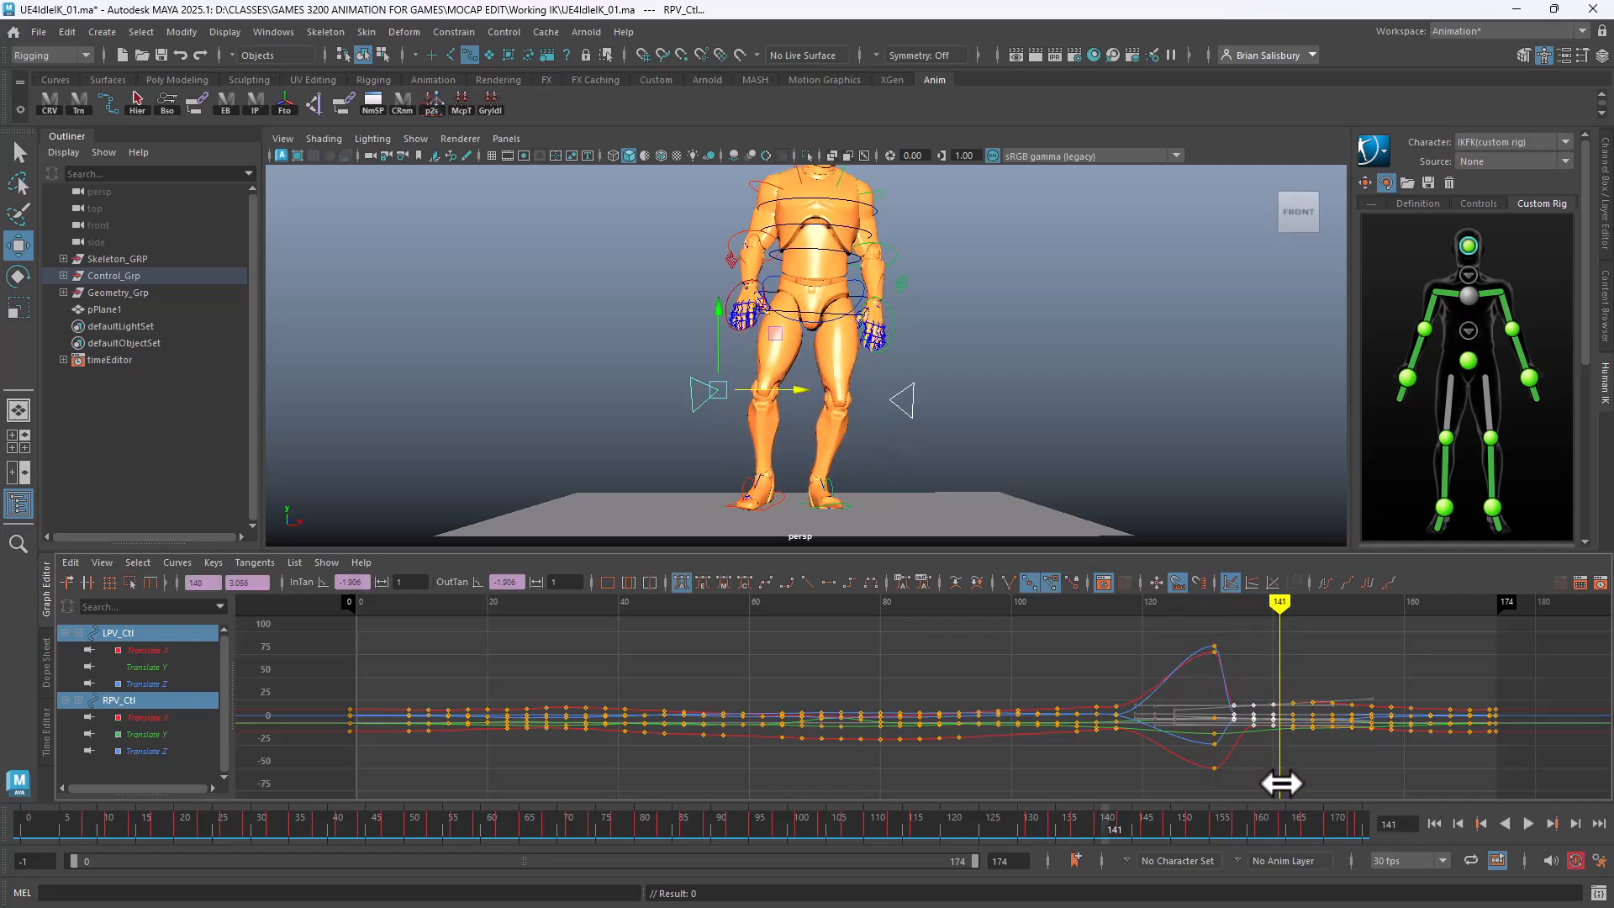
{"action": "key", "text": "Delete"}
{"action": "left_click_drag", "start_coordinate": [1284, 603], "coordinate": [1174, 614]}
Move RPV_Ctl left and key it near frame 125 to smooth the right knee
{"action": "left_click", "coordinate": [805, 400]}
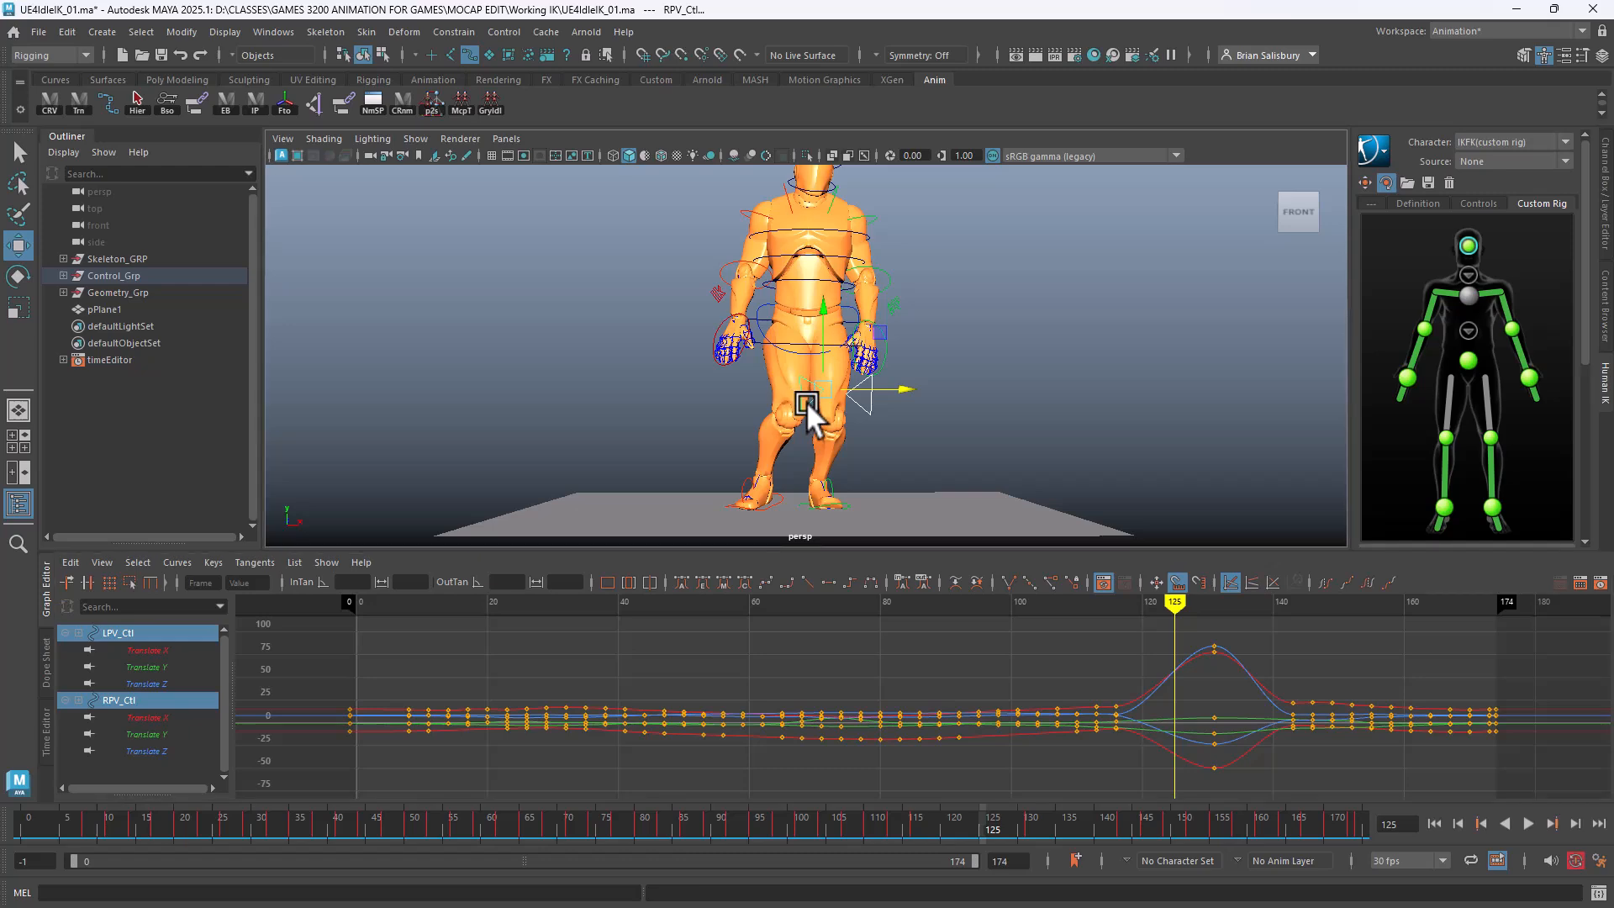
{"action": "left_click_drag", "start_coordinate": [908, 389], "coordinate": [863, 385]}
{"action": "key", "text": "s"}
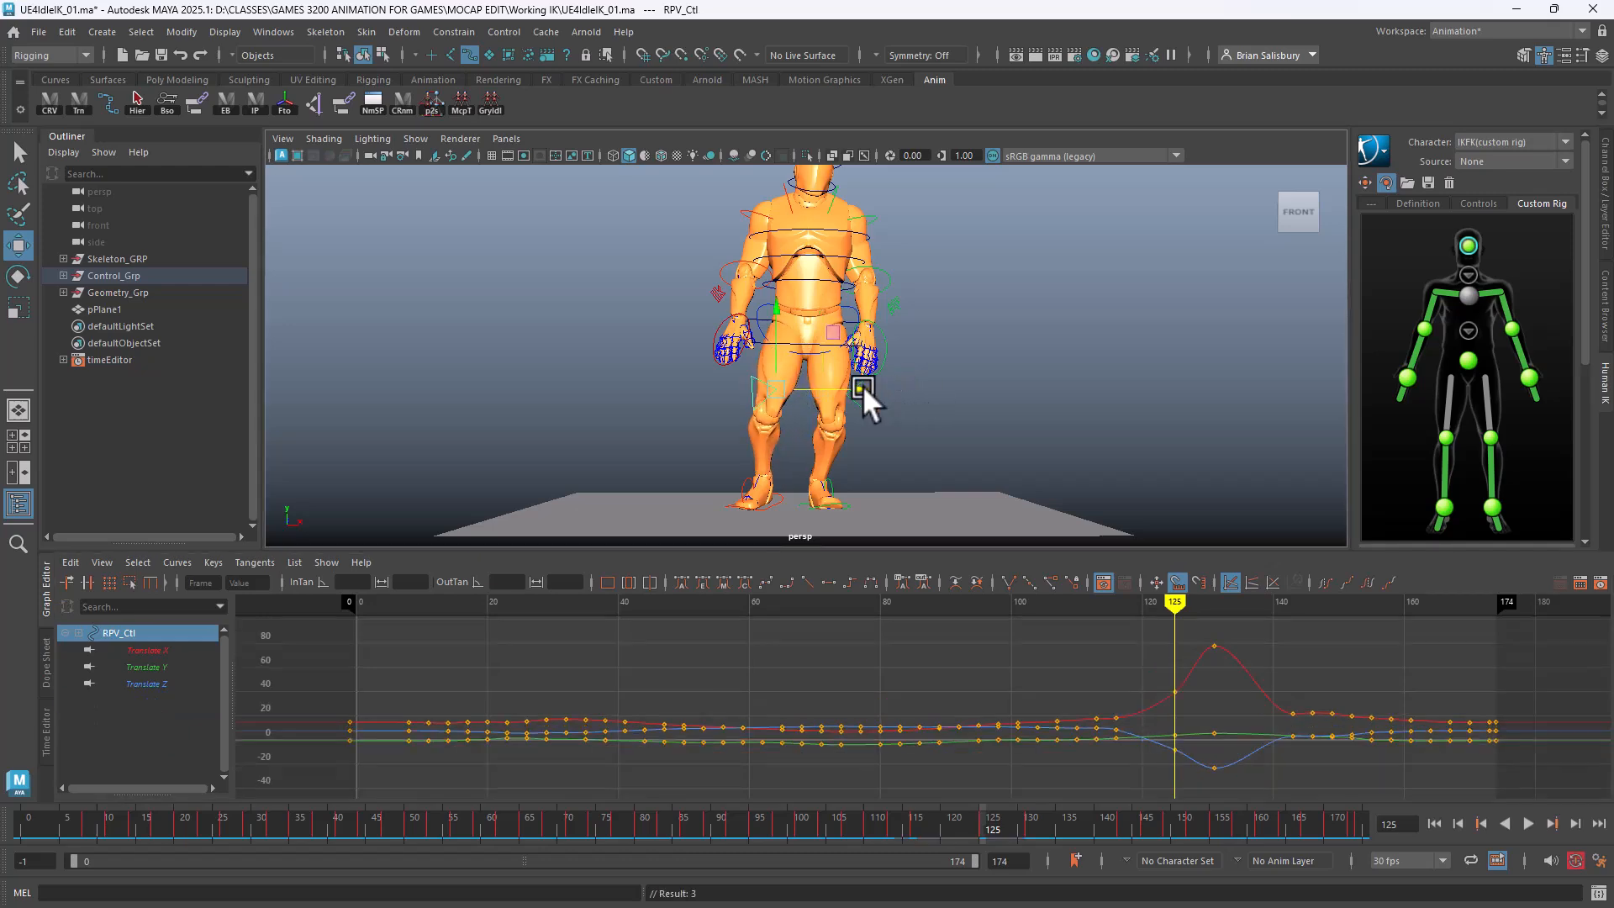
{"action": "left_click_drag", "start_coordinate": [1176, 599], "coordinate": [1253, 600]}
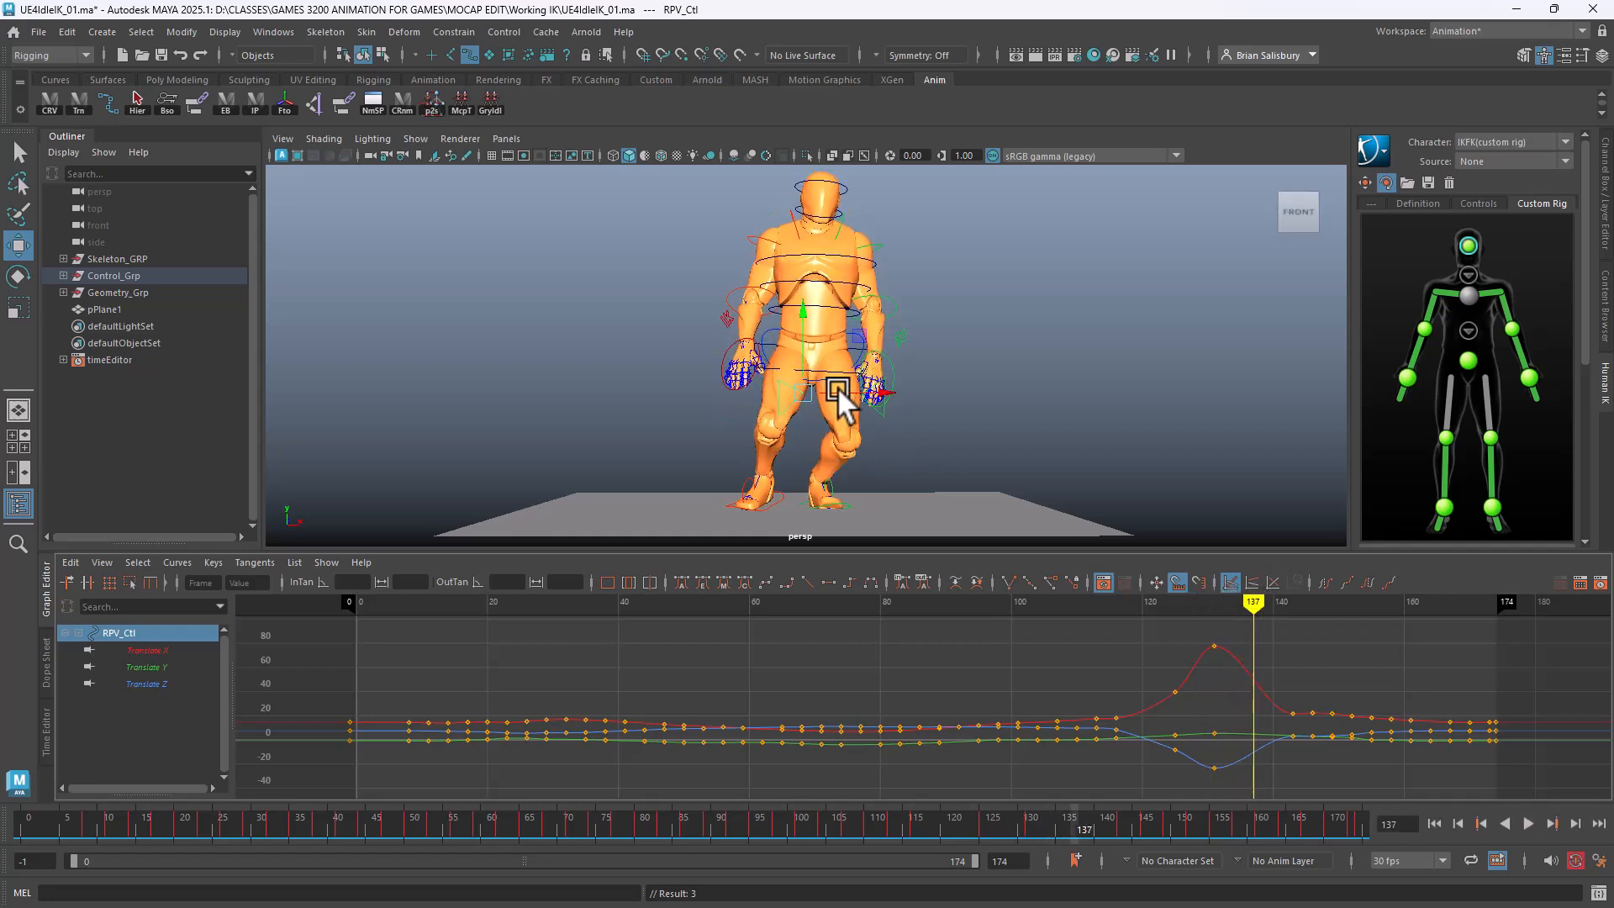
{"action": "left_click_drag", "start_coordinate": [837, 387], "coordinate": [810, 381]}
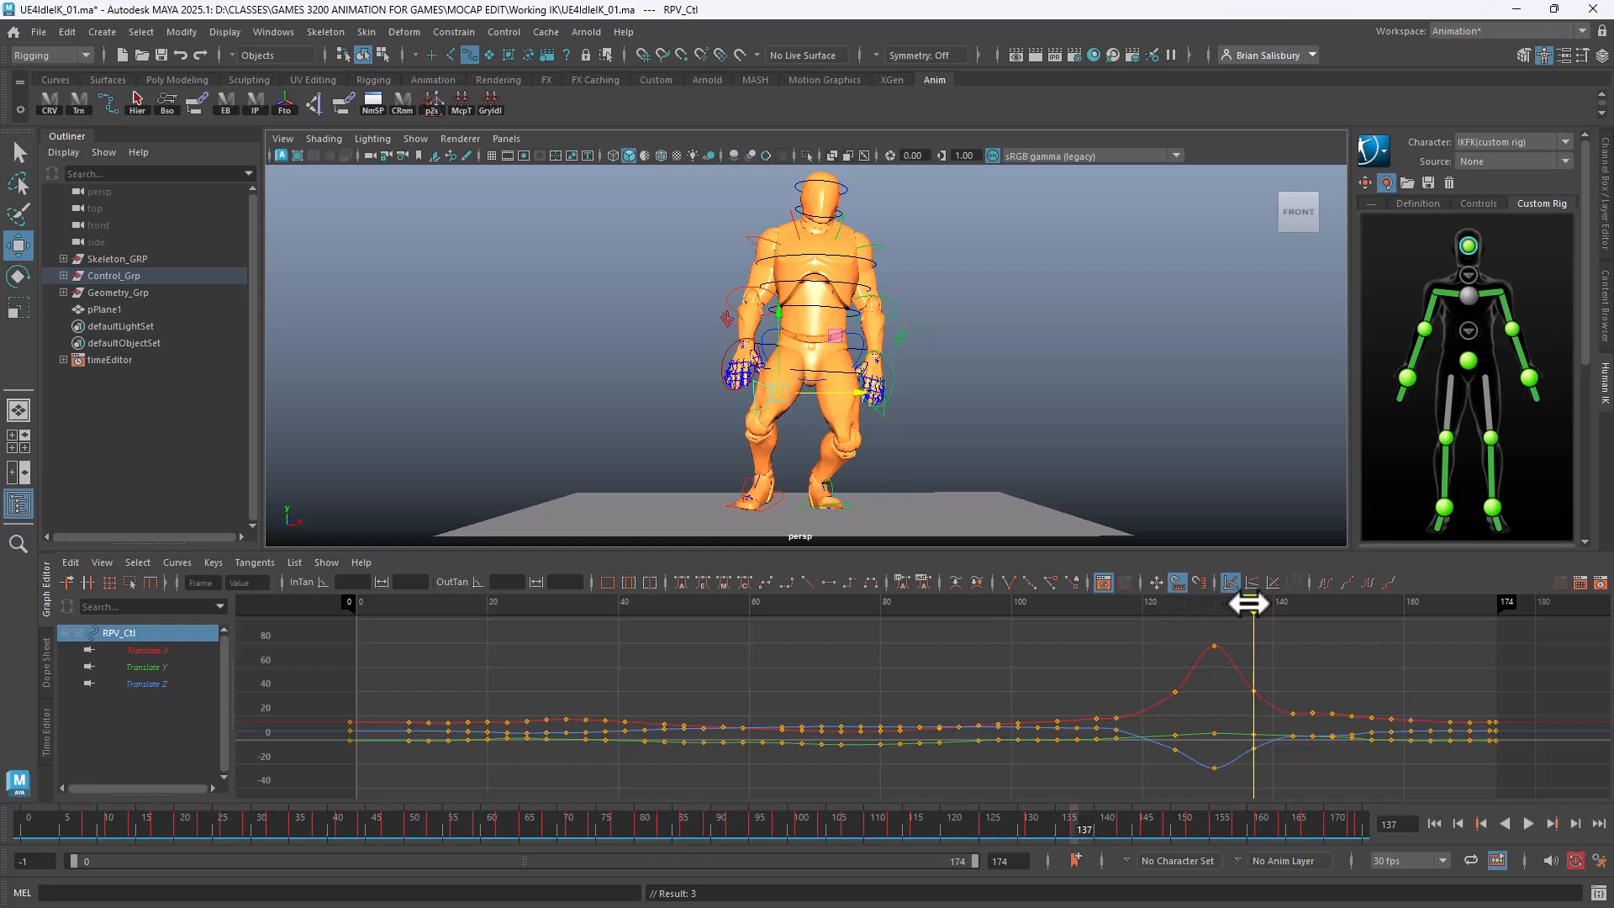
{"action": "left_click_drag", "start_coordinate": [1250, 603], "coordinate": [1220, 600]}
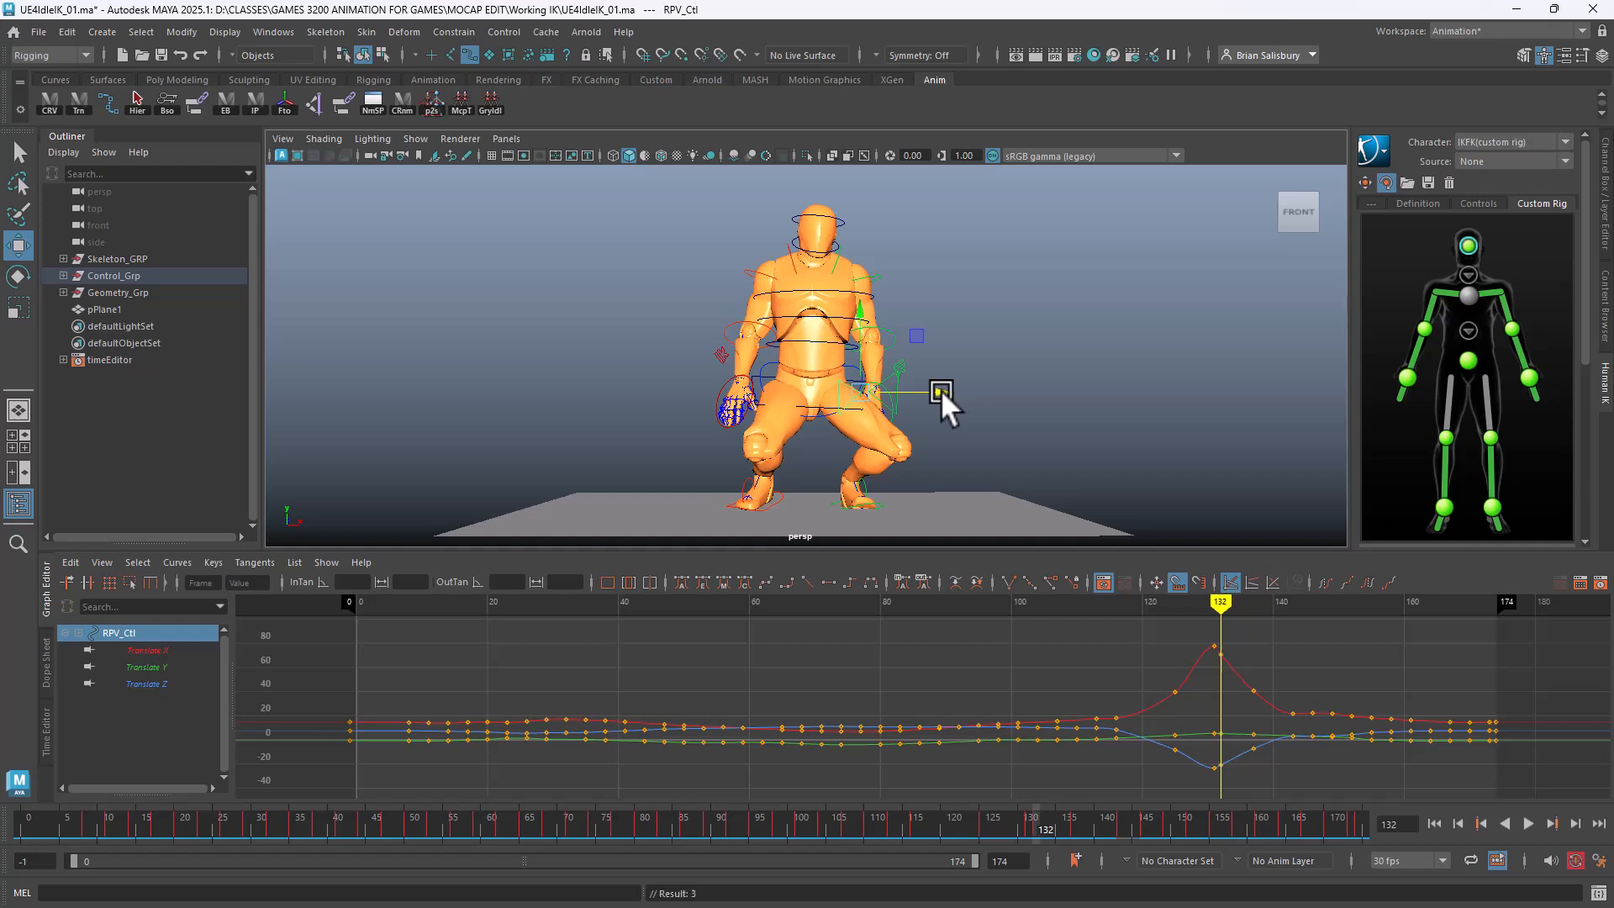
{"action": "left_click_drag", "start_coordinate": [1227, 595], "coordinate": [1198, 639]}
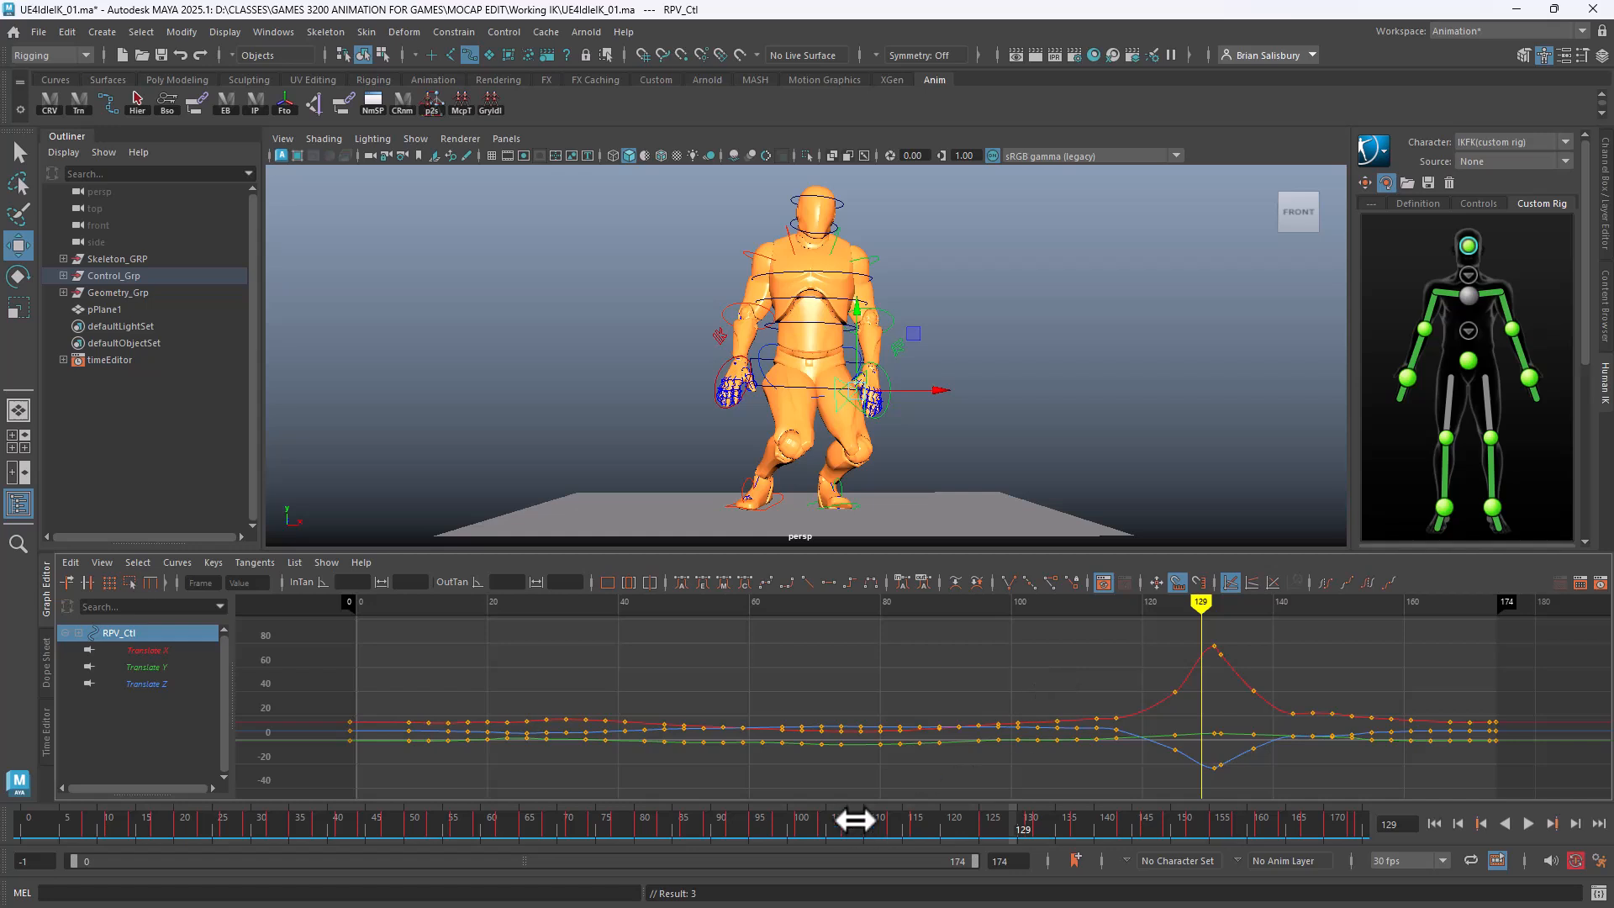
Apply Curves > Euler Filter to all of RPV_Ctl's translate curves
{"action": "left_click_drag", "start_coordinate": [874, 786], "coordinate": [871, 788]}
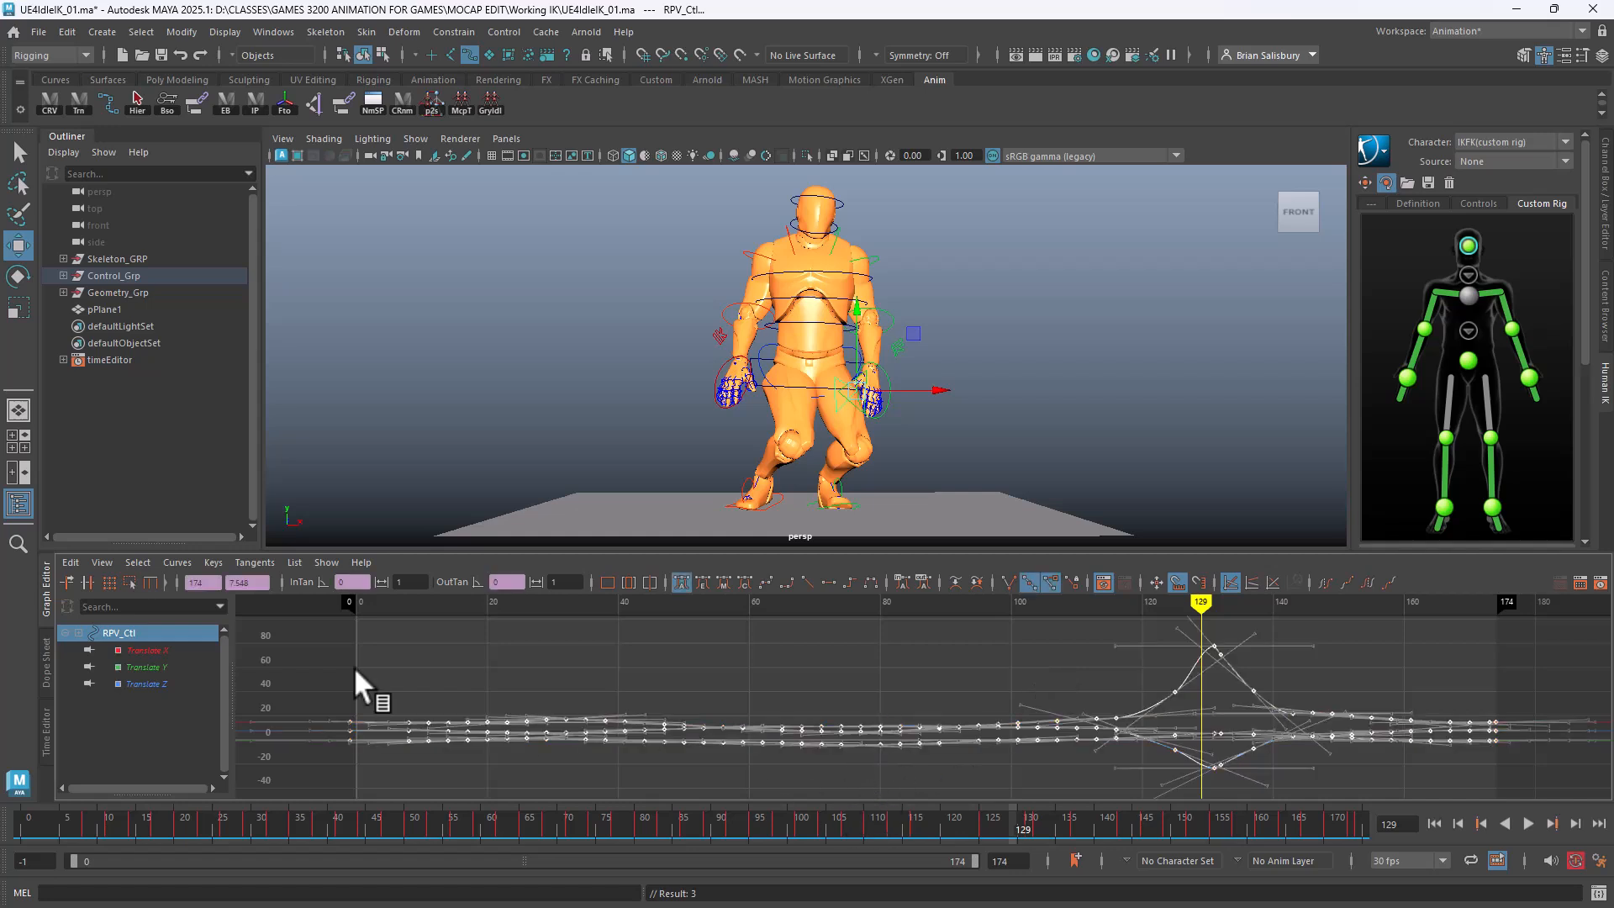
{"action": "left_click", "coordinate": [176, 563]}
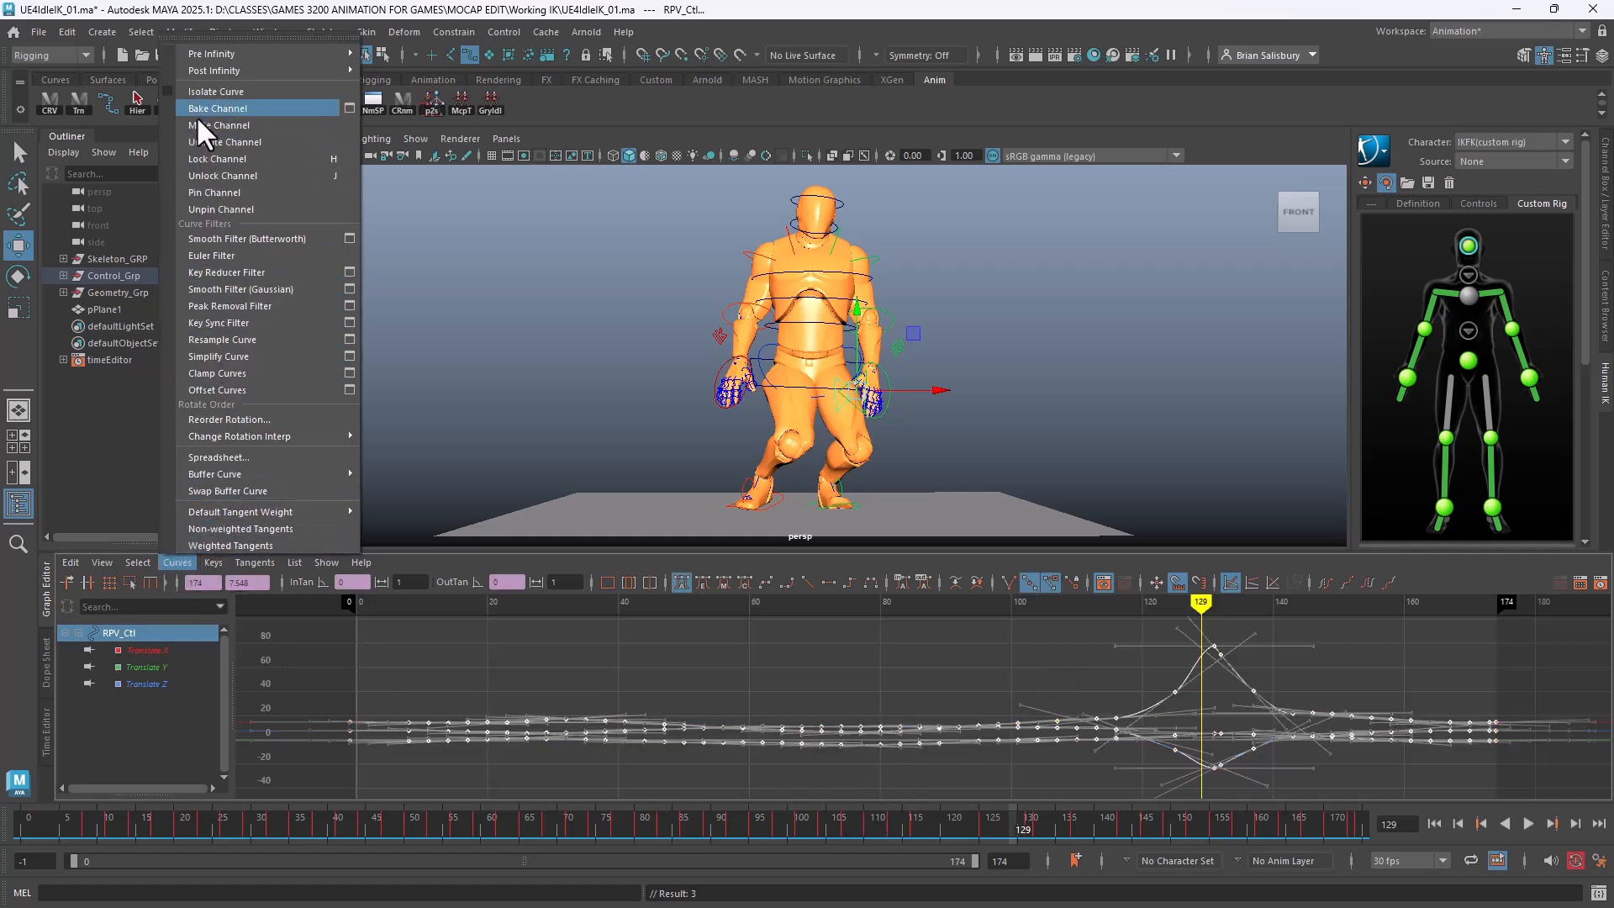
{"action": "left_click", "coordinate": [215, 252]}
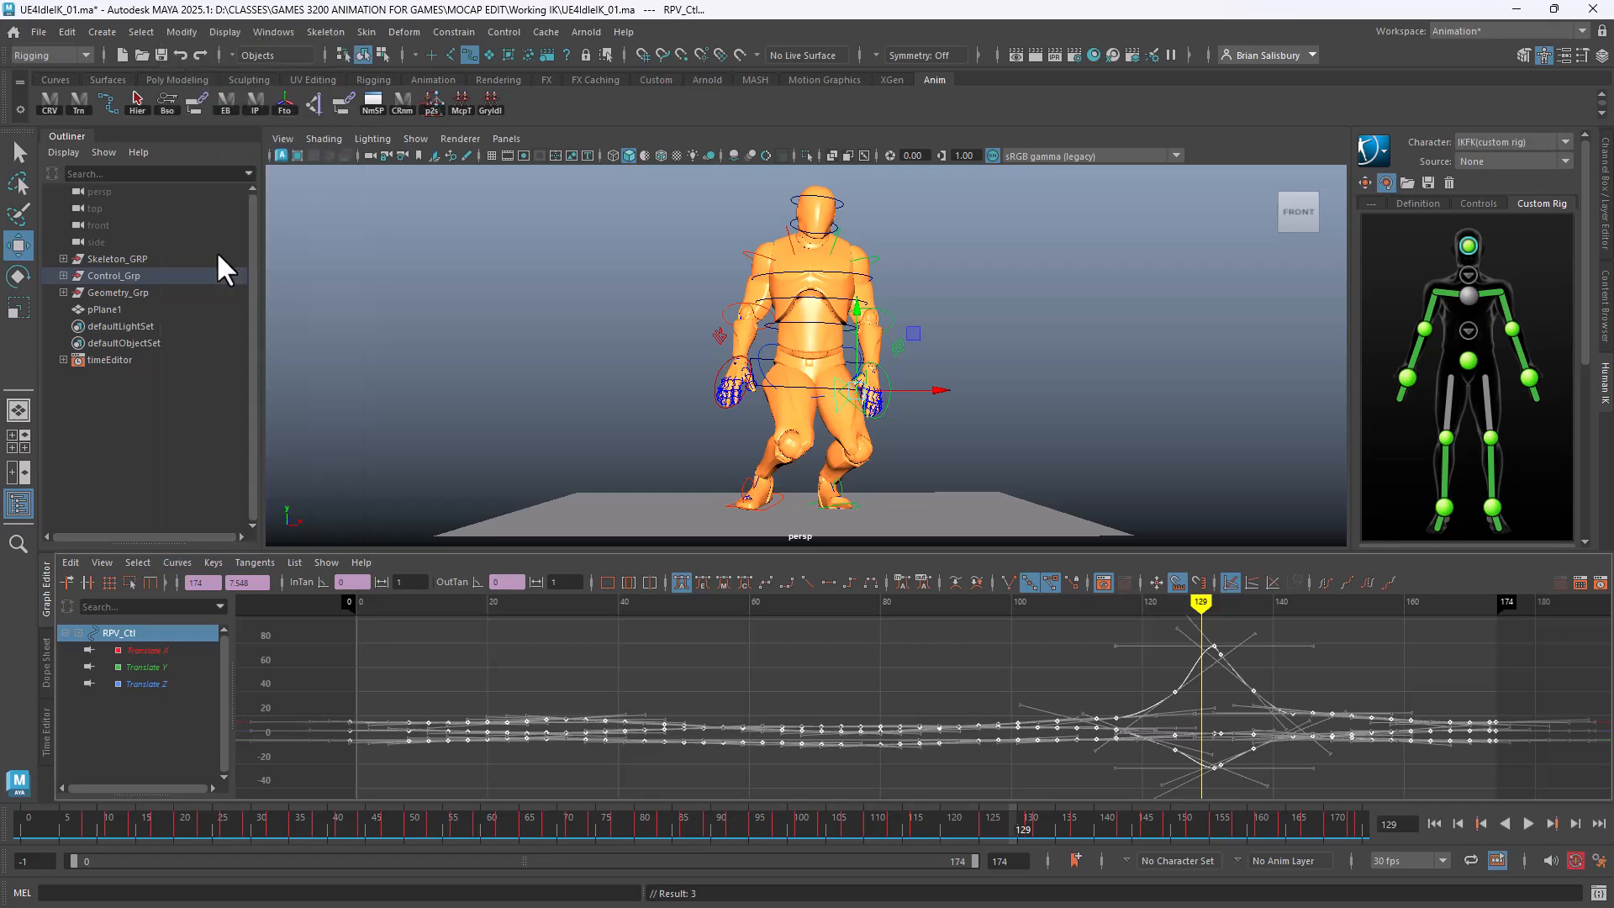
{"action": "left_click", "coordinate": [1026, 670]}
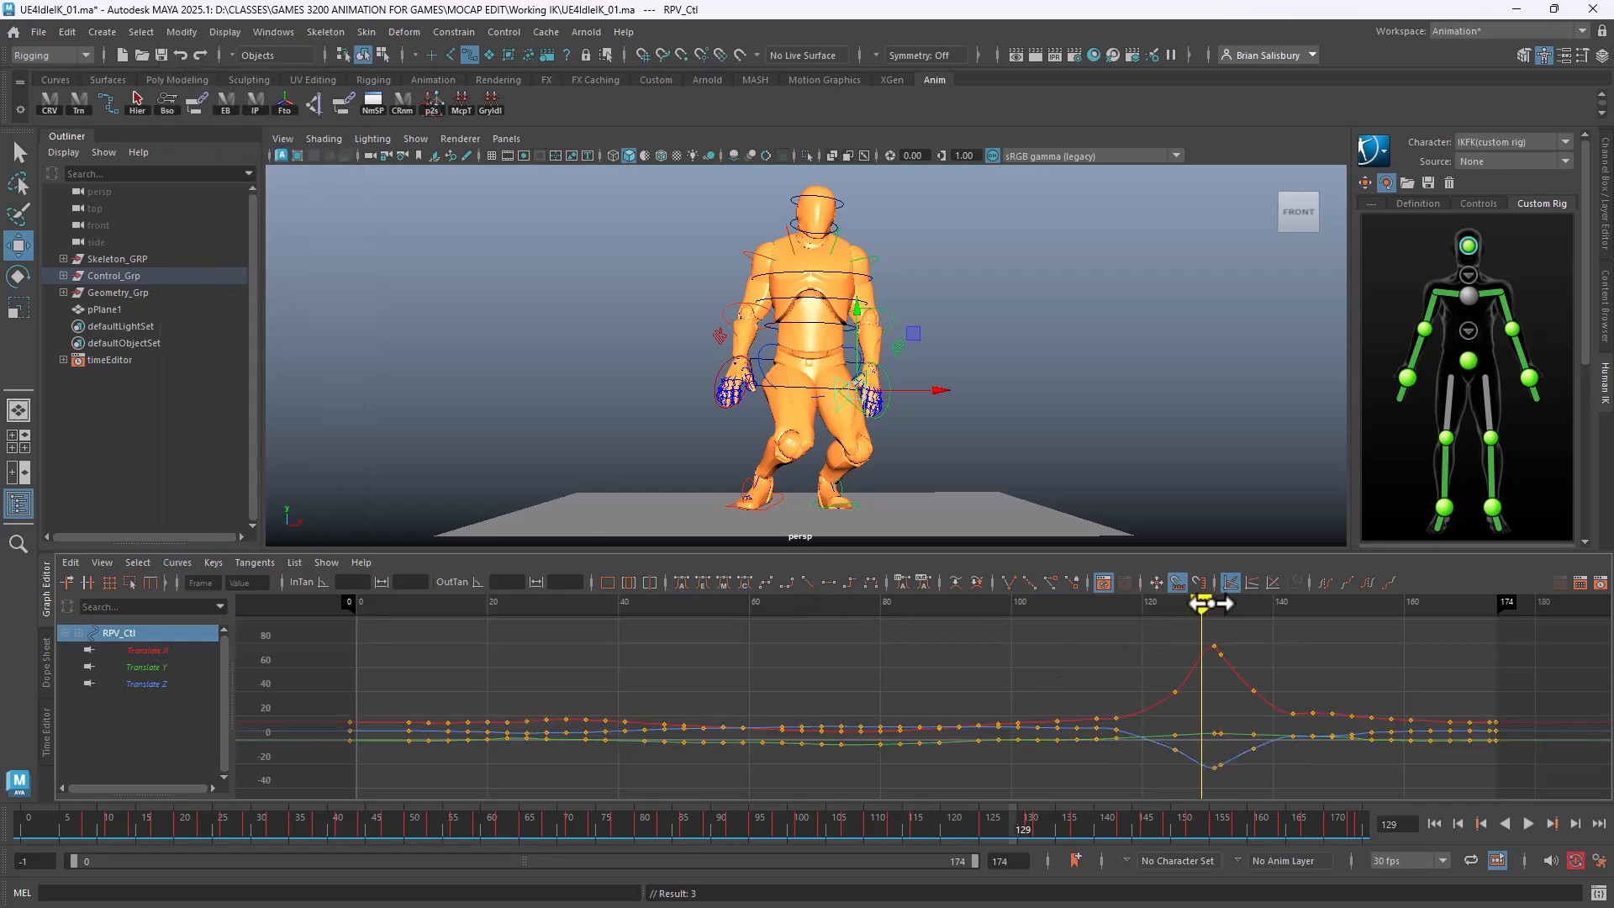
{"action": "mouse_move", "coordinate": [1207, 602]}
{"action": "left_mouse_down"}
{"action": "mouse_move", "coordinate": [919, 620]}
{"action": "mouse_move", "coordinate": [1243, 620]}
{"action": "mouse_move", "coordinate": [1192, 634]}
{"action": "mouse_move", "coordinate": [1257, 634]}
{"action": "mouse_move", "coordinate": [1227, 636]}
{"action": "mouse_move", "coordinate": [1193, 634]}
{"action": "mouse_move", "coordinate": [1304, 619]}
{"action": "mouse_move", "coordinate": [1113, 627]}
{"action": "mouse_move", "coordinate": [1232, 622]}
{"action": "mouse_move", "coordinate": [1202, 627]}
{"action": "left_mouse_up"}
Nudge RPV_Ctl along X and key it, undoing a stray Translate Z key move
{"action": "left_click_drag", "start_coordinate": [936, 390], "coordinate": [911, 391]}
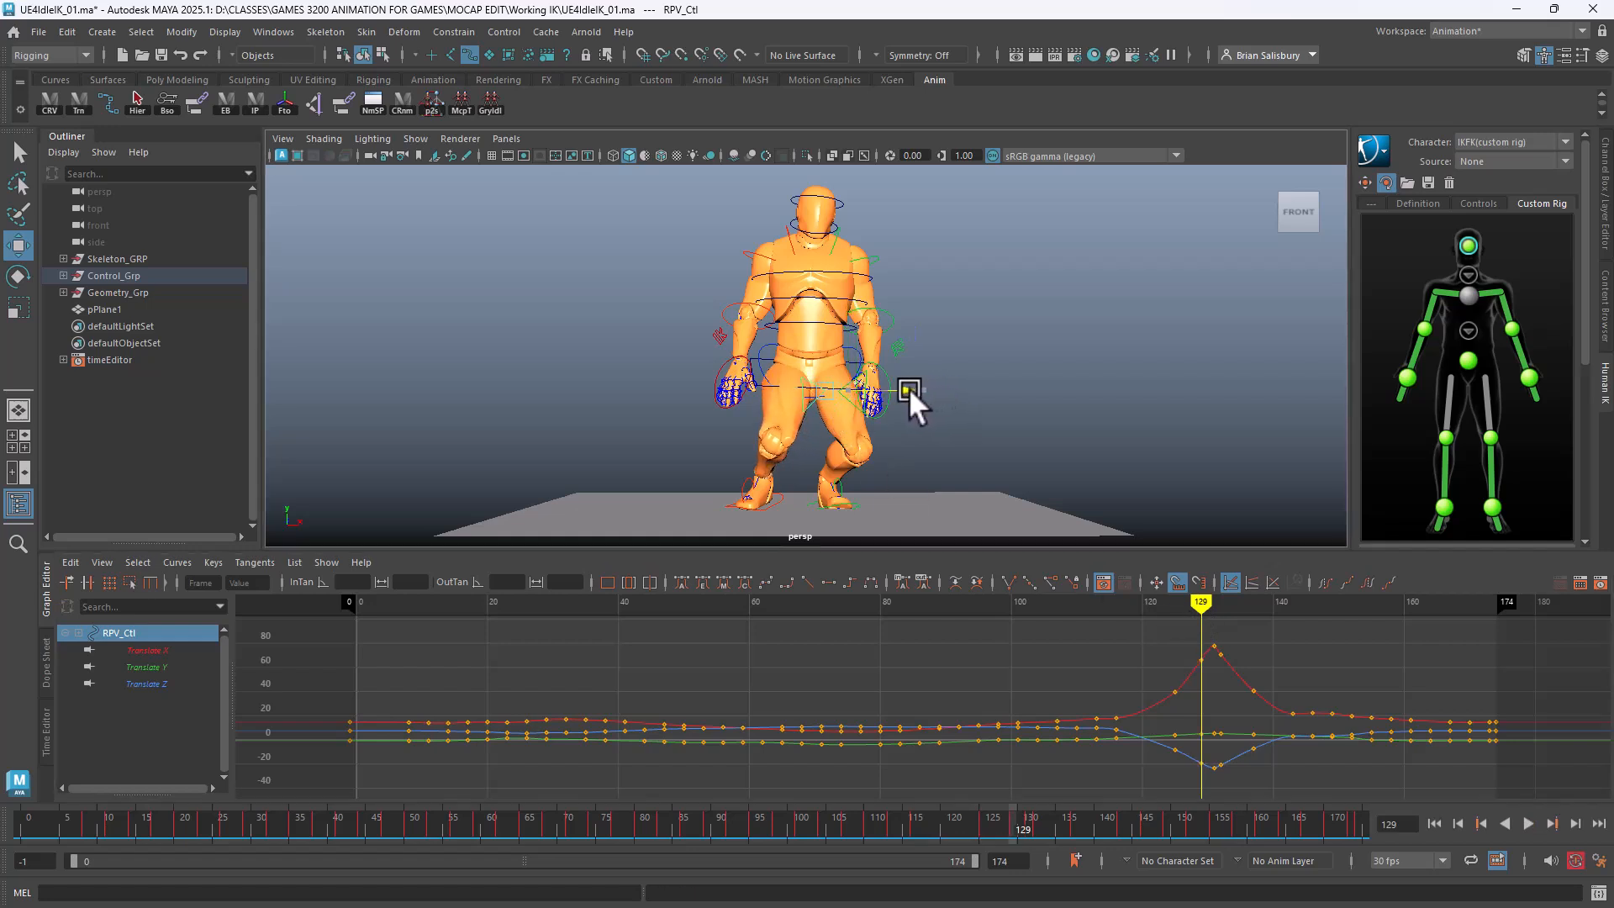
{"action": "key", "text": "s"}
{"action": "left_click_drag", "start_coordinate": [1189, 605], "coordinate": [1211, 606]}
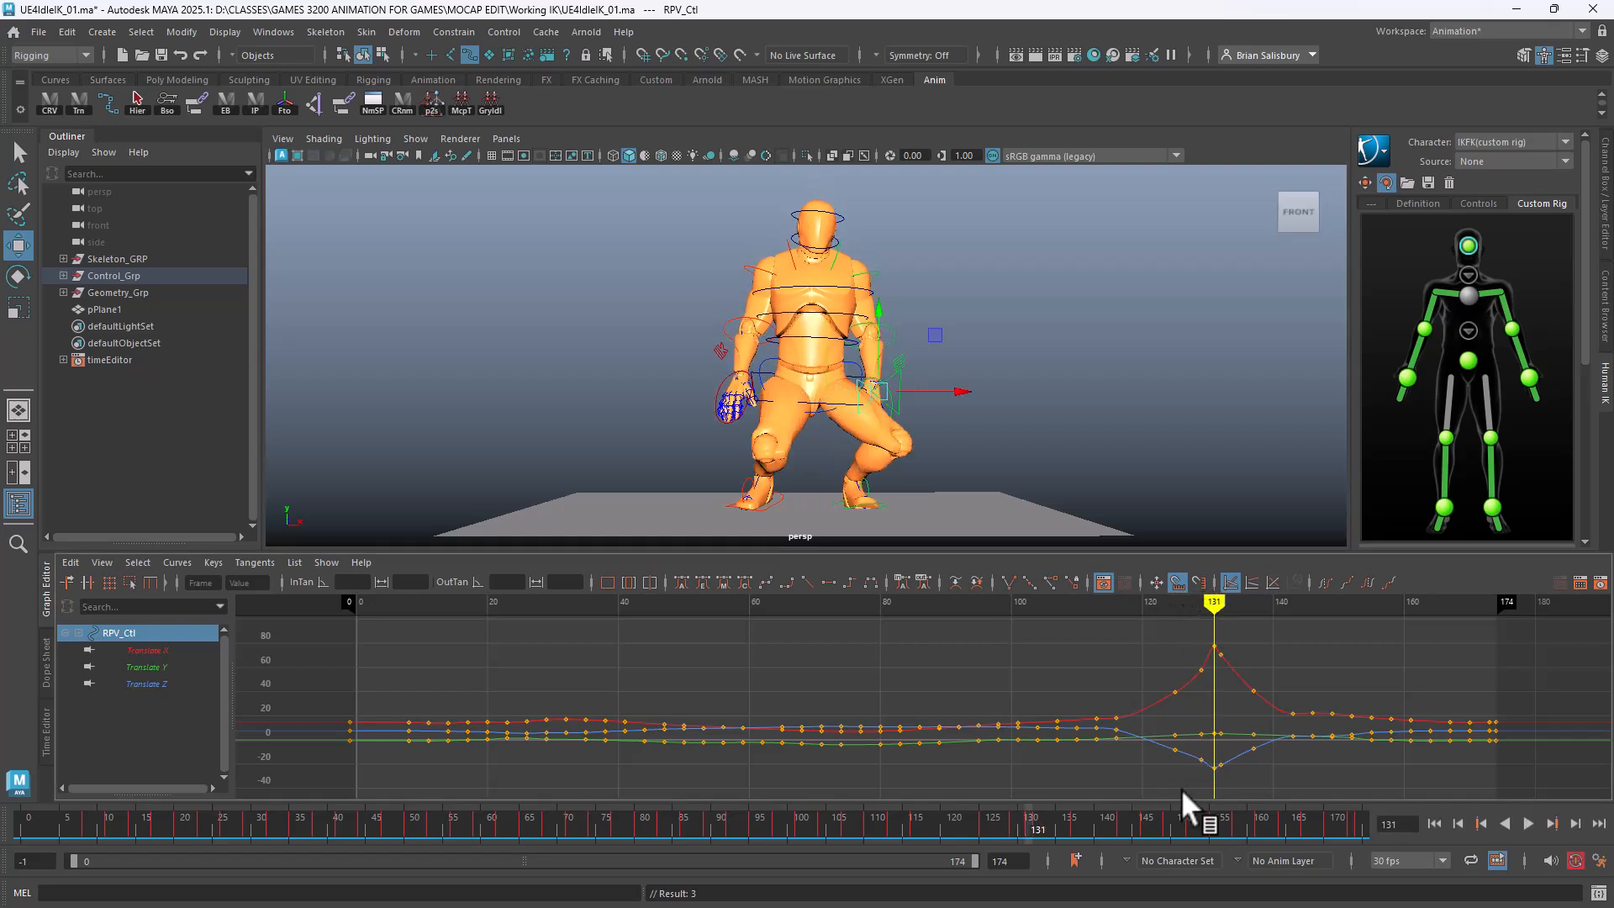
{"action": "left_click_drag", "start_coordinate": [1177, 750], "coordinate": [1180, 764]}
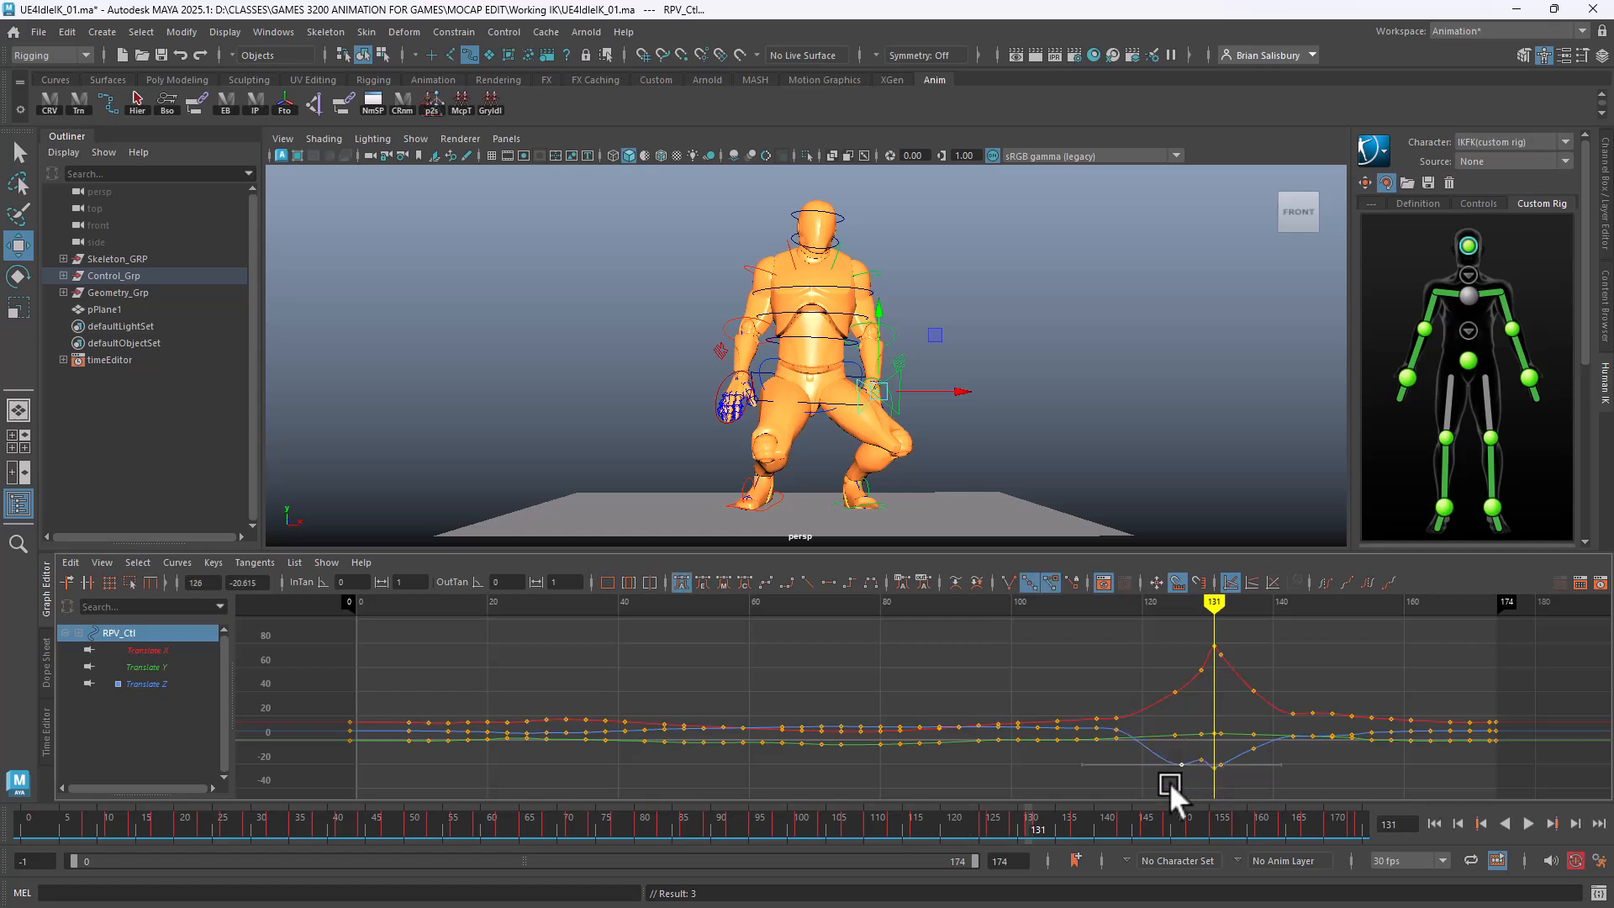
{"action": "key", "text": "ctrl+z"}
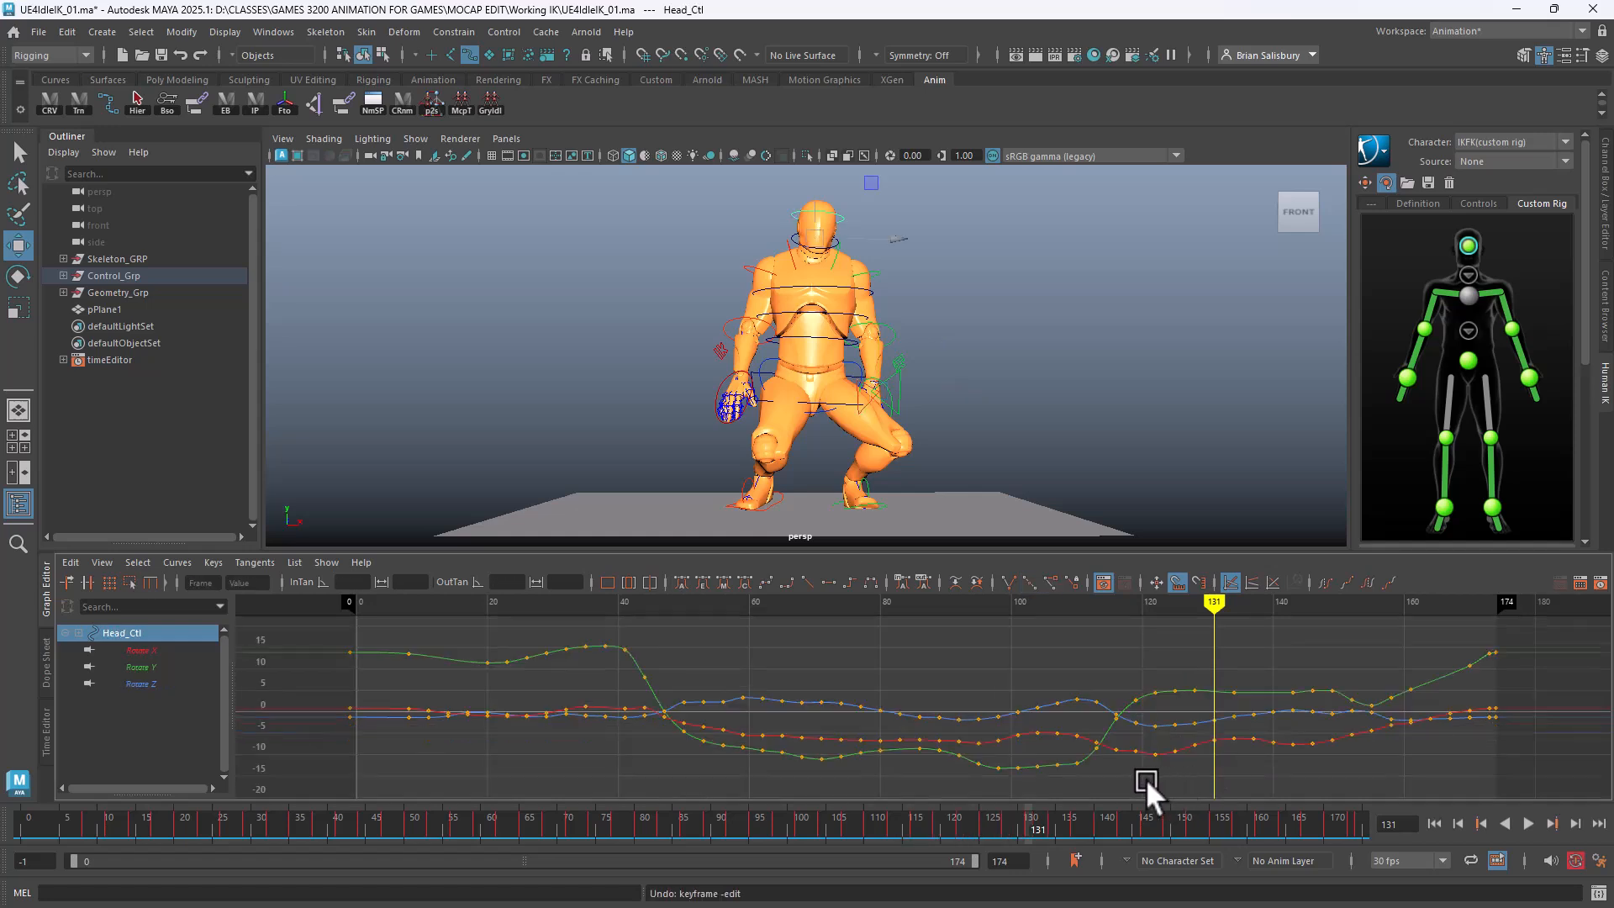
{"action": "left_click", "coordinate": [991, 441]}
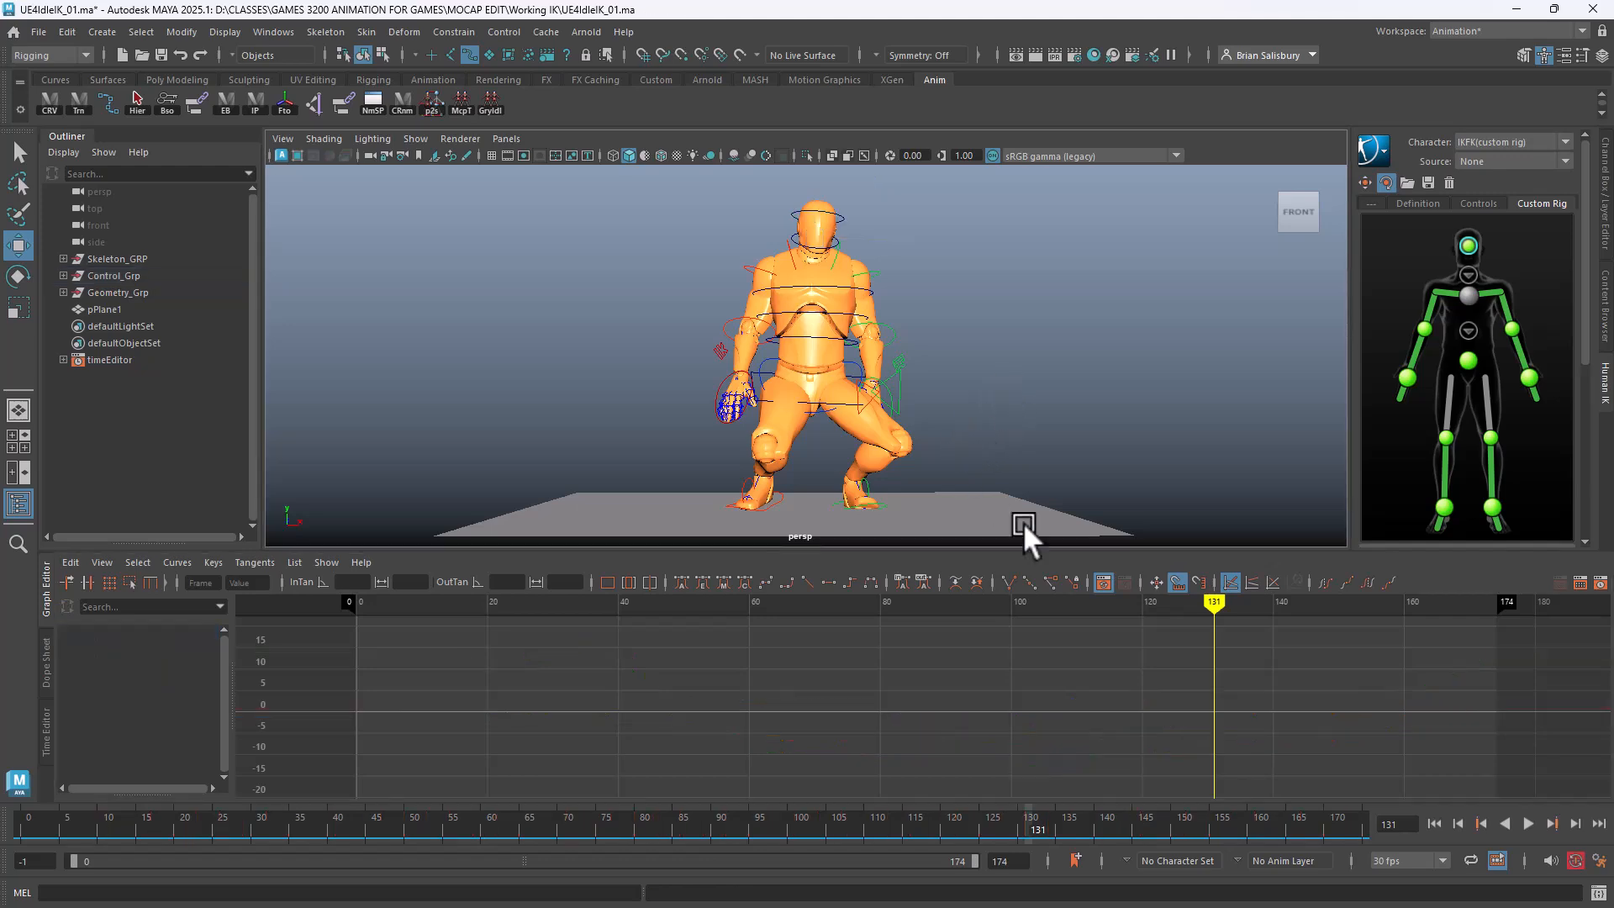
{"action": "mouse_move", "coordinate": [1215, 602]}
{"action": "left_mouse_down"}
{"action": "mouse_move", "coordinate": [880, 602]}
{"action": "mouse_move", "coordinate": [1278, 601]}
{"action": "mouse_move", "coordinate": [1214, 602]}
{"action": "mouse_move", "coordinate": [1234, 601]}
{"action": "left_mouse_up"}
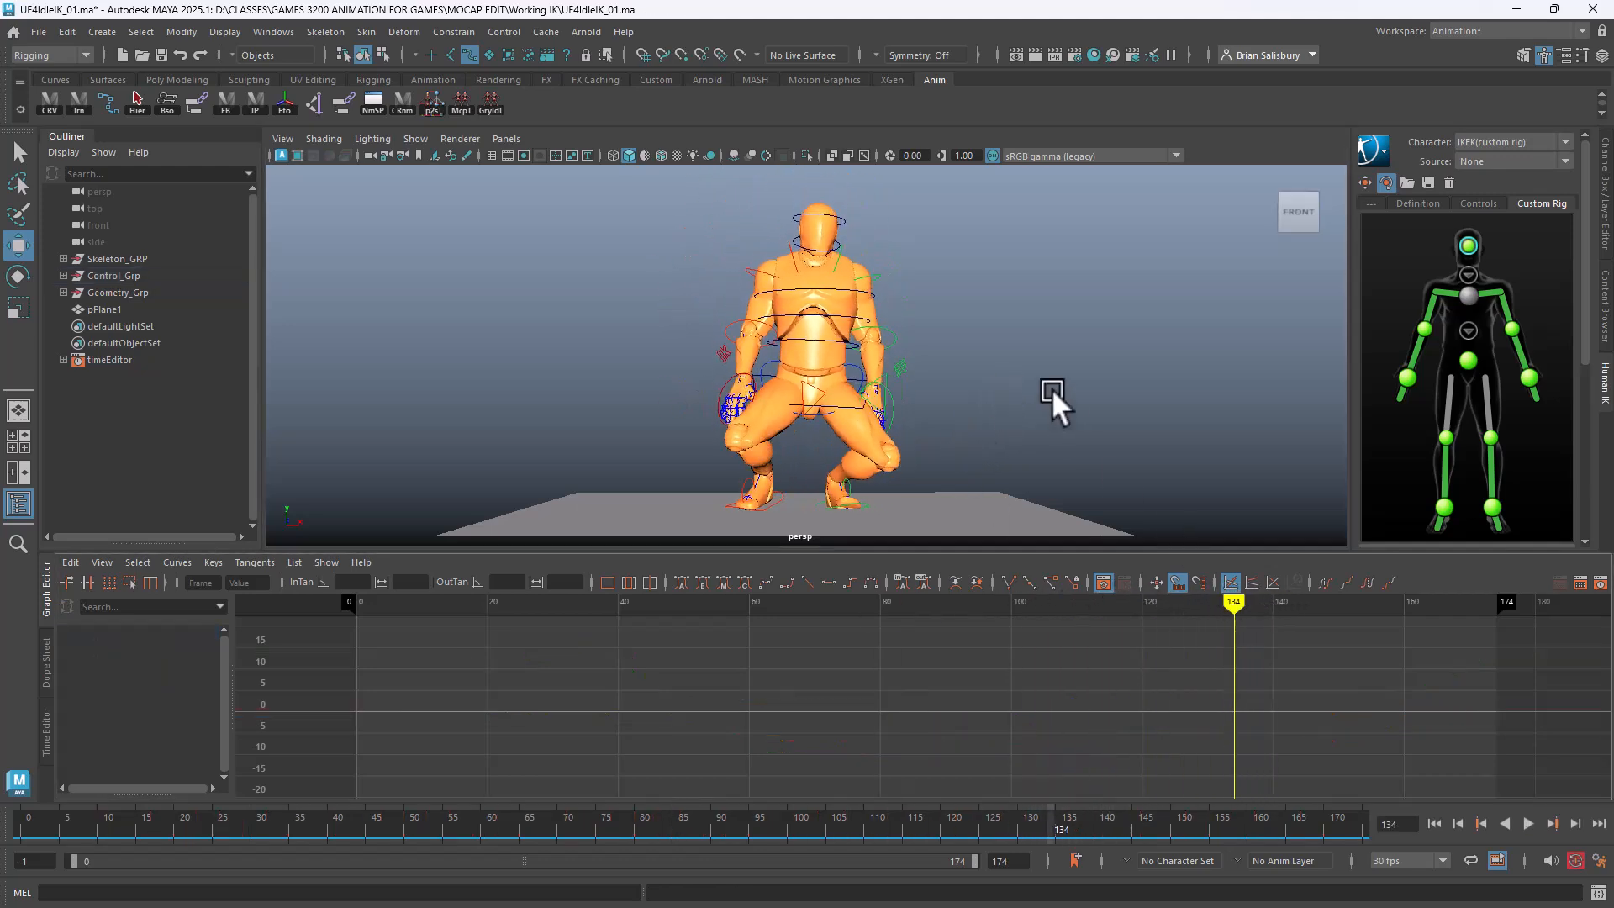
{"action": "left_click_drag", "start_coordinate": [993, 351], "coordinate": [1024, 365], "text": "alt"}
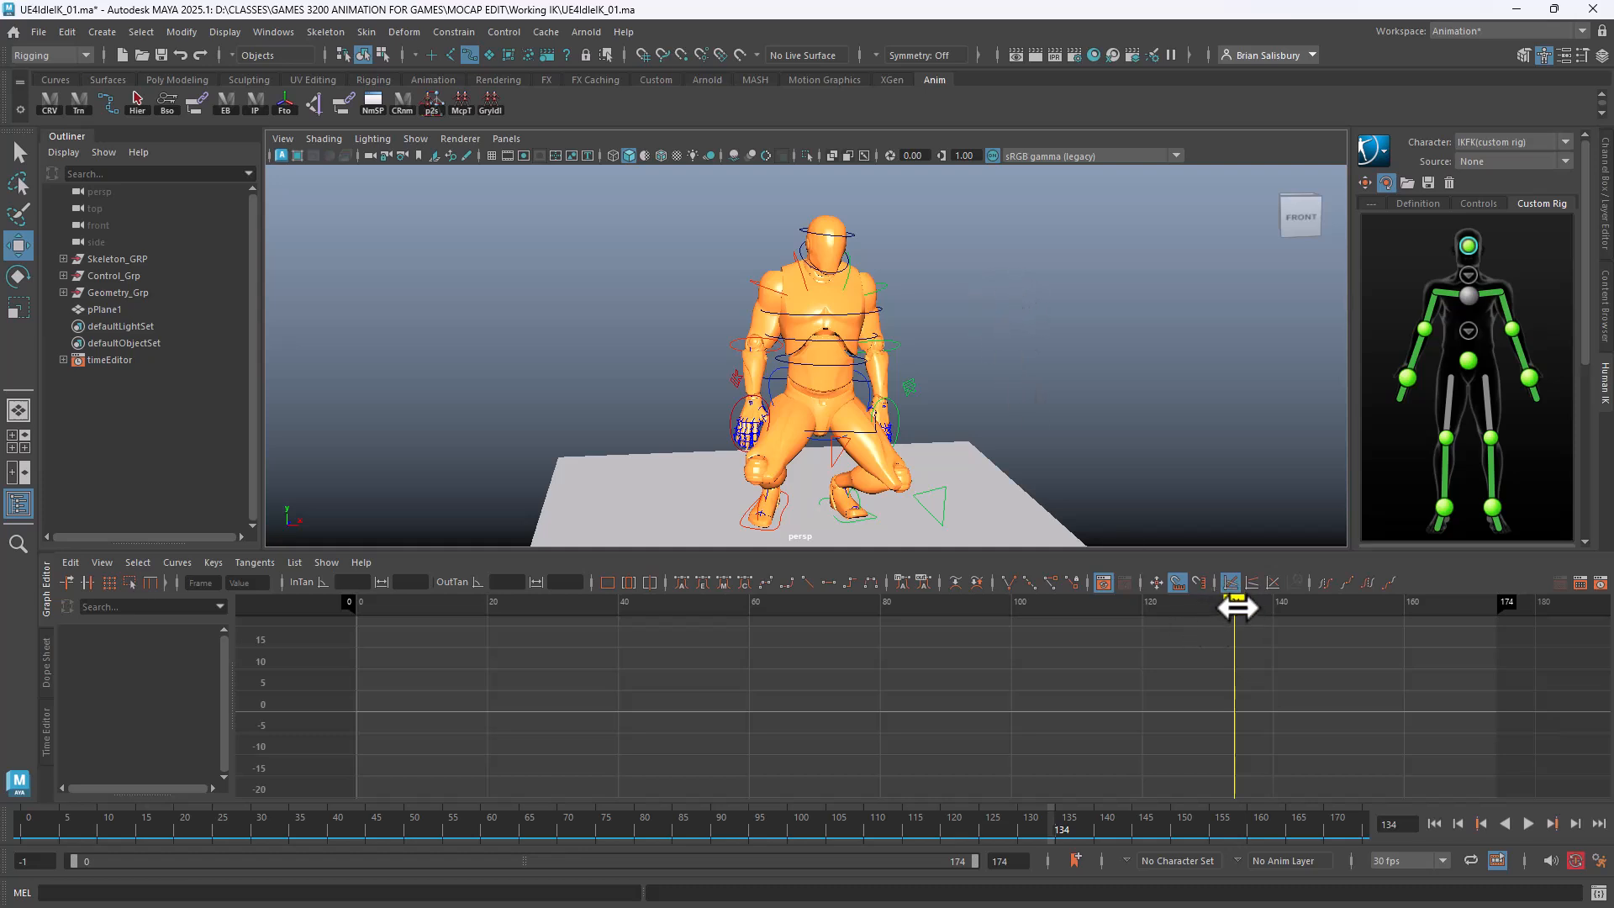
{"action": "mouse_move", "coordinate": [1235, 607]}
{"action": "left_mouse_down"}
{"action": "mouse_move", "coordinate": [1468, 613]}
{"action": "mouse_move", "coordinate": [742, 662]}
{"action": "mouse_move", "coordinate": [220, 670]}
{"action": "mouse_move", "coordinate": [1099, 638]}
{"action": "mouse_move", "coordinate": [1315, 648]}
{"action": "mouse_move", "coordinate": [371, 620]}
{"action": "left_mouse_up"}
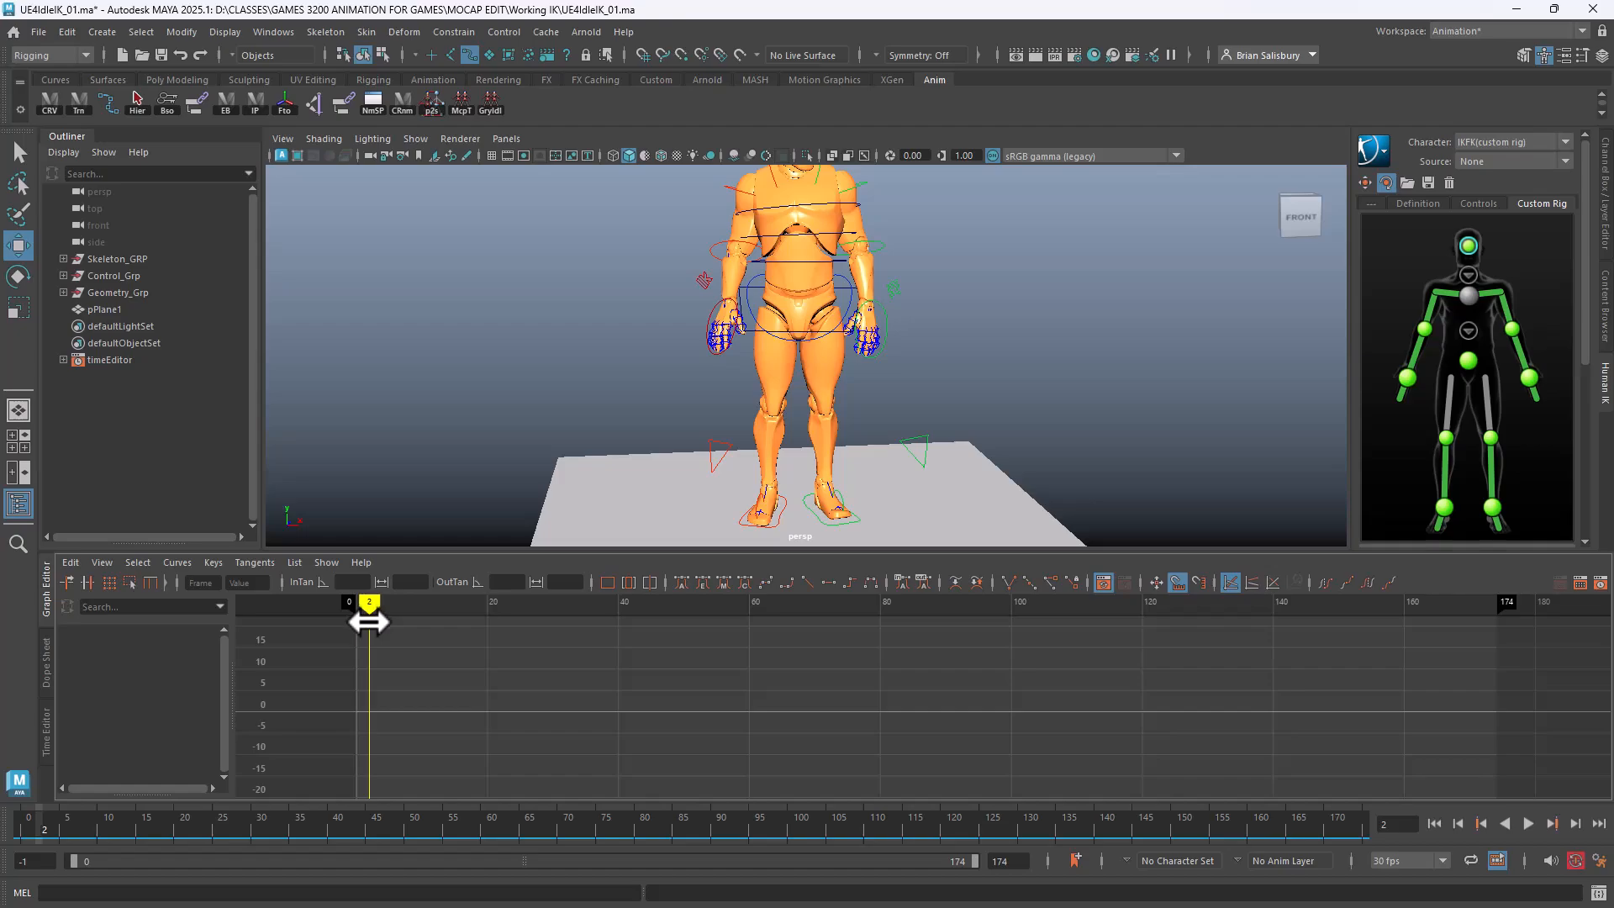